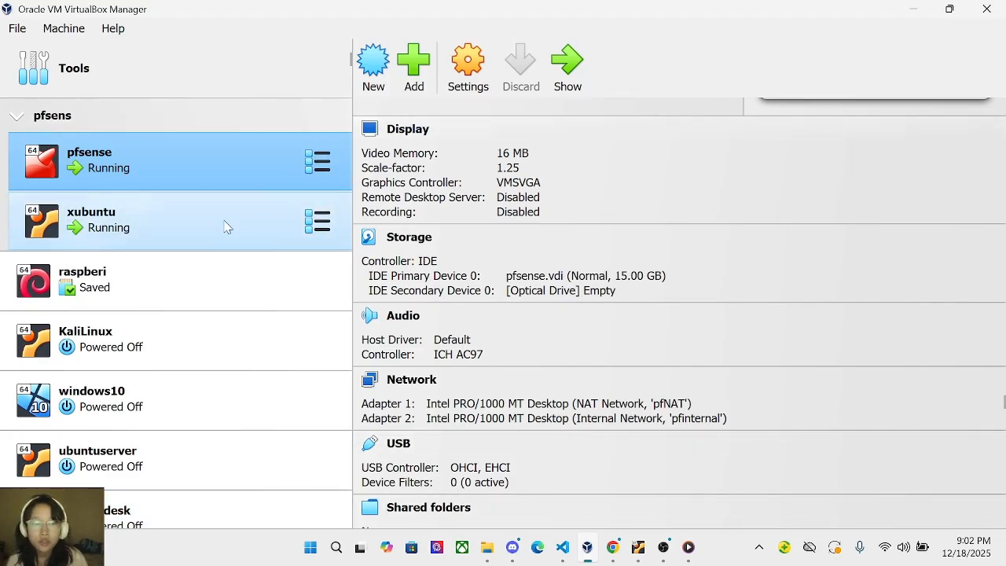
Start a new VM named pfsense using the pfSense-CE-2.7.2-RELEASE-amd64 ISO.
click(663, 547)
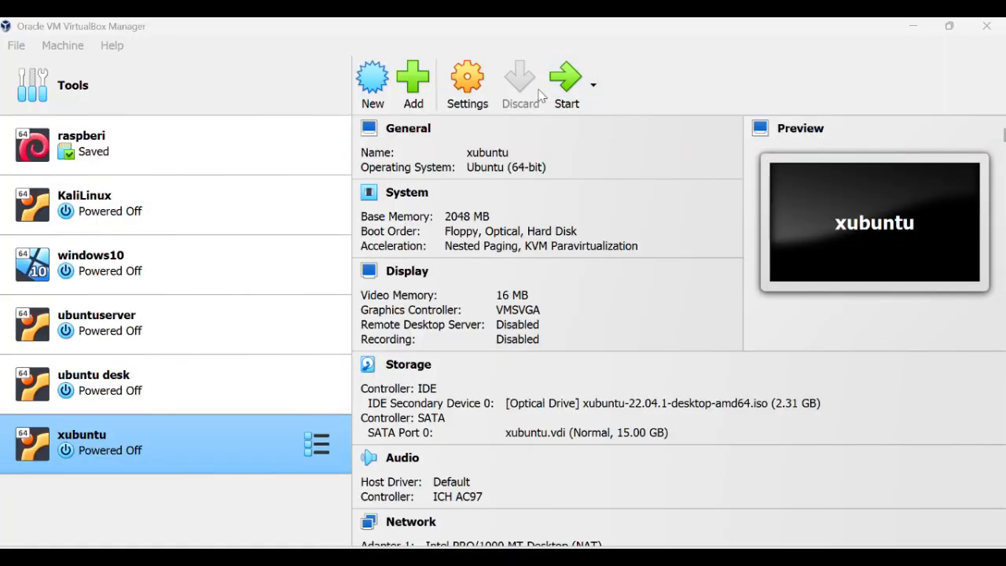
click(366, 100)
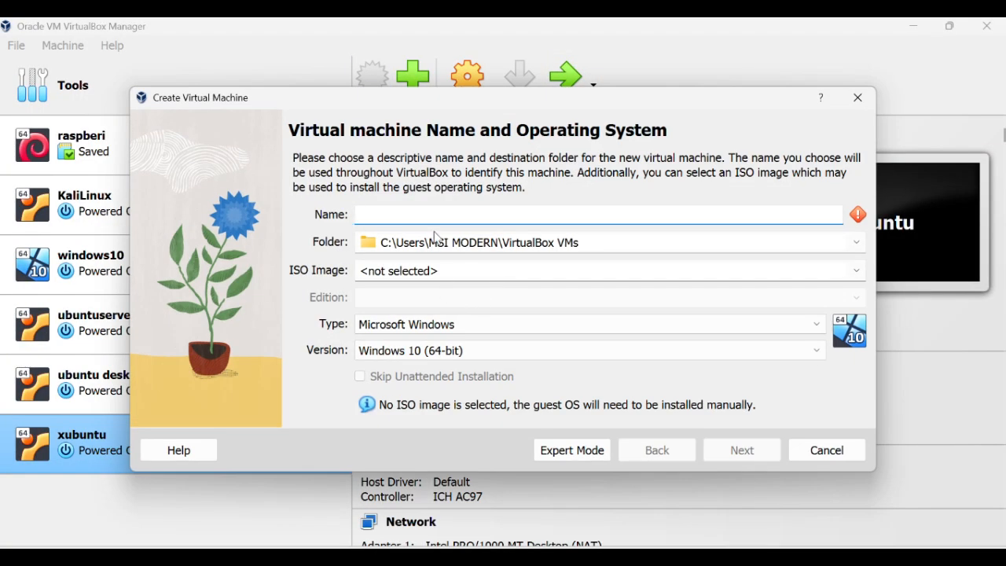
text(pfsense)
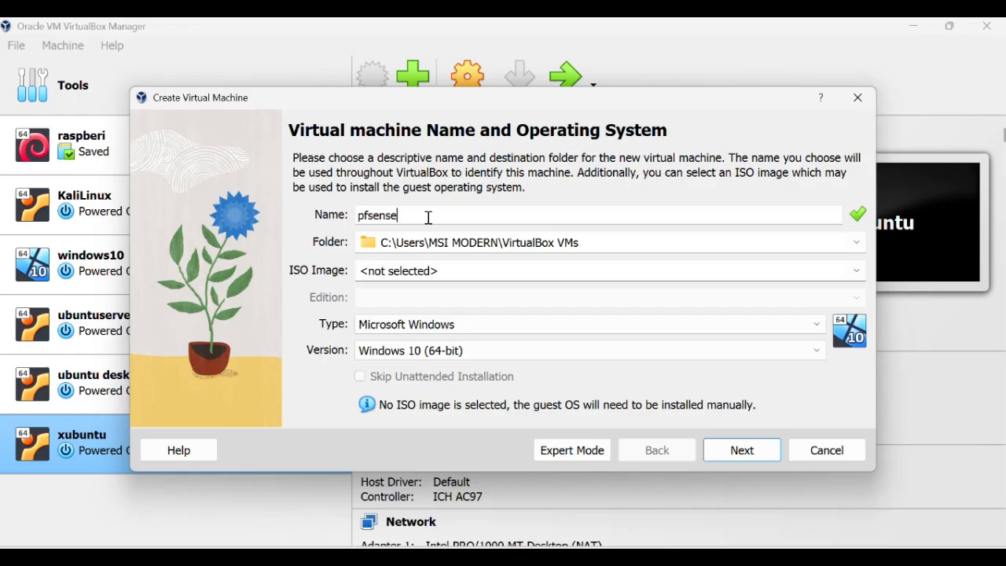
click(855, 270)
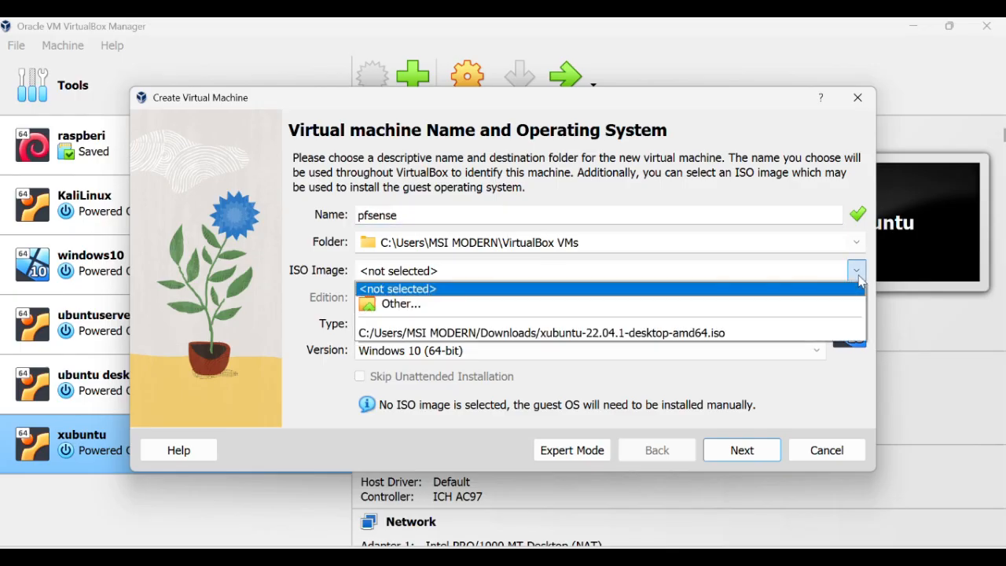
click(537, 307)
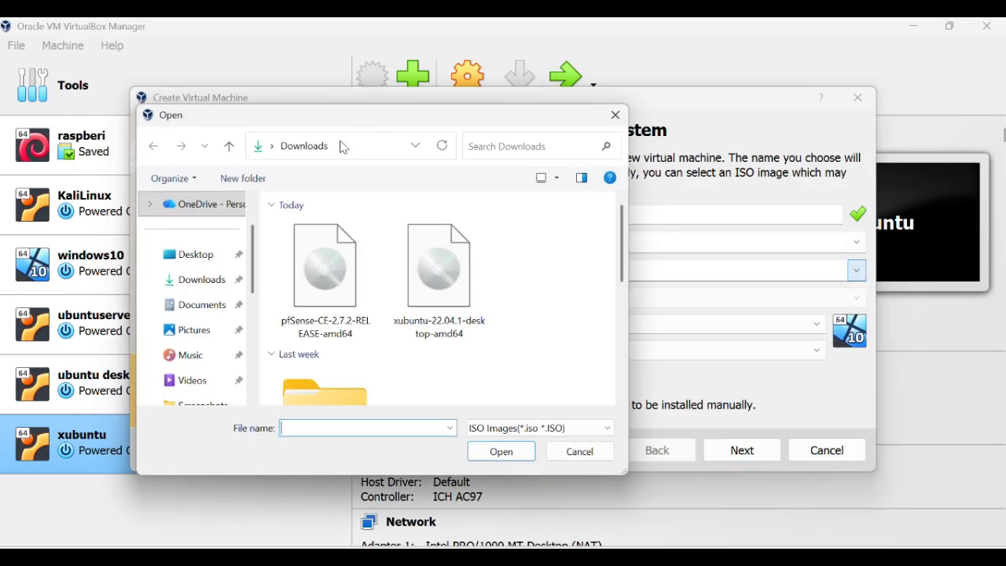
double_click(330, 291)
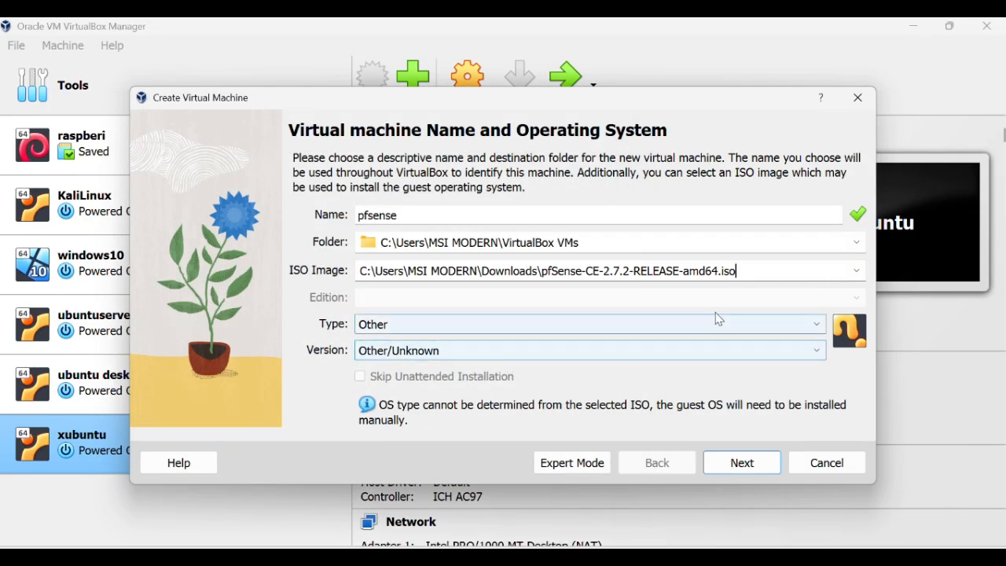
Set the machine folder to the DATA (D:) drive.
click(856, 242)
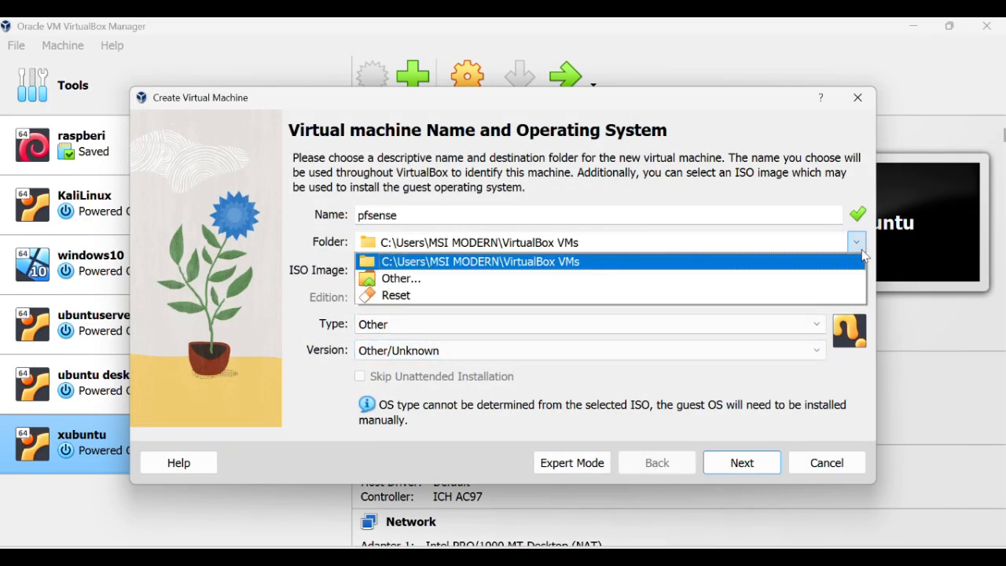
click(778, 281)
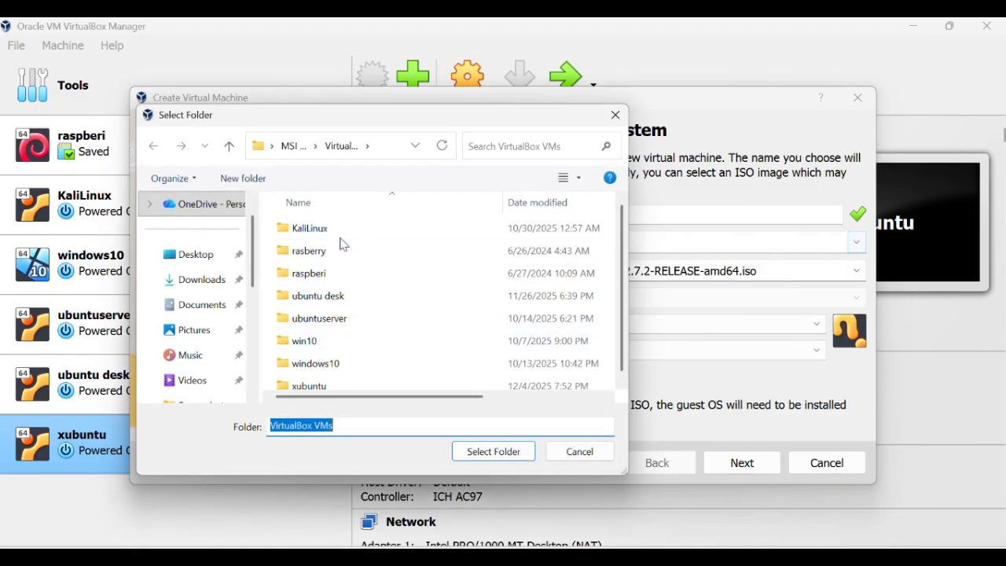
scroll(182, 346, down, 5)
click(224, 334)
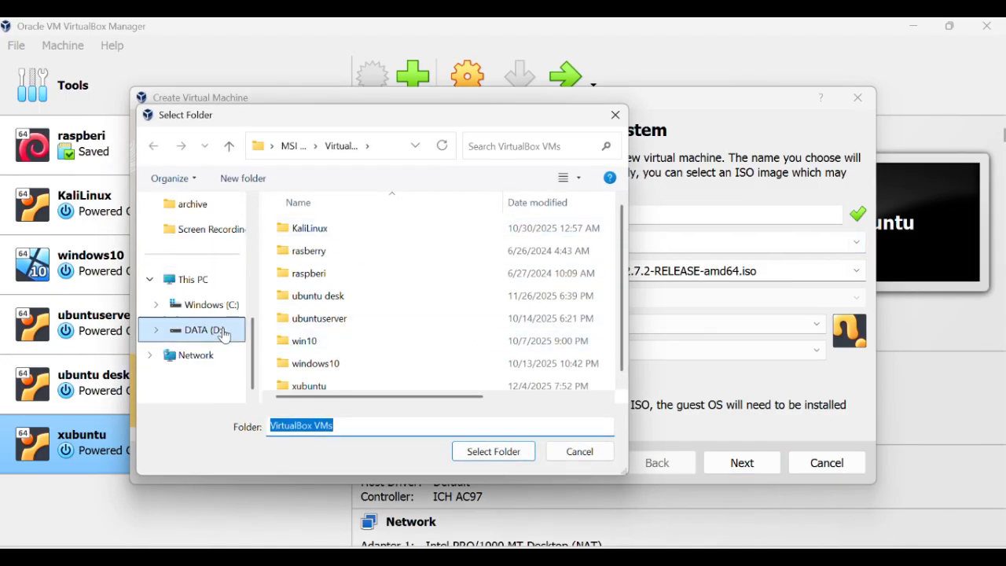
scroll(418, 401, down, 2)
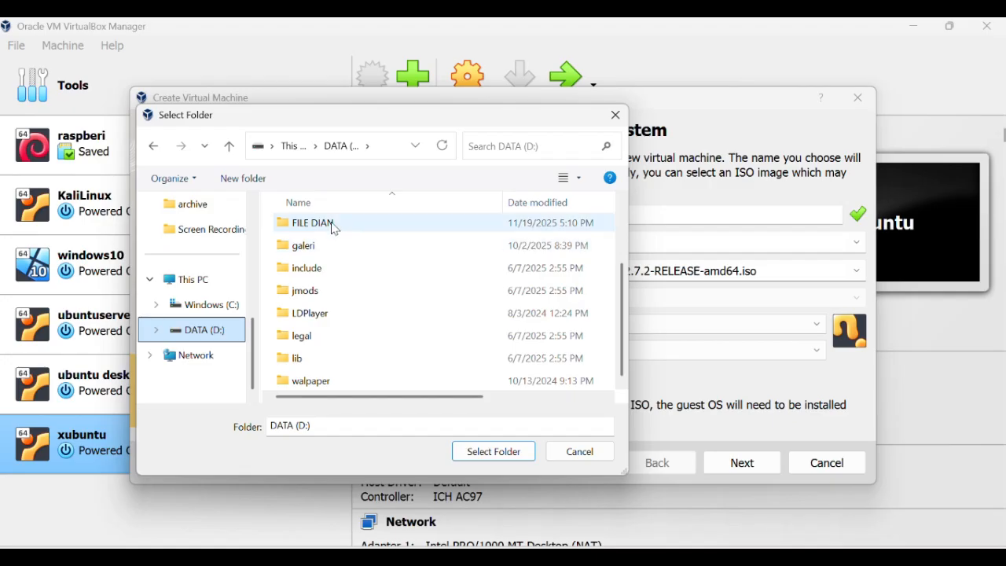
click(494, 451)
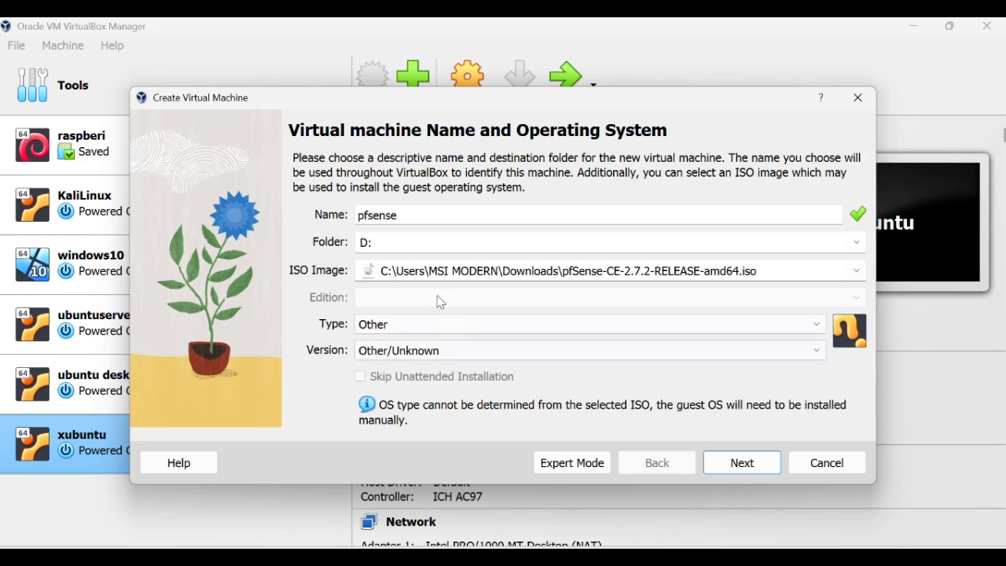
Set the operating system type to BSD, version FreeBSD (64-bit).
click(739, 463)
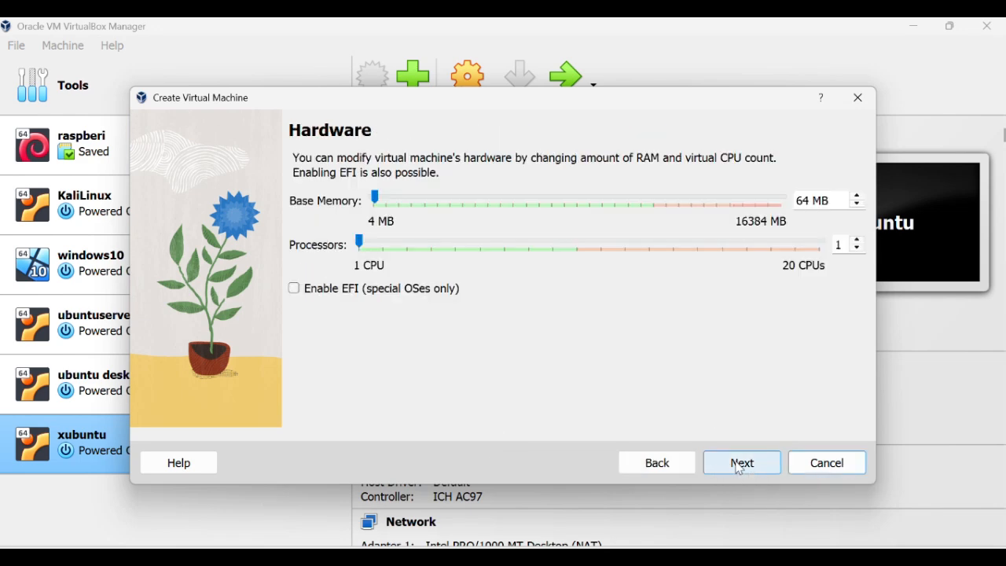
click(662, 465)
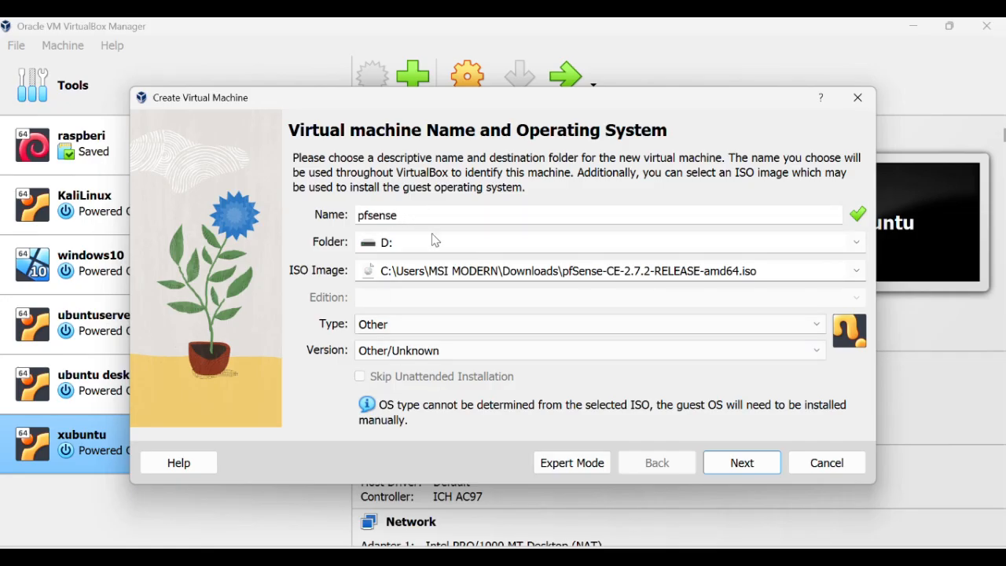
click(778, 330)
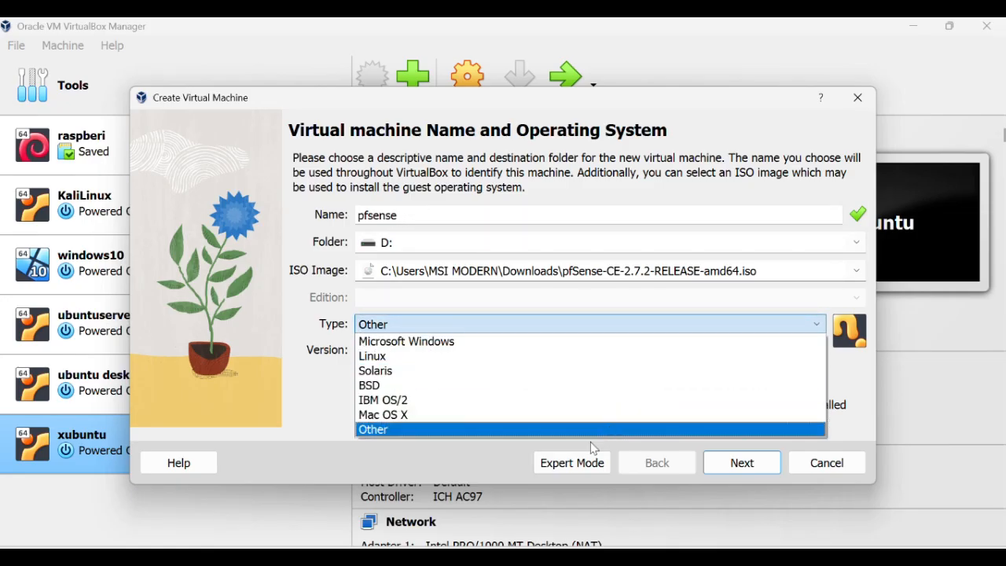
click(601, 386)
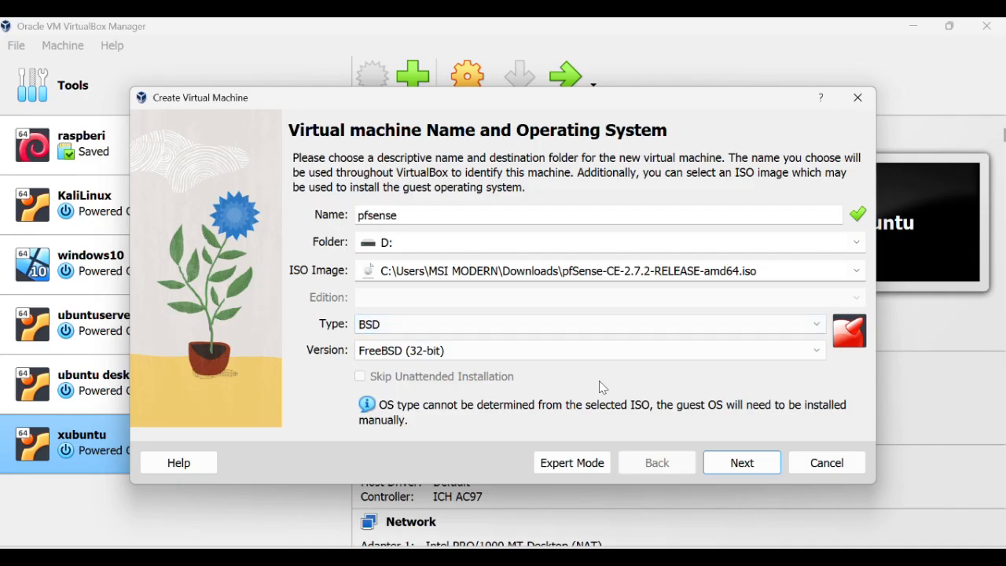
click(814, 353)
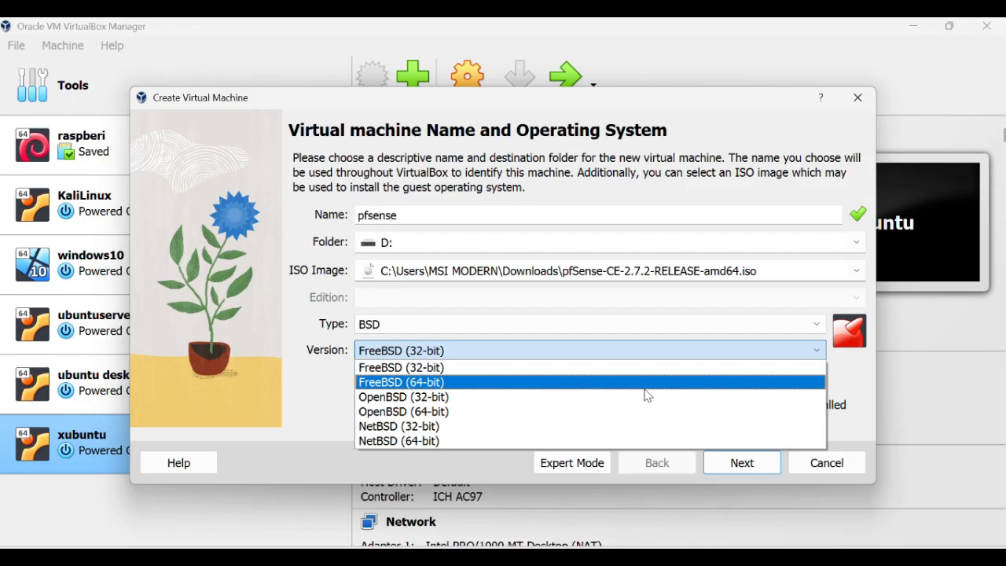
click(644, 384)
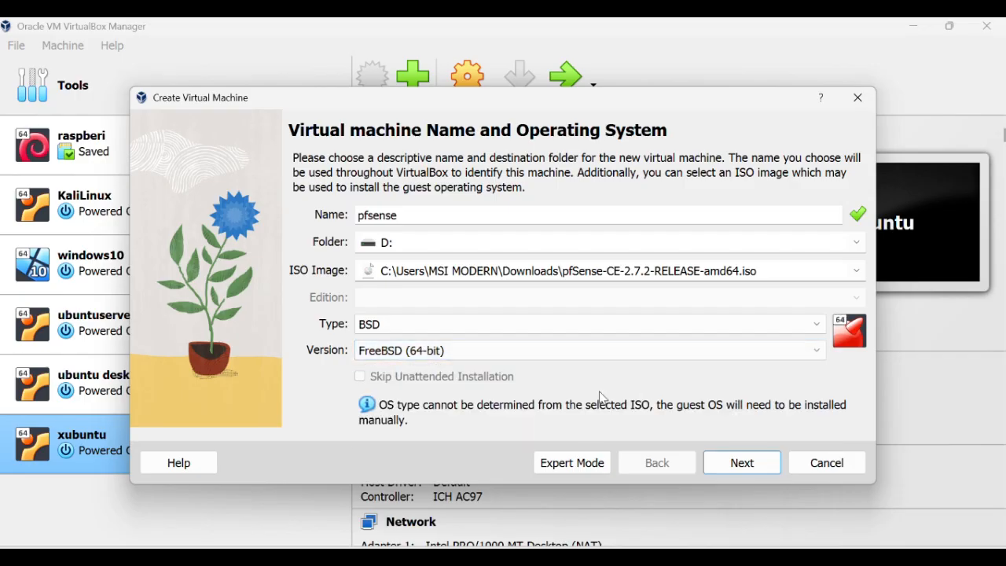
Keep 1024 MB memory, set the disk size to 15 GB, and reach the summary.
click(742, 467)
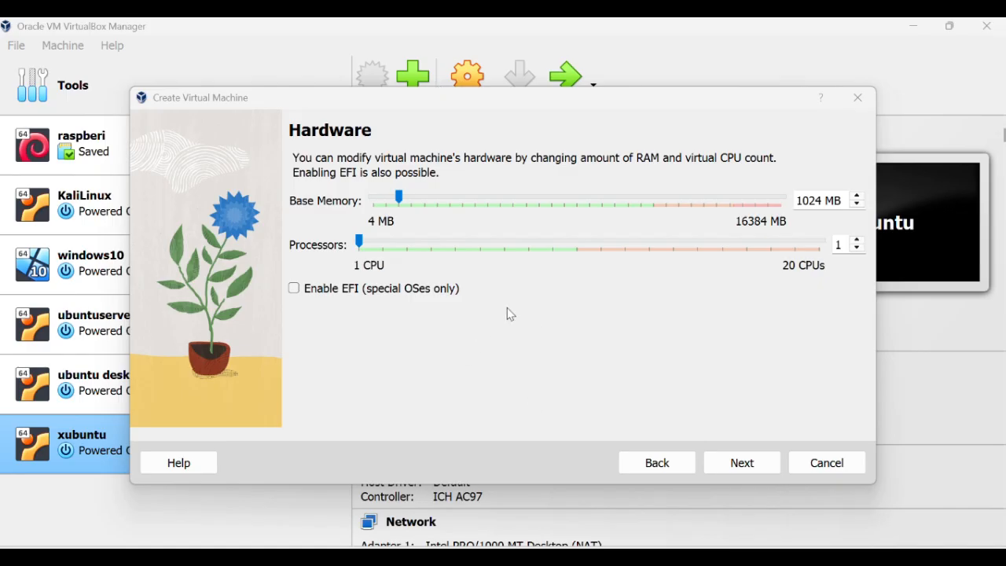
click(742, 464)
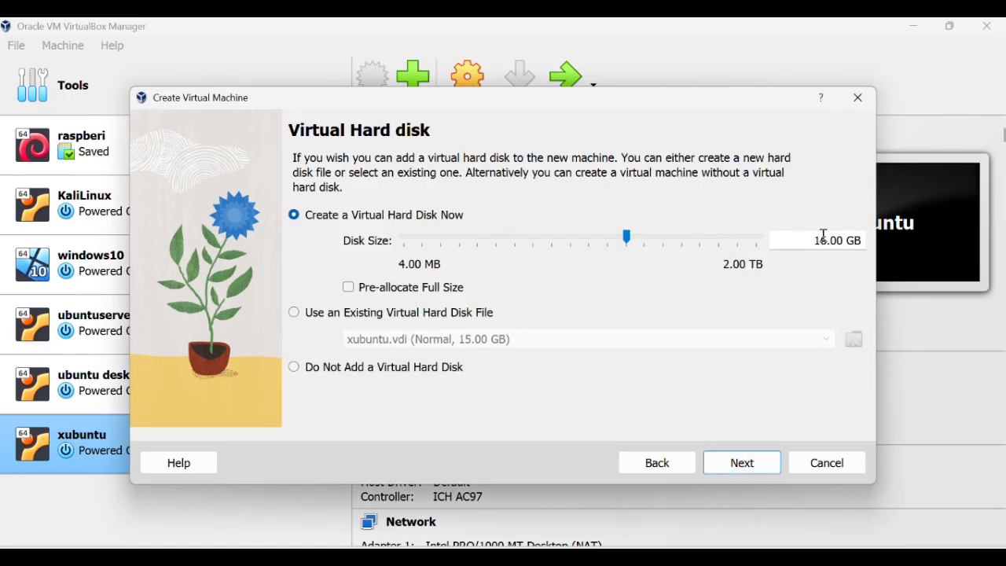
click(823, 239)
key(BackSpace)
text(5)
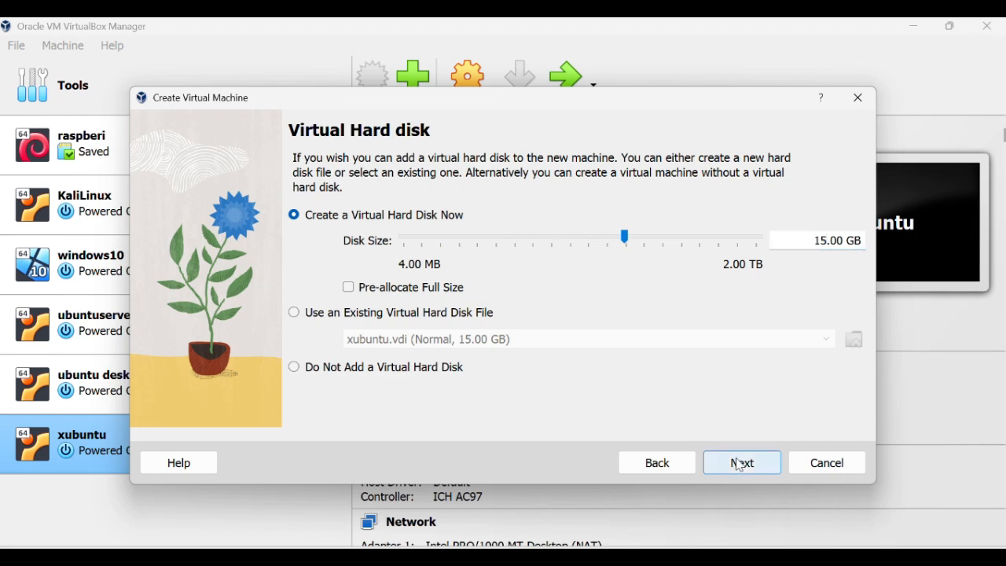
click(740, 462)
scroll(685, 353, down, 1)
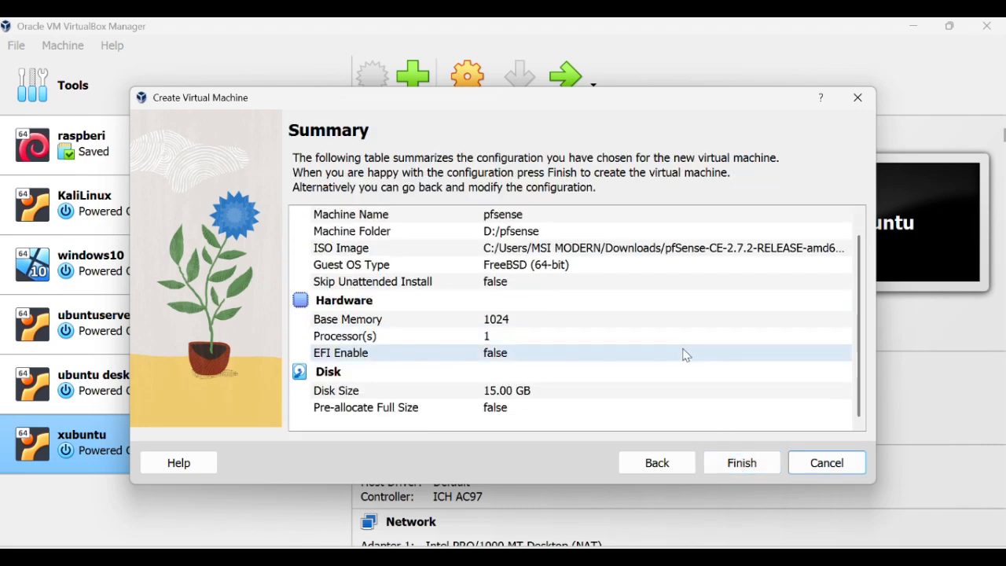
Finish creating the pfsense VM and open the NAT Networks list in Network Manager.
click(714, 466)
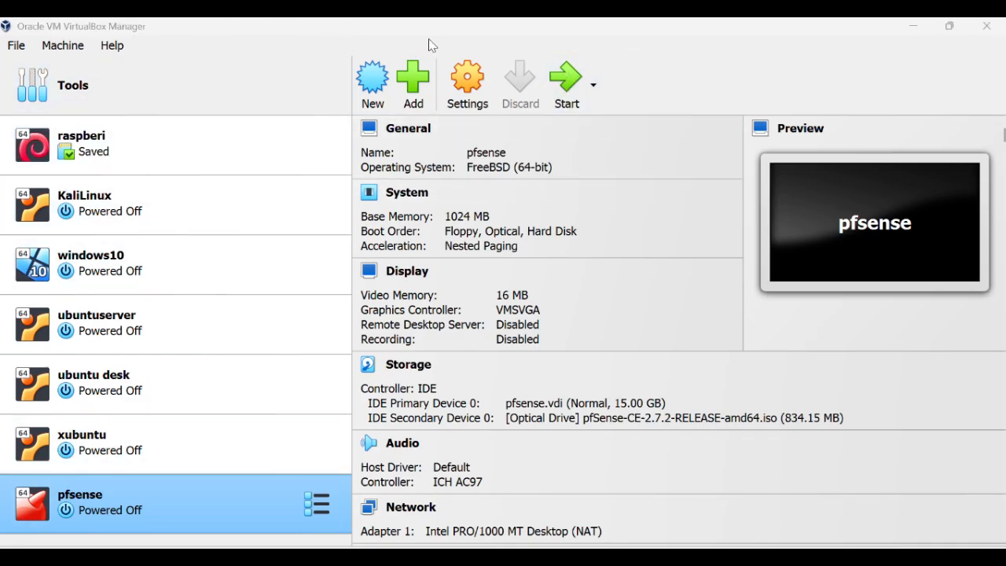
right_click(139, 88)
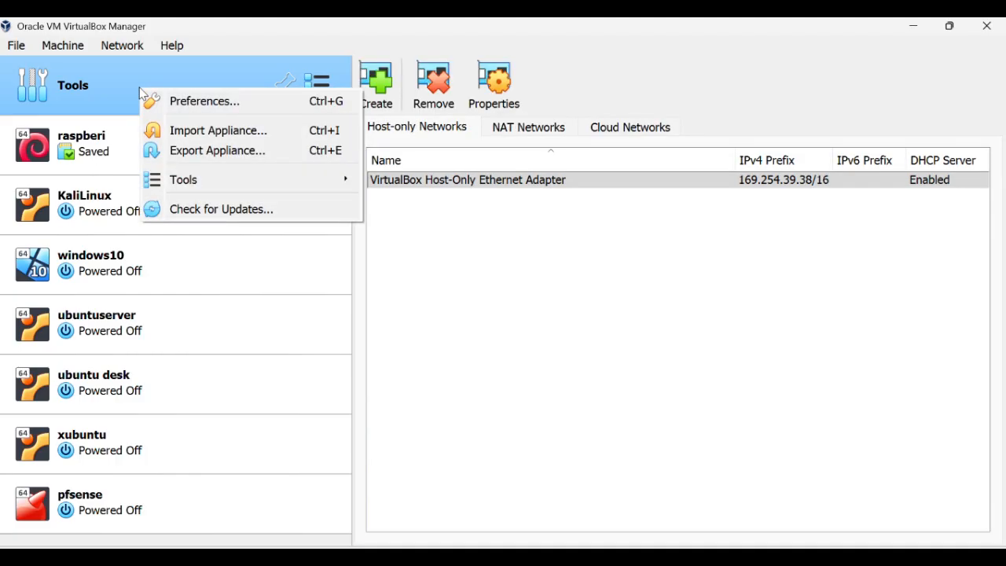
mouse_move(189, 183)
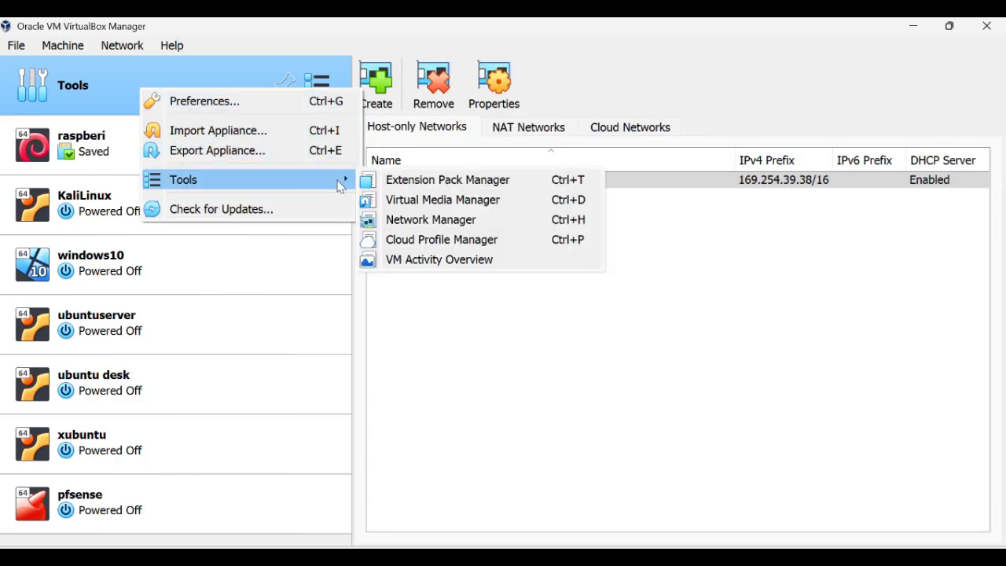
click(478, 224)
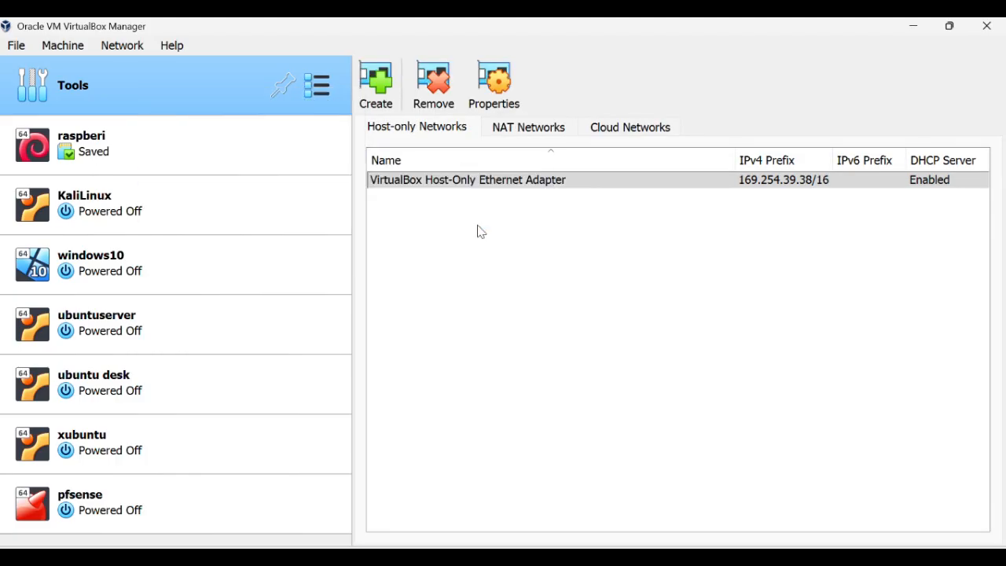
click(540, 127)
click(493, 83)
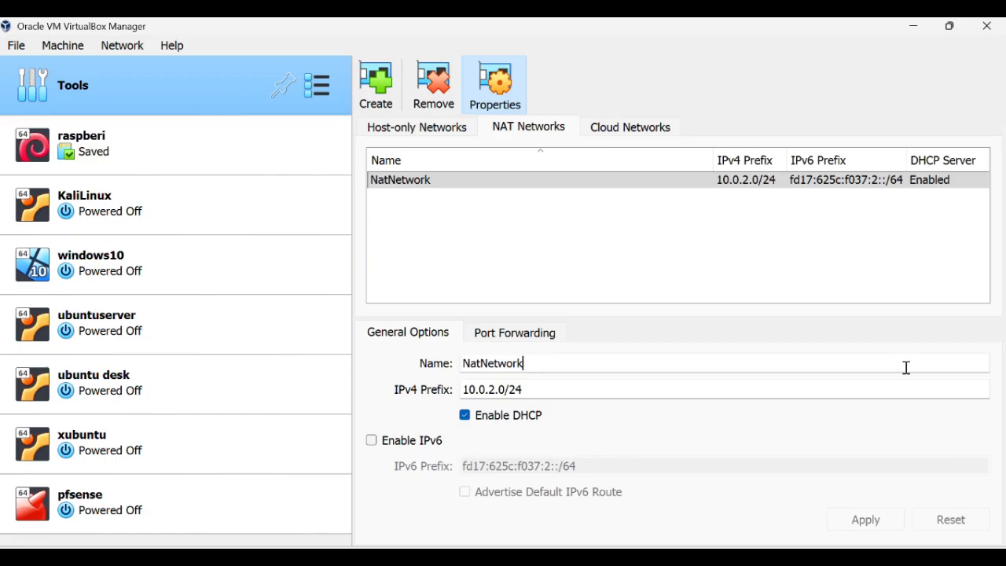
Name the NAT network pfNAT with prefix 172.28.0.0/24 and DHCP enabled, then apply.
key(BackSpace)
key(BackSpace)
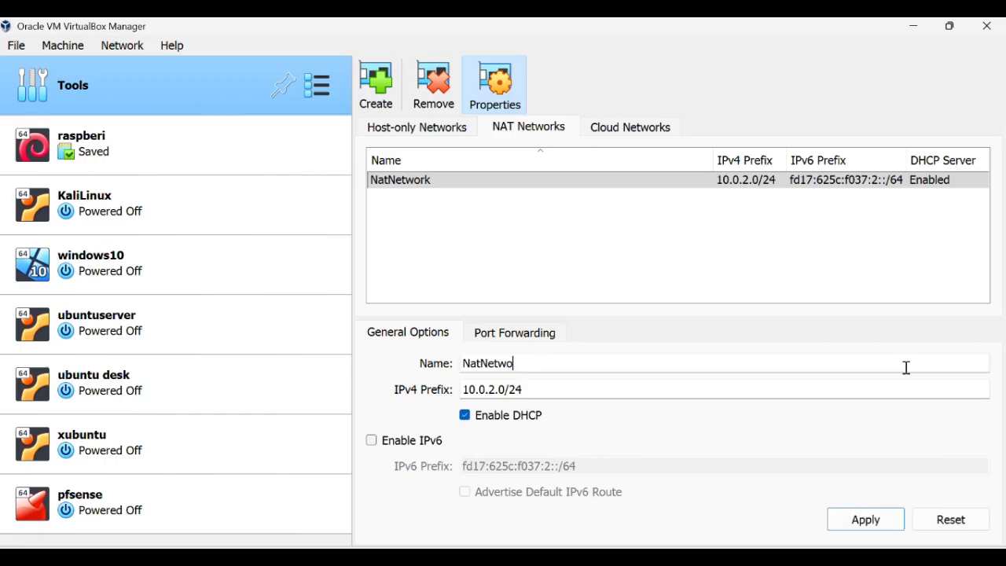
key(BackSpace)
key(BackSpace)
key(BackSpace)
key(BackSpace)
key(BackSpace)
key(BackSpace)
text(pfNATE)
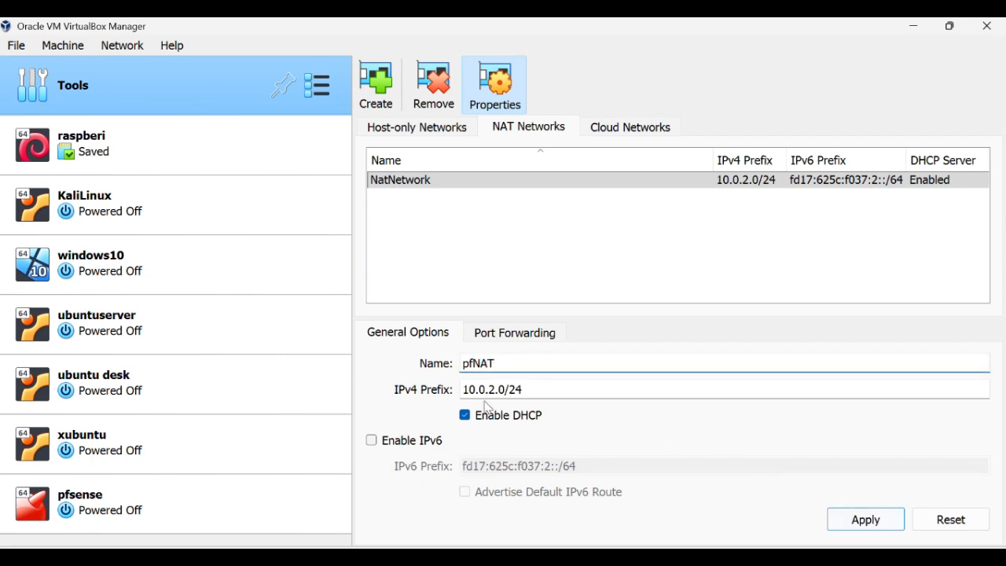
drag(506, 389, 462, 389)
key(BackSpace)
text(172)
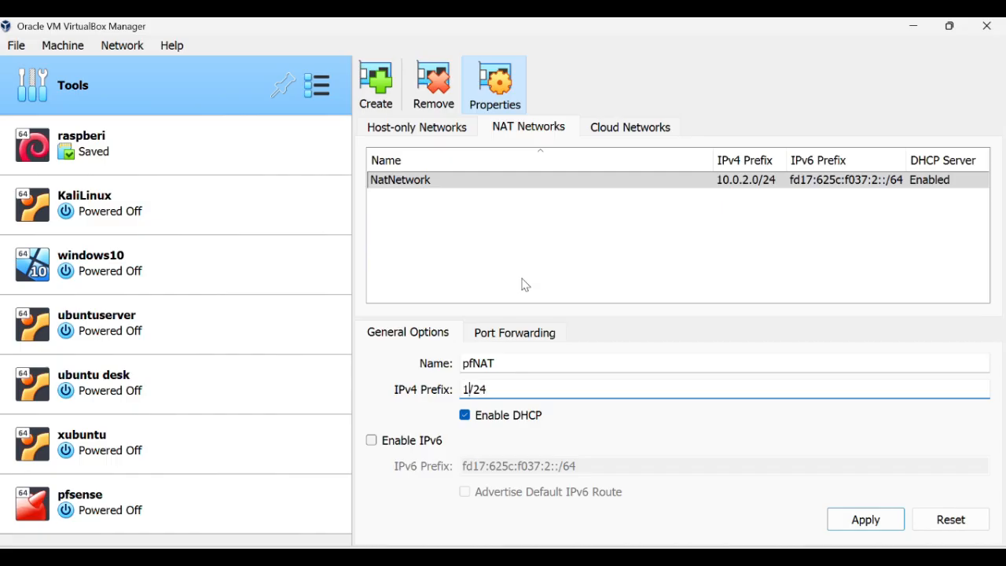
text(.28.0.0)
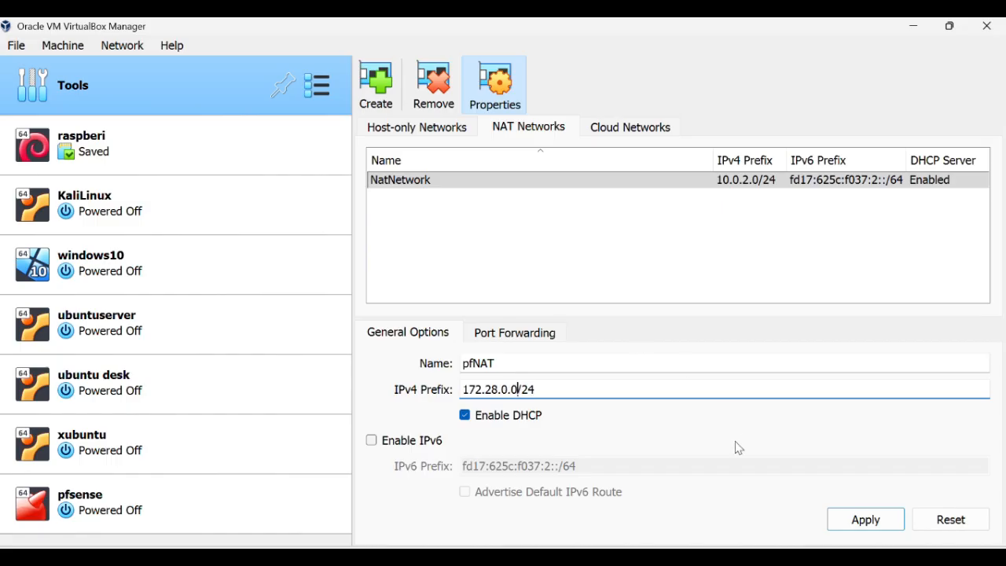
click(878, 520)
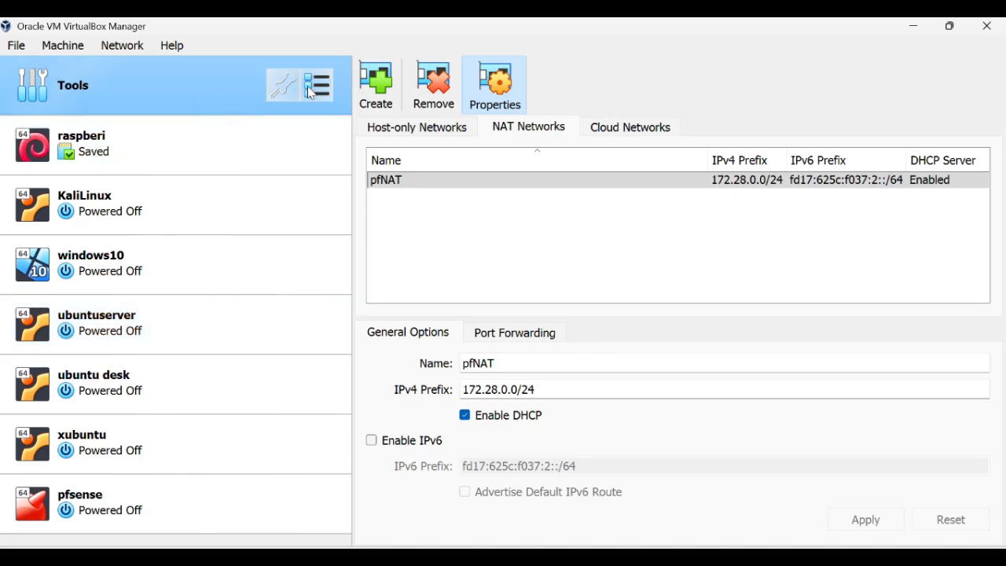
In pfsense's network settings, attach Adapter 1 to NAT Network pfNAT.
click(123, 491)
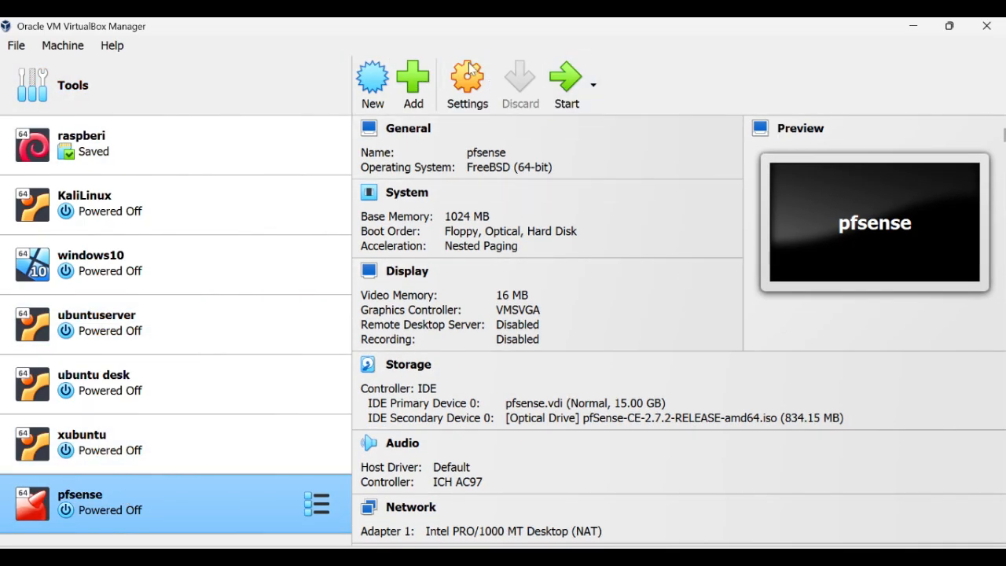
click(465, 101)
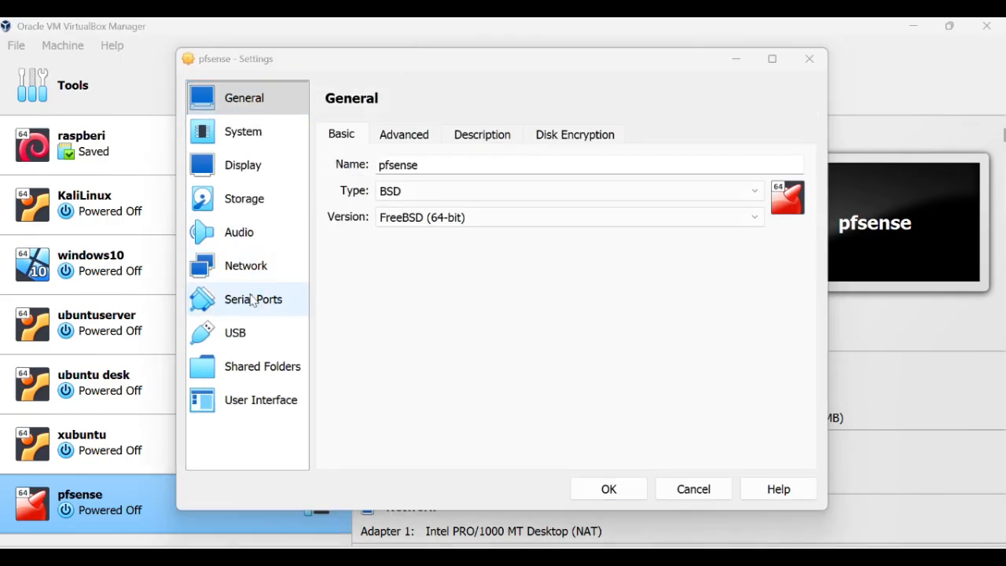
click(244, 264)
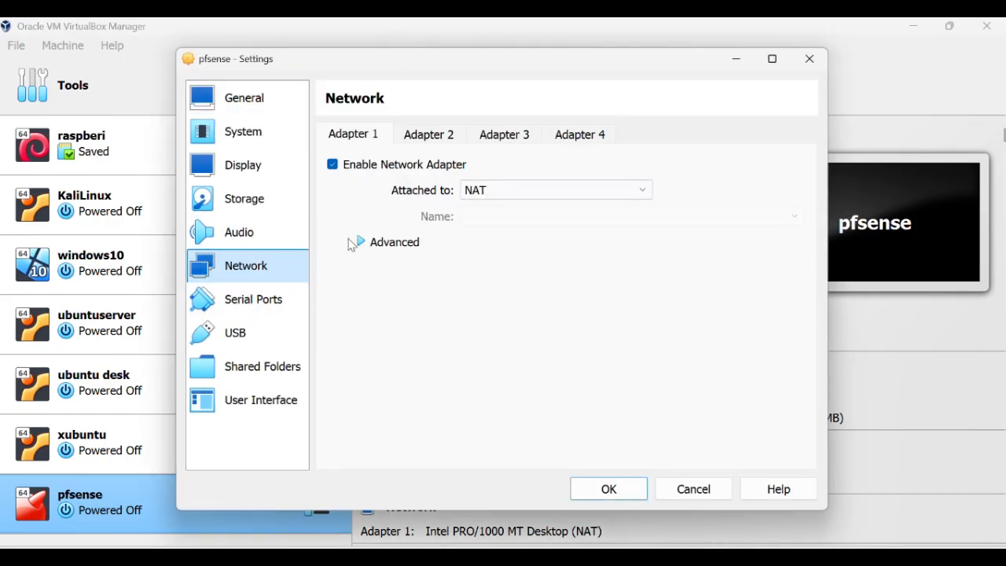
click(557, 194)
click(556, 193)
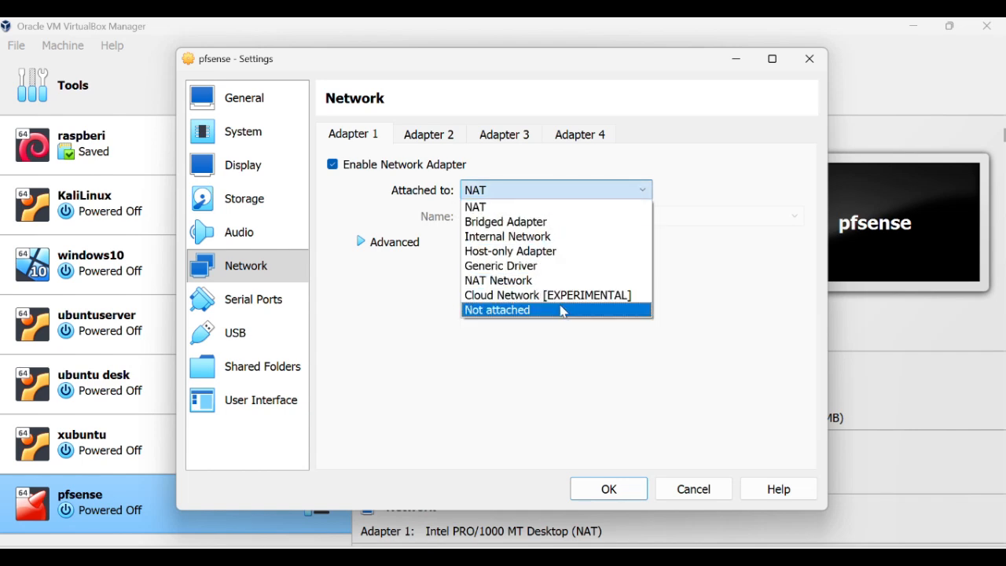
key(Escape)
key(Down)
click(622, 218)
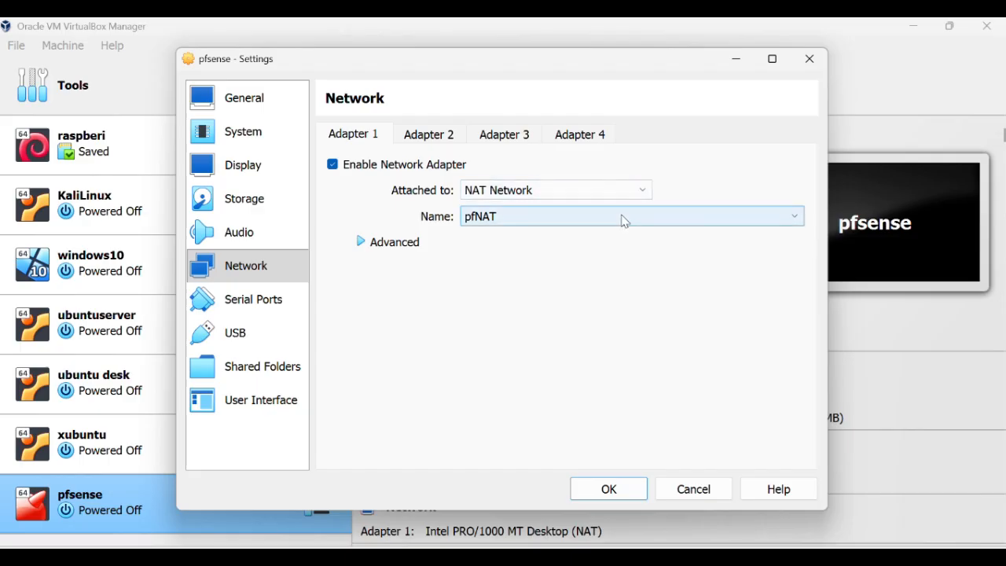
Enable Adapter 2 as Internal Network 'pfinternal' and save the settings.
click(432, 141)
click(351, 172)
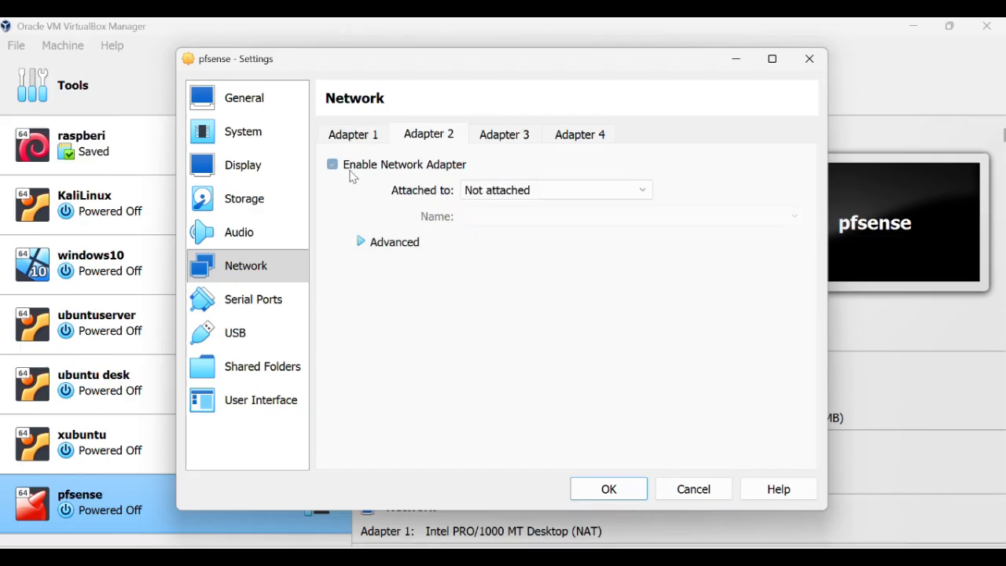
click(489, 197)
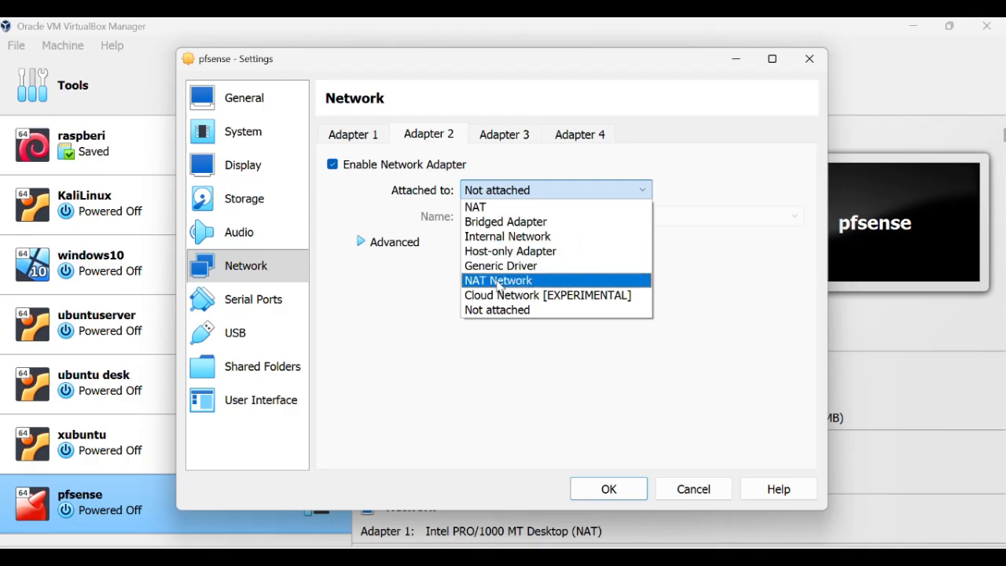
click(506, 237)
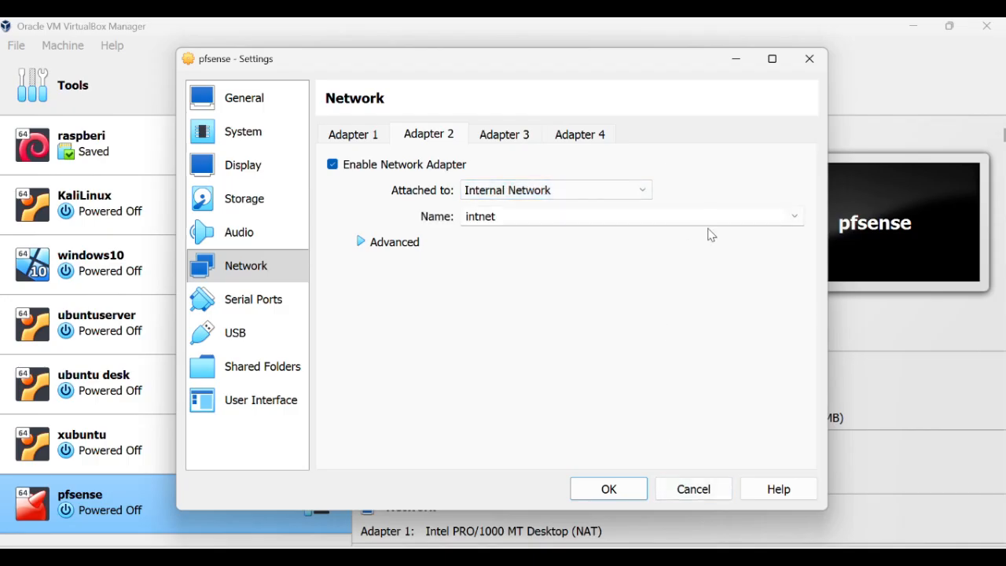
double_click(491, 218)
key(BackSpace)
text(pf)
click(609, 488)
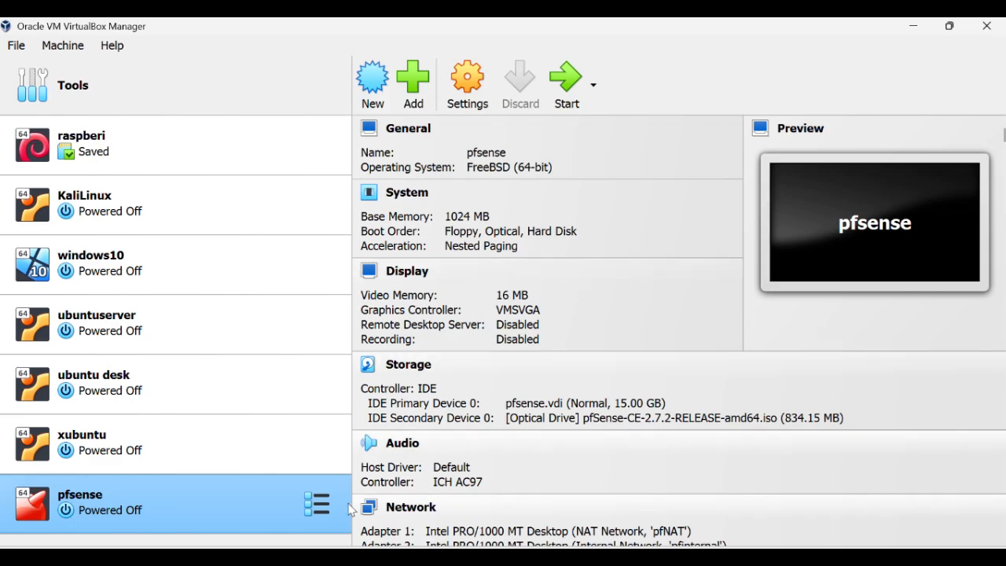
Boot pfsense, accept the copyright notice, and choose Install with Auto (ZFS) partitioning.
click(567, 83)
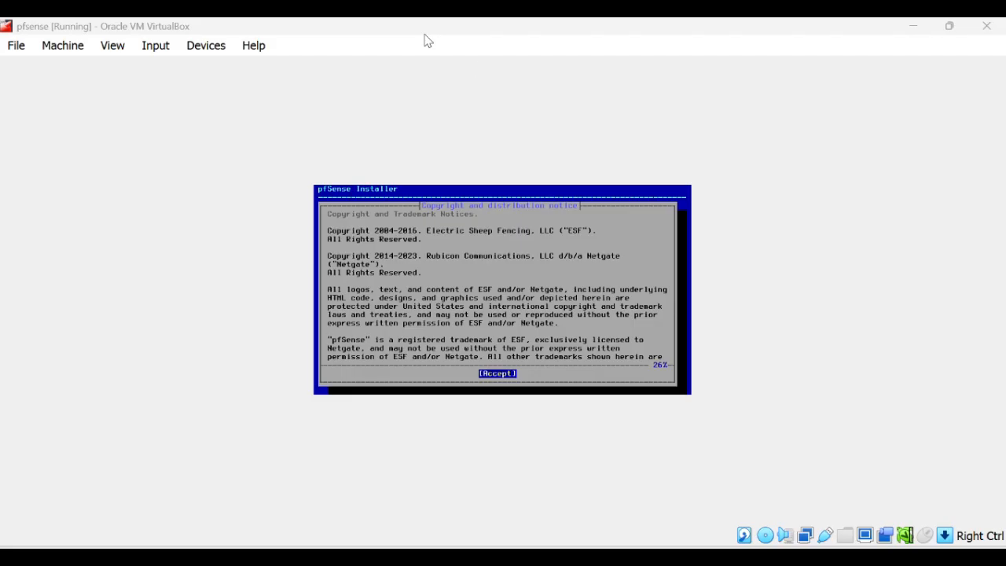
click(497, 378)
key(Return)
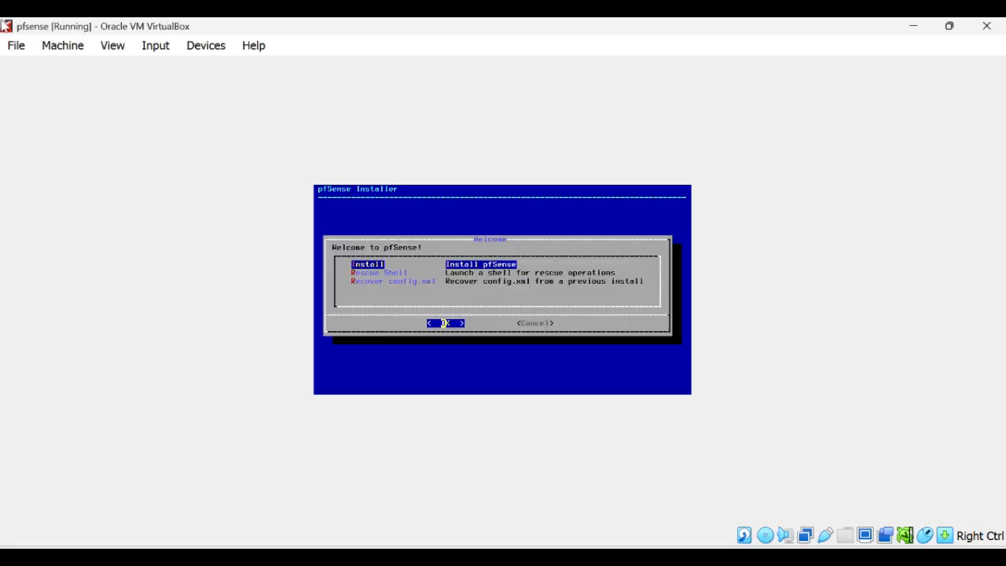
key(Return)
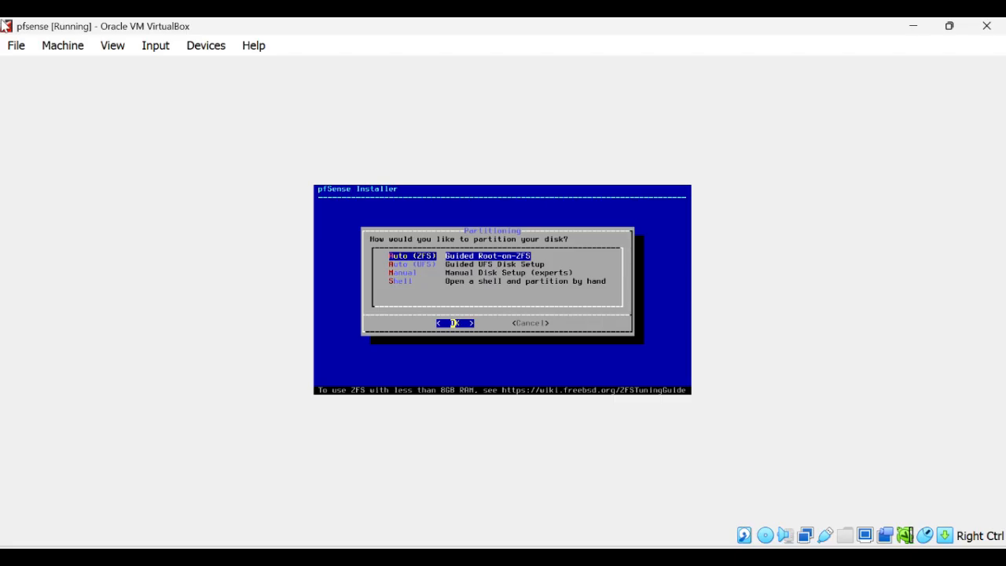
key(Return)
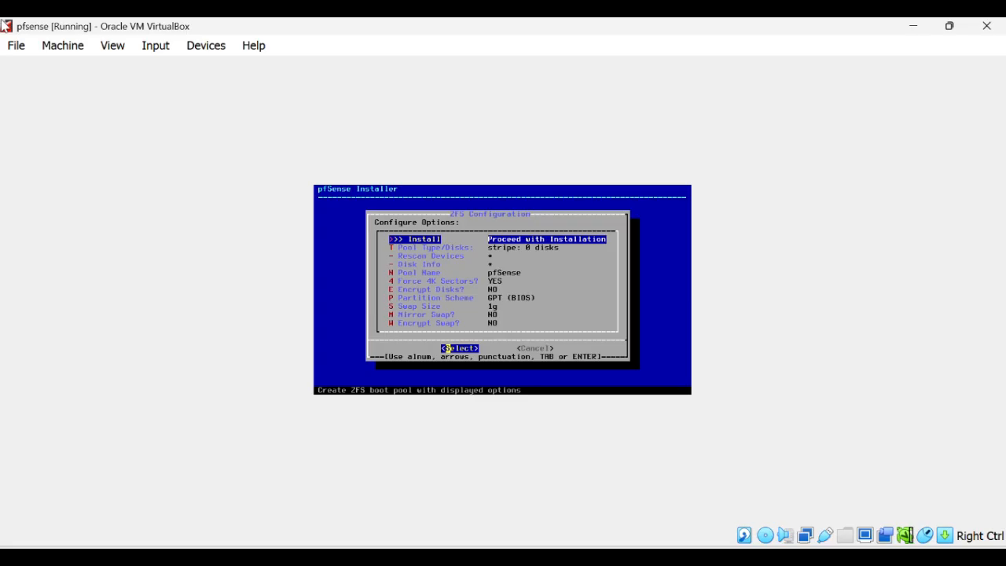
Install as a stripe on disk ada0, answering YES at the Last Chance prompt.
key(Return)
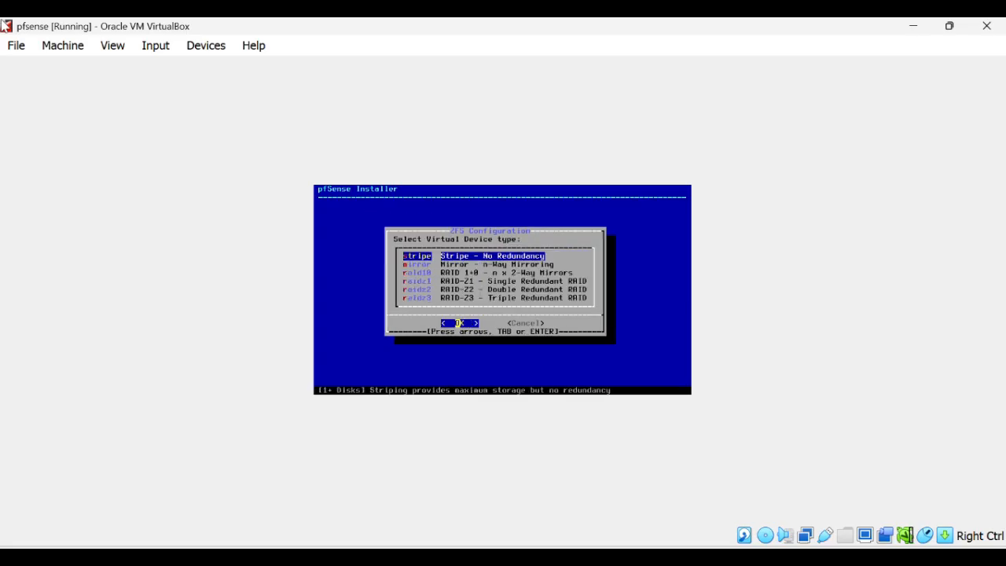
key(Return)
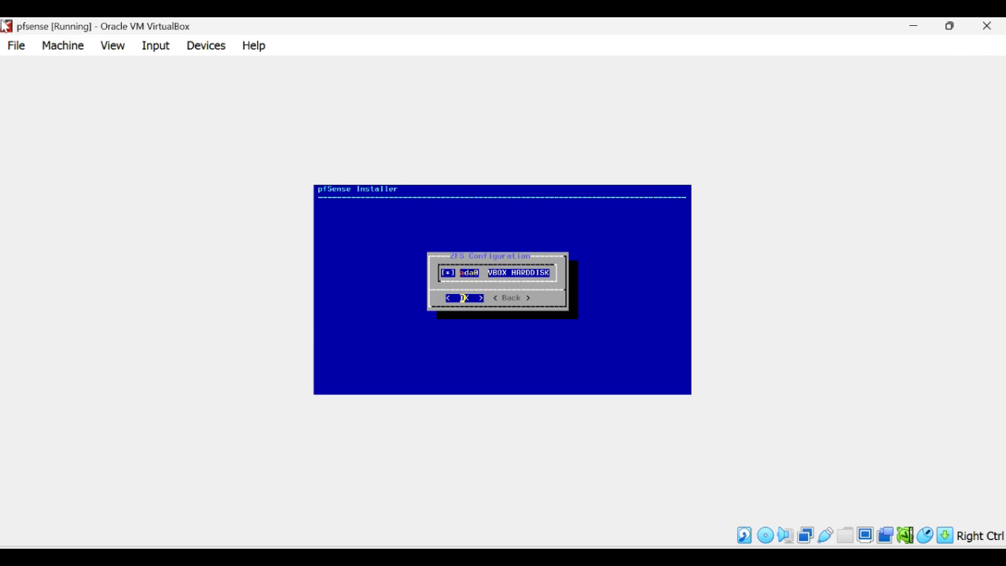
key(Return)
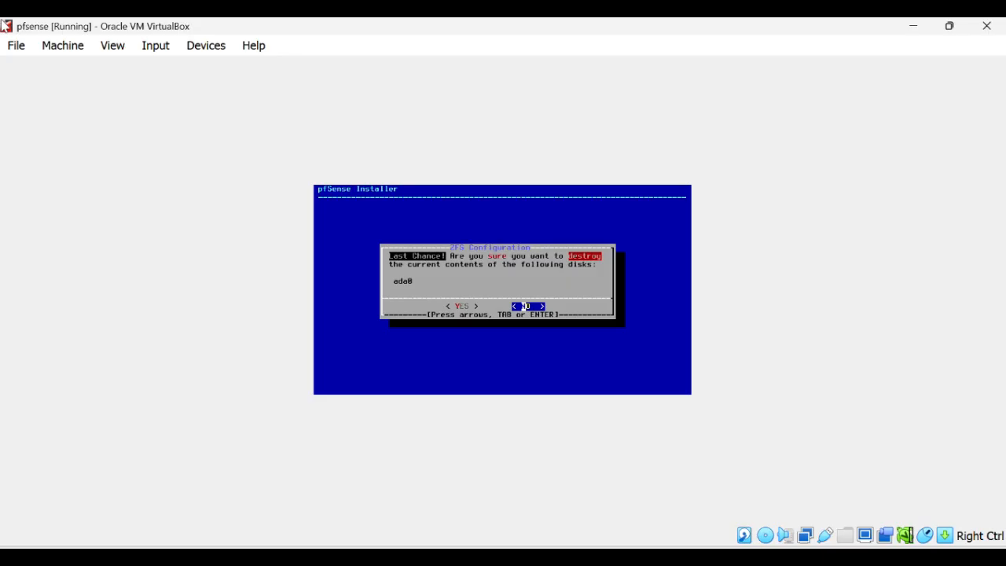
key(Left)
key(Return)
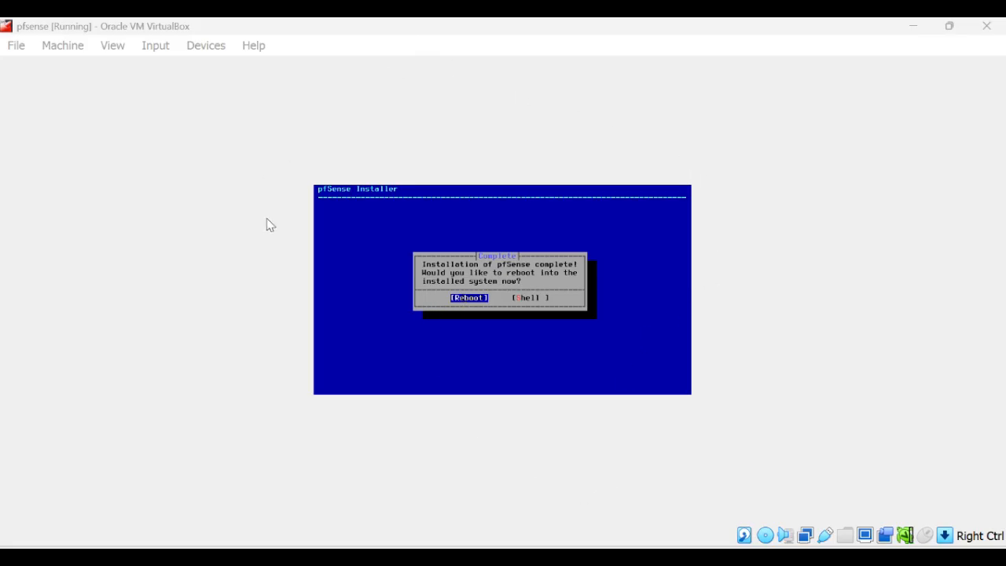
Reboot after installation and force-unmount the installer disc from the optical drive.
click(471, 297)
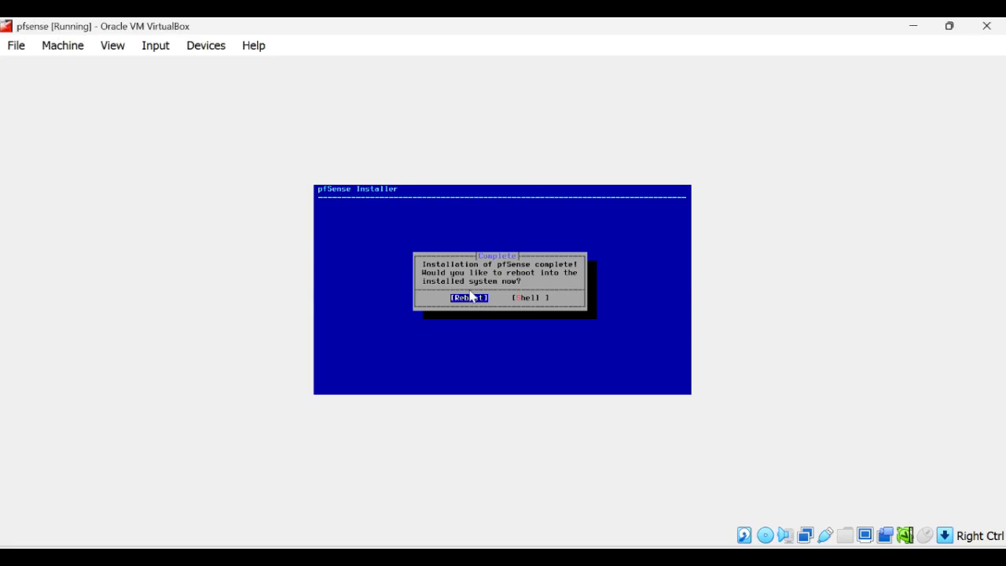
key(Return)
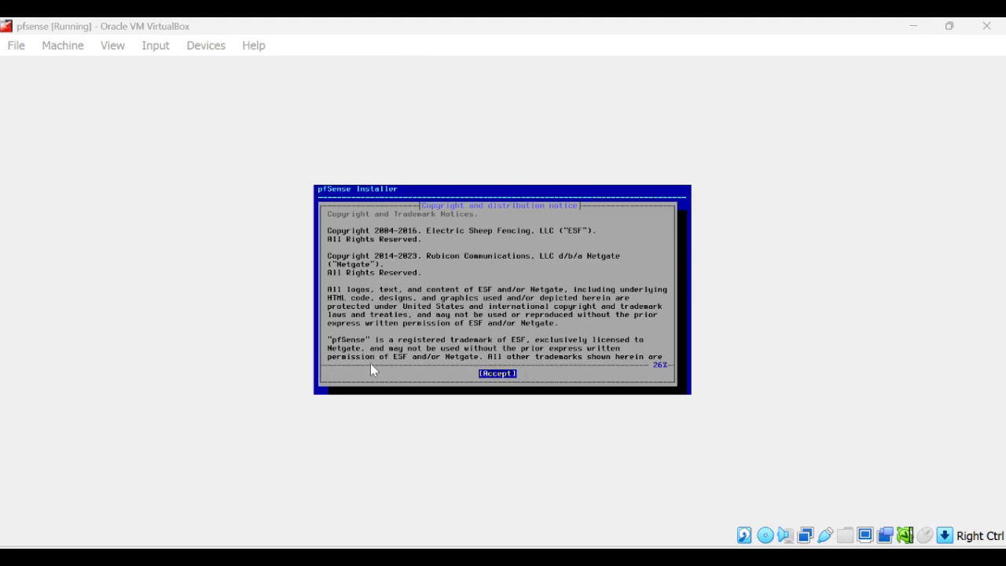
click(265, 386)
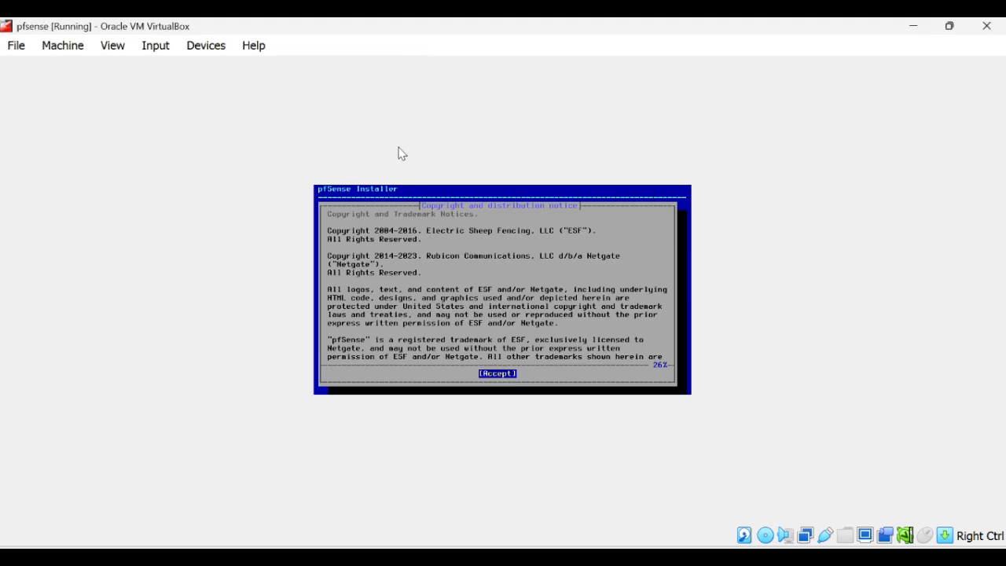
click(200, 47)
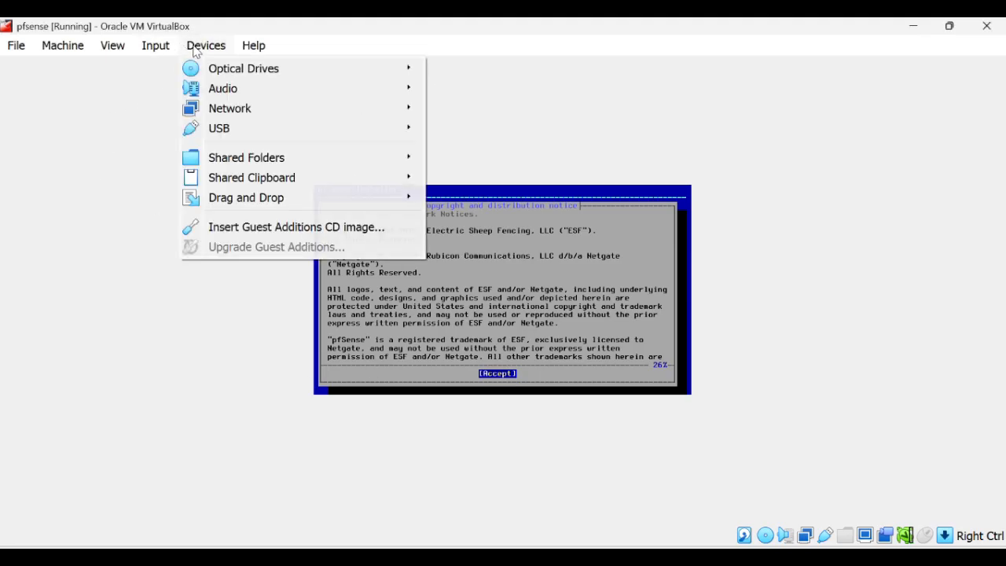
mouse_move(235, 70)
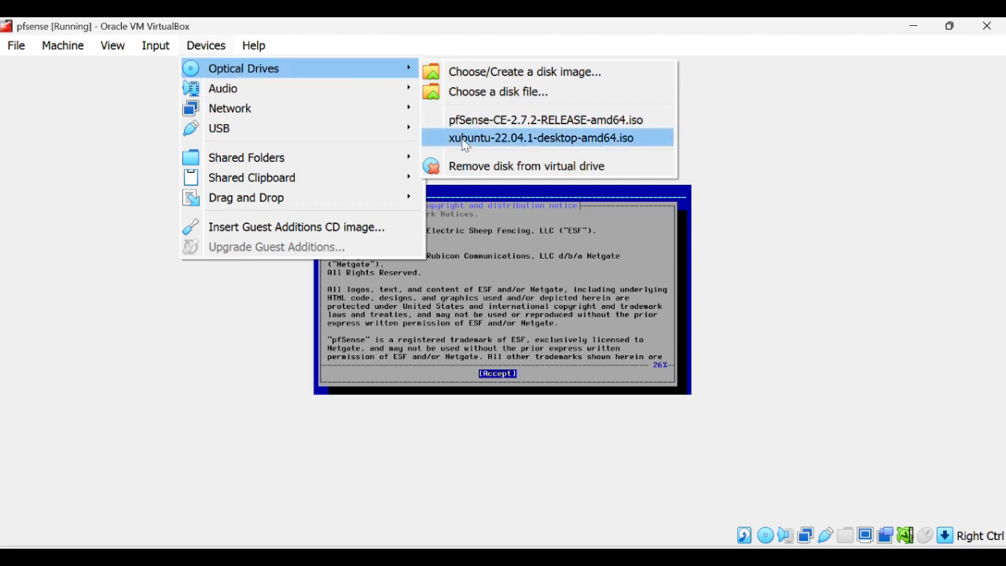
click(476, 165)
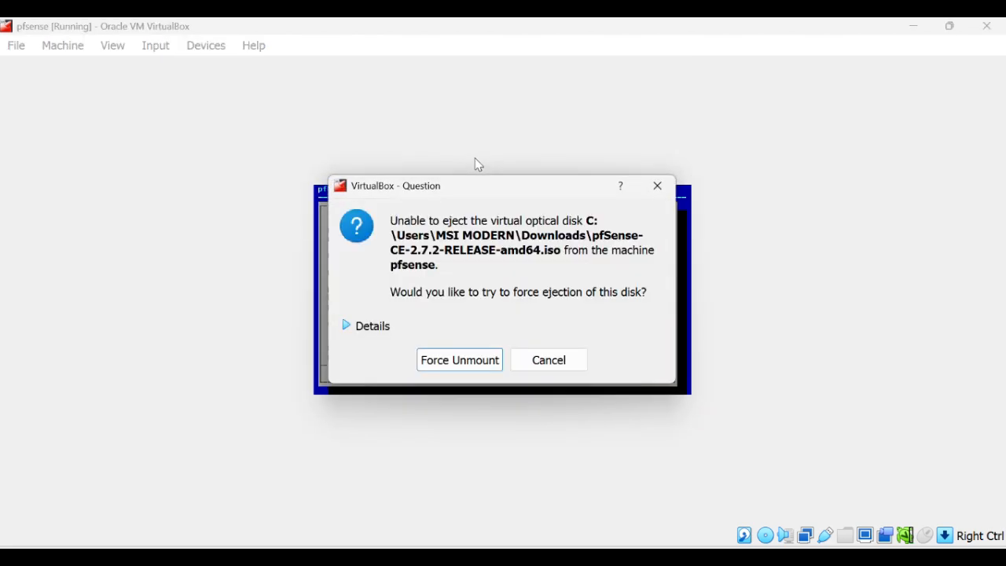
click(456, 359)
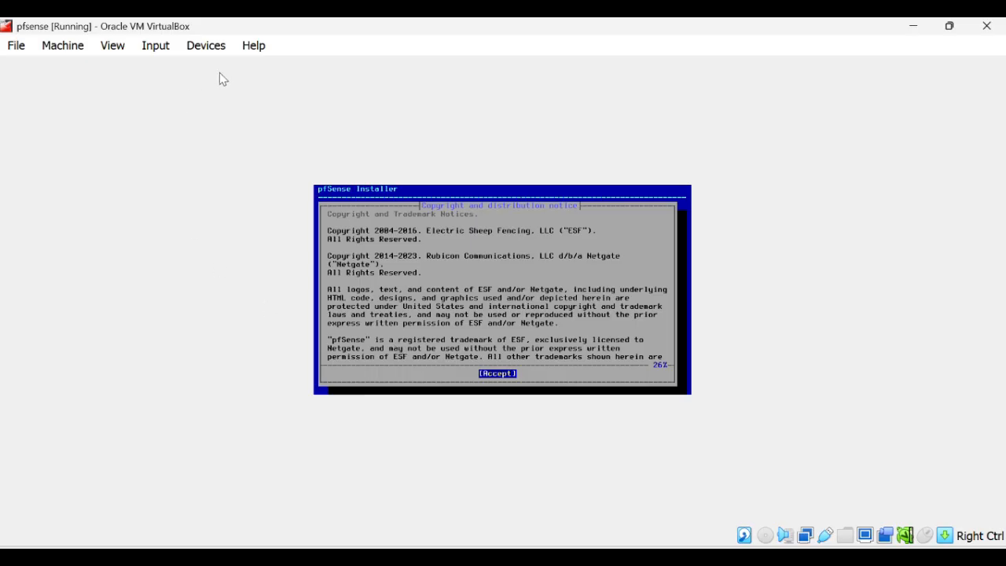
Reset the pfsense machine so it boots from its installed disk.
click(16, 50)
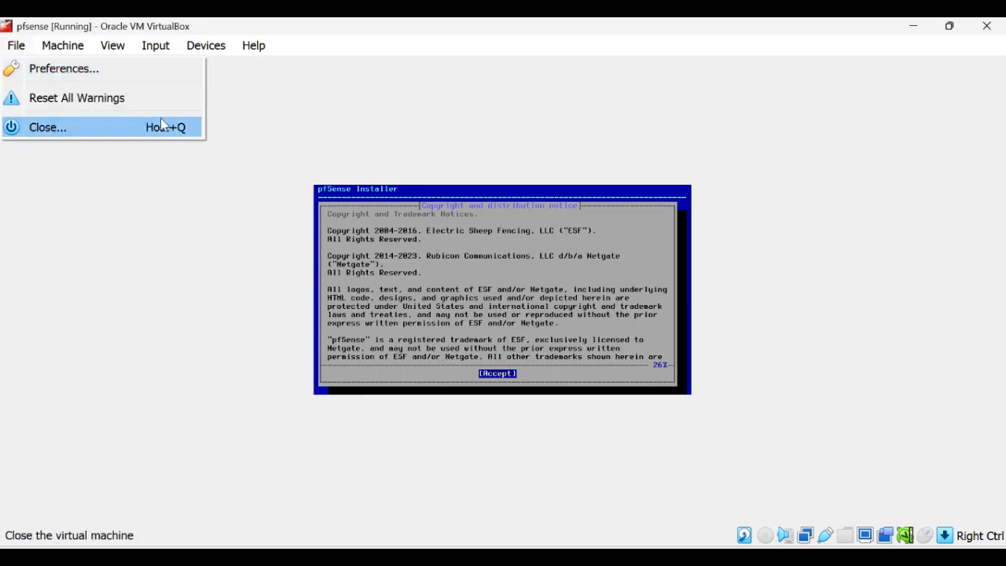
click(241, 122)
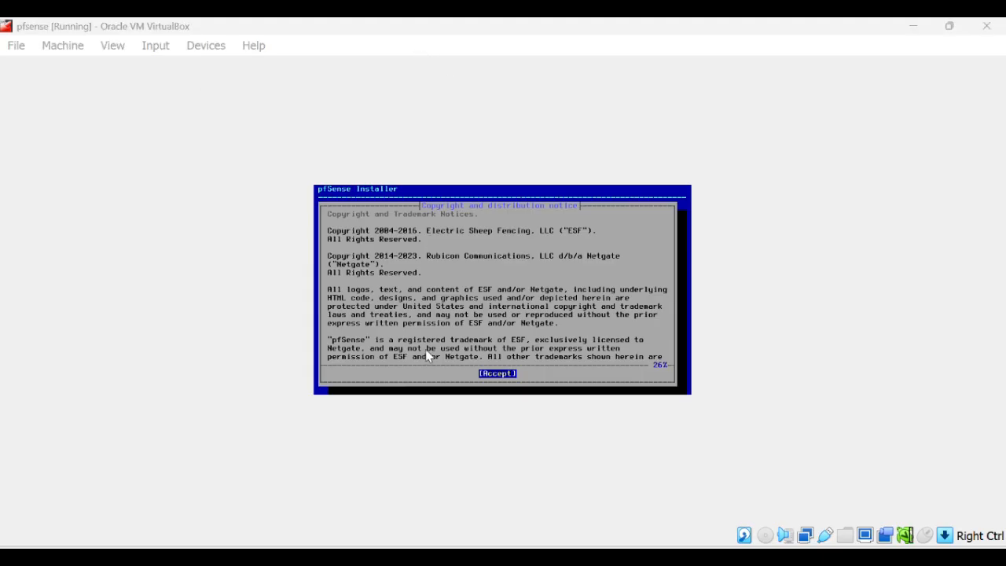
click(59, 47)
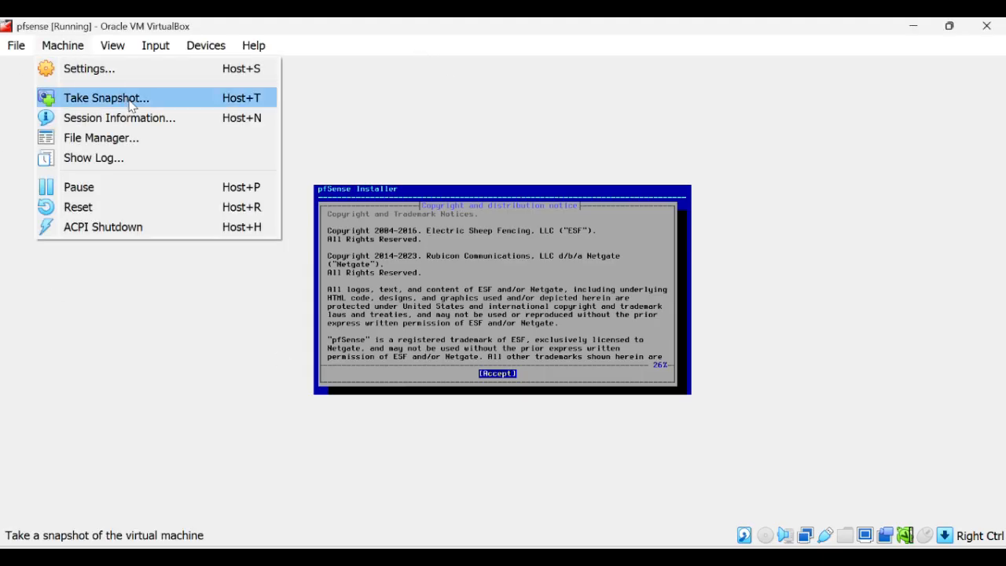
click(151, 206)
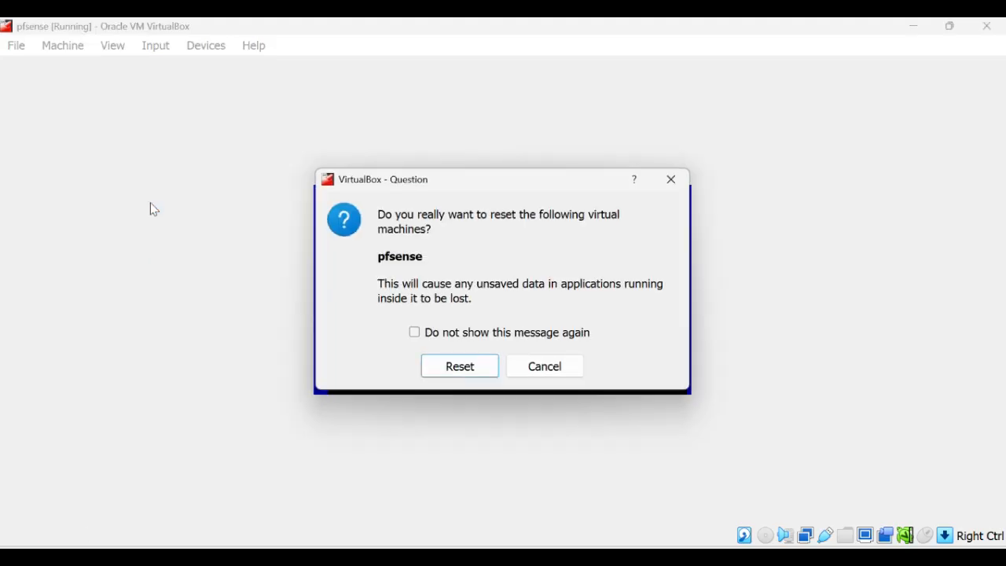
click(462, 372)
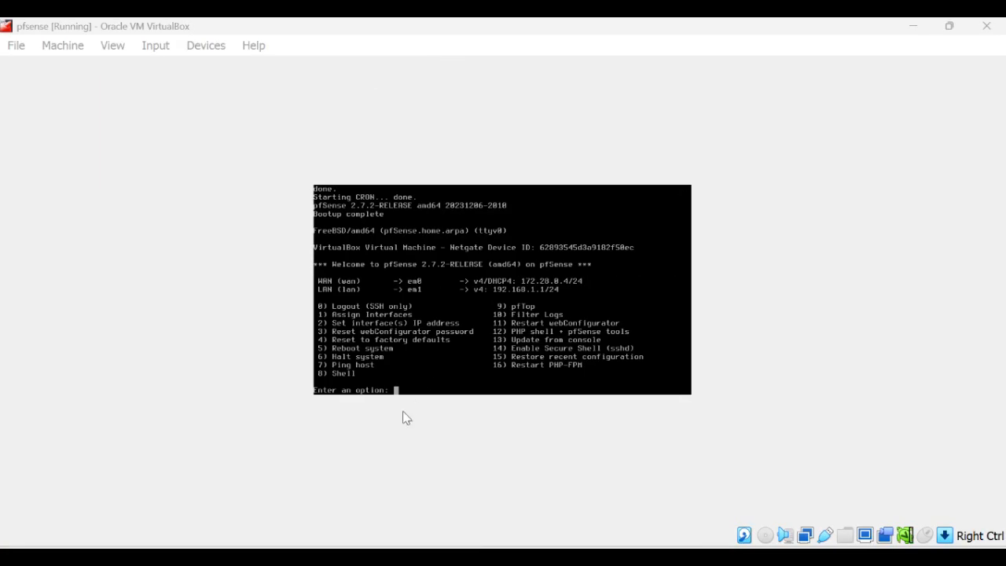
Choose console option 2, Set interface(s) IP address.
click(409, 396)
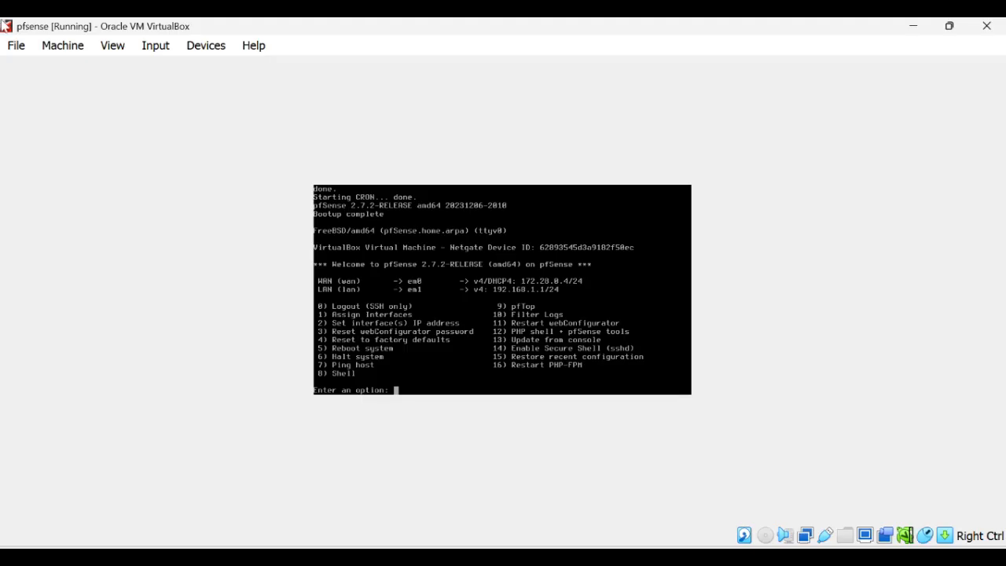
text(2)
key(Return)
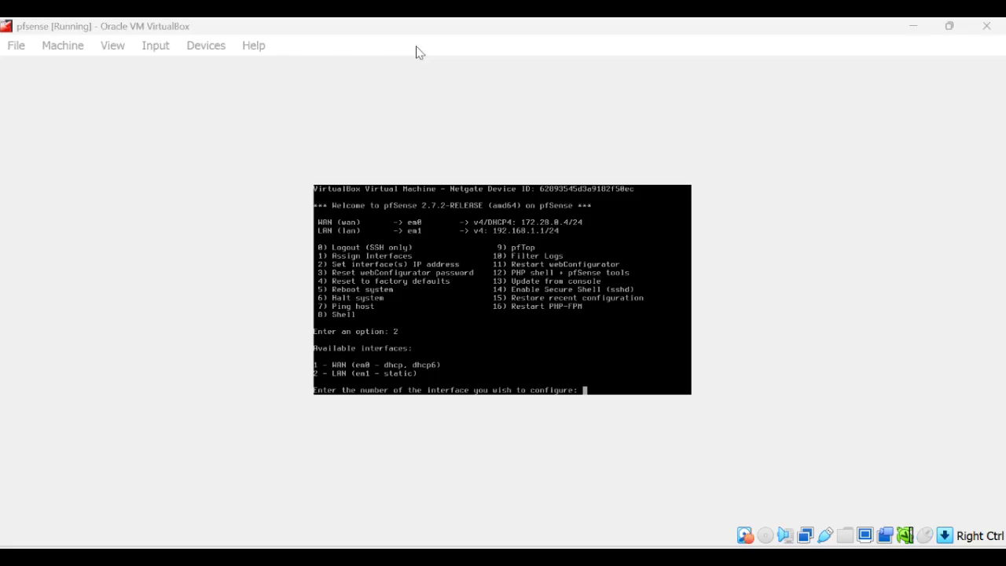
Give the LAN (interface 2) static IPv4 192.168.0.1 with a /24 mask, no DHCP.
click(579, 390)
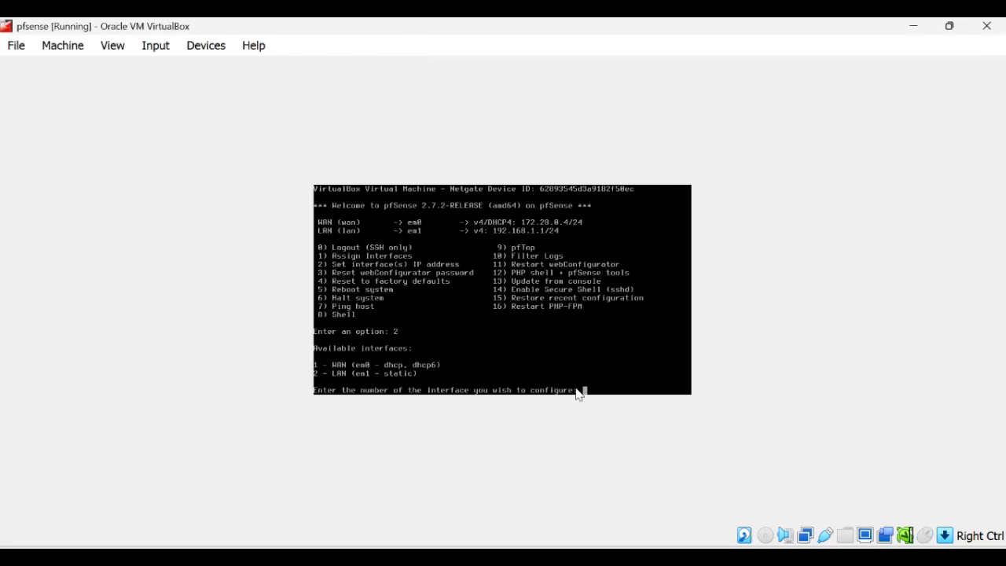
text(2)
key(Return)
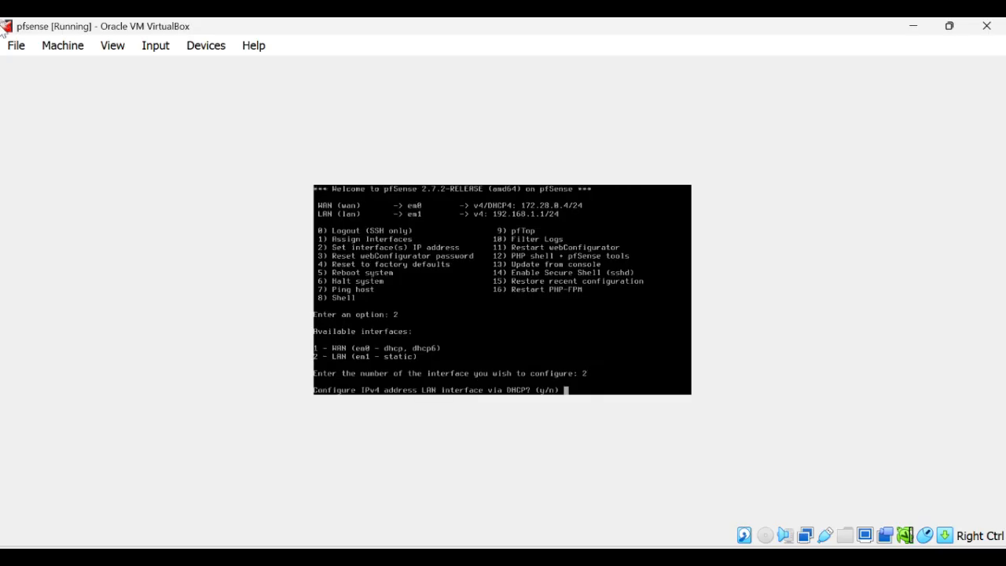
text(n)
key(Return)
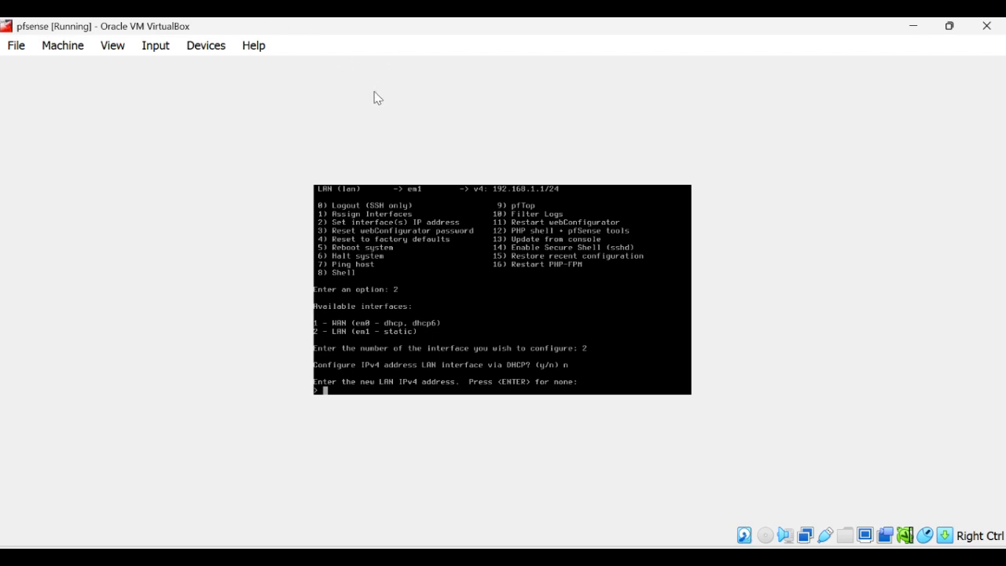
click(378, 388)
text(192.168.0.1)
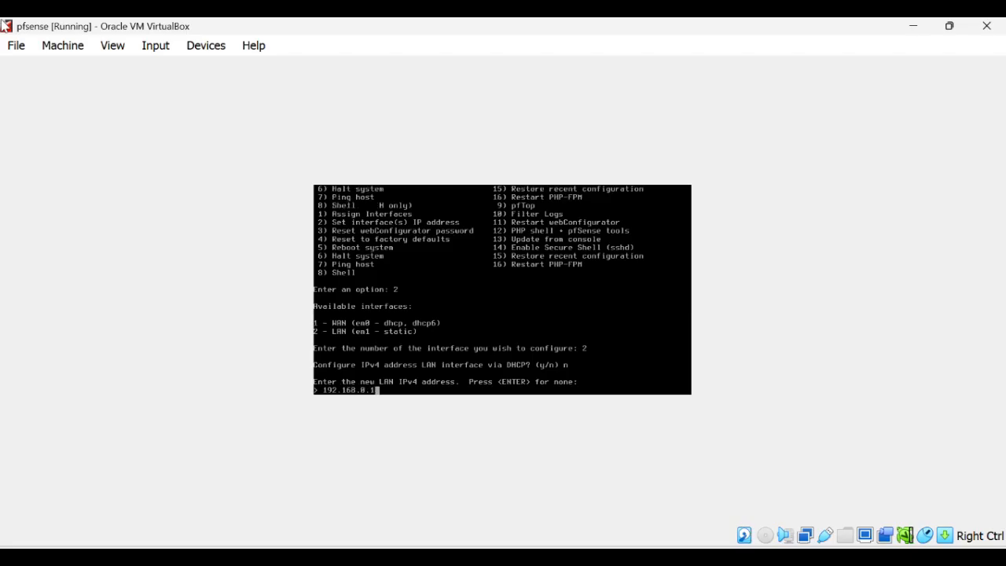
key(Return)
text(2)
key(Return)
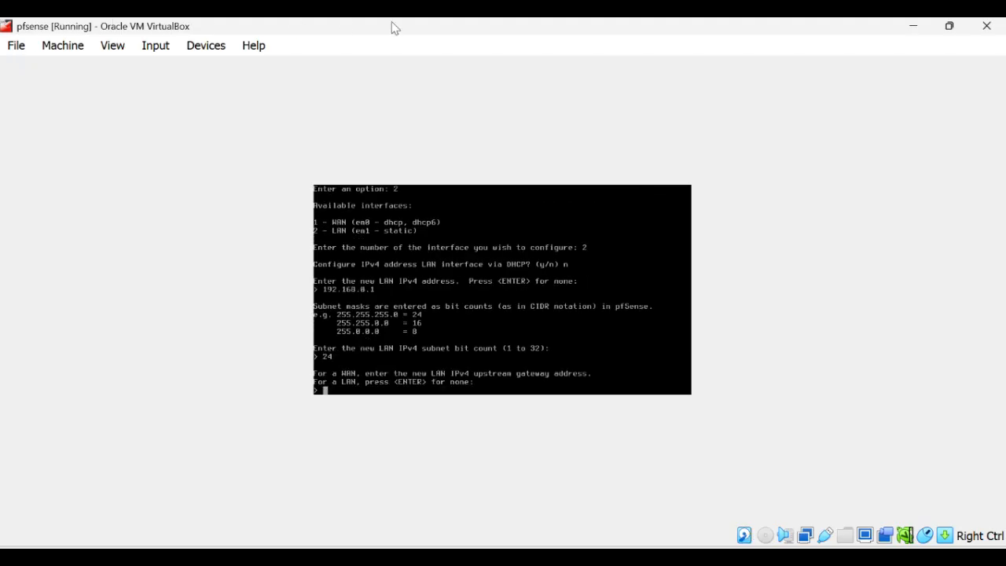
Leave gateway and IPv6 empty, decline the LAN DHCP server, keep HTTPS, return to menu.
click(441, 399)
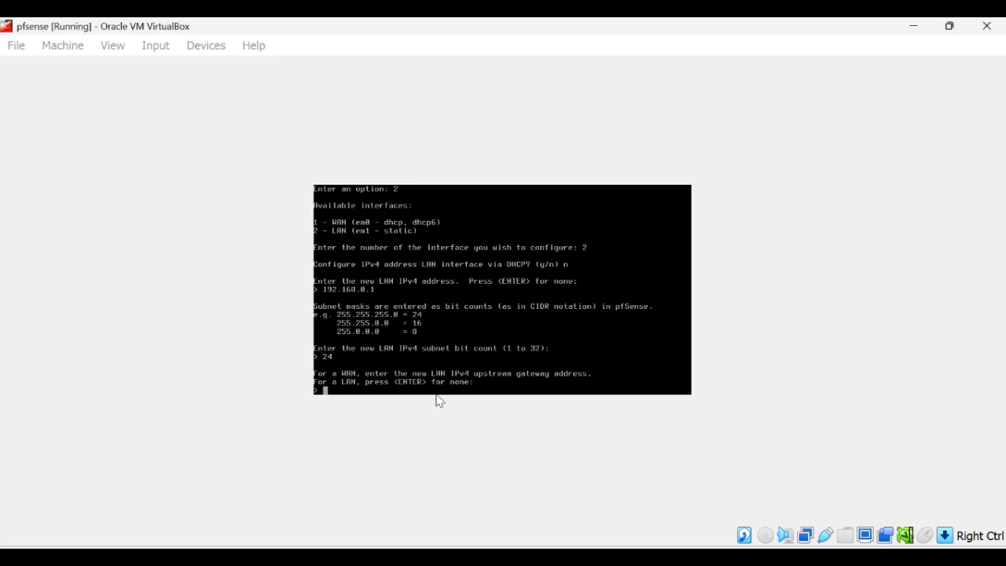
key(Return)
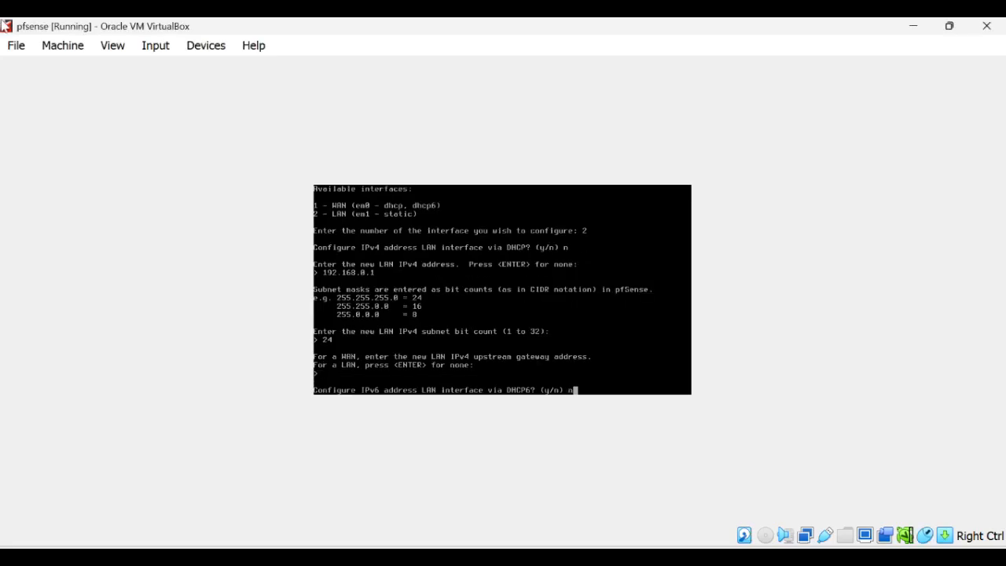
text(n)
key(Return)
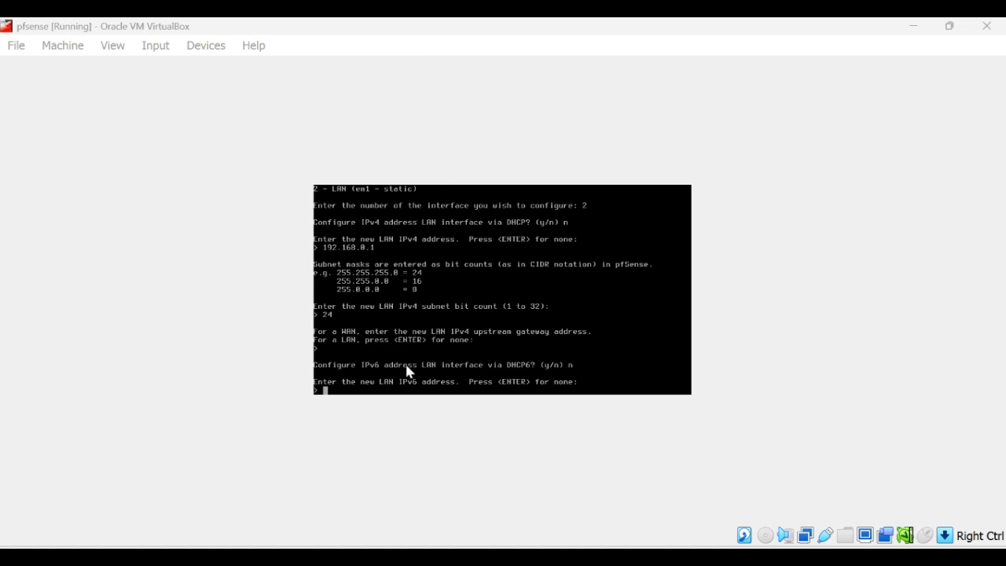
click(383, 404)
key(Return)
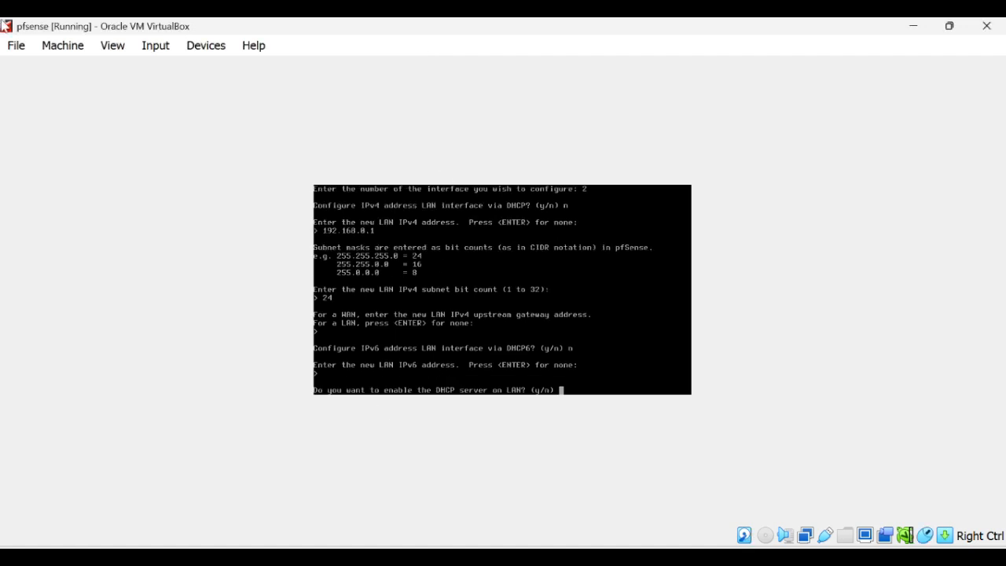
text(n)
key(Return)
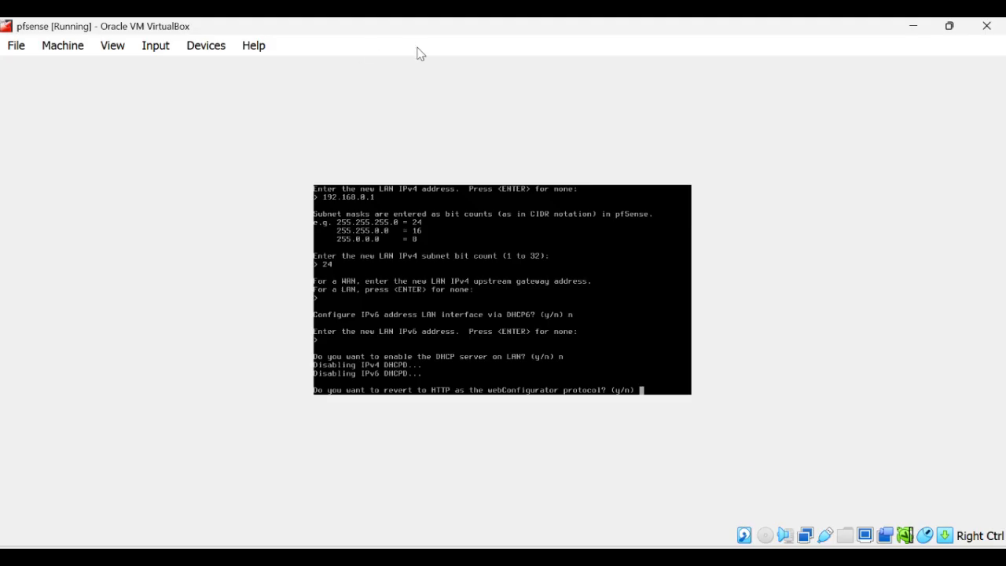
click(642, 391)
text(n)
key(Return)
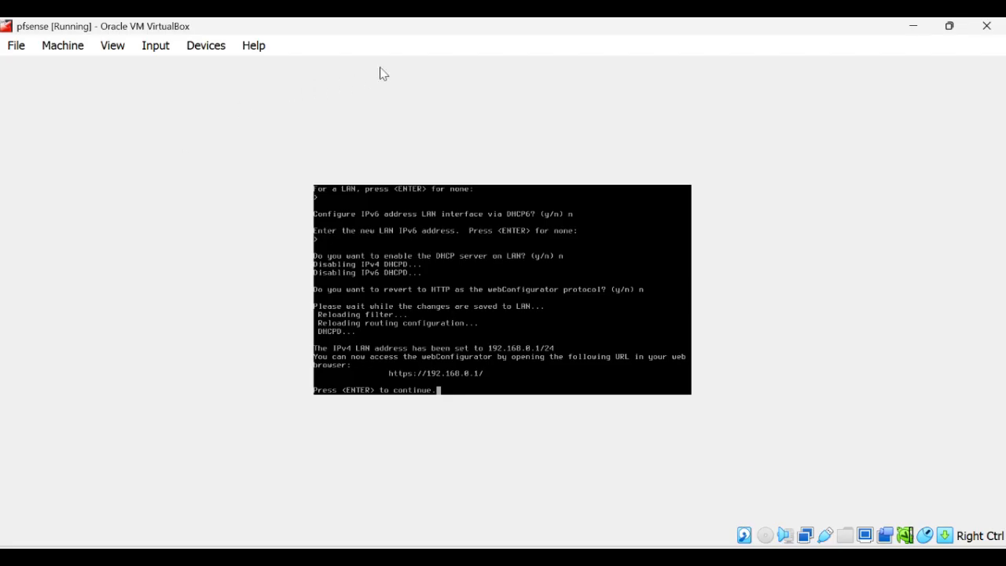
click(642, 395)
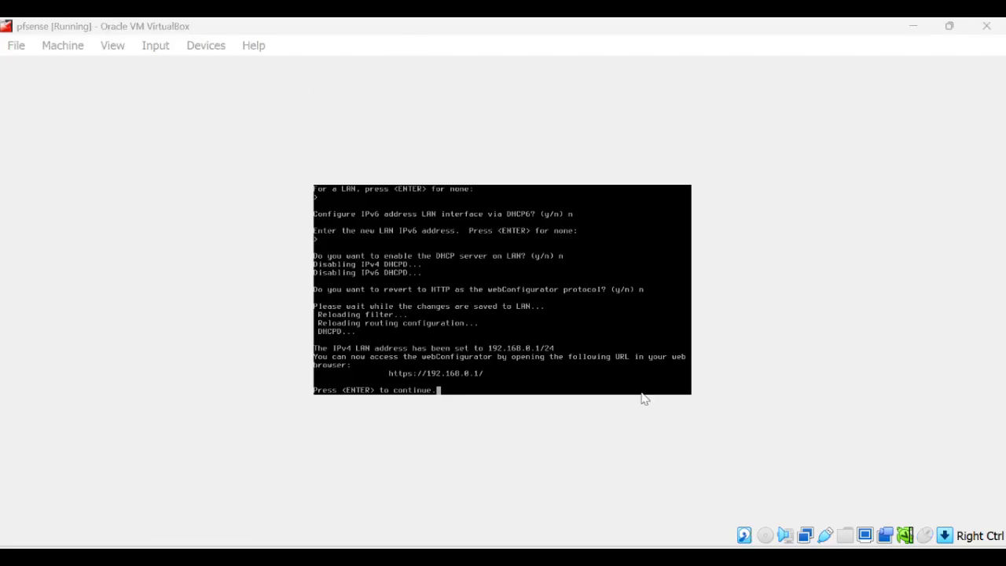
click(439, 389)
key(Return)
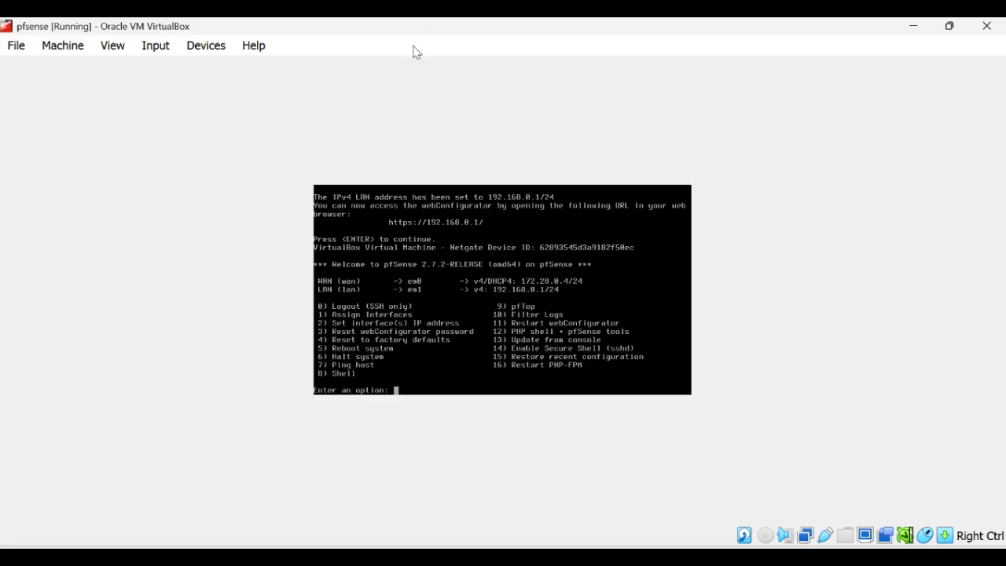
key(alt+Tab)
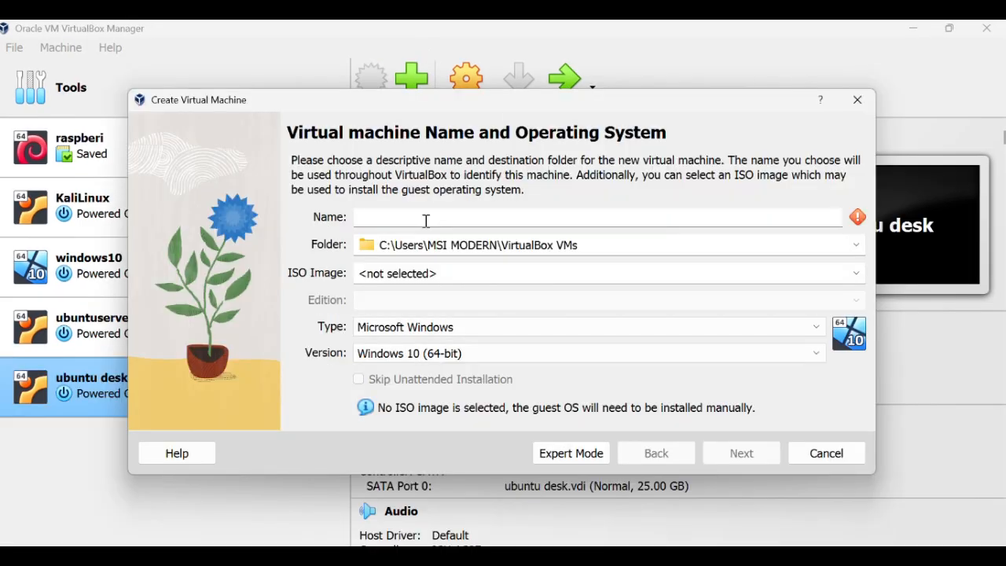
Name the VM xubuntu with the xubuntu-22.04.1-desktop-amd64.iso, skipping unattended installation.
text(xubuntu)
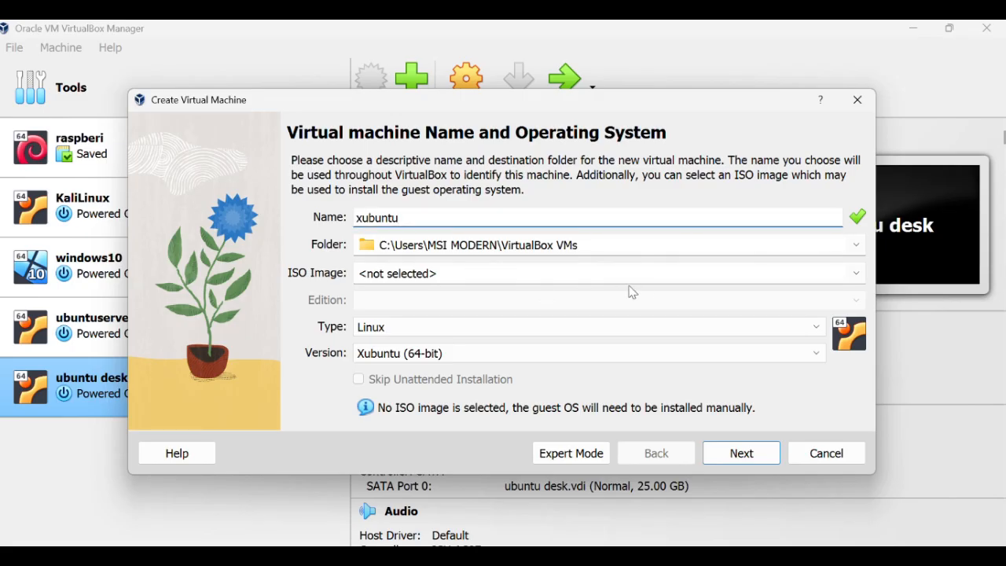
click(856, 276)
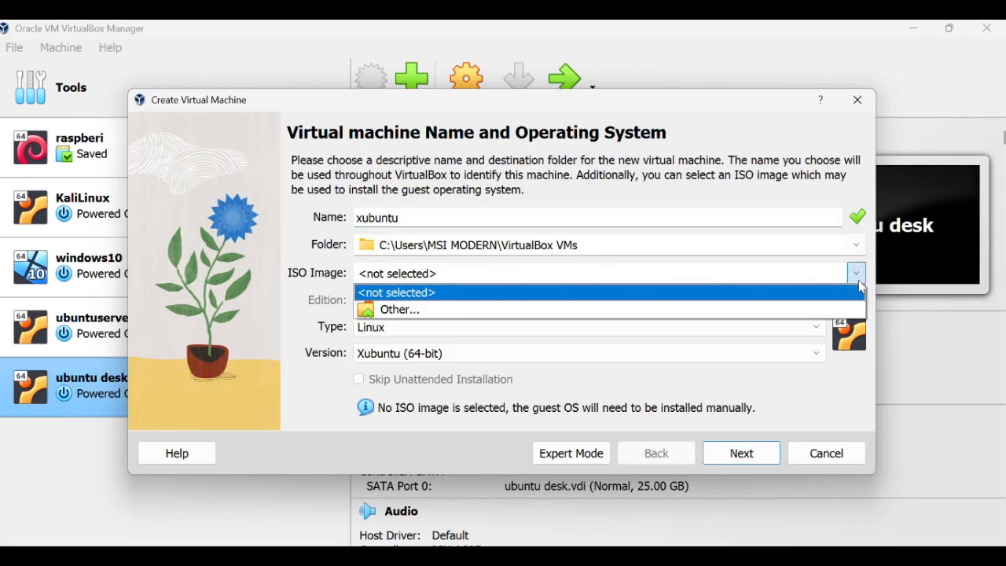
click(723, 330)
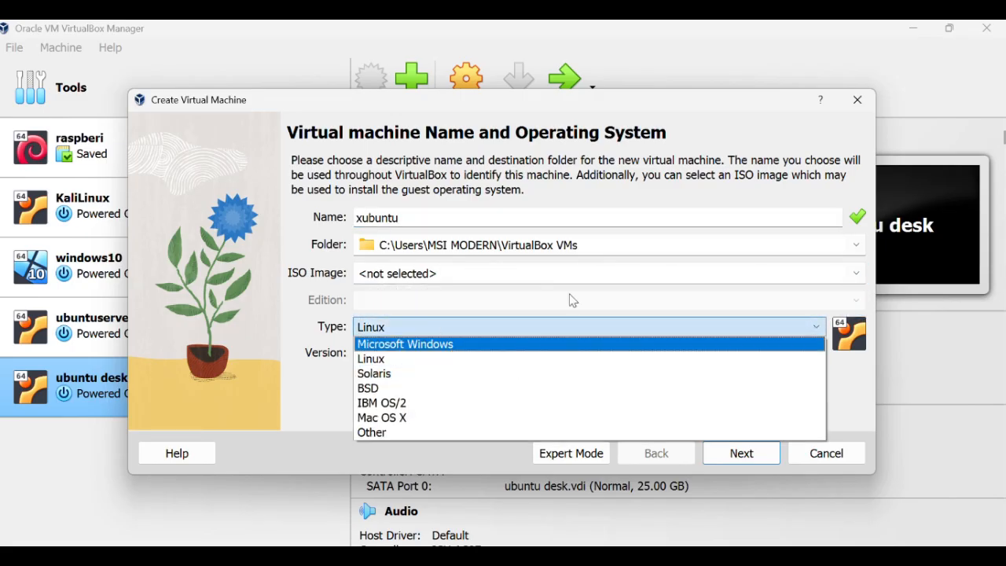
click(859, 275)
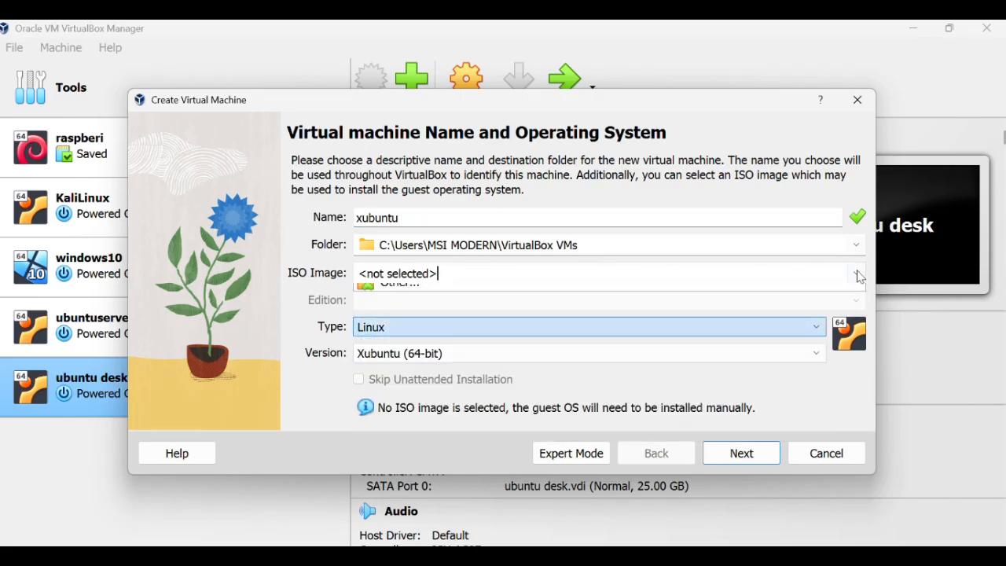
click(639, 307)
double_click(322, 271)
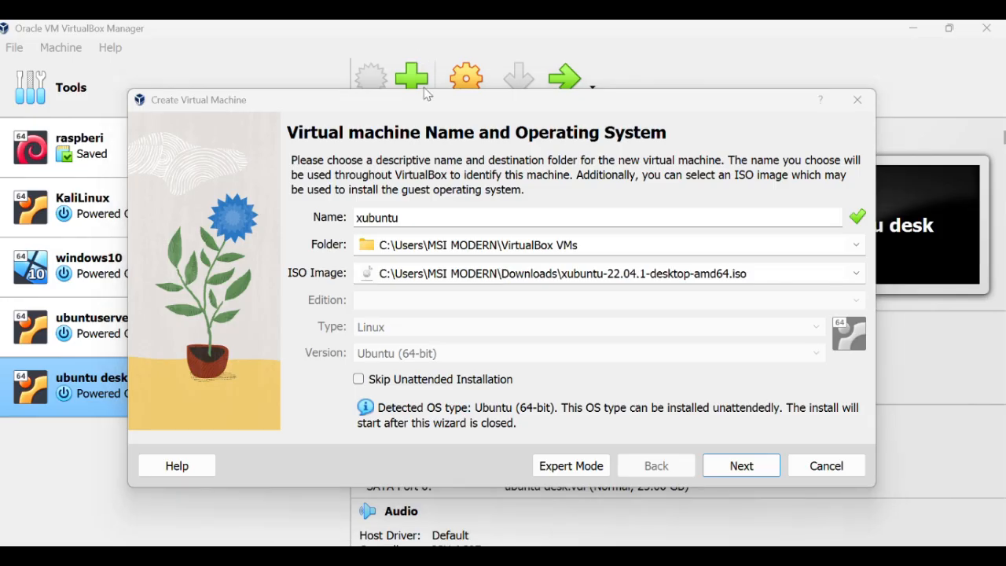
click(359, 380)
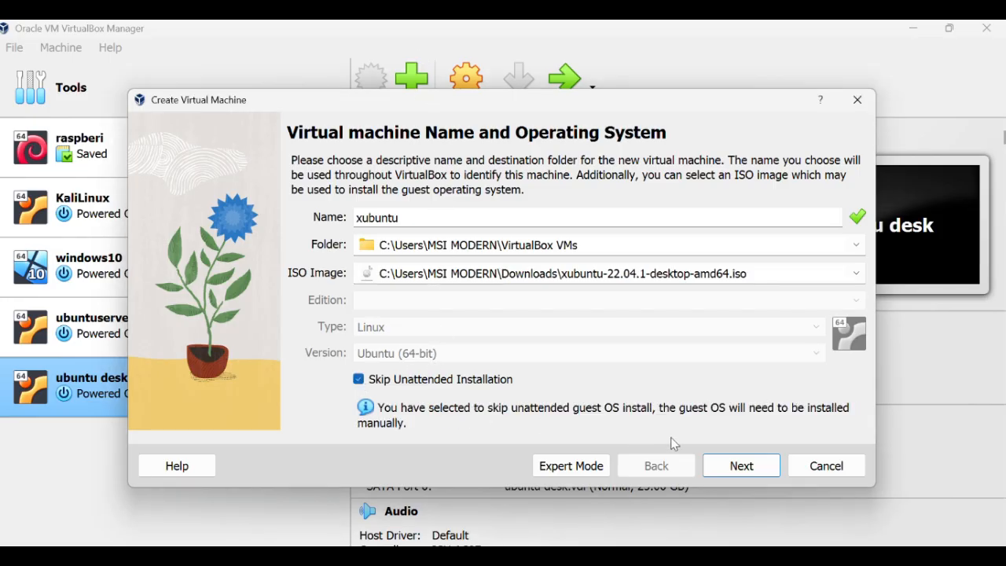
Keep 2048 MB memory and 1 CPU, set a 15 GB disk, and create the VM.
click(735, 477)
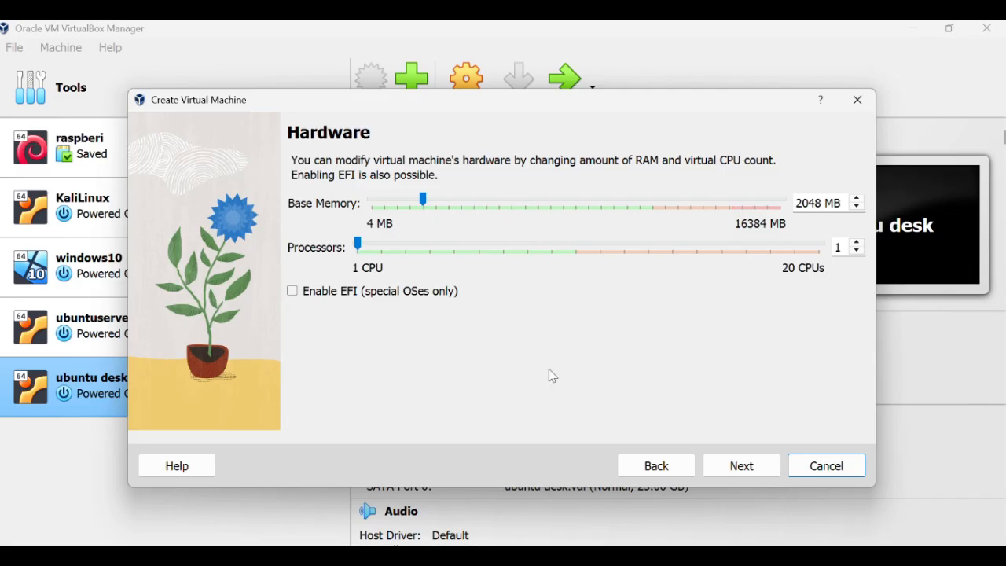
click(430, 60)
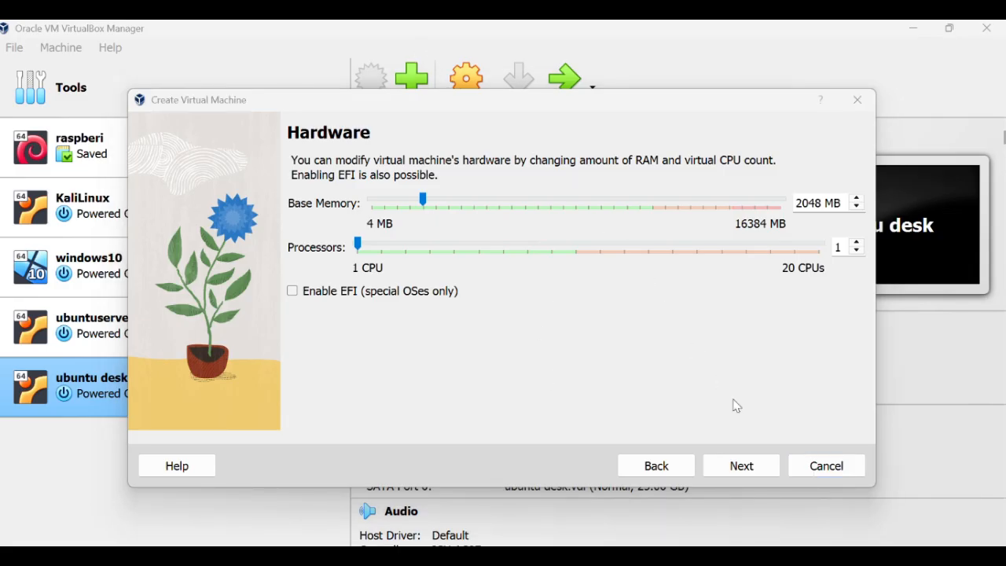
click(757, 475)
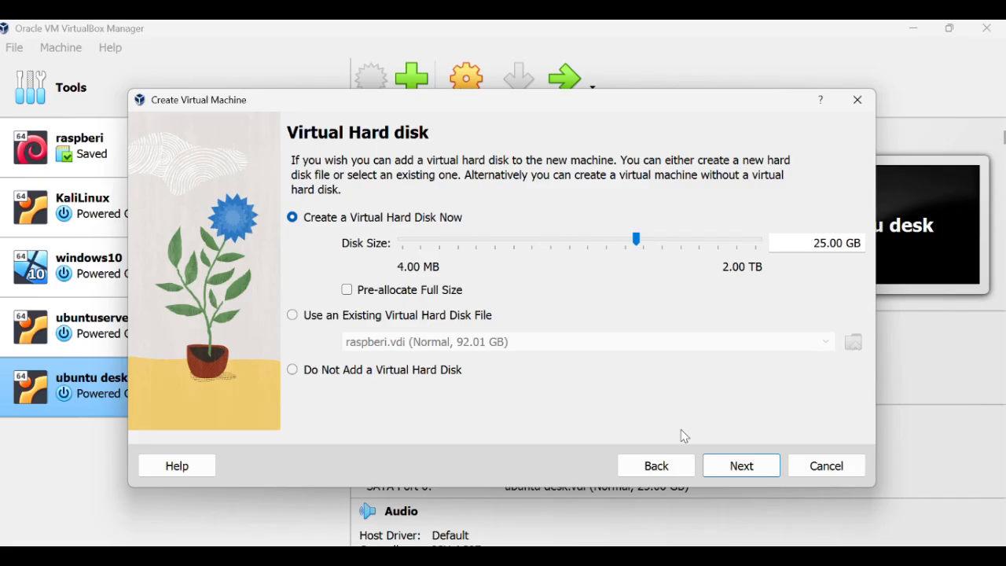
click(418, 53)
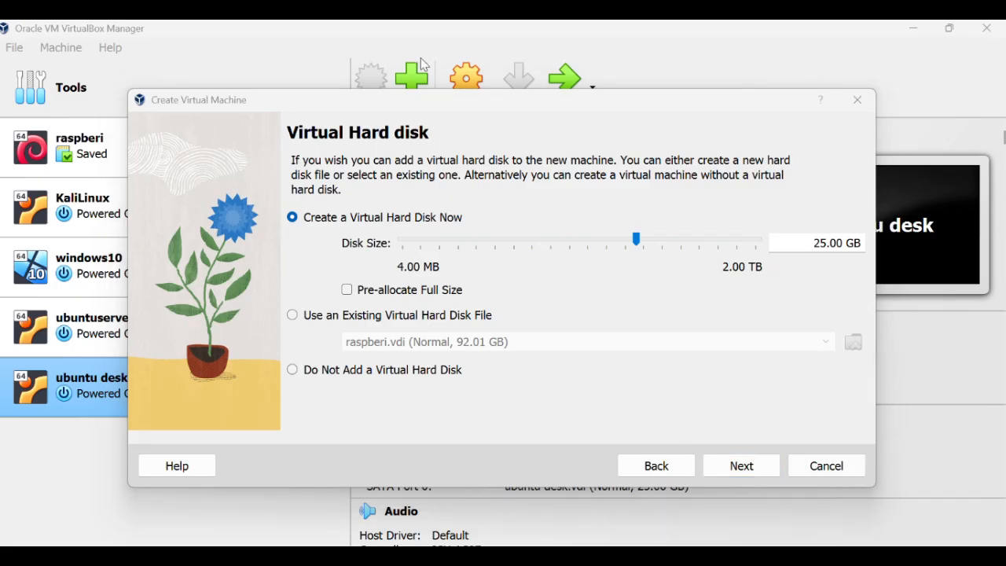
click(822, 244)
key(BackSpace)
text(1)
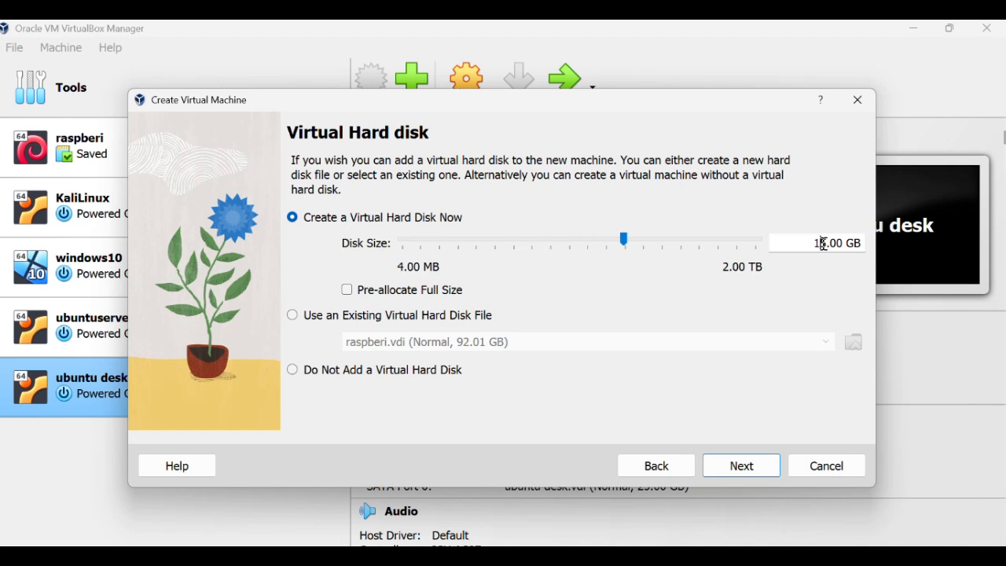
click(741, 470)
scroll(546, 317, down, 1)
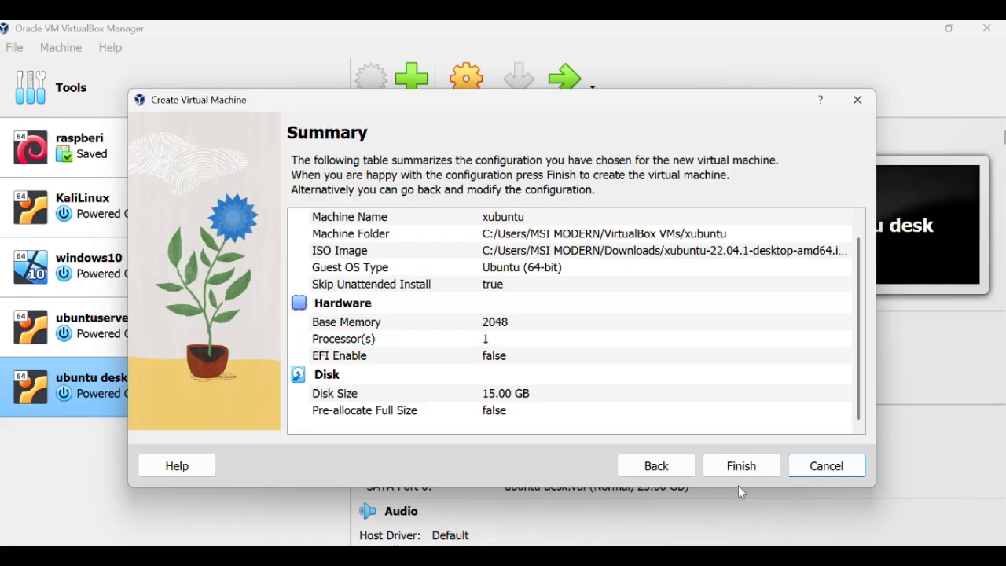
click(731, 468)
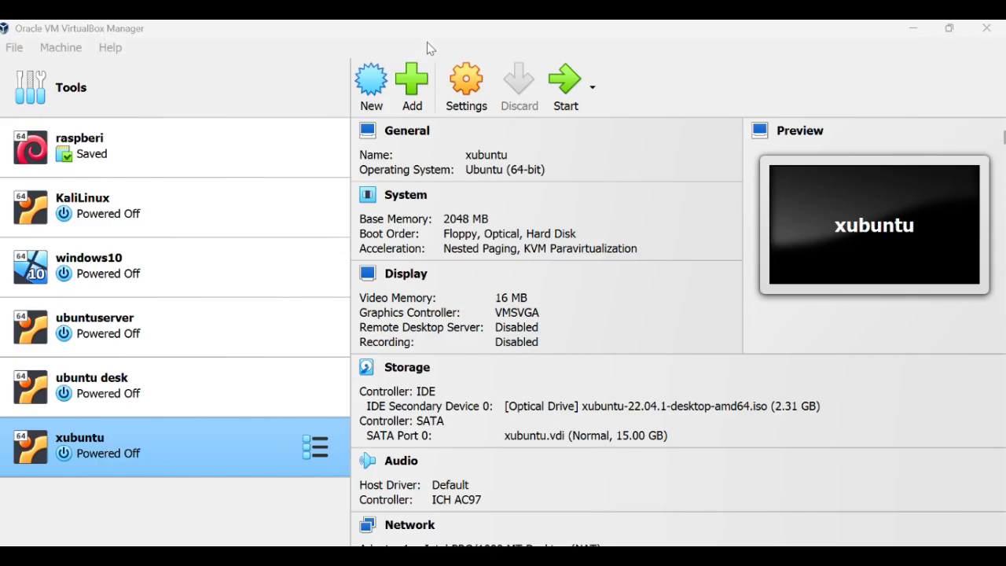
In xubuntu's Network settings, attach Adapter 1 to Internal Network 'pfinternal' and click OK.
click(453, 101)
click(454, 112)
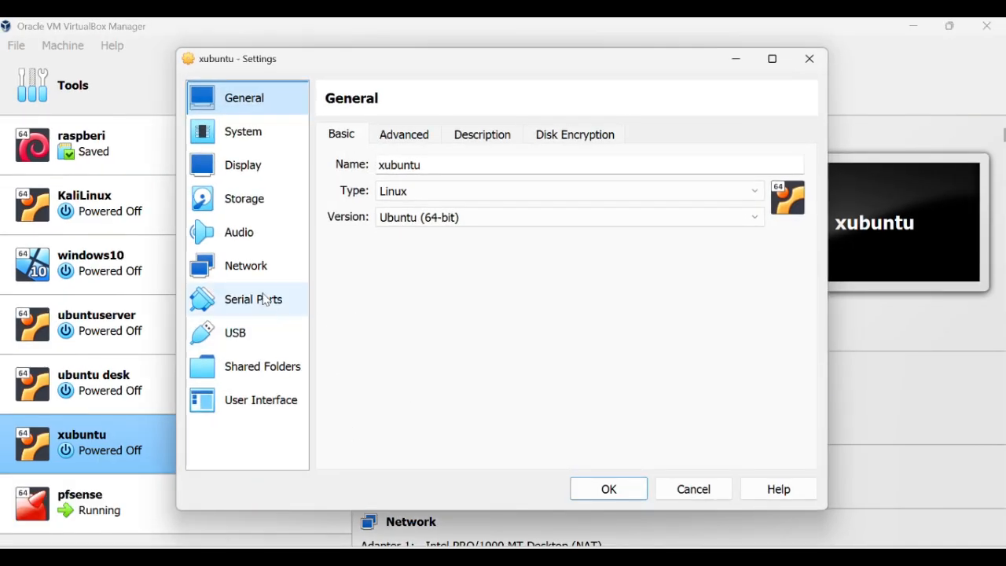
click(265, 271)
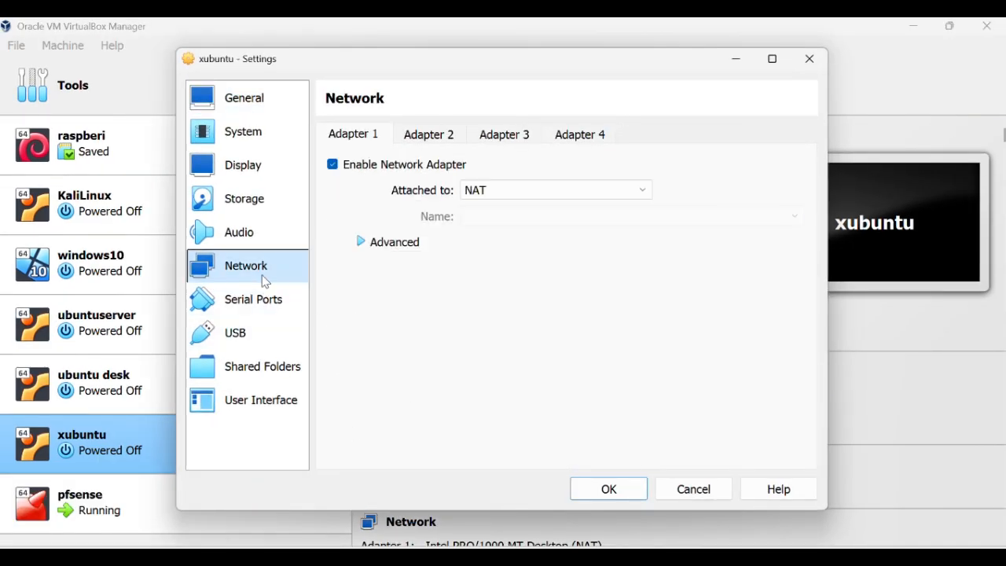
click(542, 194)
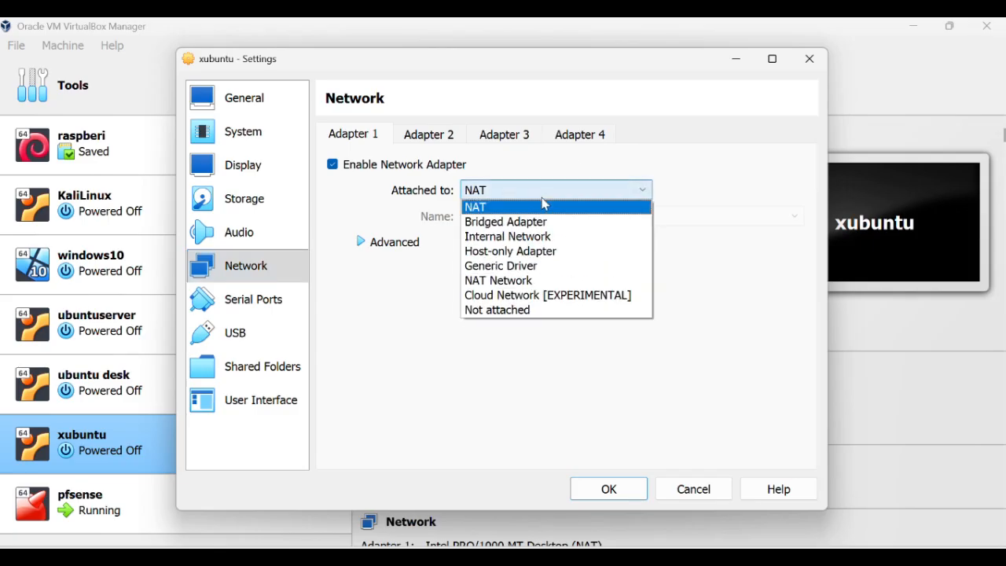
click(529, 281)
click(428, 135)
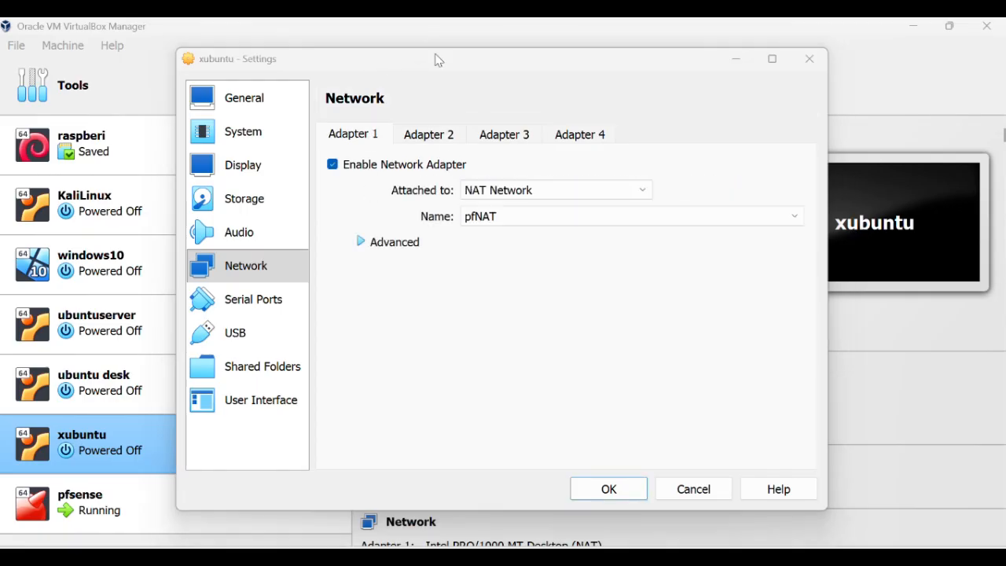
click(554, 191)
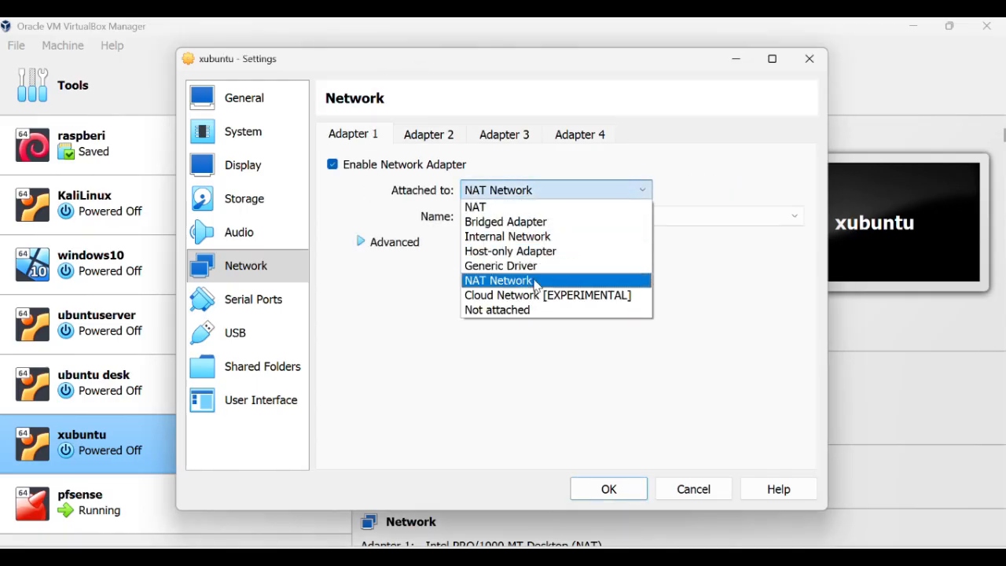
click(547, 237)
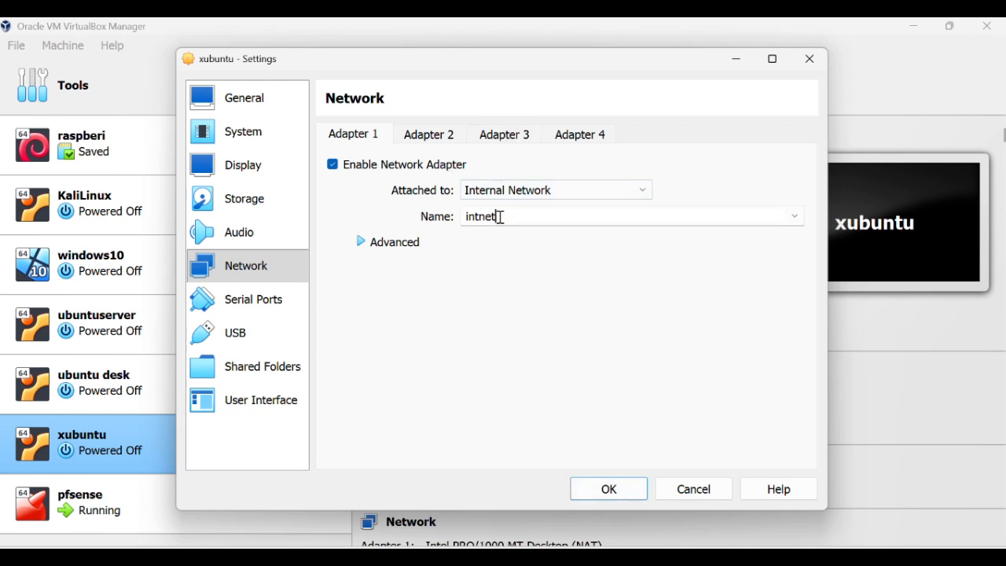
click(794, 215)
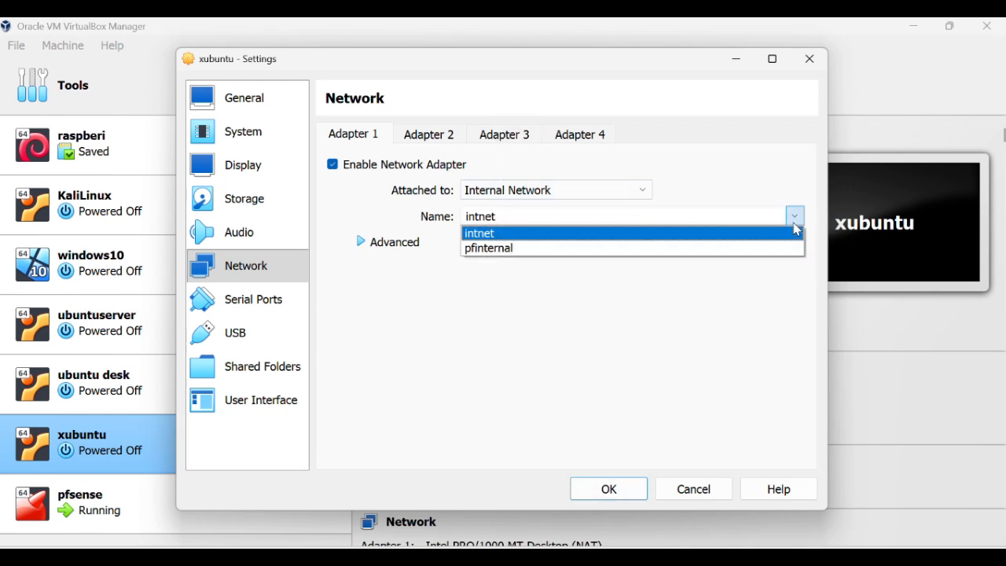
click(711, 248)
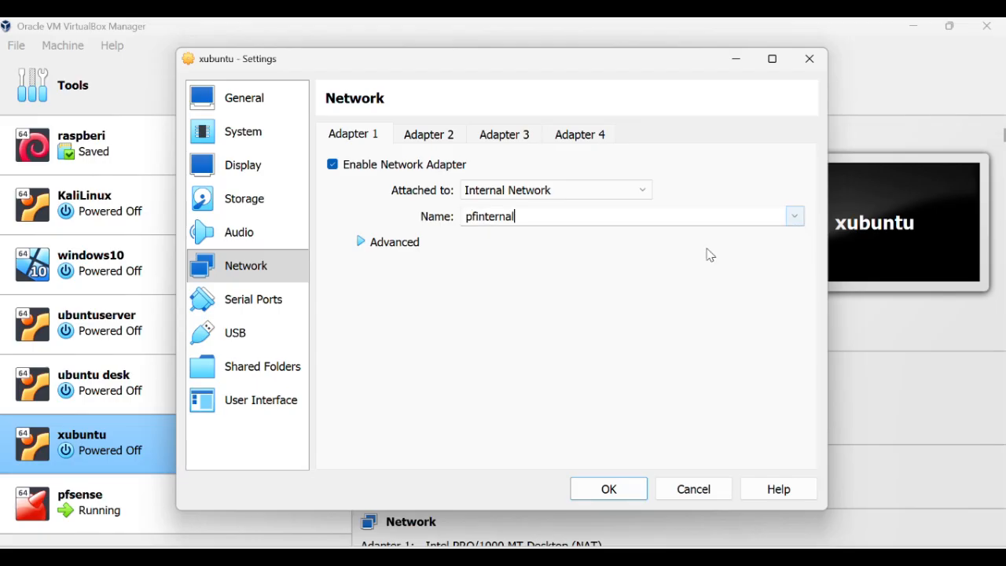
click(631, 497)
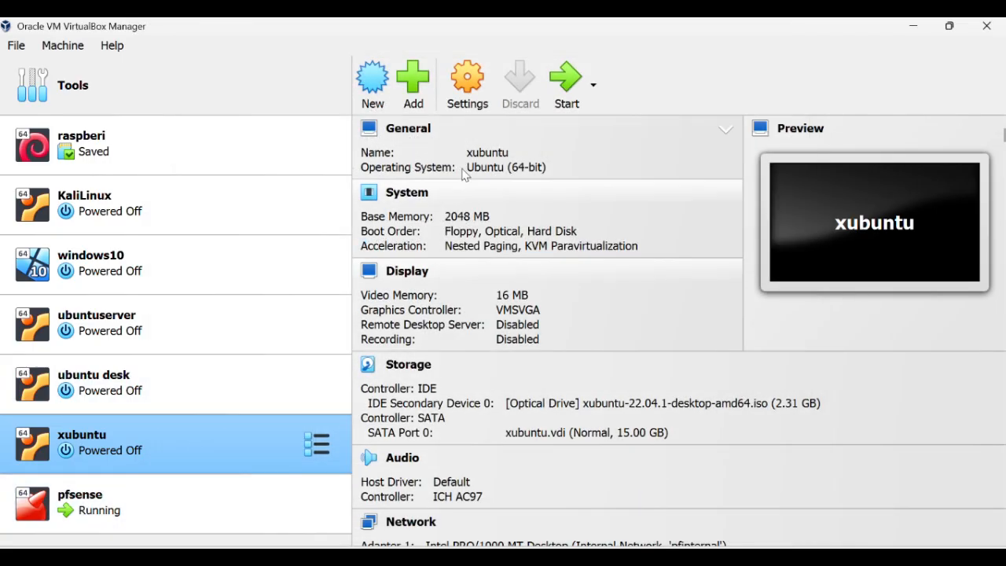
Start the xubuntu VM and begin installing Xubuntu with English (US) keyboard, normal installation and erased disk.
click(561, 83)
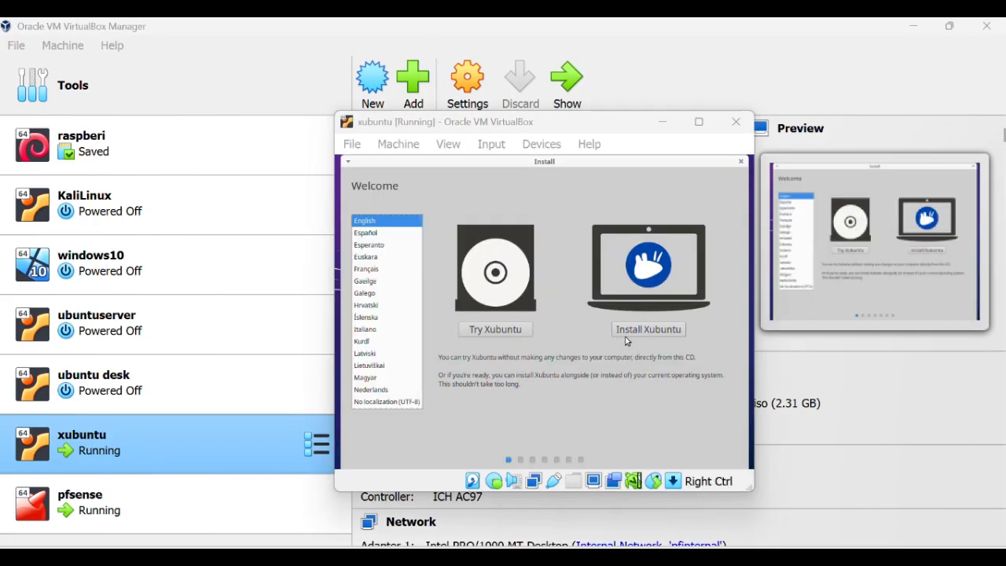
click(638, 336)
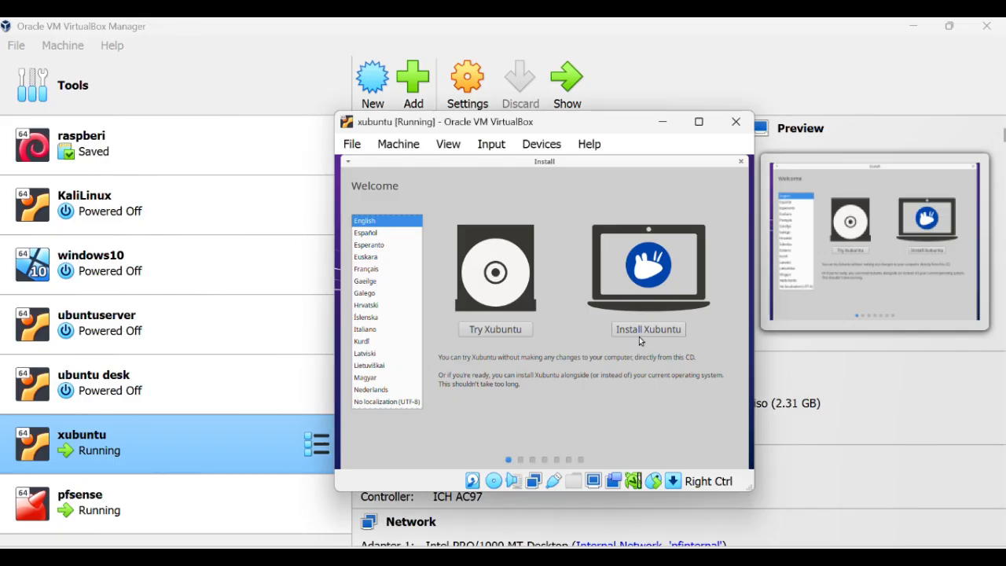
click(629, 333)
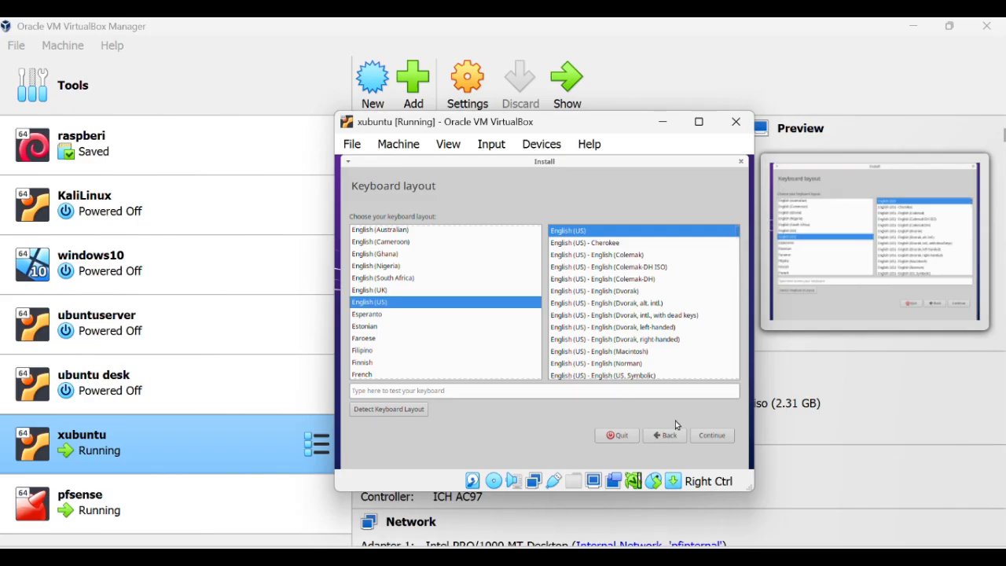
click(714, 440)
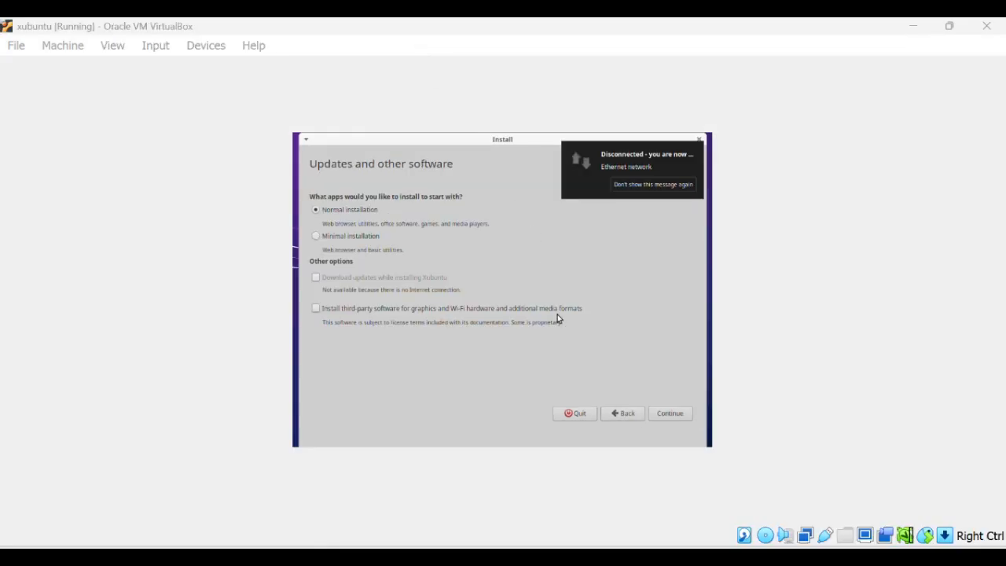
click(671, 414)
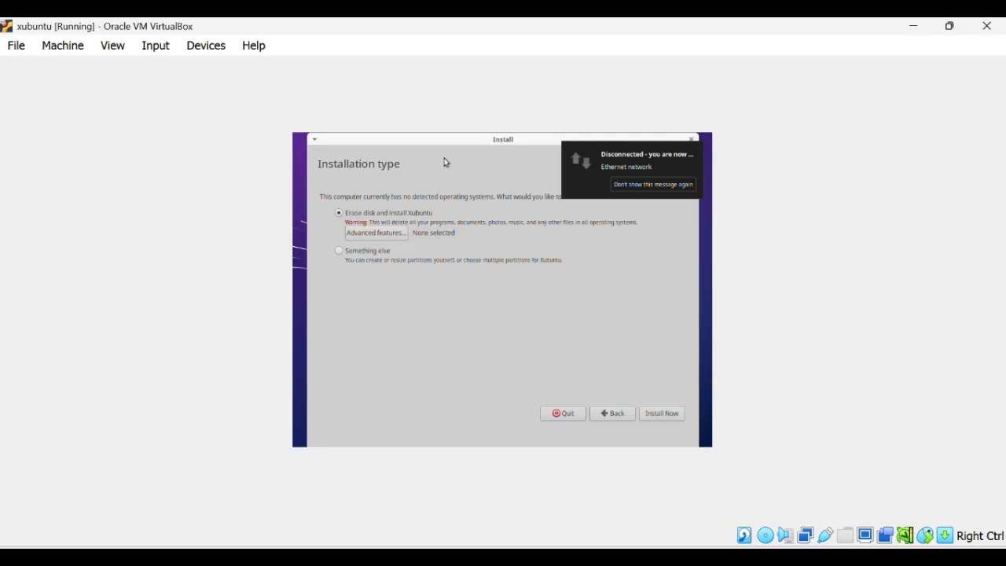
click(660, 413)
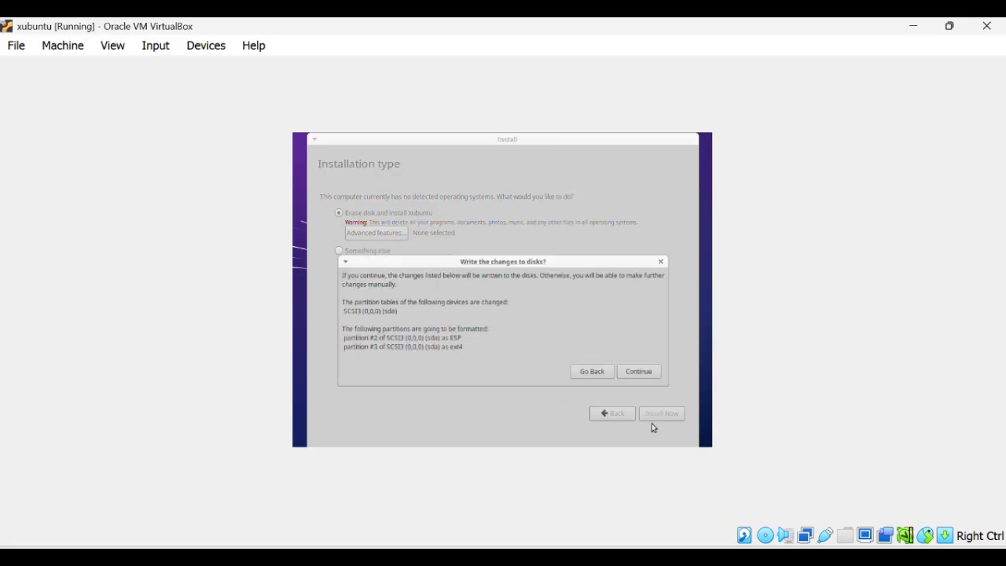
click(639, 372)
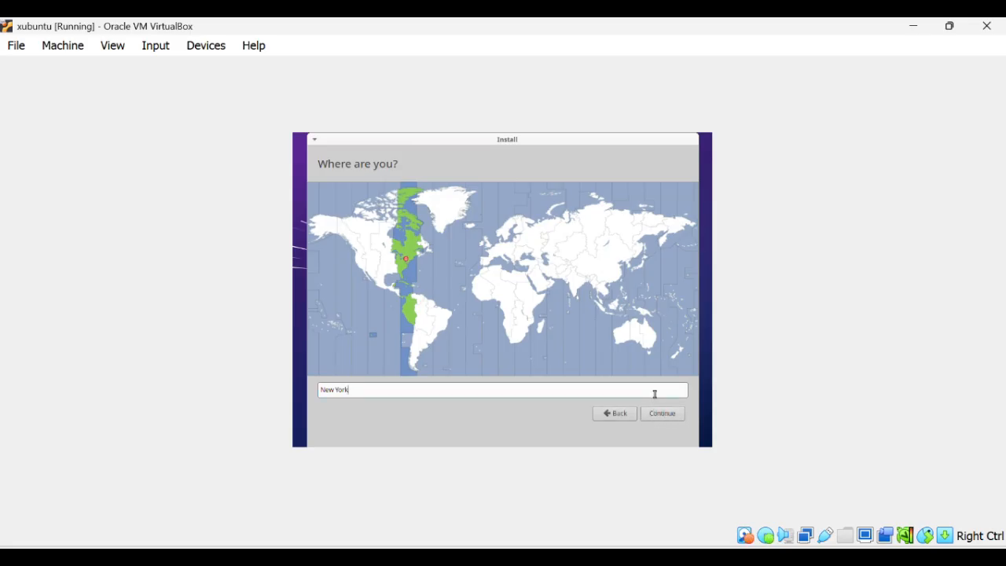
Replace the New York location with Jakarta as the time zone and continue.
key(BackSpace)
key(BackSpace)
key(BackSpace)
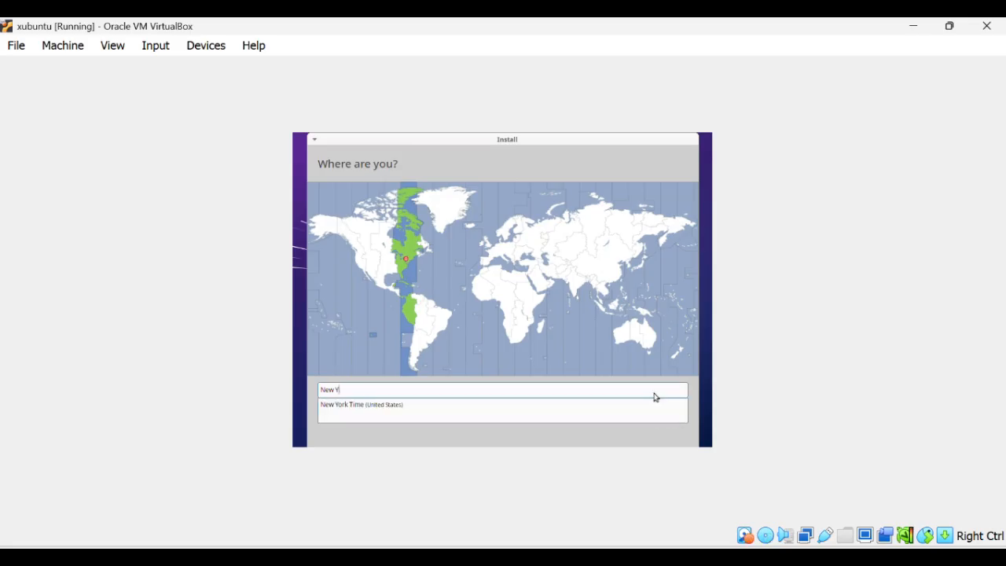
key(BackSpace)
key(BackSpace)
text(jak)
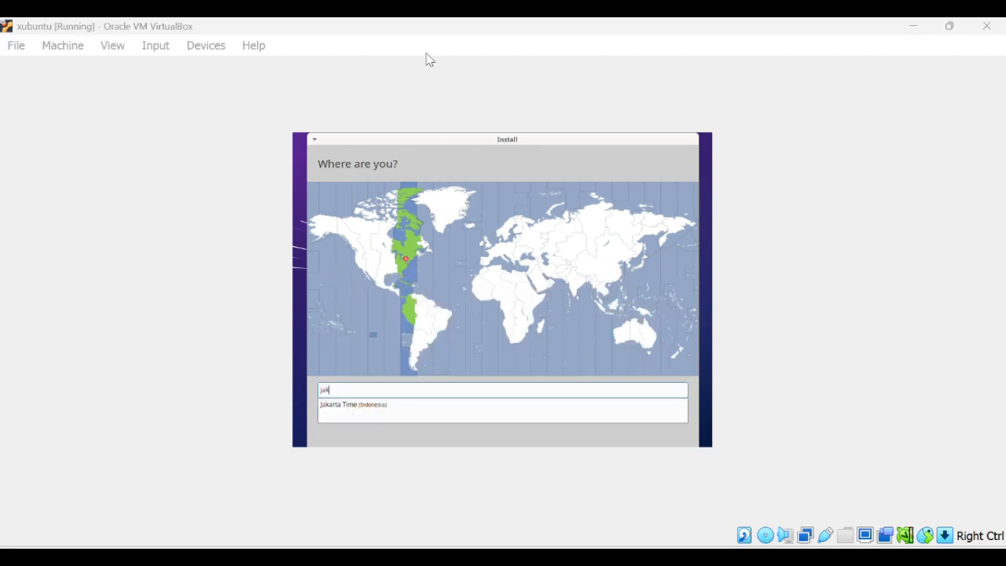
click(361, 410)
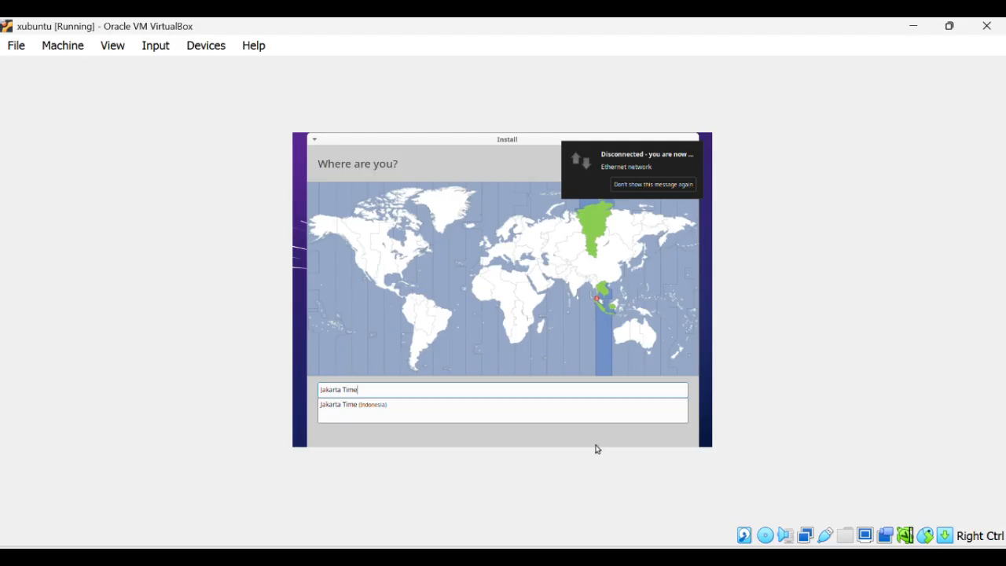
click(673, 414)
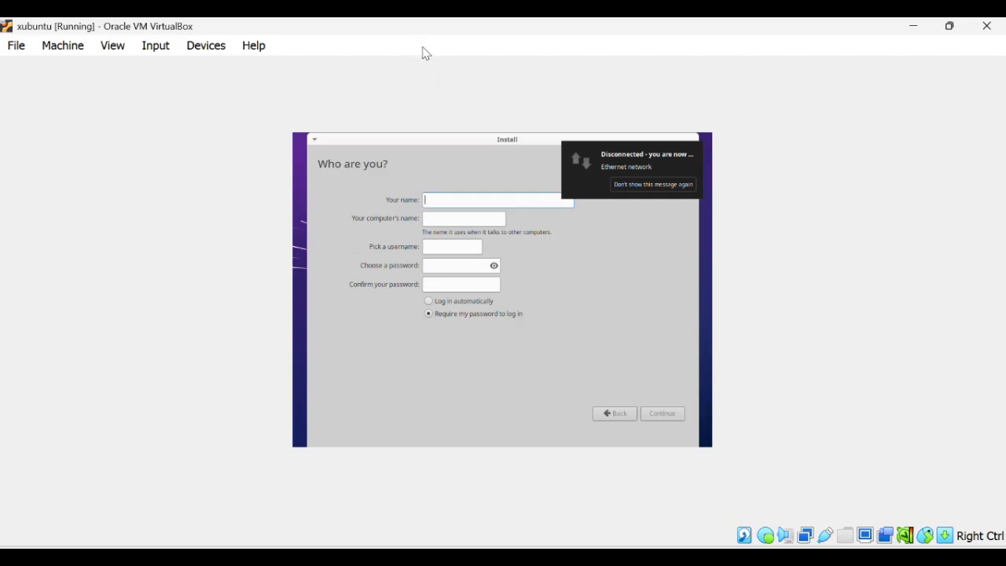
Enter xubuntu as the user's name and username and type an initial password.
click(480, 198)
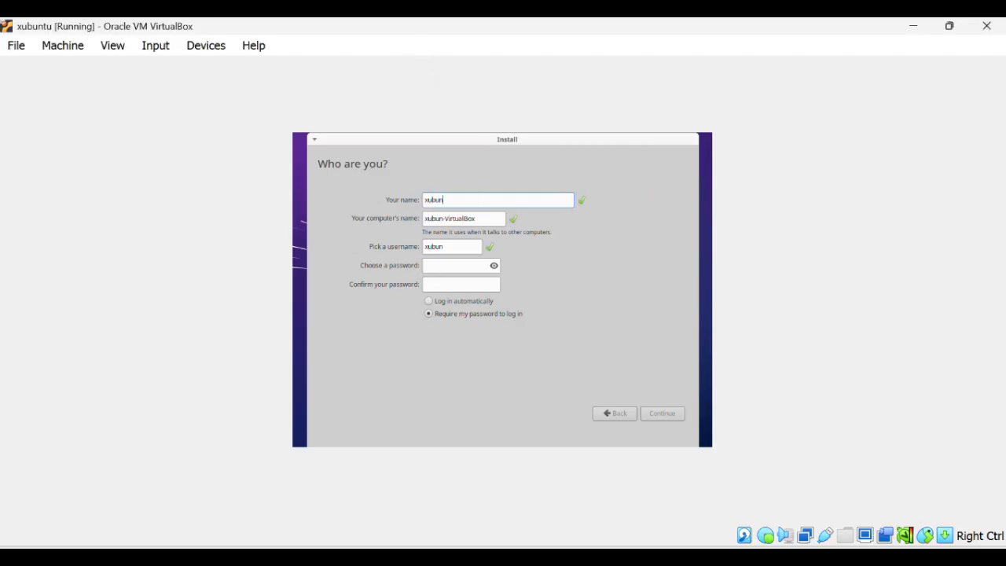
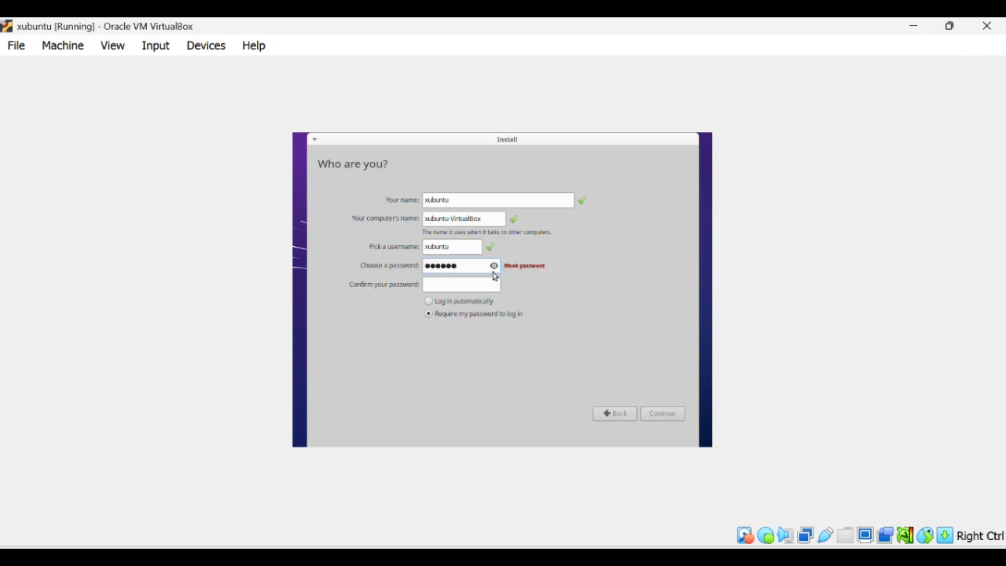
click(494, 268)
click(495, 266)
click(467, 287)
Replace the weak password with a stronger one, confirm it, then finish installing and restart.
click(466, 269)
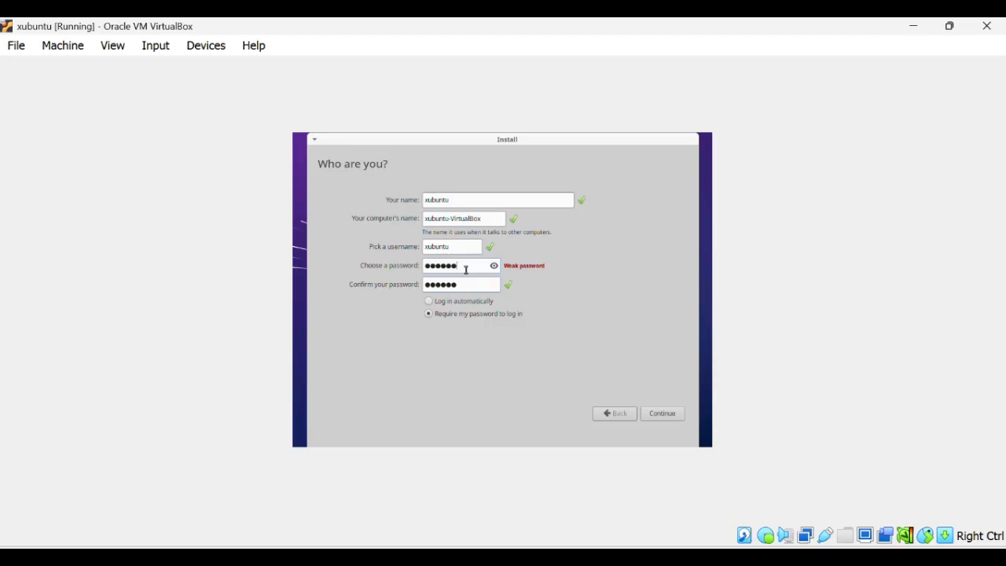
key(BackSpace)
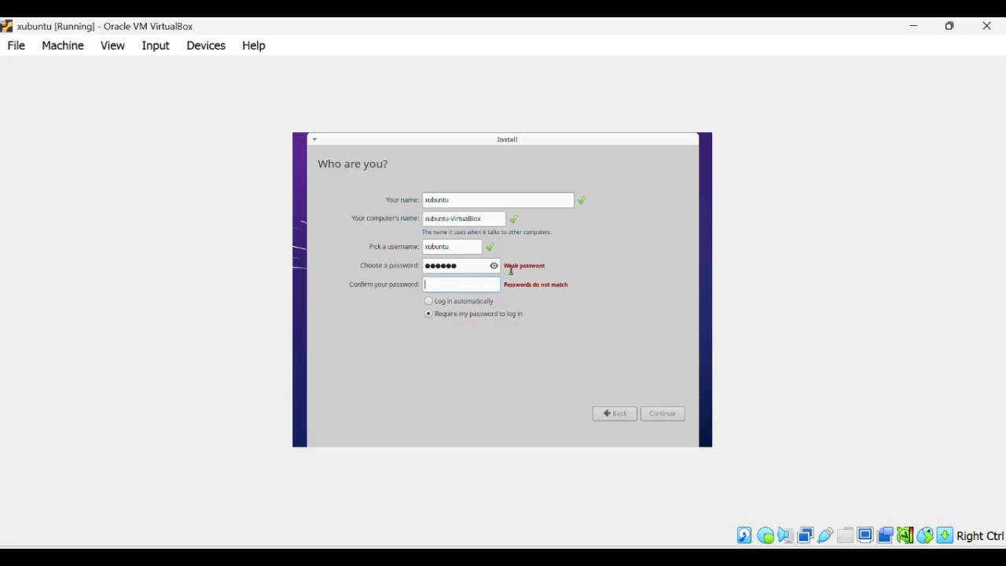
click(474, 266)
key(BackSpace)
key(BackSpace)
key(BackSpace)
key(BackSpace)
key(BackSpace)
key(BackSpace)
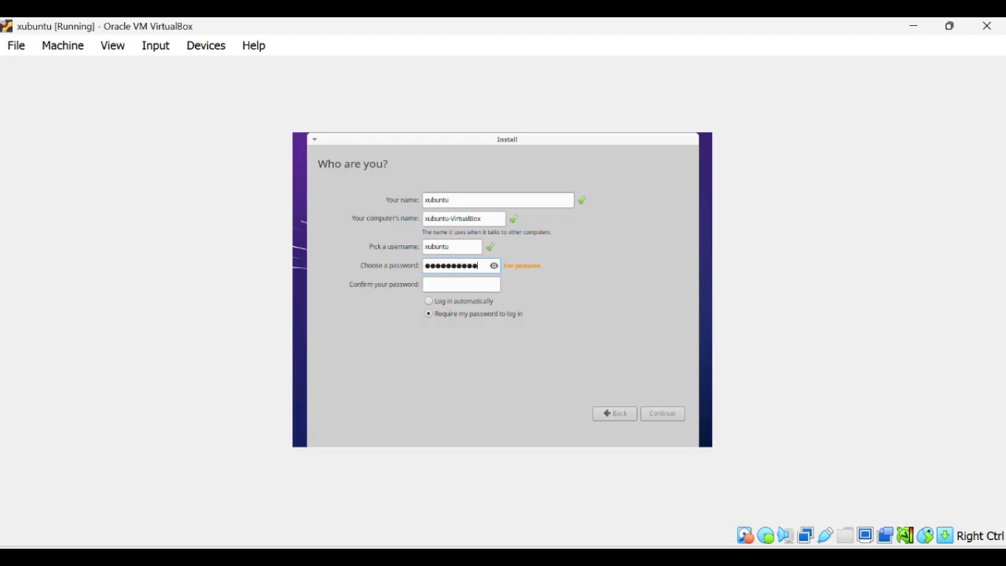
key(Tab)
key(ctrl+v)
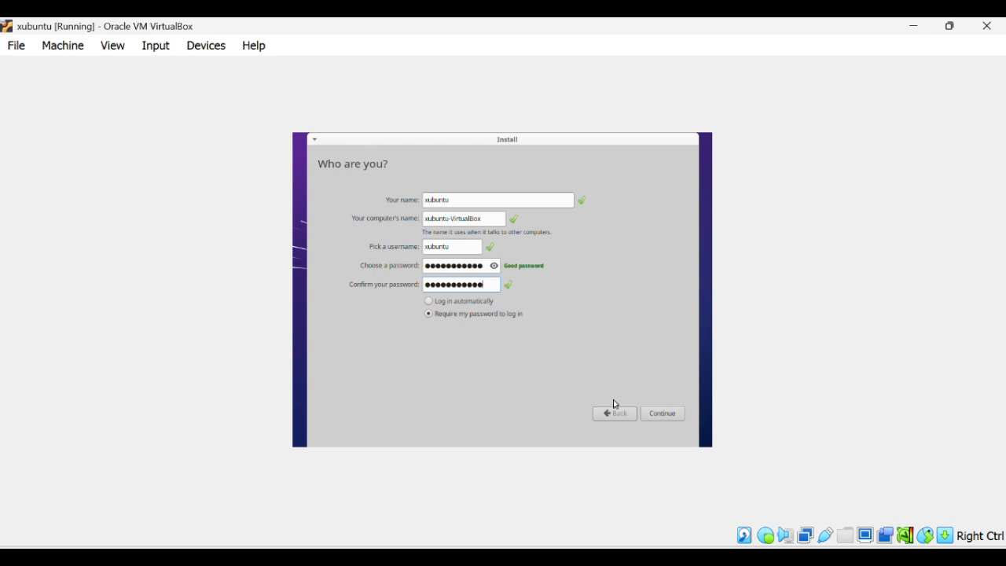
click(667, 420)
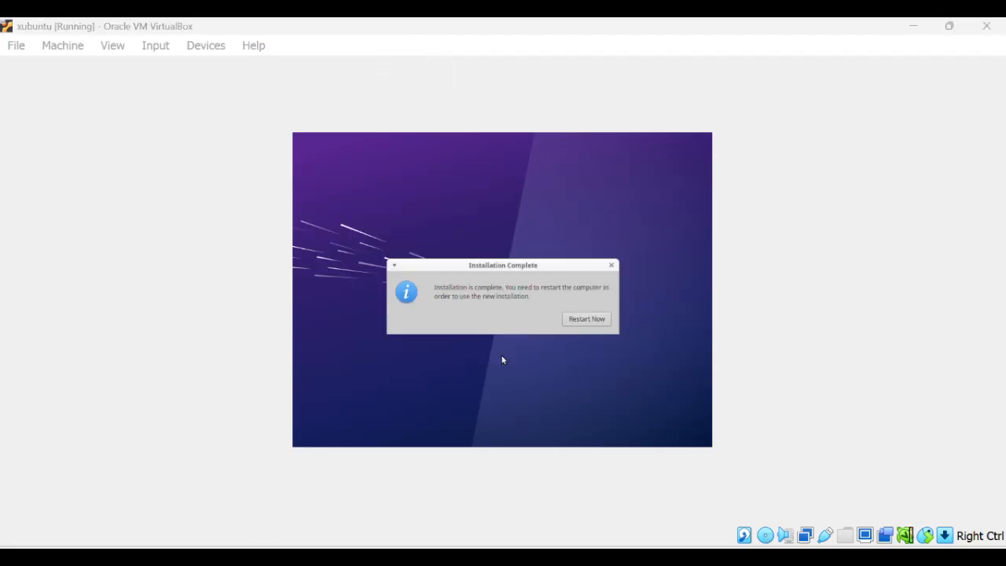
click(586, 319)
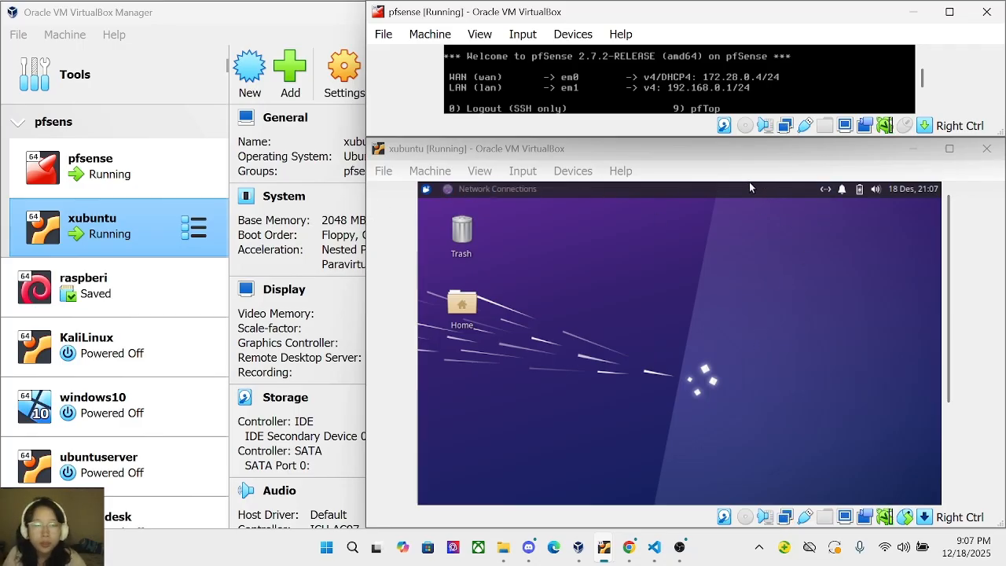
Edit Wired connection 1 and switch its IPv4 method to Manual.
click(824, 191)
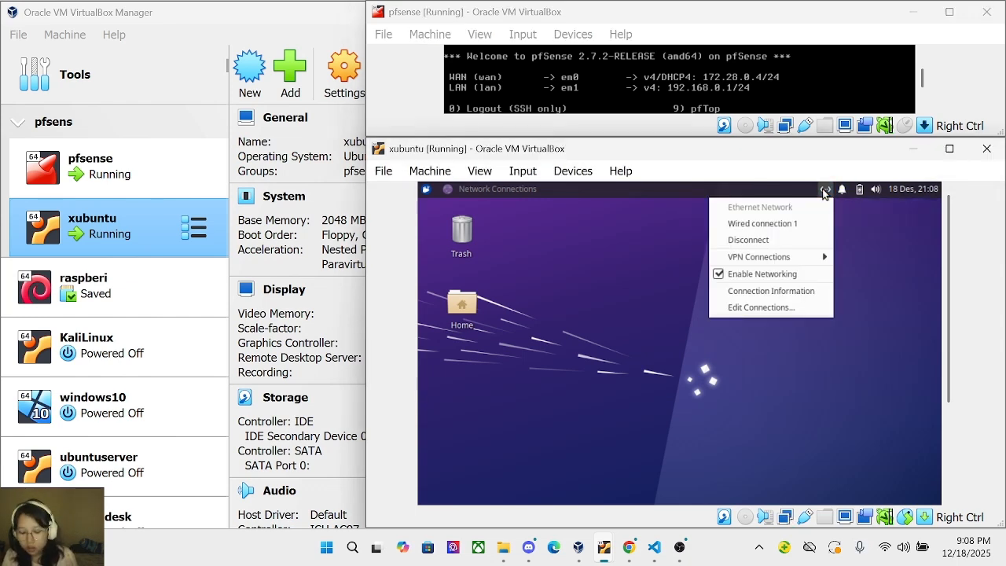
click(748, 313)
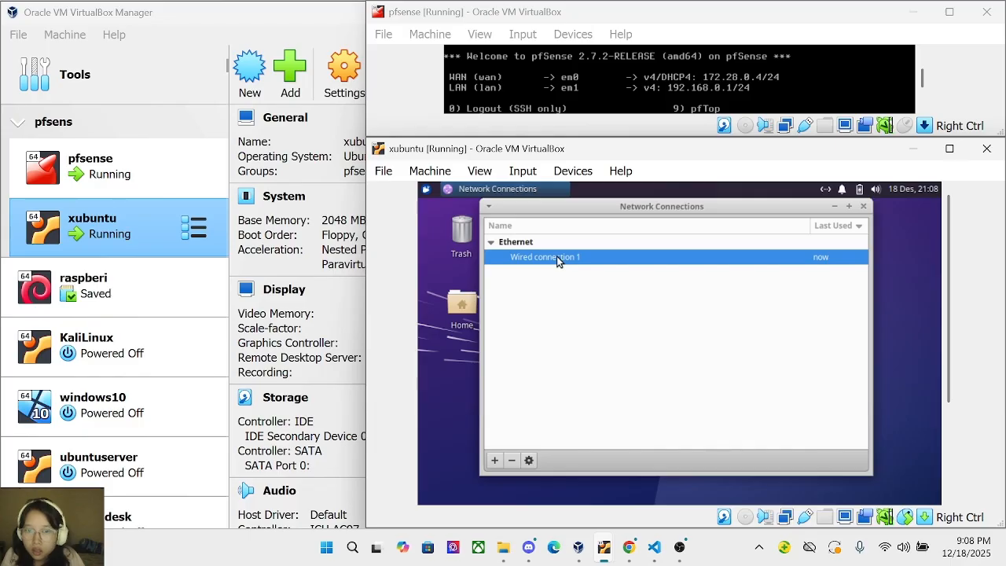
double_click(737, 267)
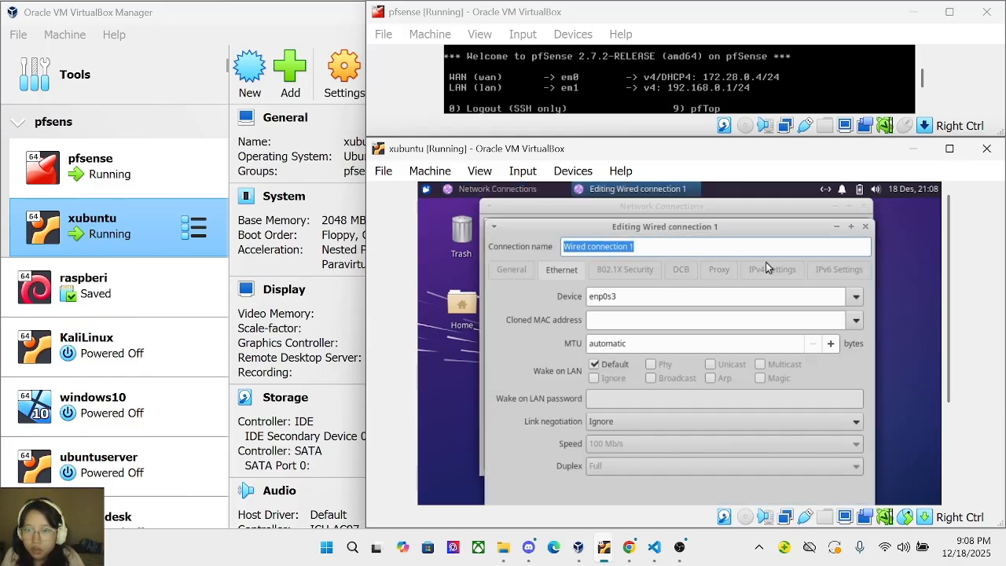
click(770, 269)
click(603, 296)
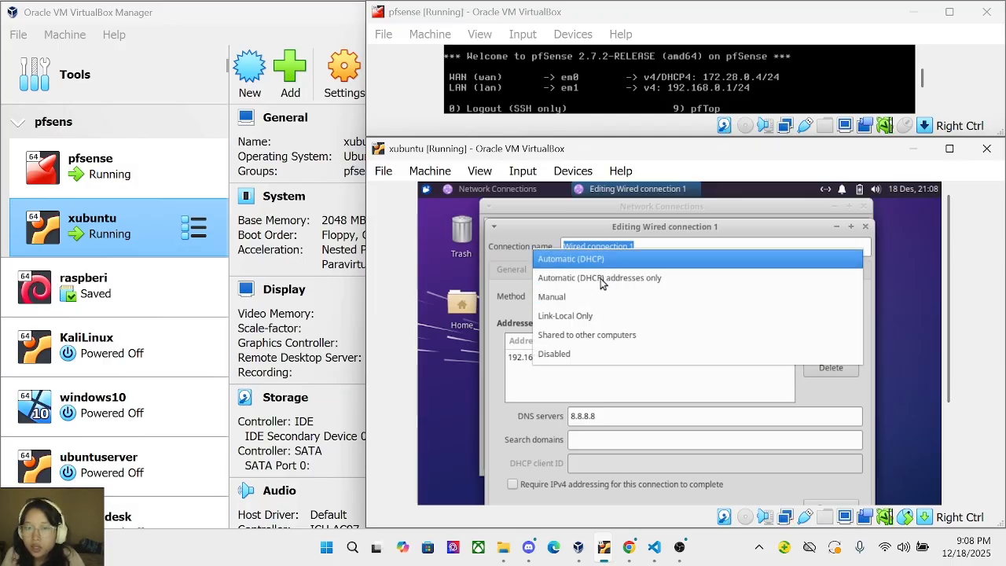
click(598, 296)
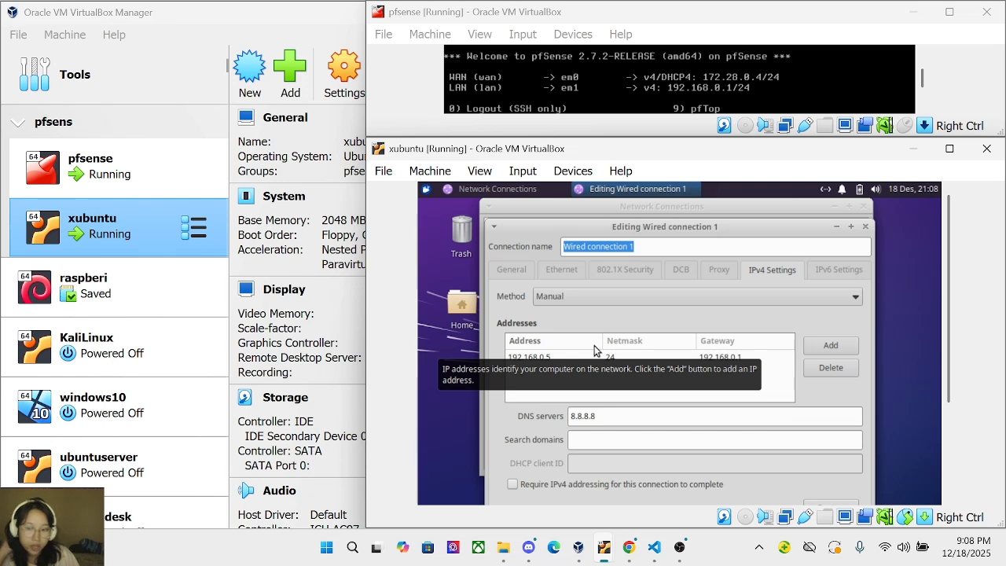
Set the address entry's gateway to 192.168.0.1 and minimize the editing window.
click(729, 358)
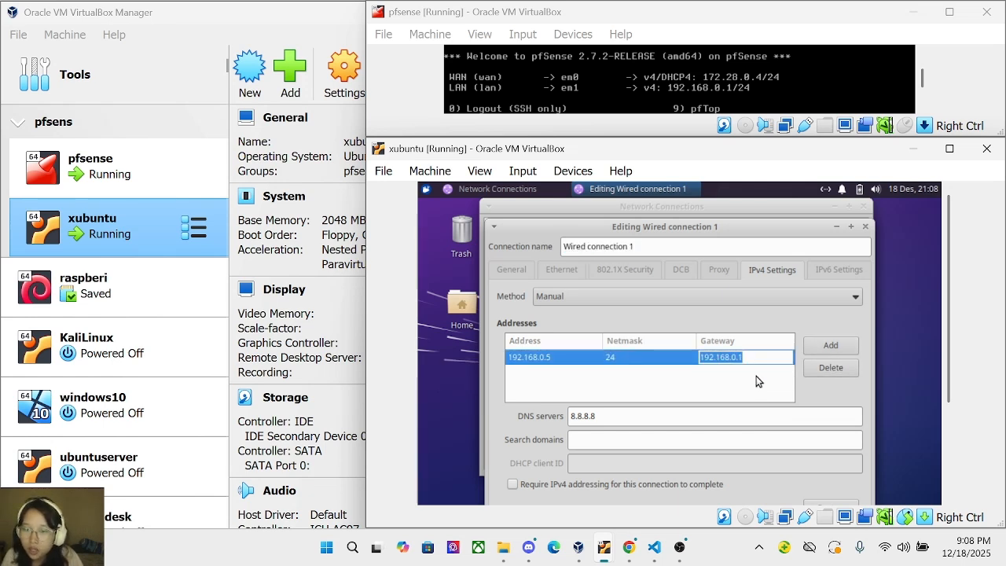
key(Return)
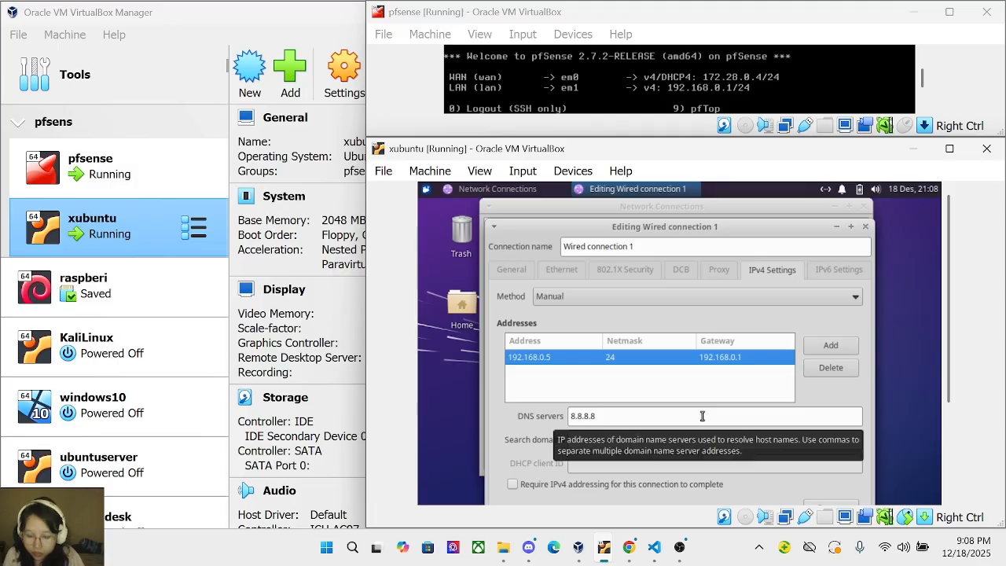
double_click(752, 228)
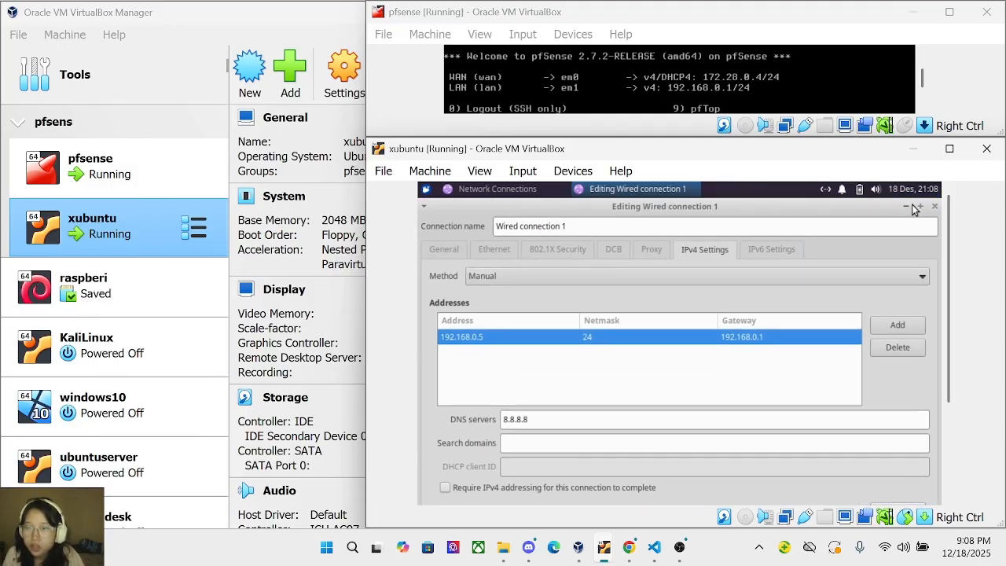
click(905, 207)
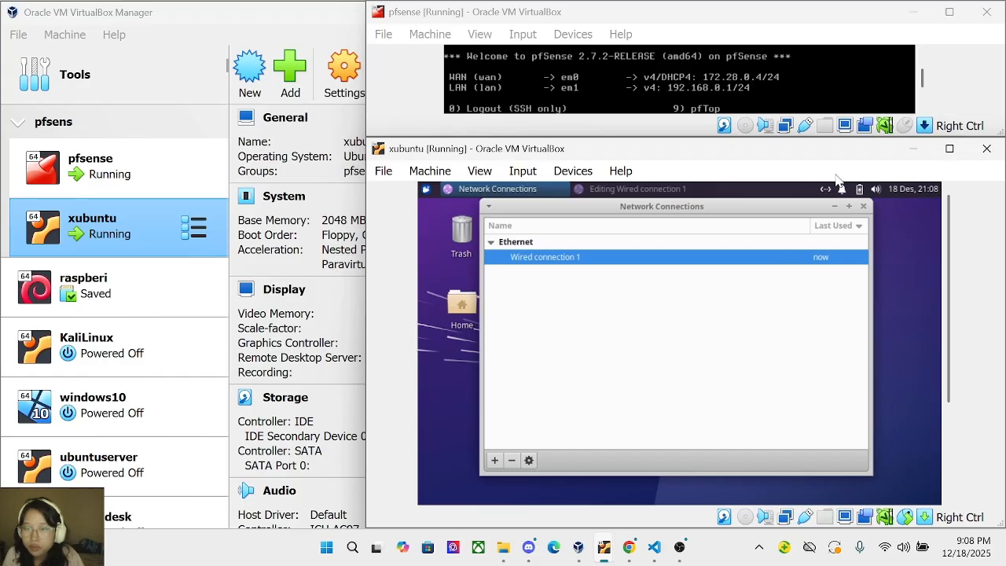
Launch the web browser from the applications menu and load 192.168.0.1.
click(834, 208)
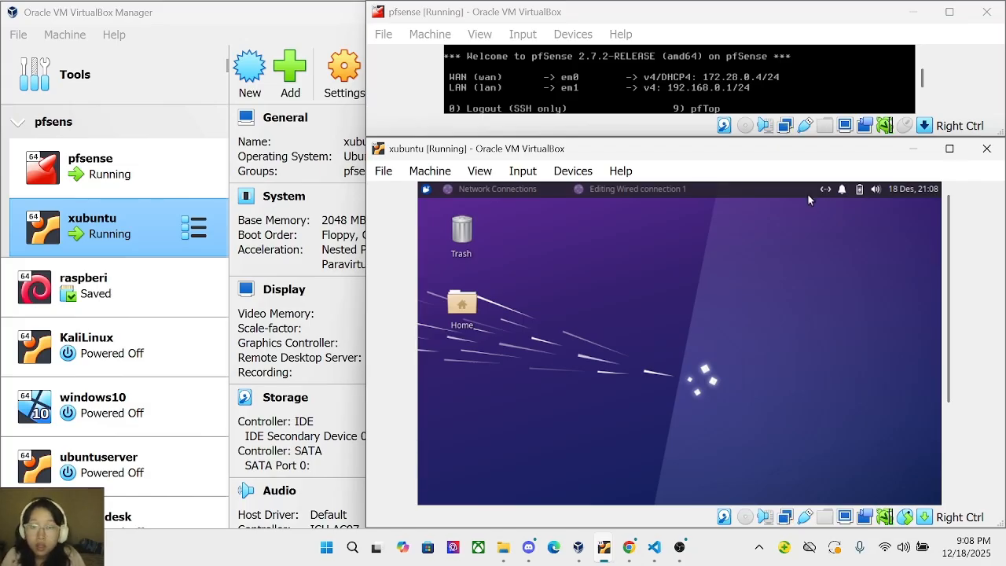
click(428, 189)
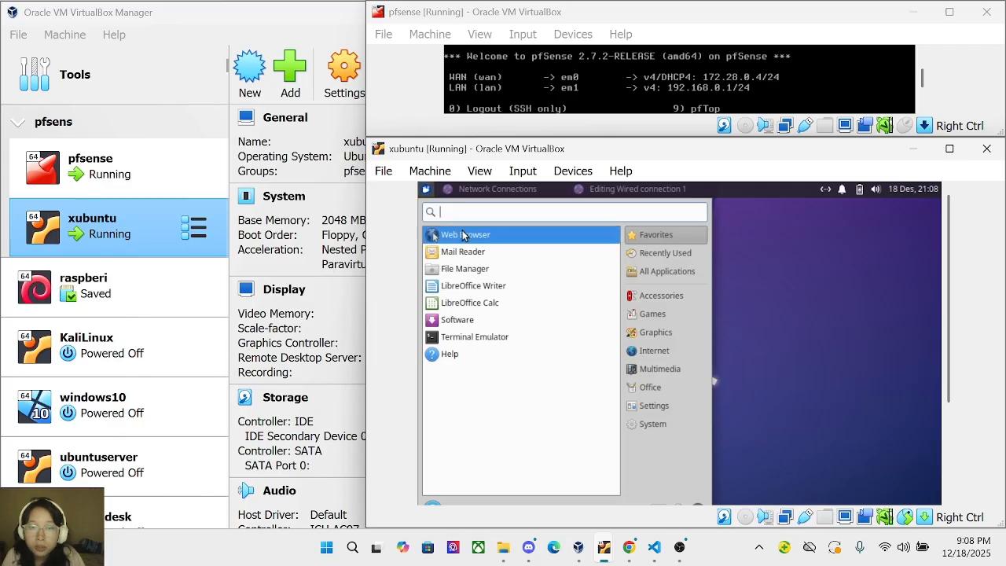
click(477, 234)
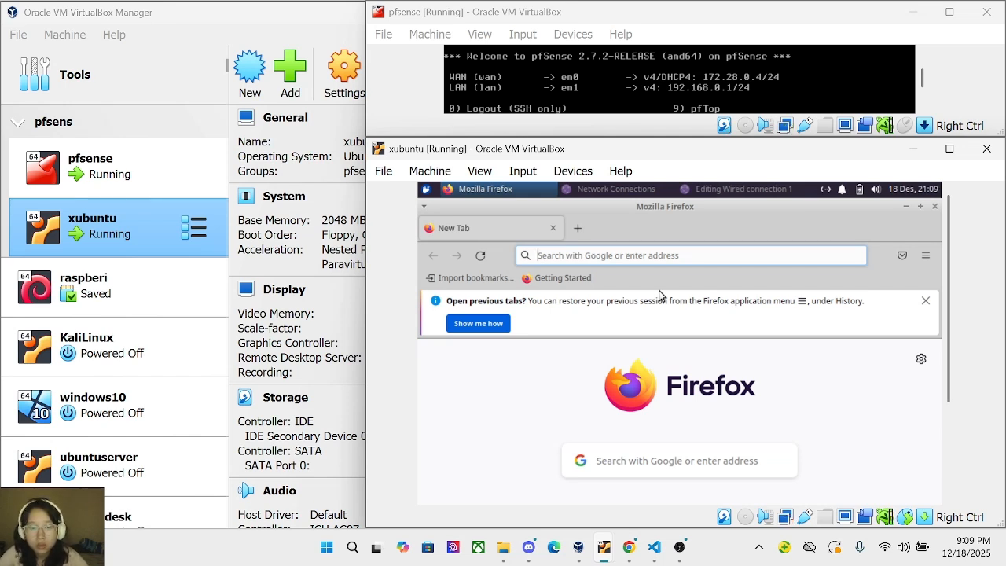
text(192.168.)
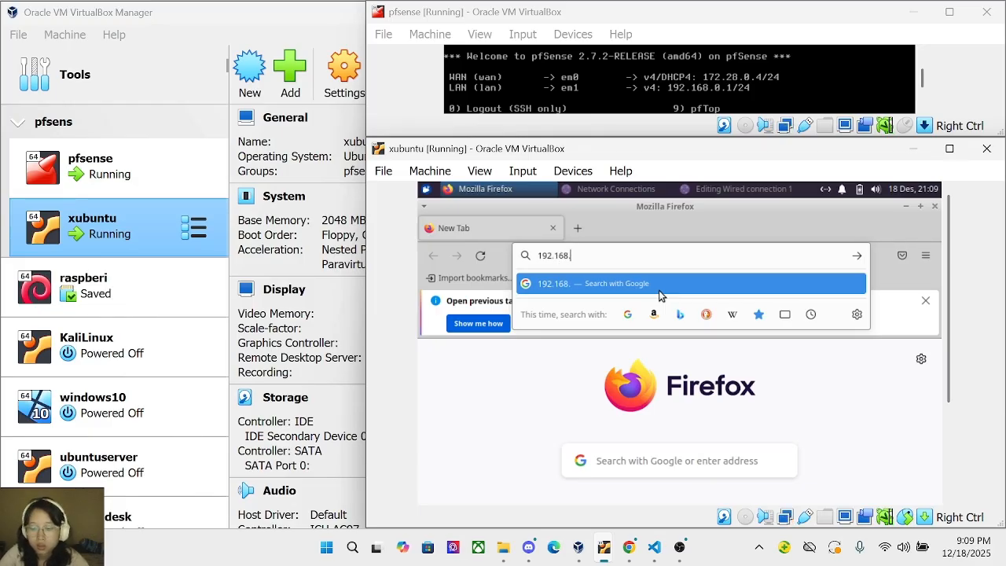
text(0.1)
key(Return)
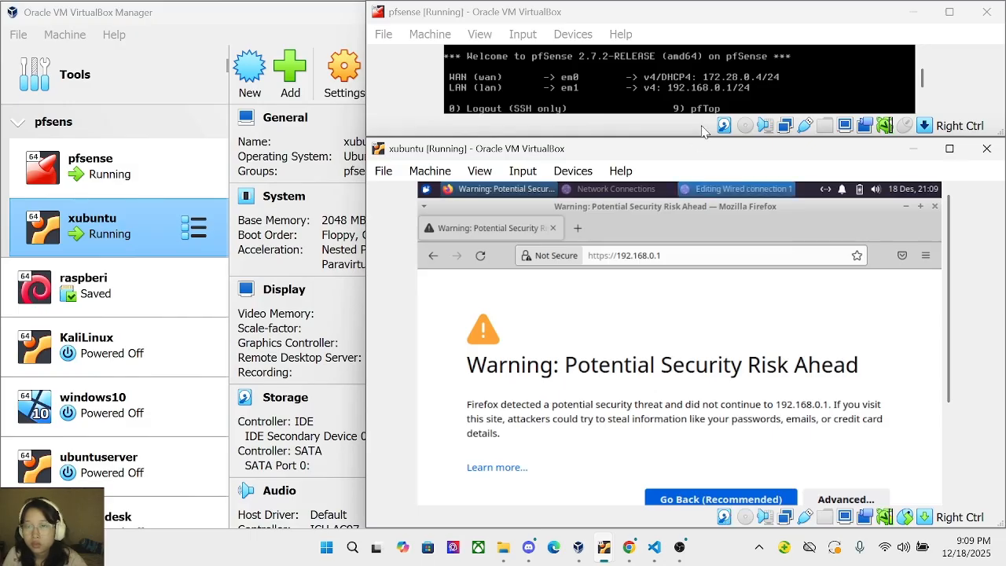
Accept the self-signed certificate risk to continue to the pfSense page.
drag(634, 157, 590, 66)
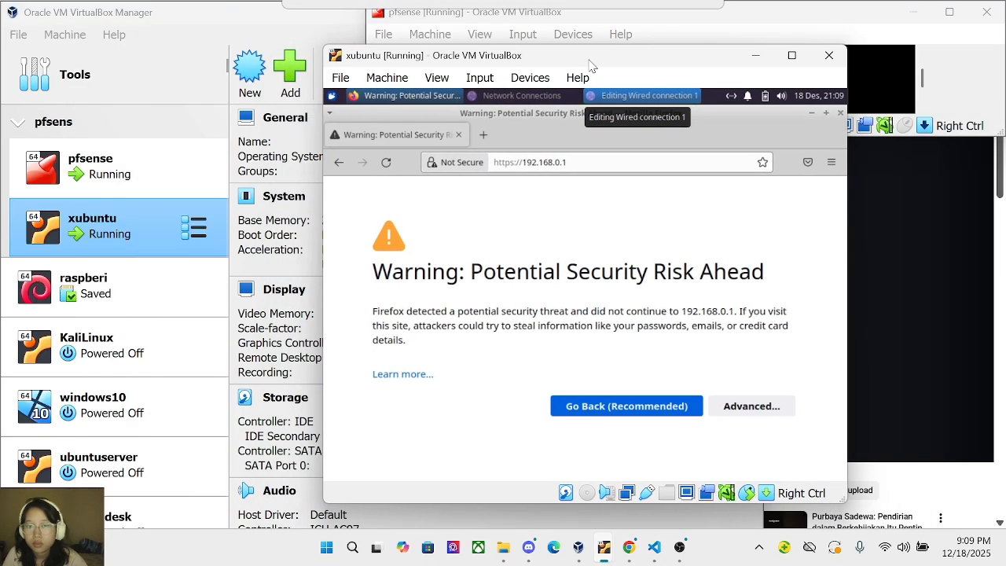
click(751, 407)
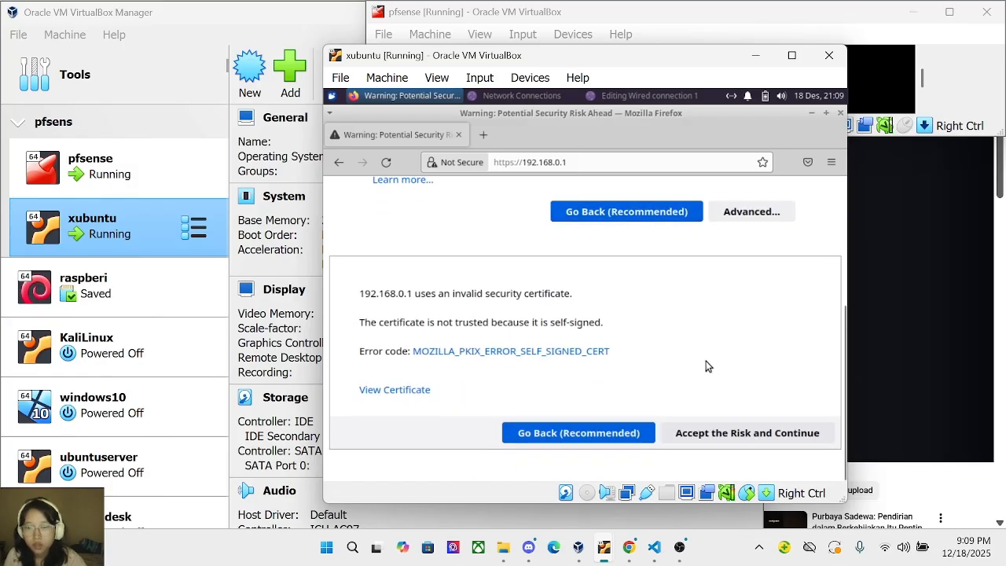
click(705, 434)
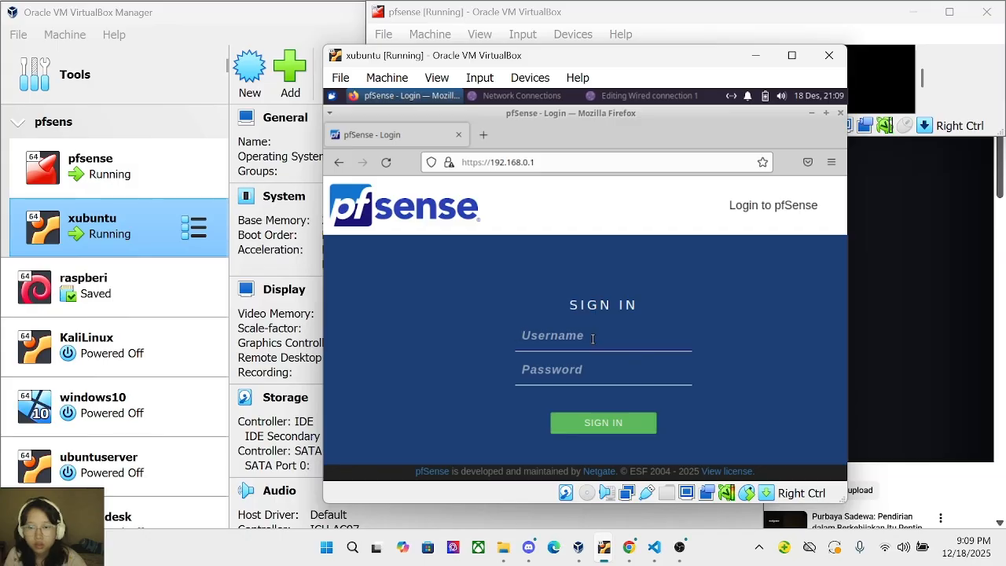
Log in to pfSense with the admin credentials and decline saving the login in Firefox.
text(admin)
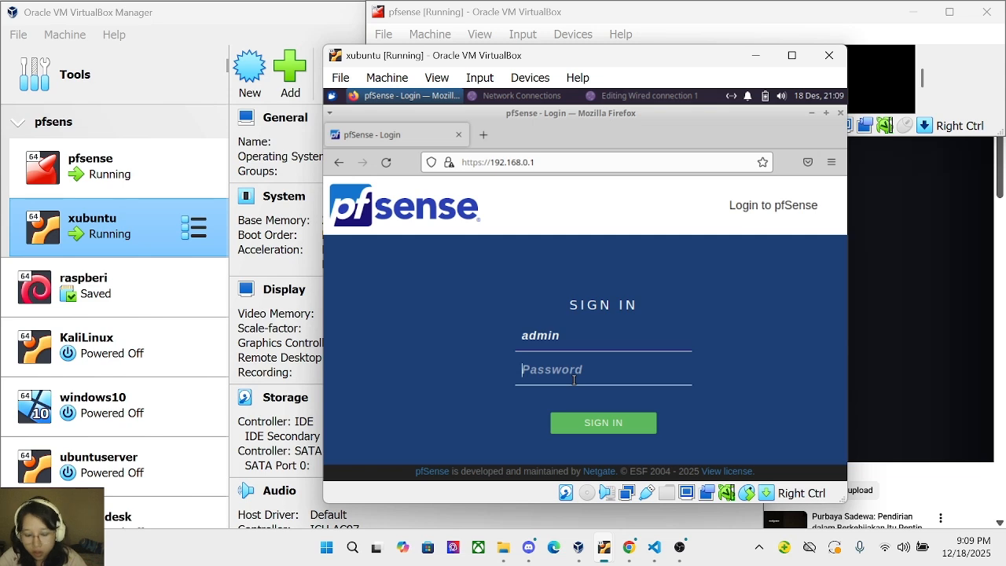
text(p)
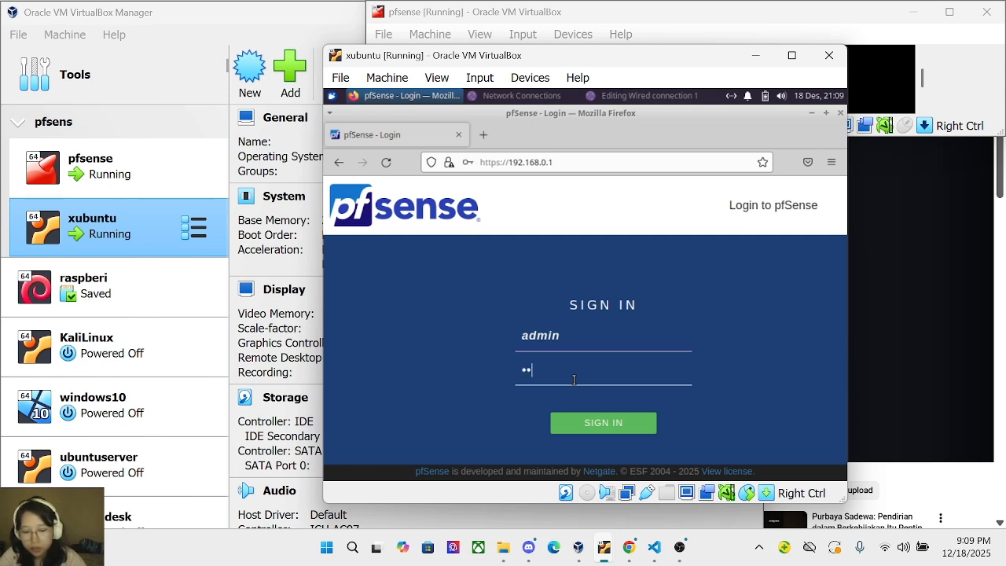
key(Return)
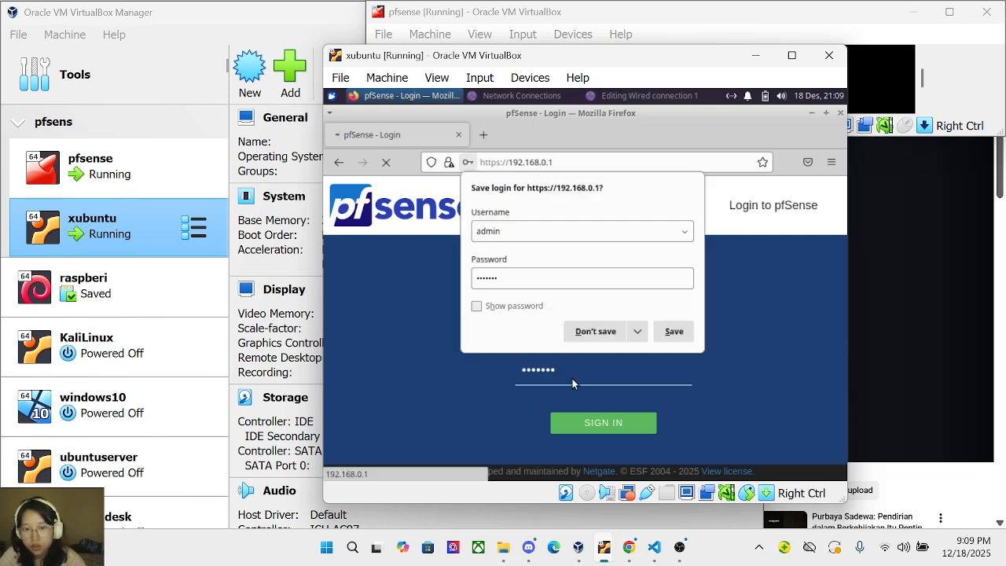
click(611, 332)
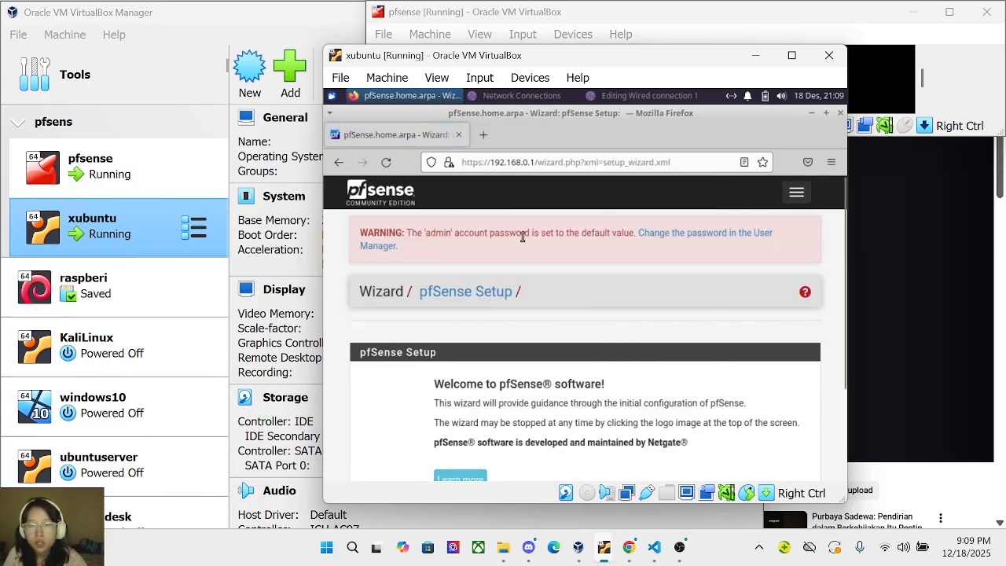
Enter and confirm a new admin password in the User Manager, save it, and decline browser saving.
click(694, 237)
scroll(577, 322, down, 2)
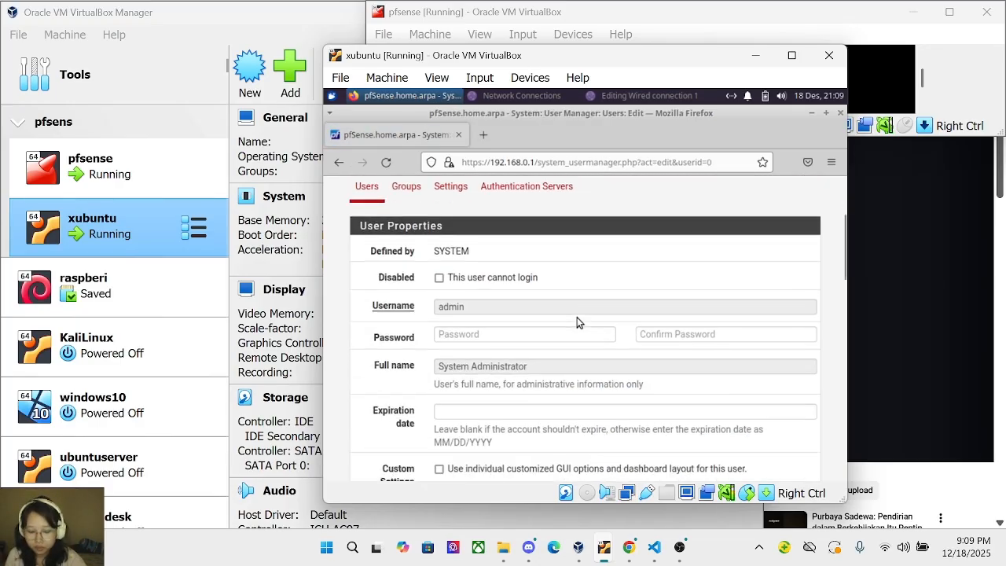
scroll(577, 322, down, 2)
scroll(579, 320, down, 2)
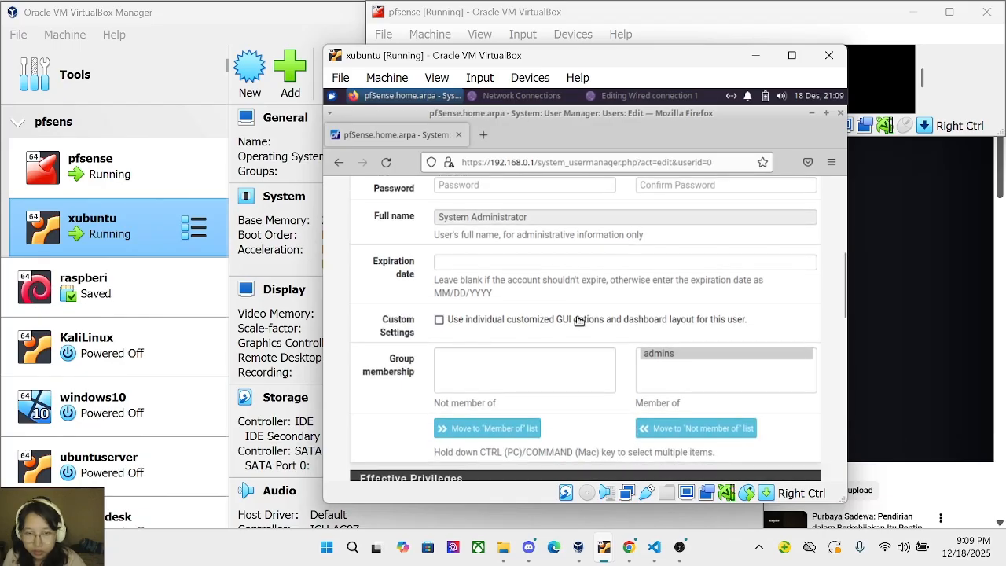
scroll(578, 321, down, 2)
scroll(576, 321, up, 4)
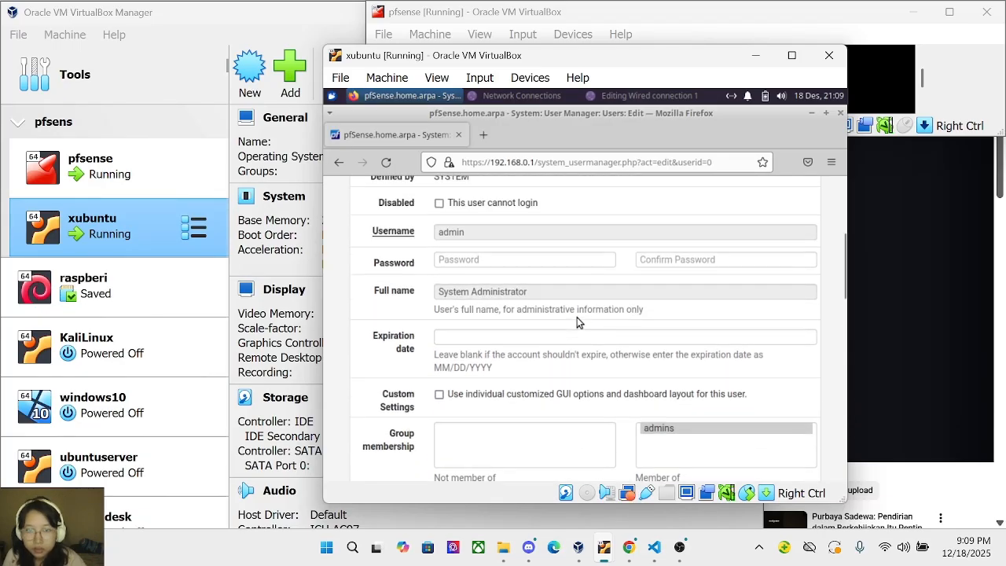
click(516, 264)
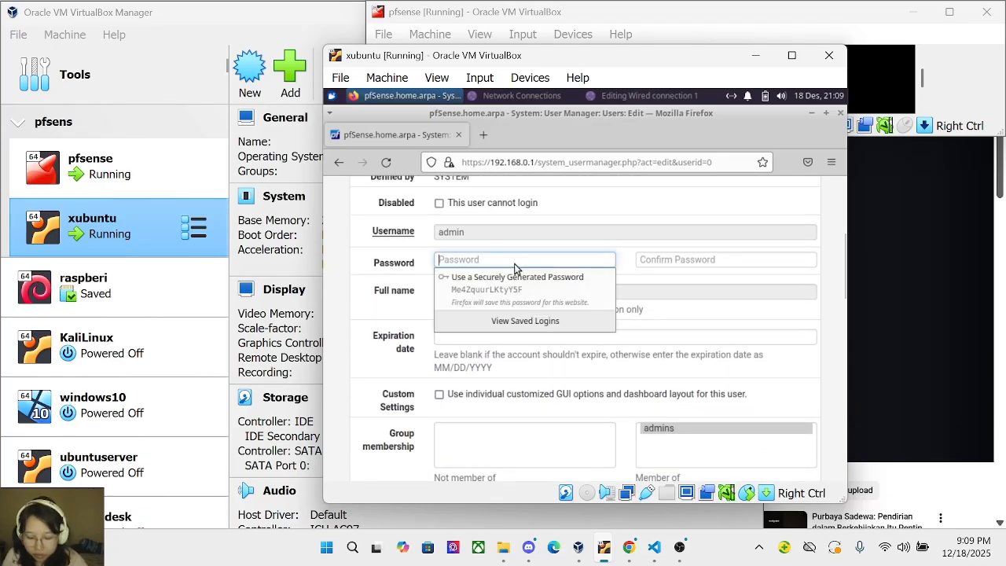
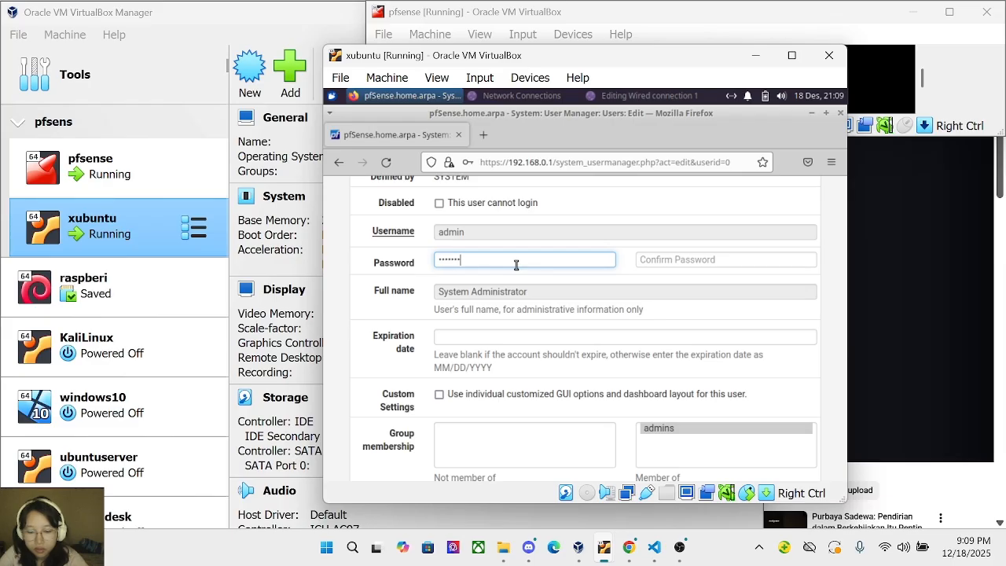
click(662, 261)
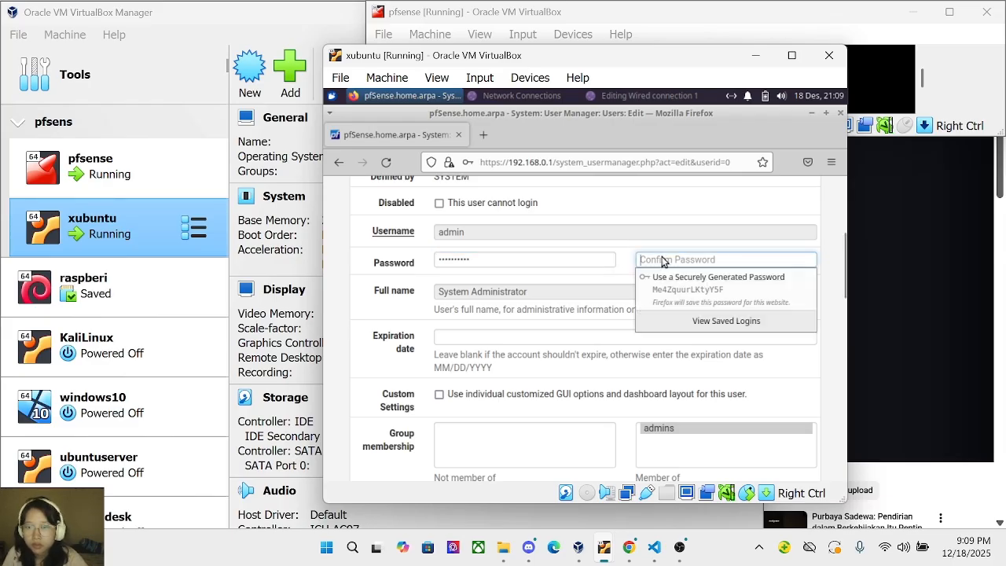
text(p)
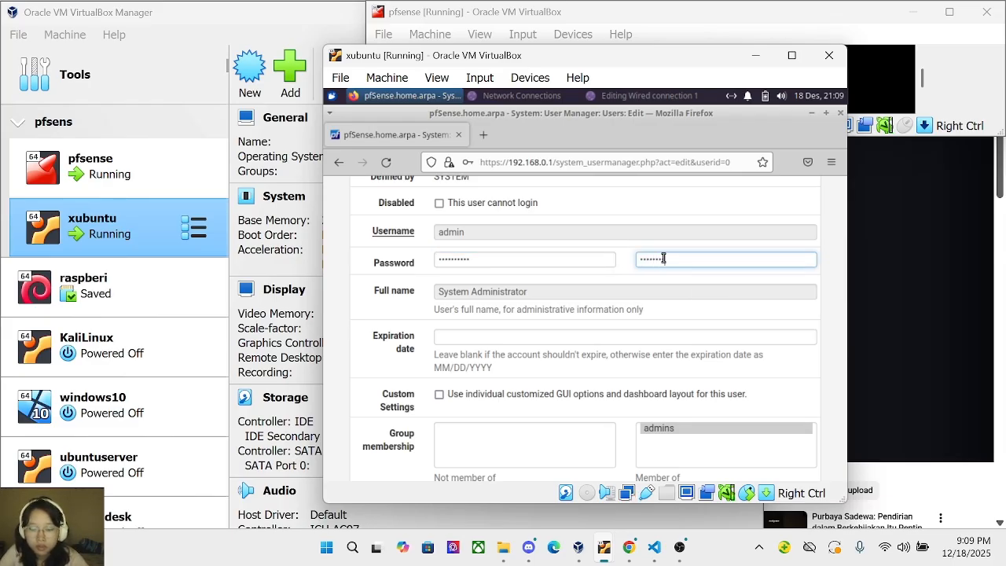
scroll(602, 382, down, 10)
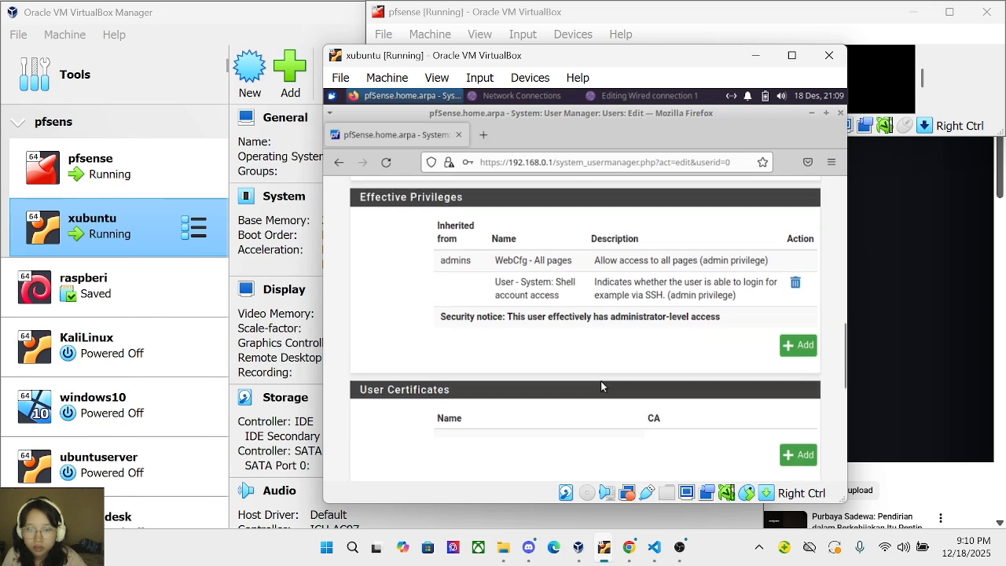
scroll(539, 394, down, 3)
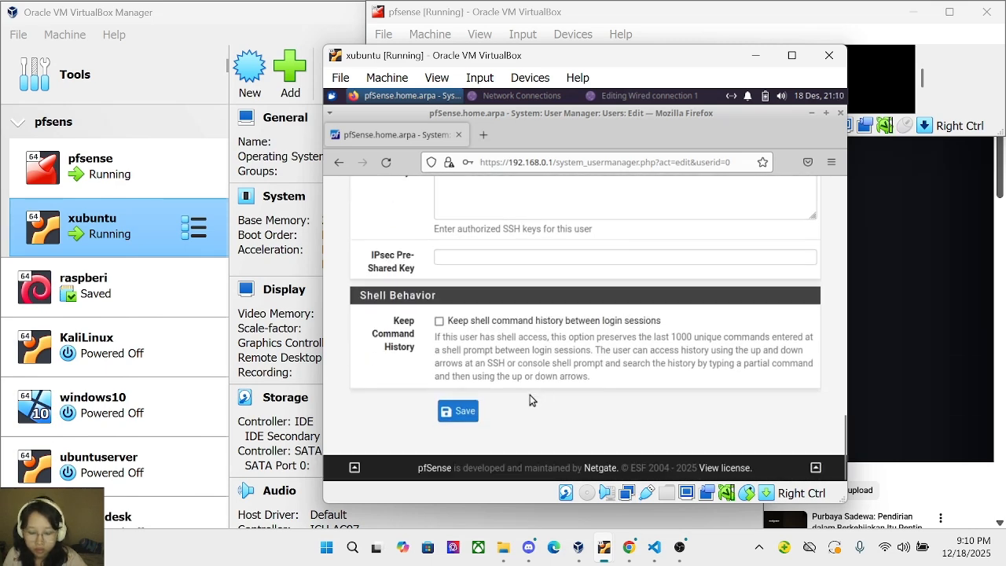
click(462, 411)
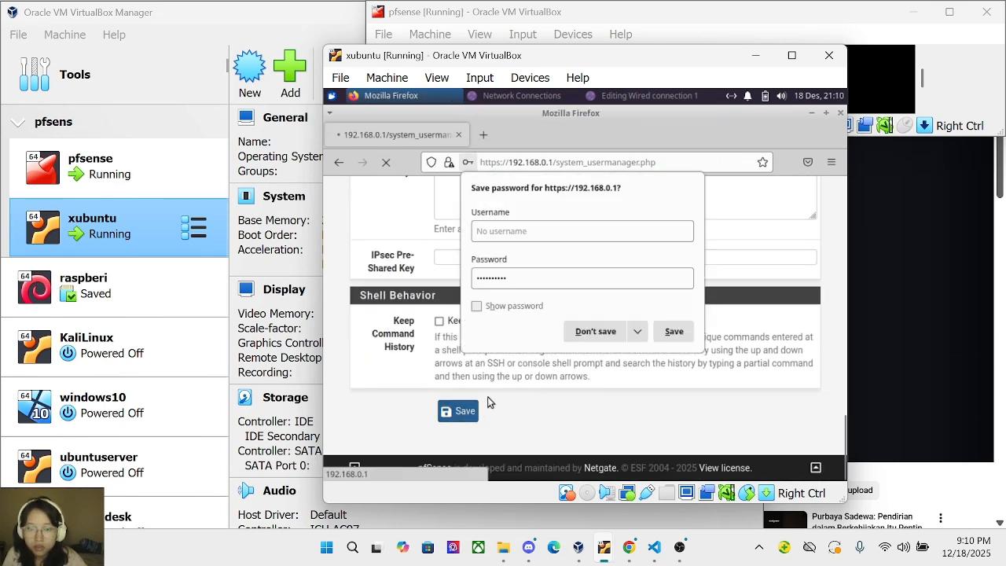
click(591, 333)
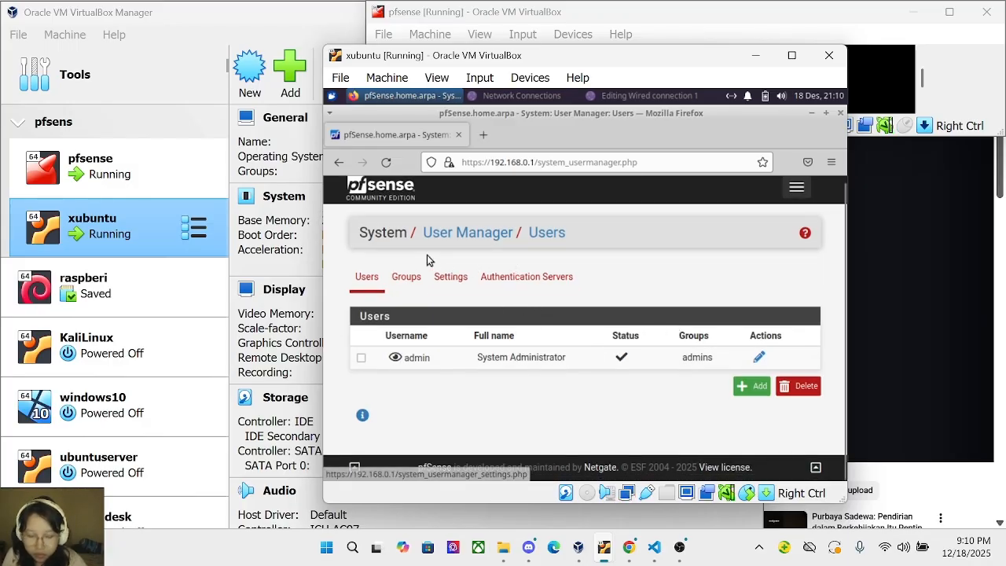
Widen the xubuntu VM window leftward, raise it, and stretch it taller.
drag(319, 275, 248, 279)
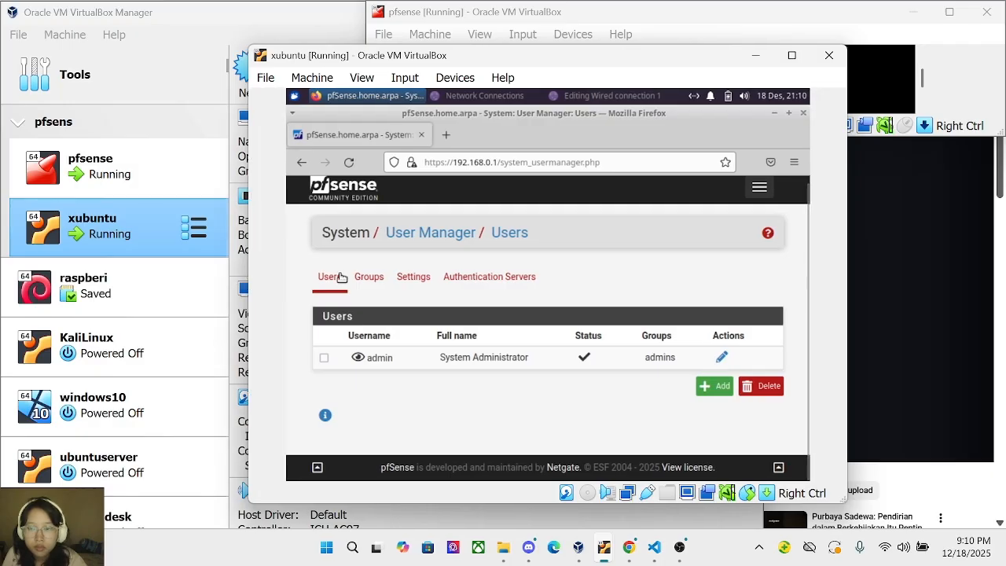
drag(537, 55, 542, 19)
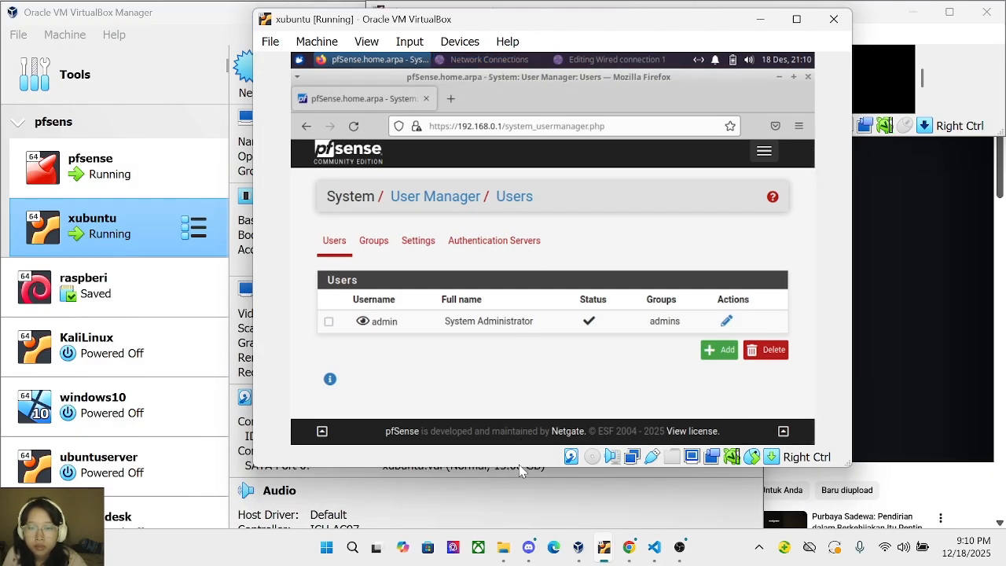
drag(534, 467, 533, 505)
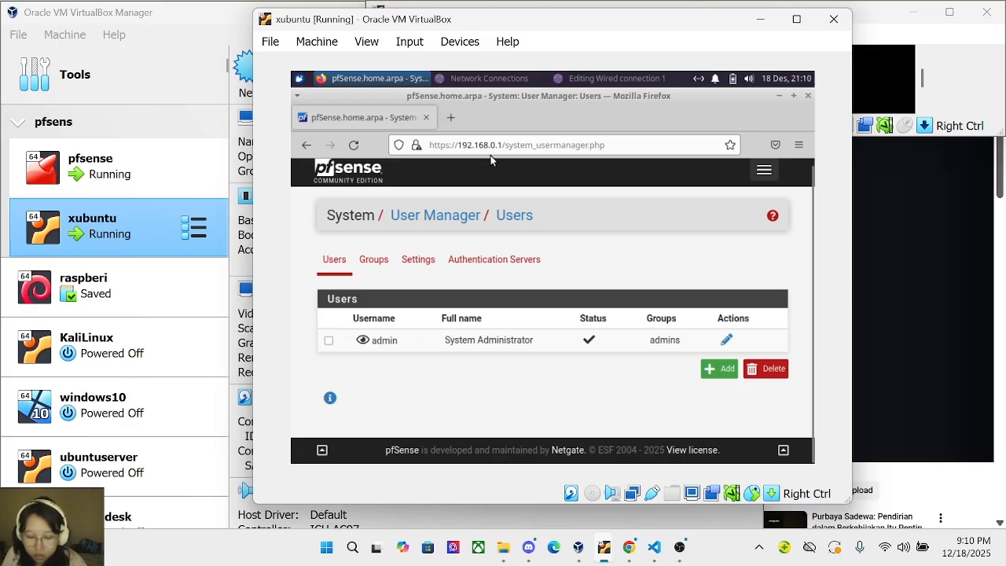
Uncheck Block private networks and Block bogon networks on the WAN interface and save.
click(763, 169)
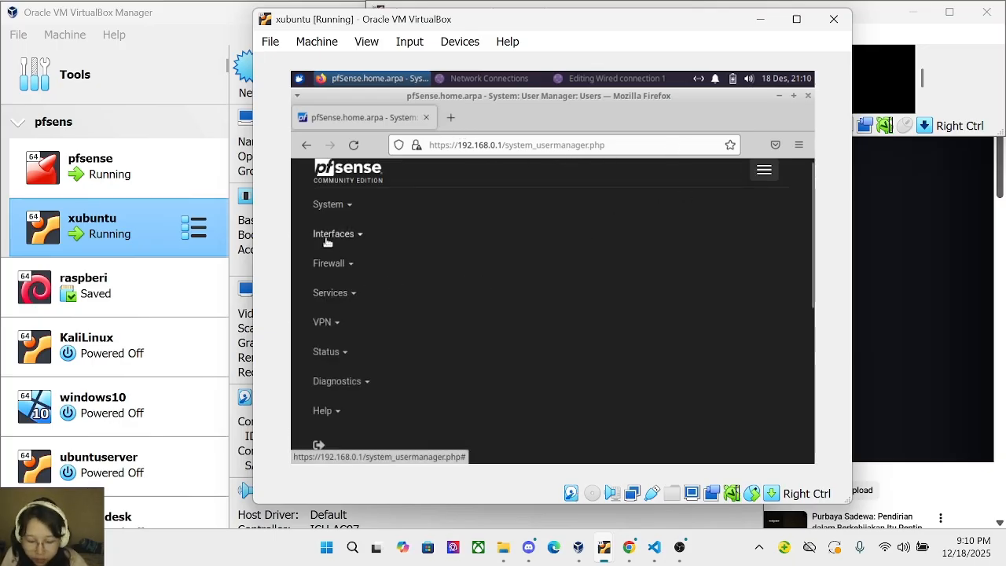
click(362, 239)
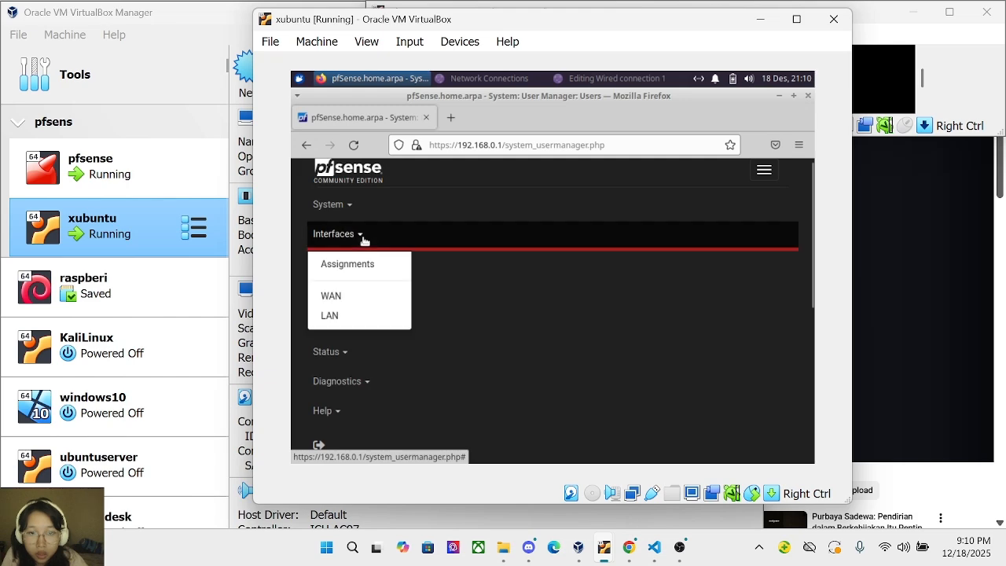
click(366, 296)
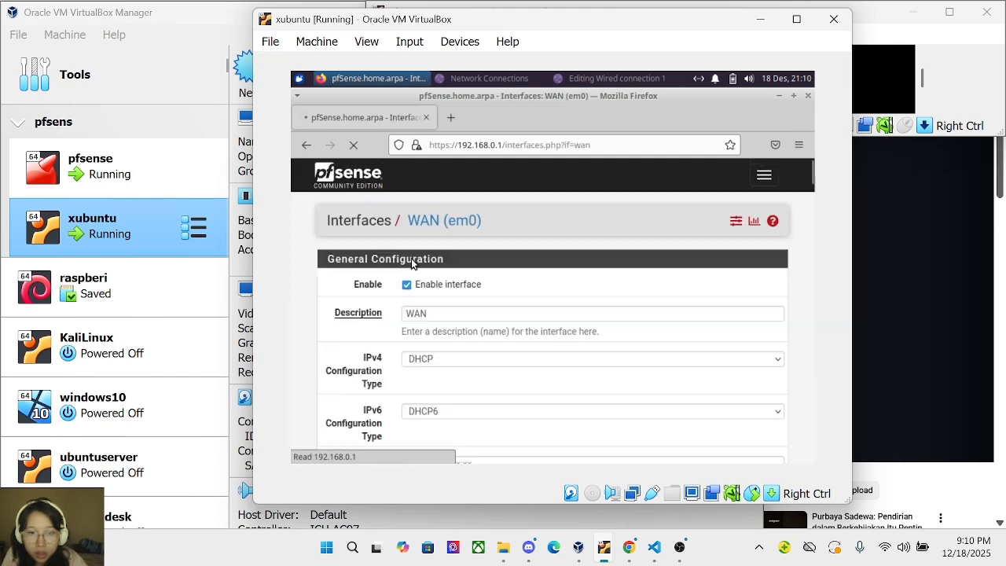
scroll(564, 303, down, 4)
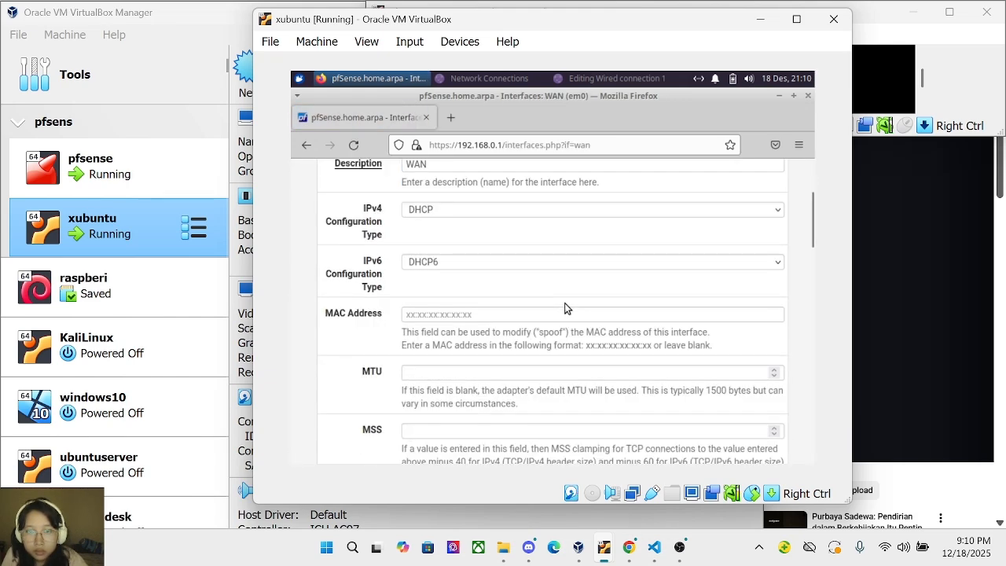
scroll(564, 303, down, 8)
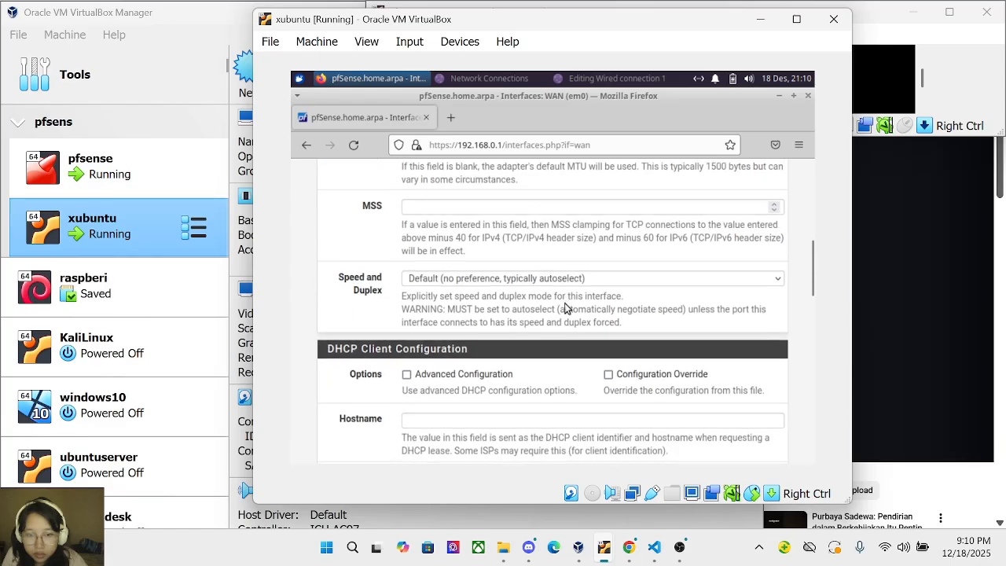
scroll(564, 307, down, 3)
scroll(566, 304, down, 15)
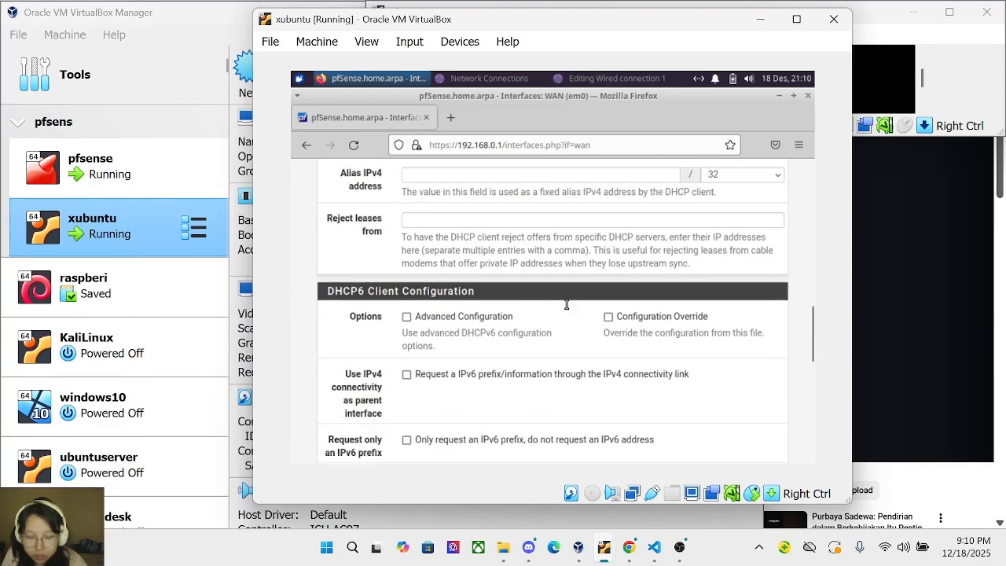
scroll(565, 307, up, 2)
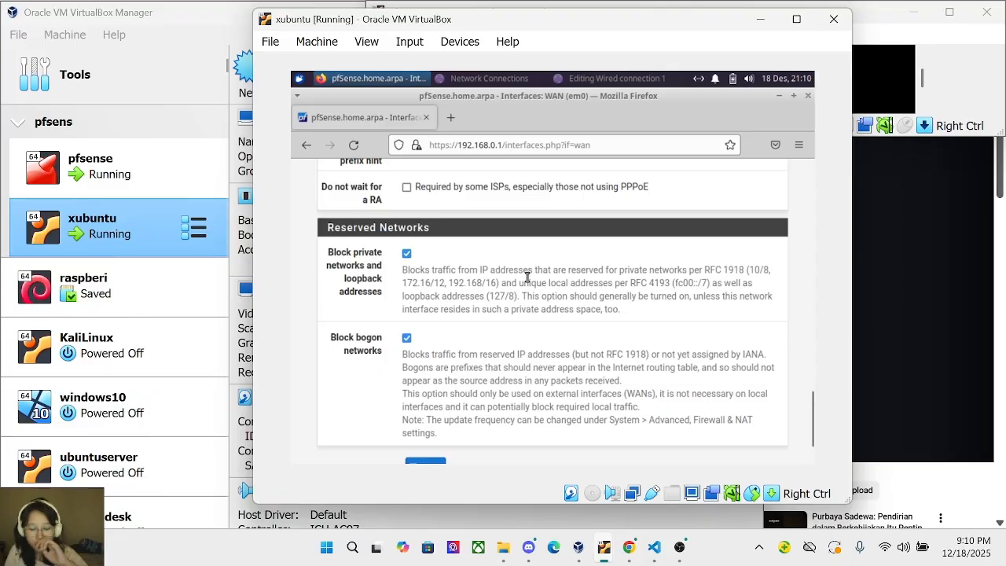
scroll(526, 277, down, 2)
scroll(448, 233, up, 2)
click(406, 253)
click(406, 339)
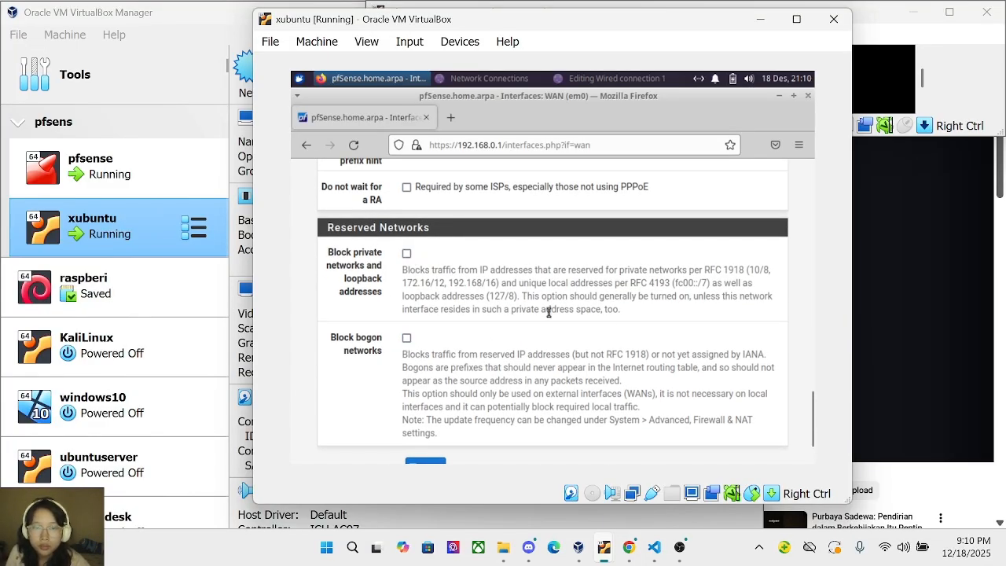
scroll(548, 312, down, 2)
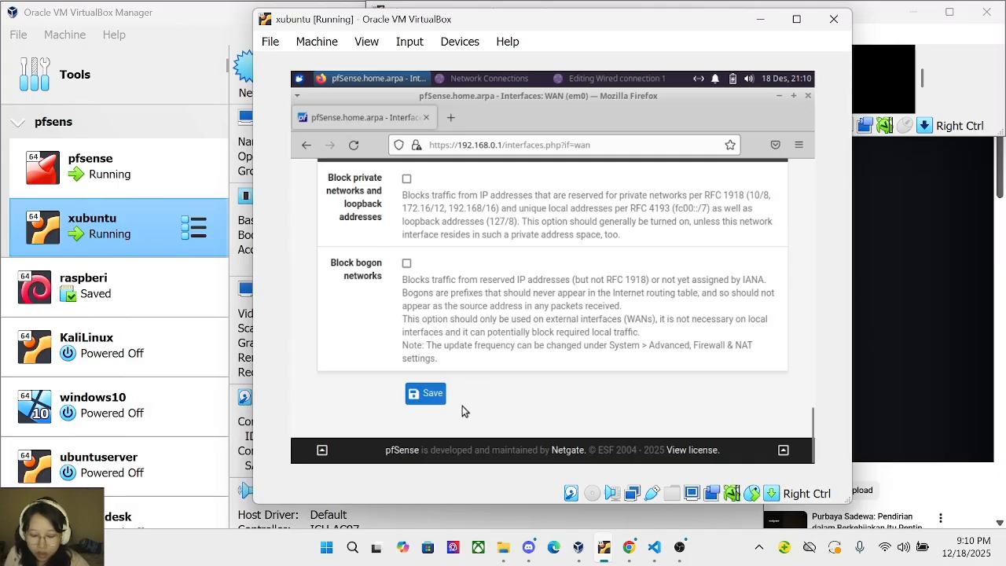
click(432, 395)
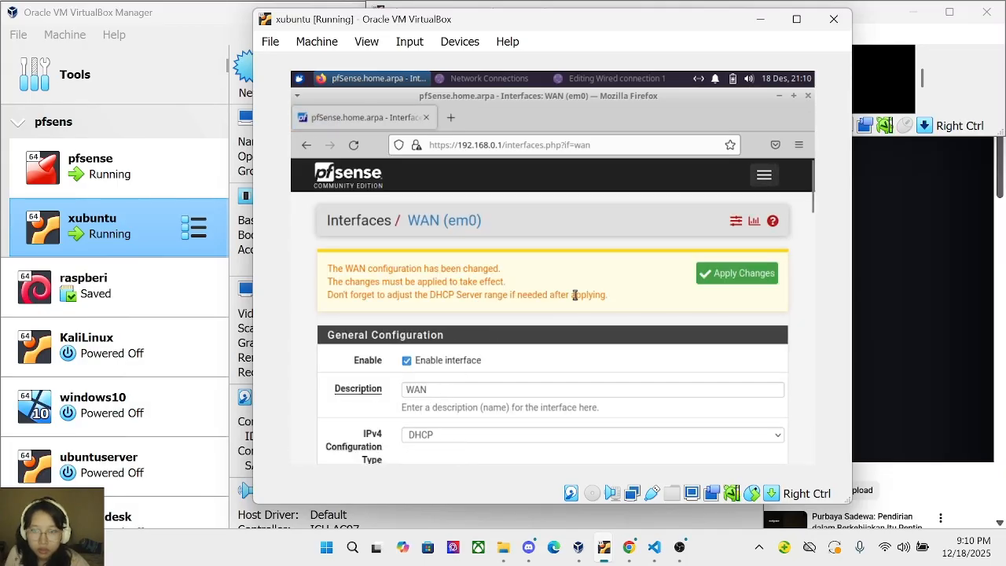
Apply the saved WAN interface configuration.
scroll(575, 295, down, 2)
scroll(575, 295, up, 2)
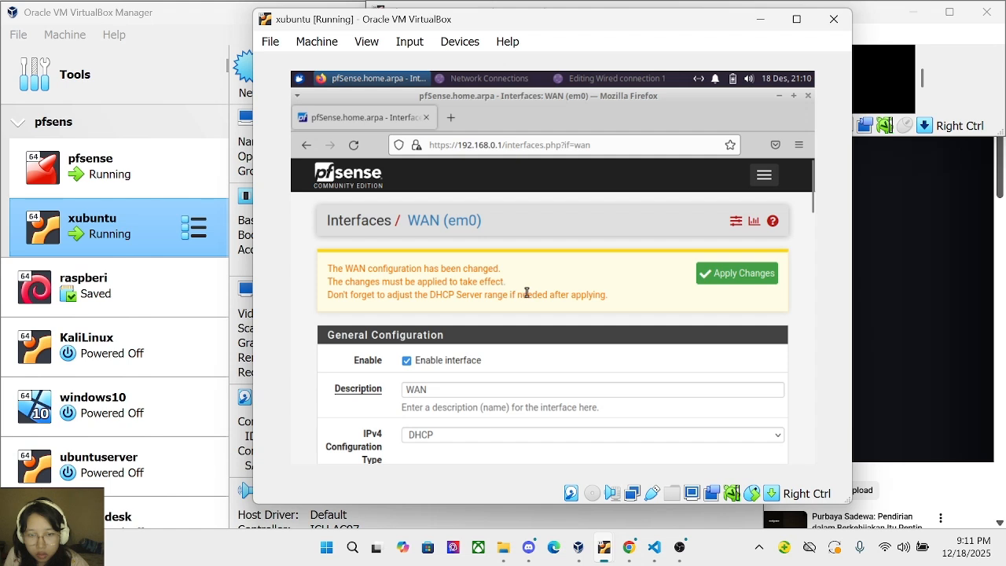
click(704, 274)
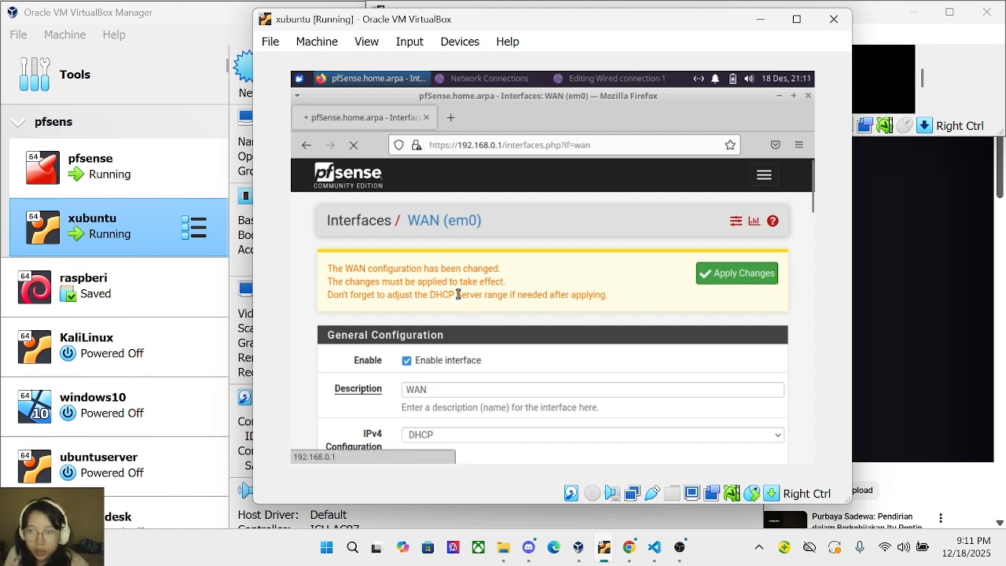
scroll(499, 298, down, 3)
scroll(499, 295, down, 2)
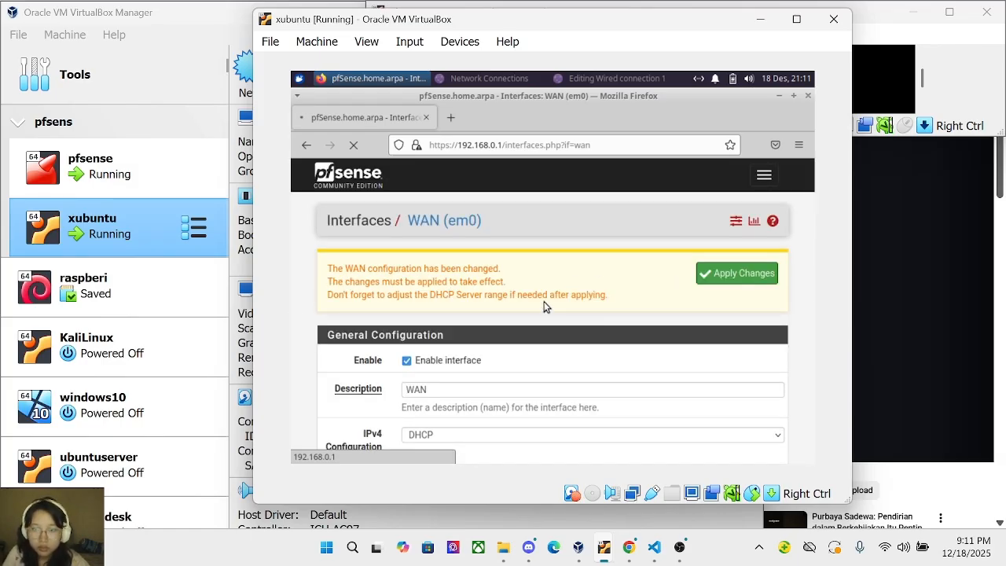
click(759, 179)
Add a new WAN firewall rule with protocol set to Any.
click(344, 270)
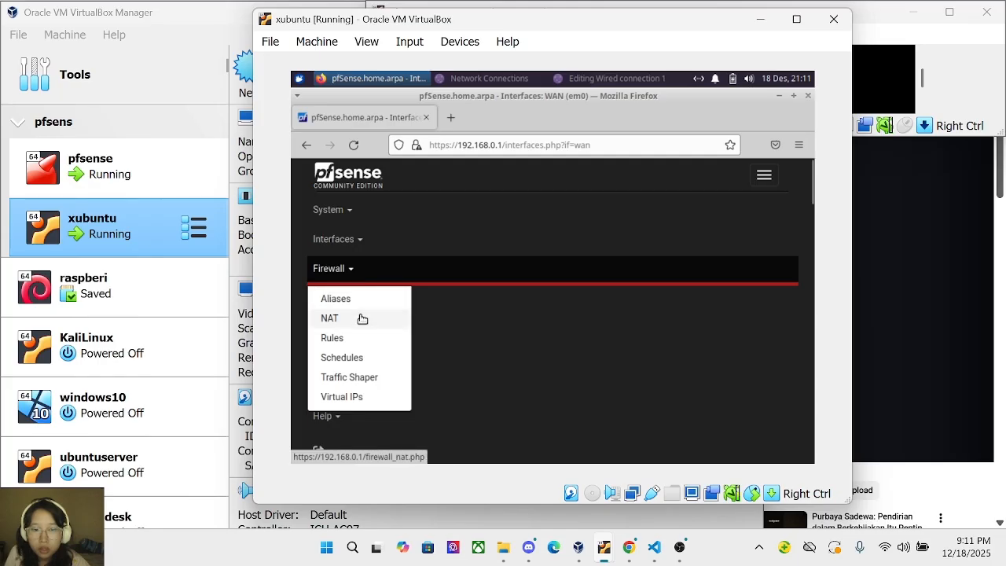
click(357, 337)
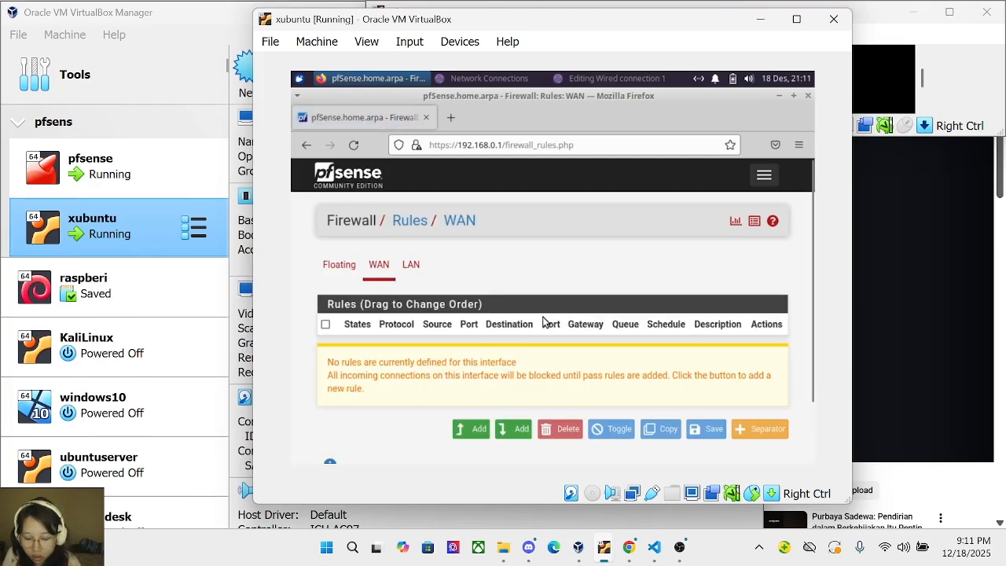
click(470, 428)
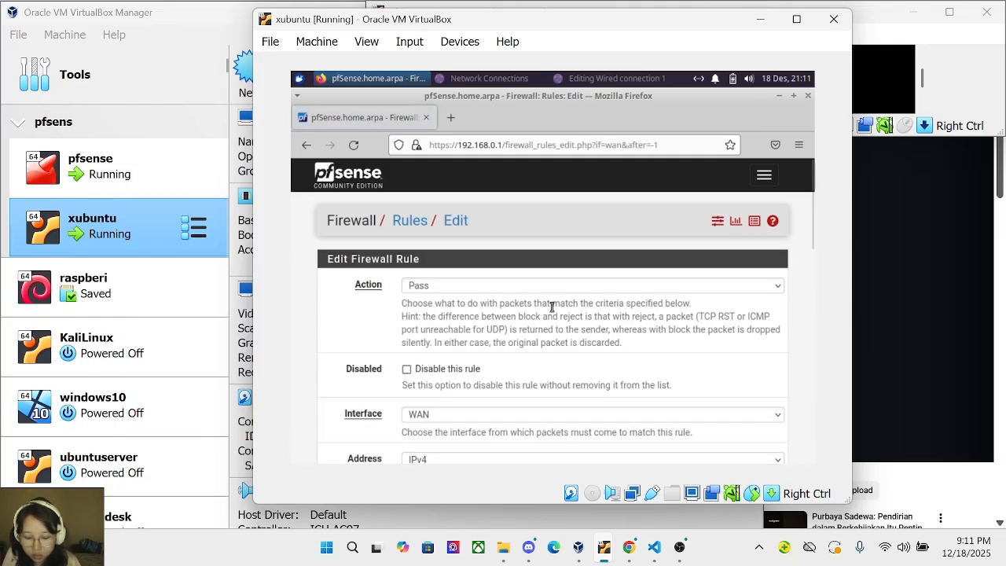
scroll(513, 336, down, 2)
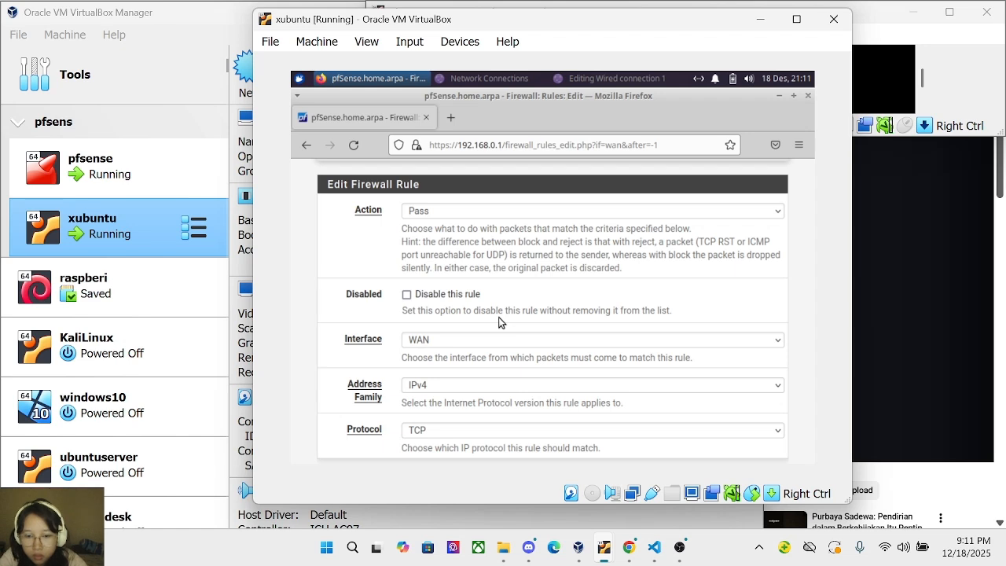
click(479, 432)
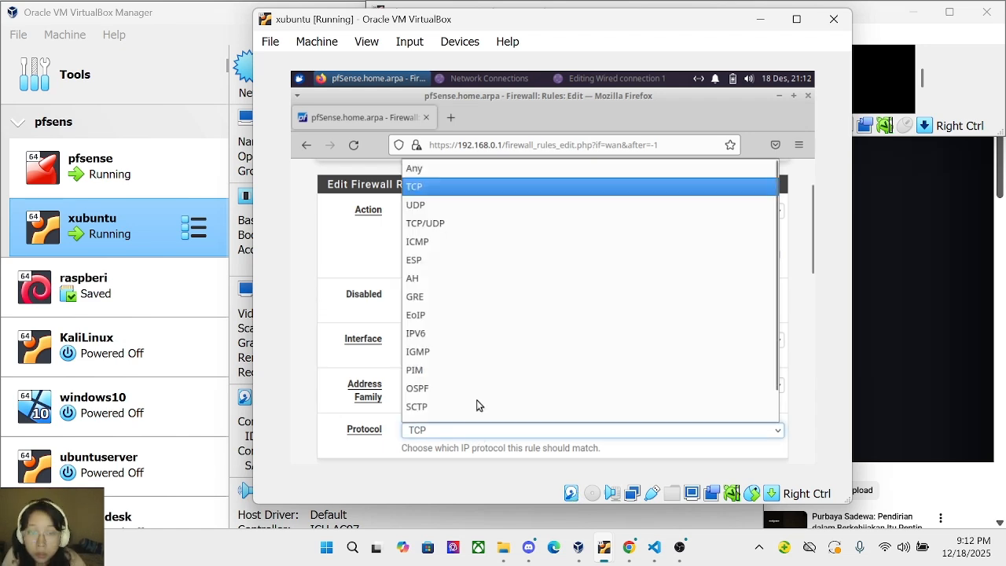
click(496, 170)
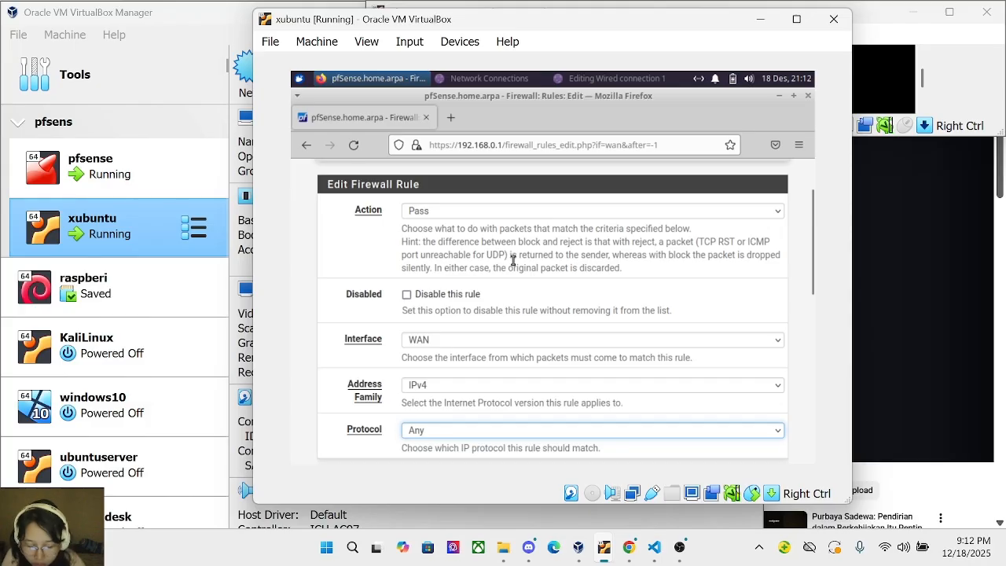
Set the rule's destination to WAN address and save the rule.
scroll(503, 313, down, 2)
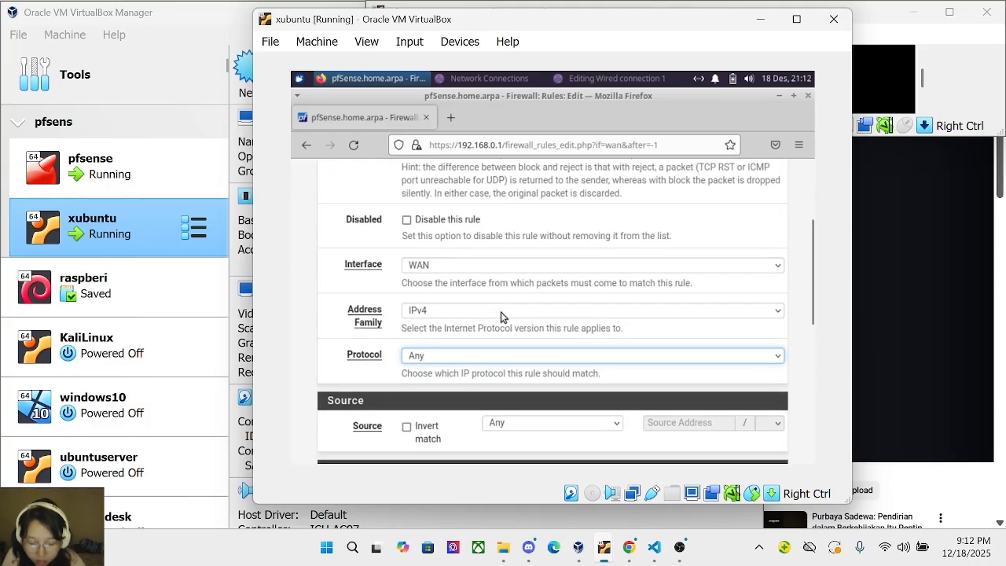
scroll(503, 313, up, 3)
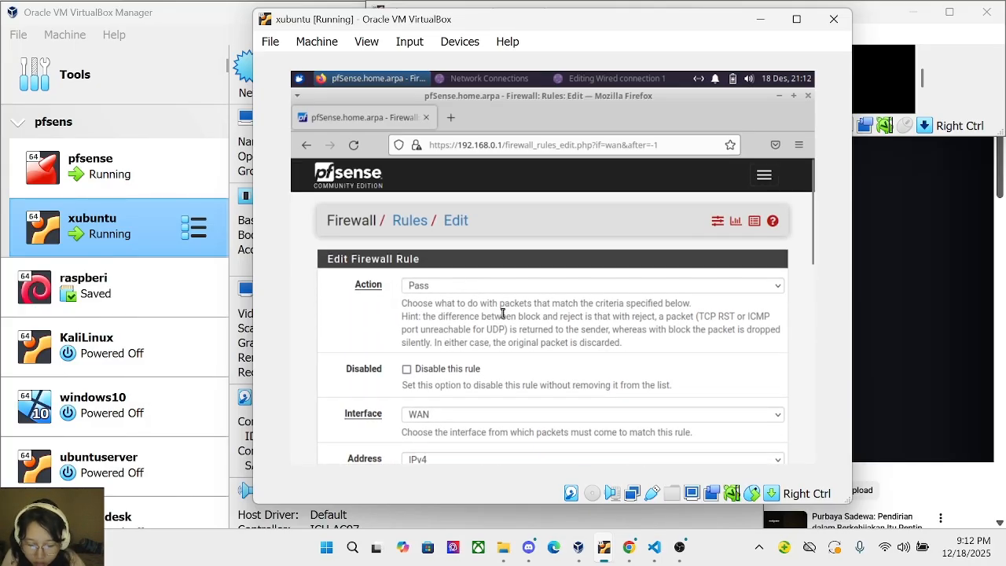
scroll(503, 313, down, 6)
scroll(503, 313, up, 1)
scroll(503, 313, up, 3)
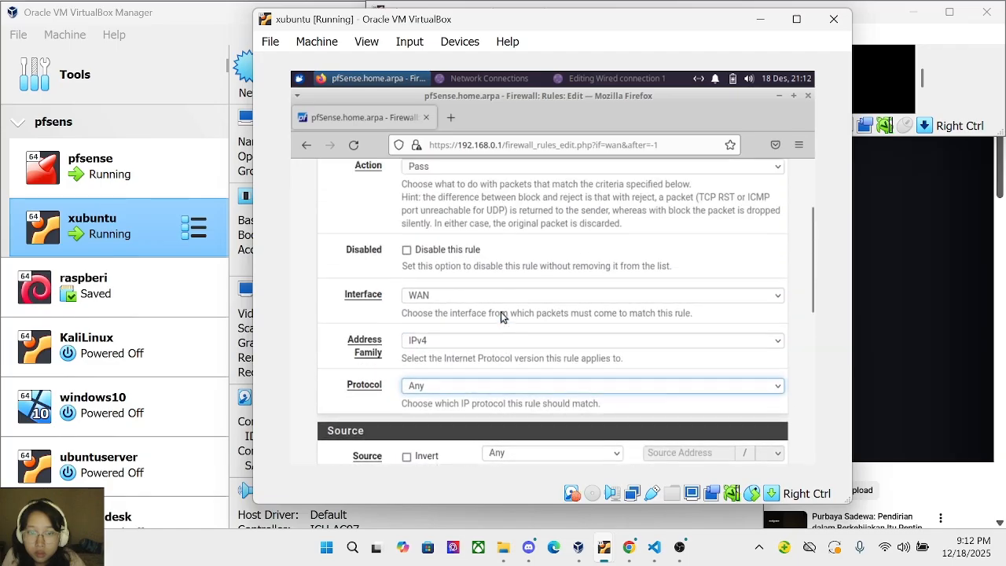
scroll(503, 313, down, 3)
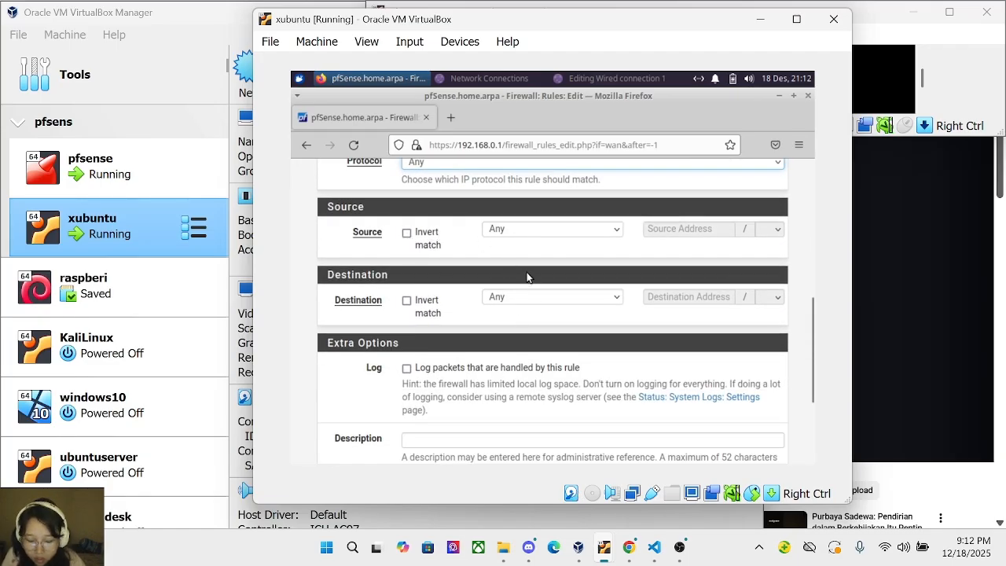
scroll(538, 330, down, 2)
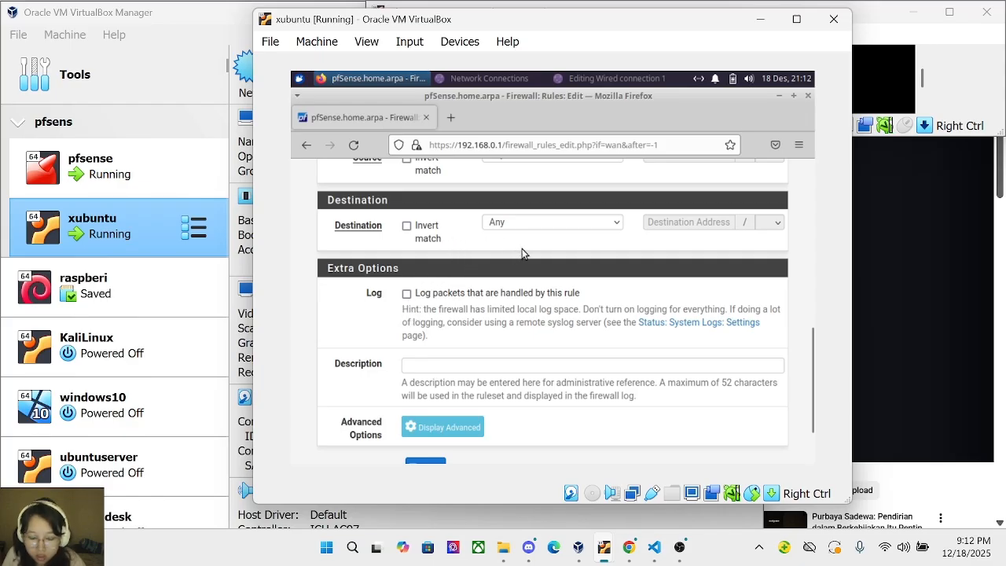
click(518, 223)
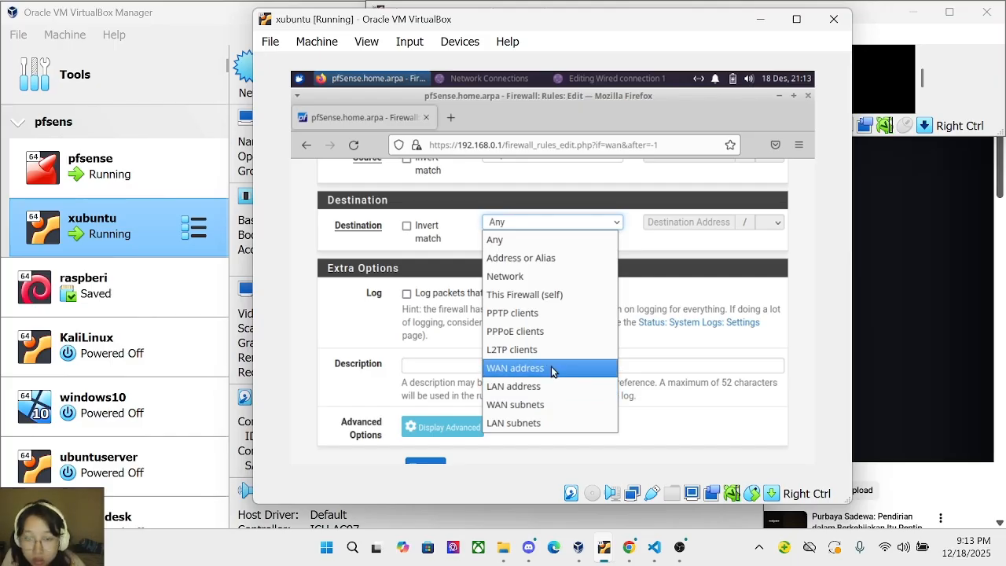
click(553, 371)
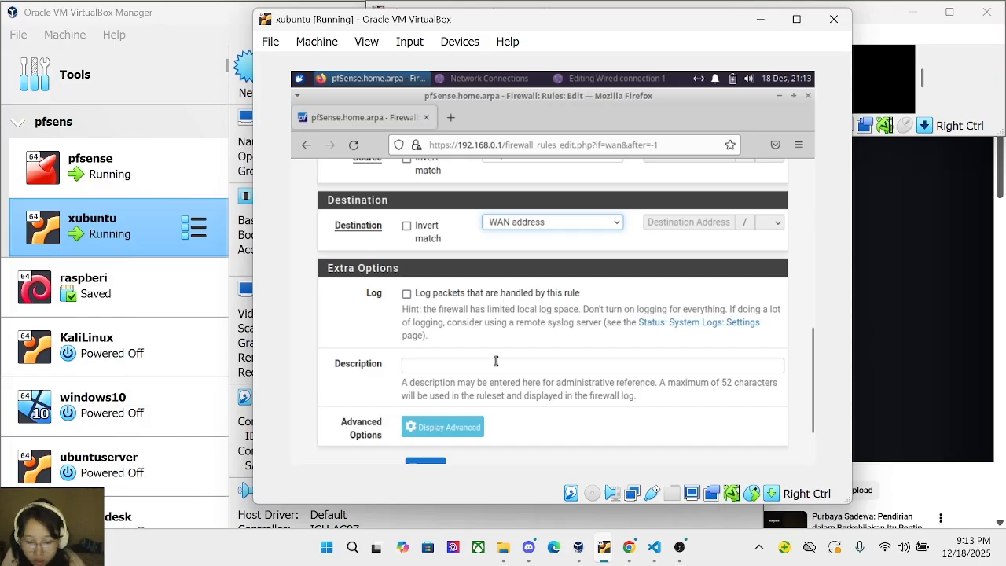
scroll(496, 360, down, 2)
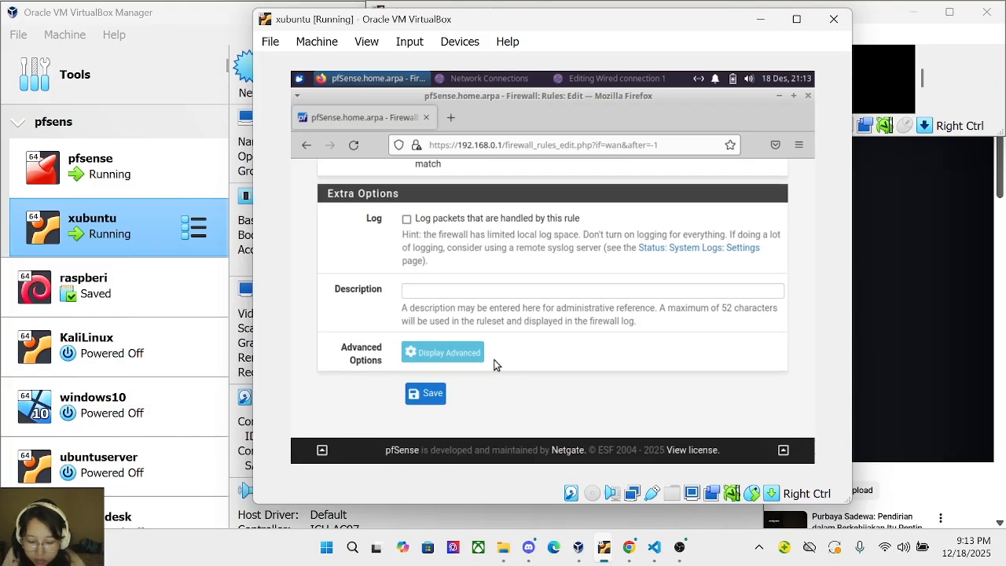
click(429, 398)
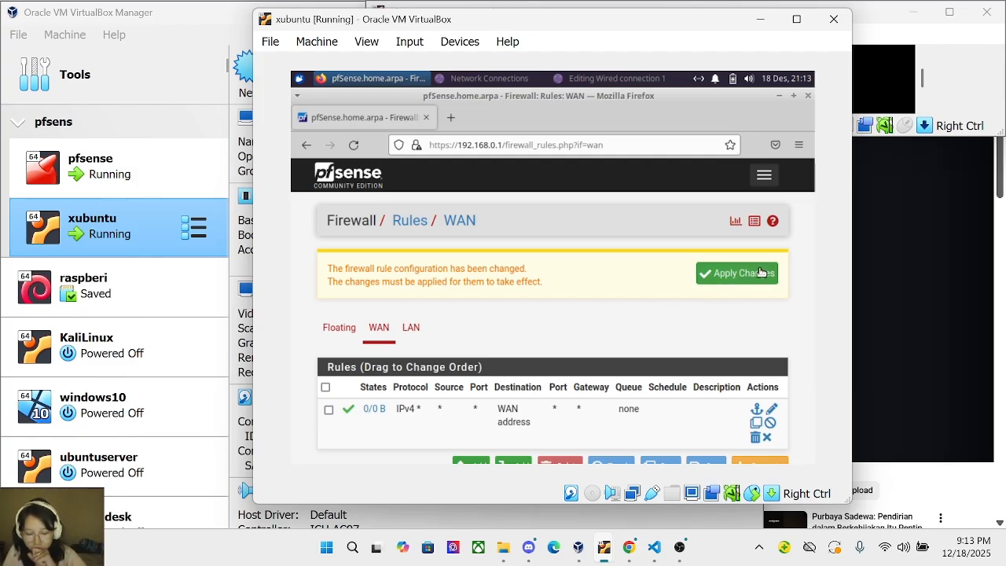
Apply the pending WAN firewall rule changes so the rules reload.
click(760, 272)
scroll(531, 333, down, 3)
scroll(595, 345, up, 4)
scroll(594, 346, down, 4)
scroll(595, 346, up, 2)
scroll(595, 345, down, 2)
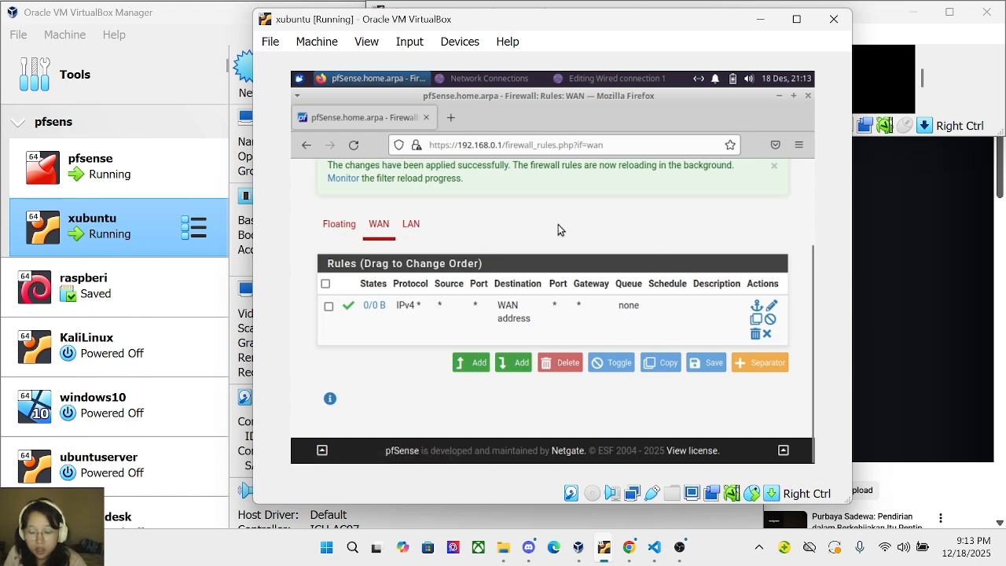
scroll(581, 253, up, 3)
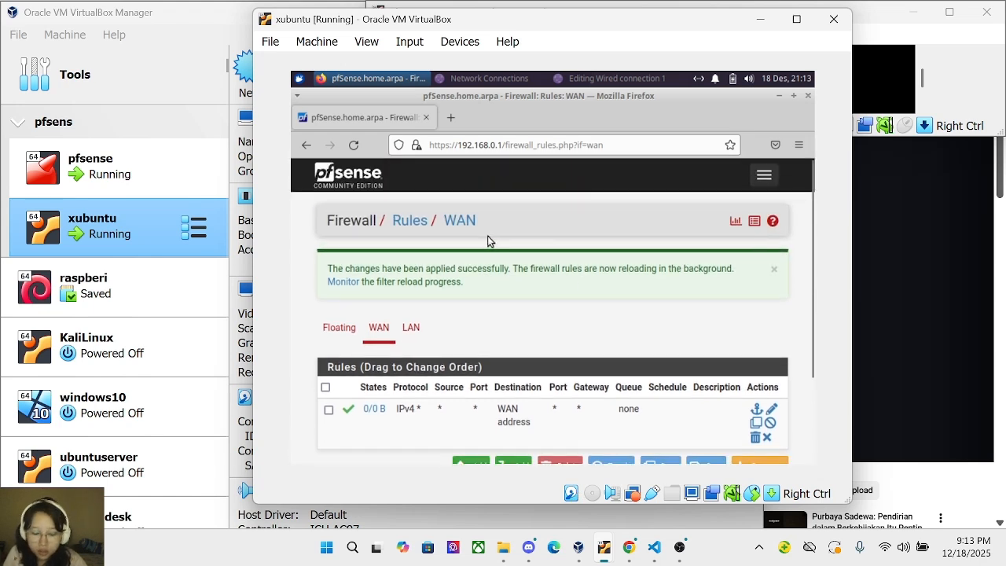
click(764, 175)
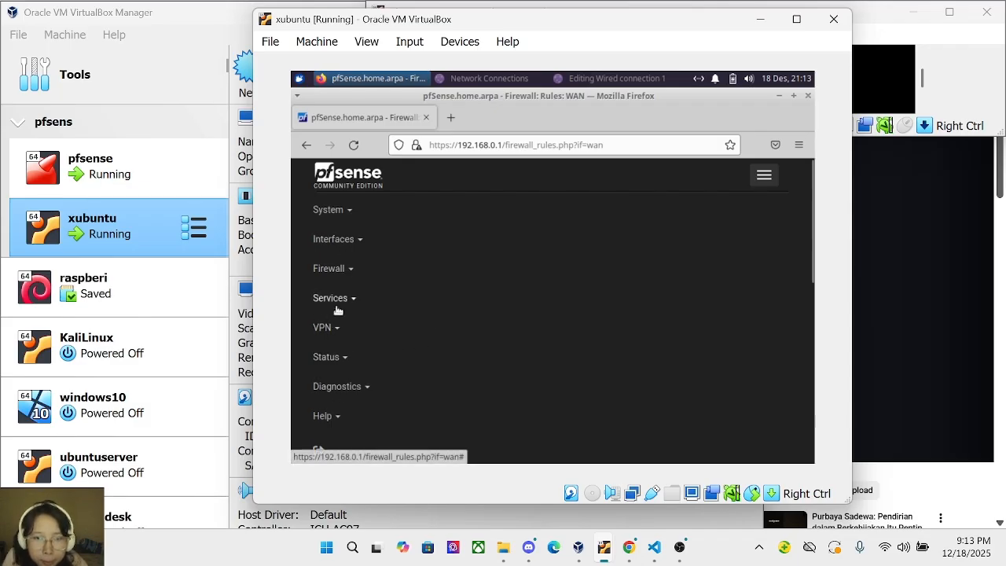
Start a new rule under Firewall > NAT > Port Forward.
click(343, 271)
click(354, 328)
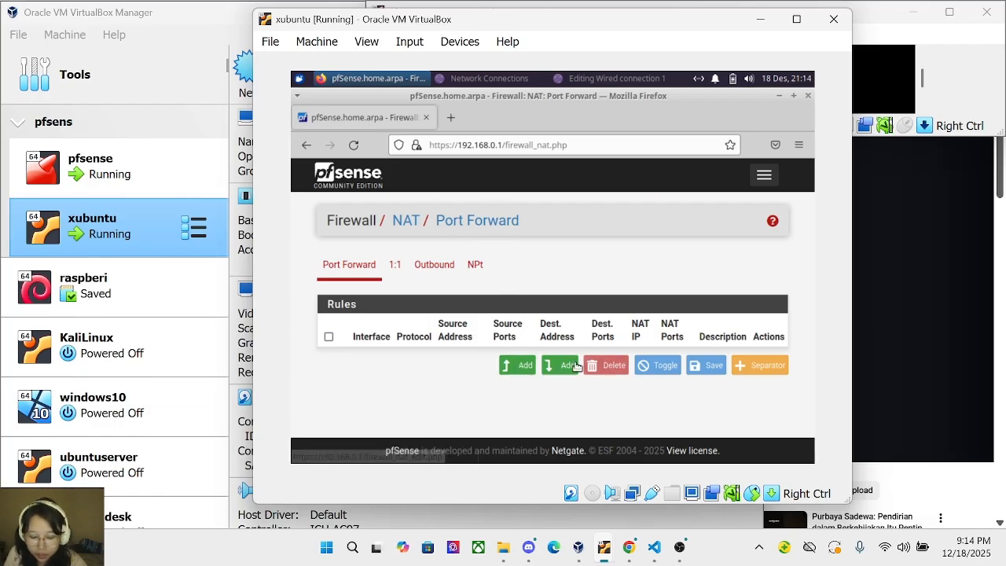
click(520, 366)
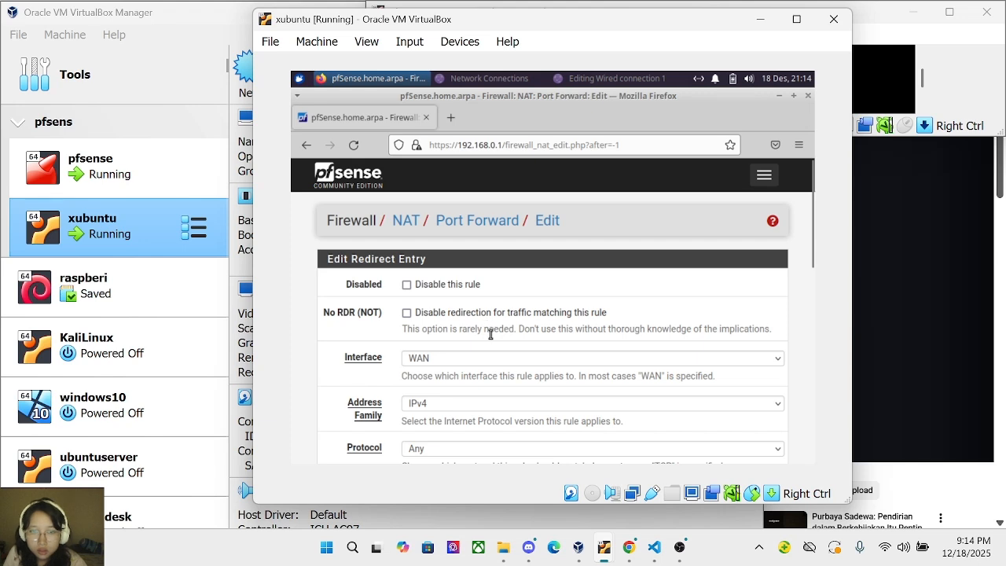
scroll(490, 334, down, 2)
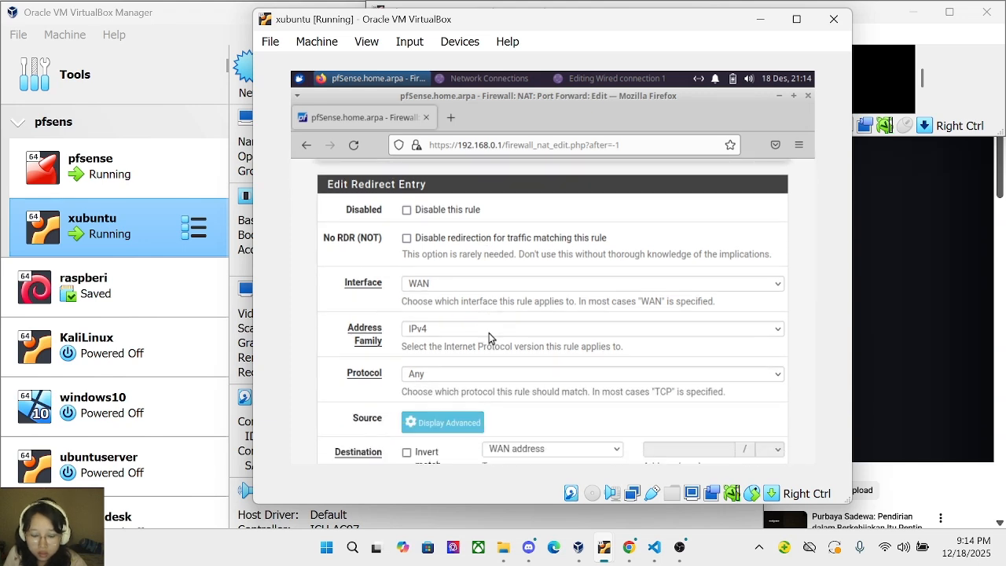
Open the rule's Protocol dropdown and browse its options (TCP, UDP, OSPF, SCTP…).
click(522, 377)
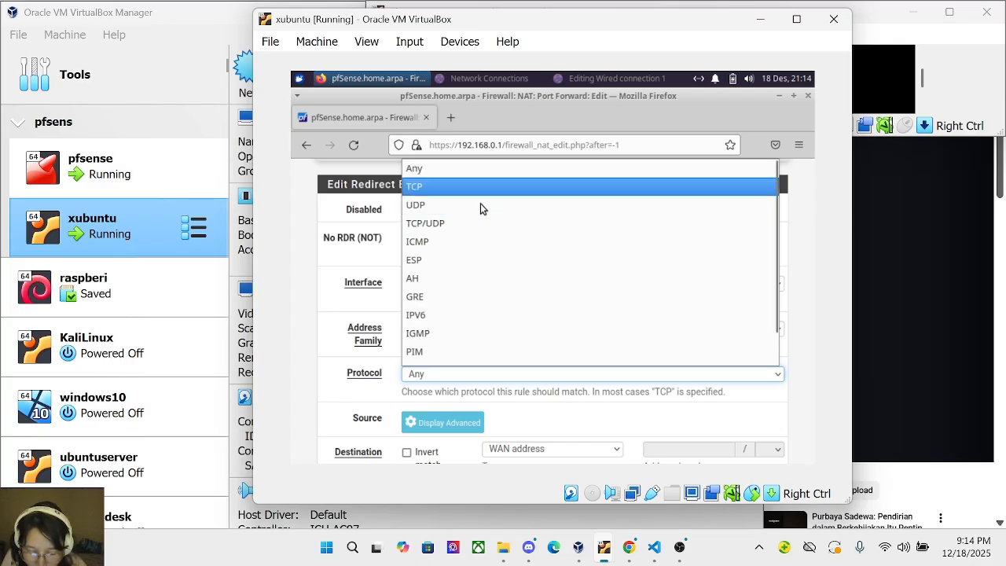
scroll(474, 286, down, 1)
scroll(474, 286, up, 1)
scroll(473, 286, down, 1)
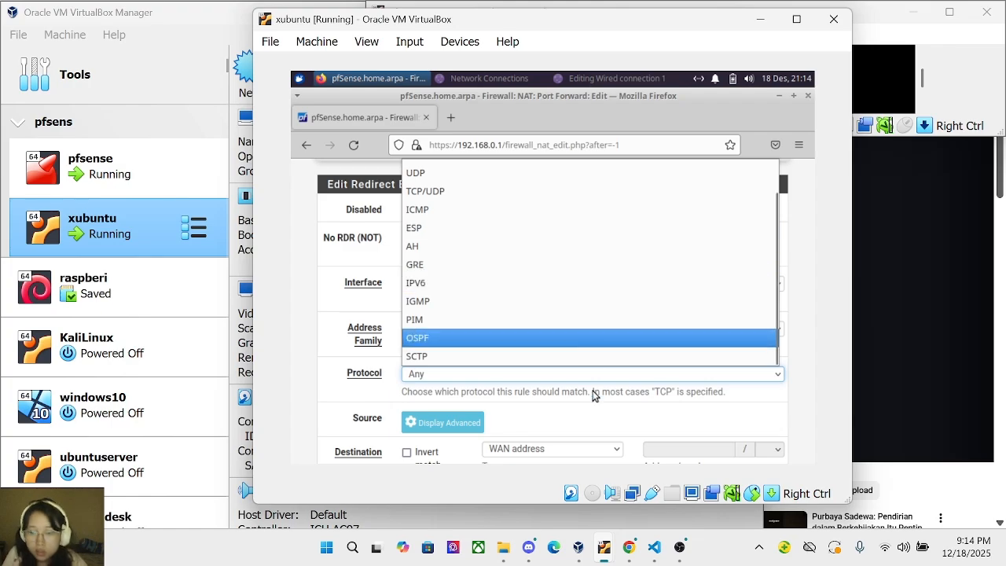
click(679, 547)
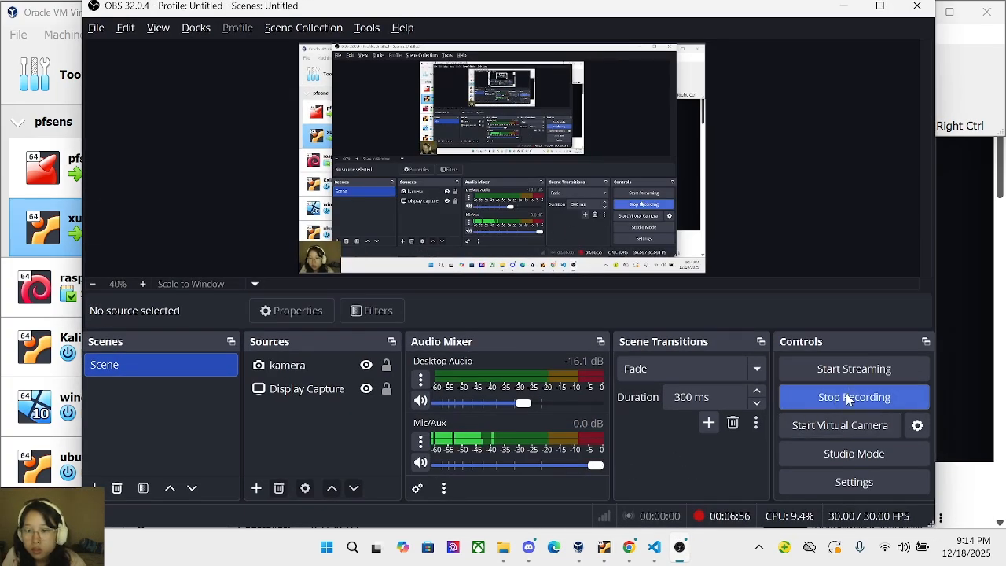
click(849, 396)
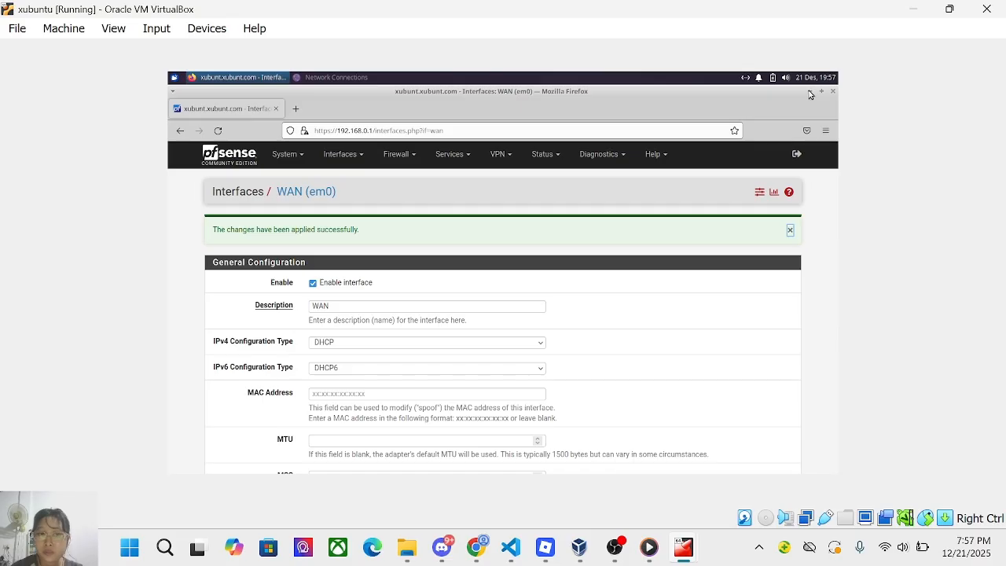
Open a Terminal Emulator on the Xubuntu desktop and run 'sudo apt update' with the sudo password.
click(810, 92)
click(175, 78)
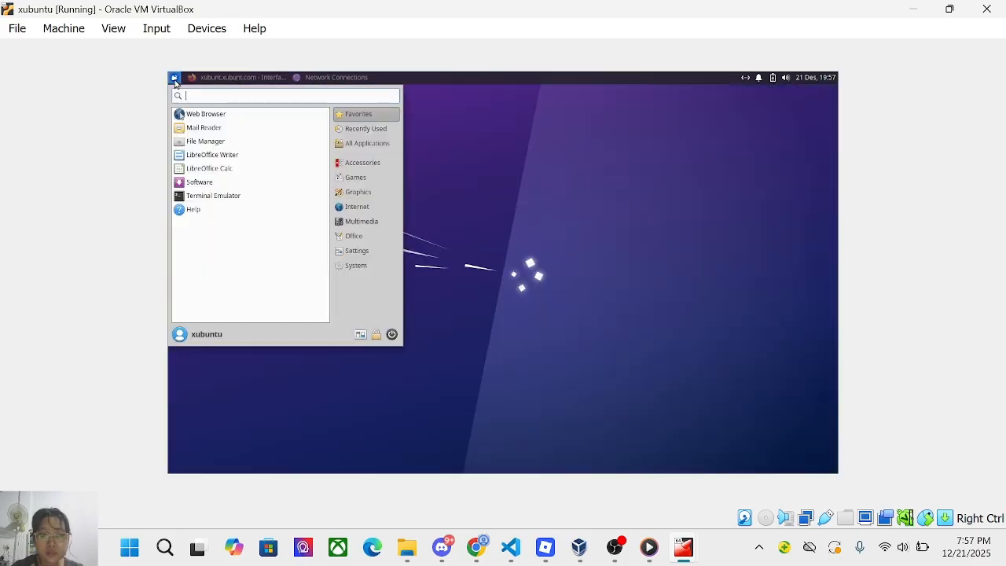
click(224, 196)
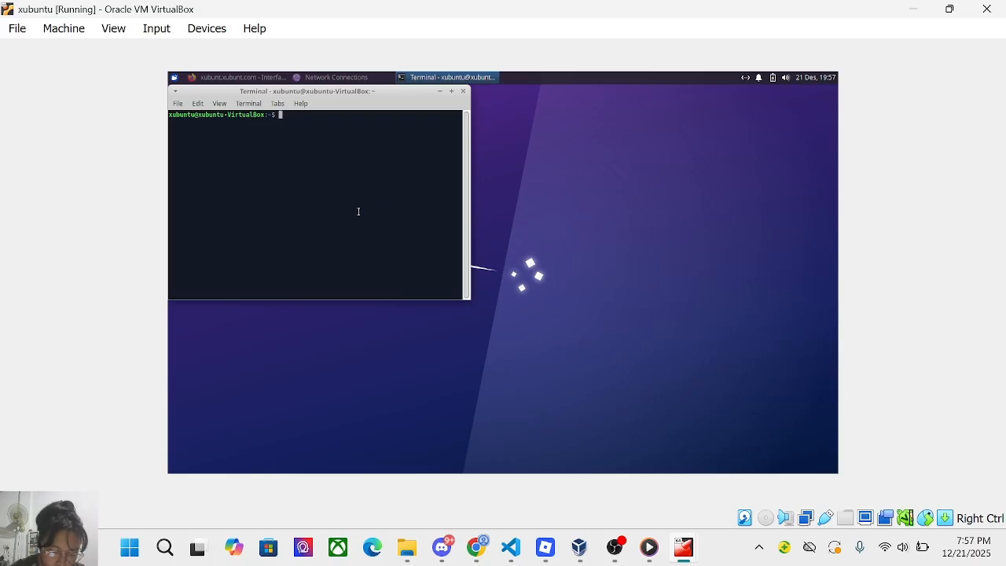
text(su)
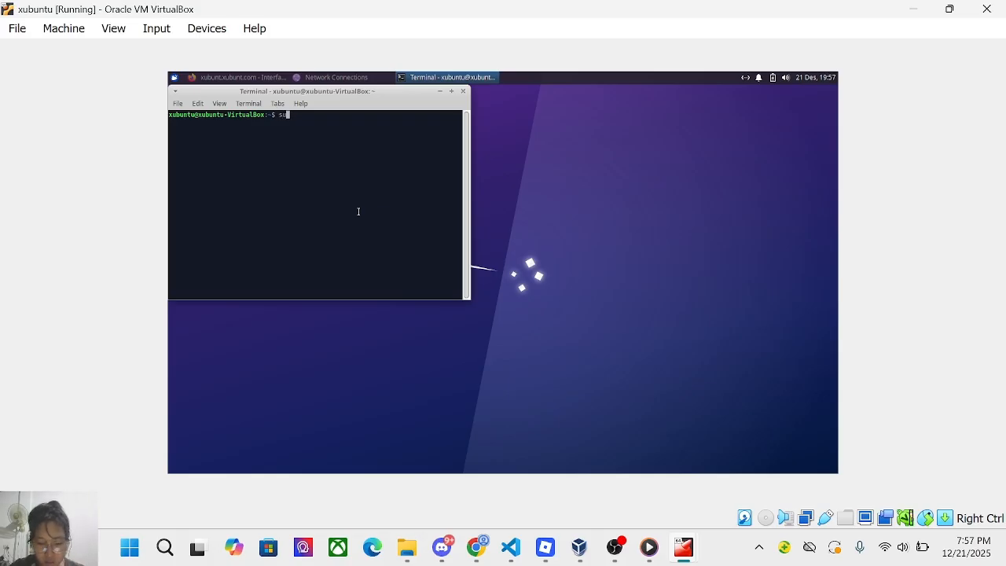
text(do )
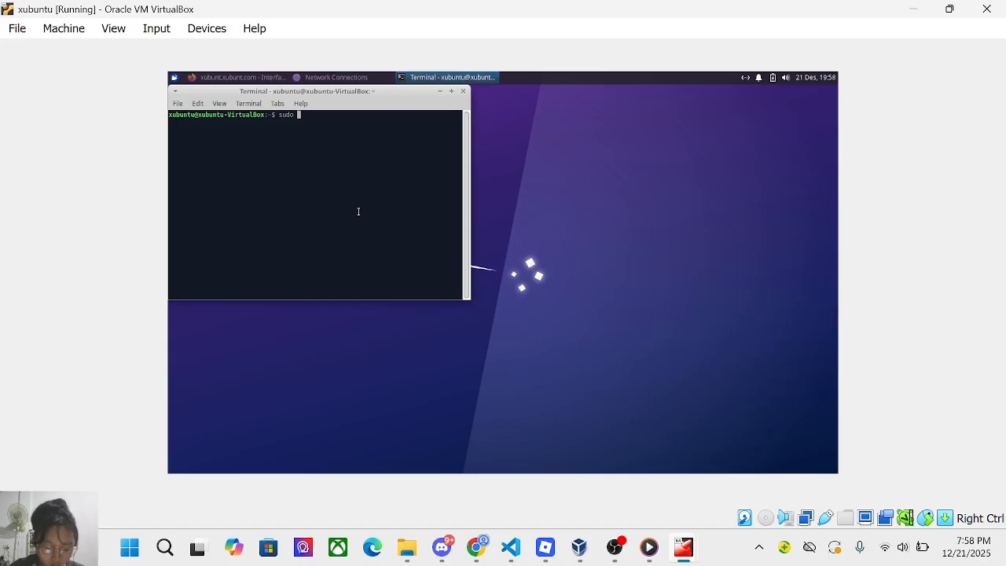
text(a)
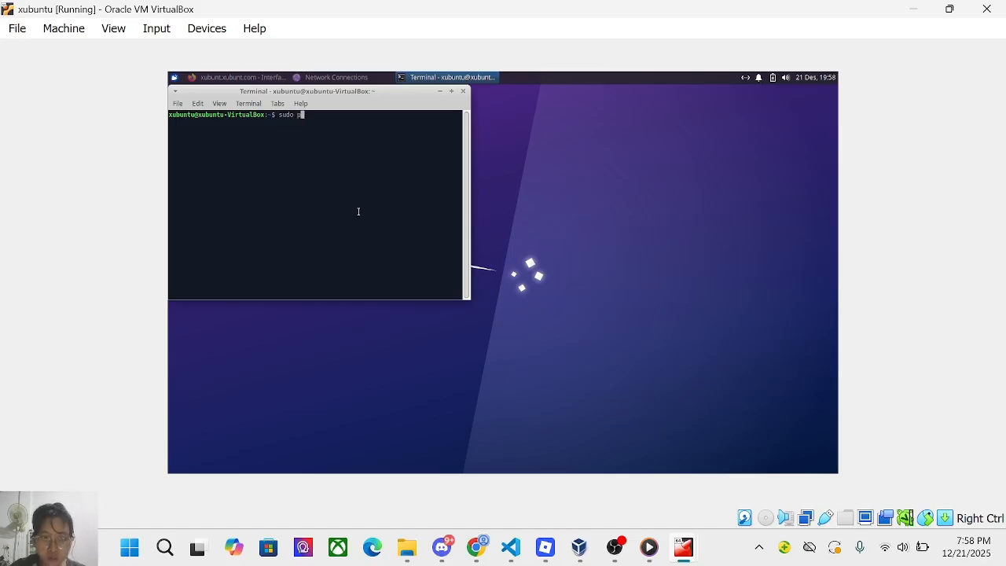
text(apt)
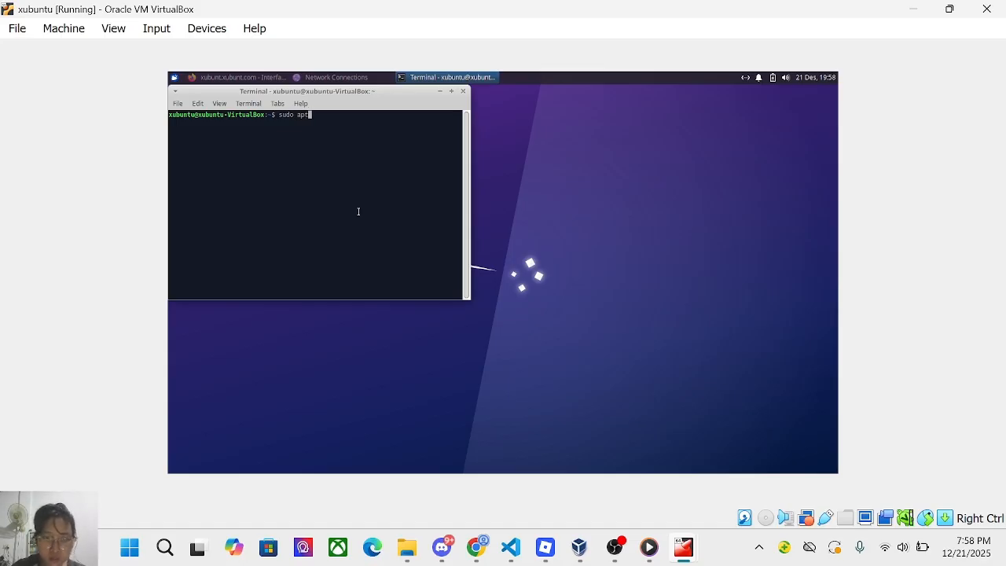
text( update -y)
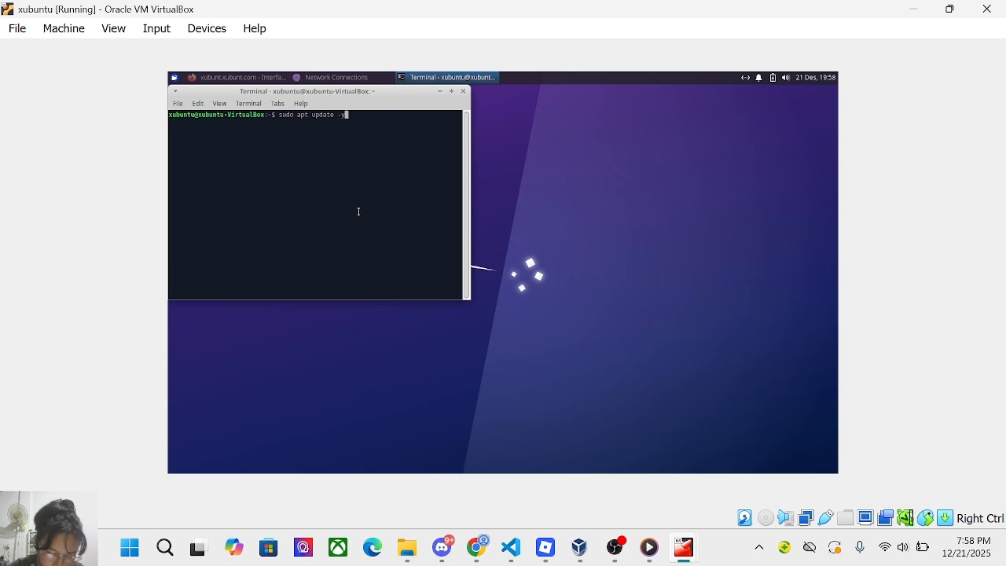
key(Return)
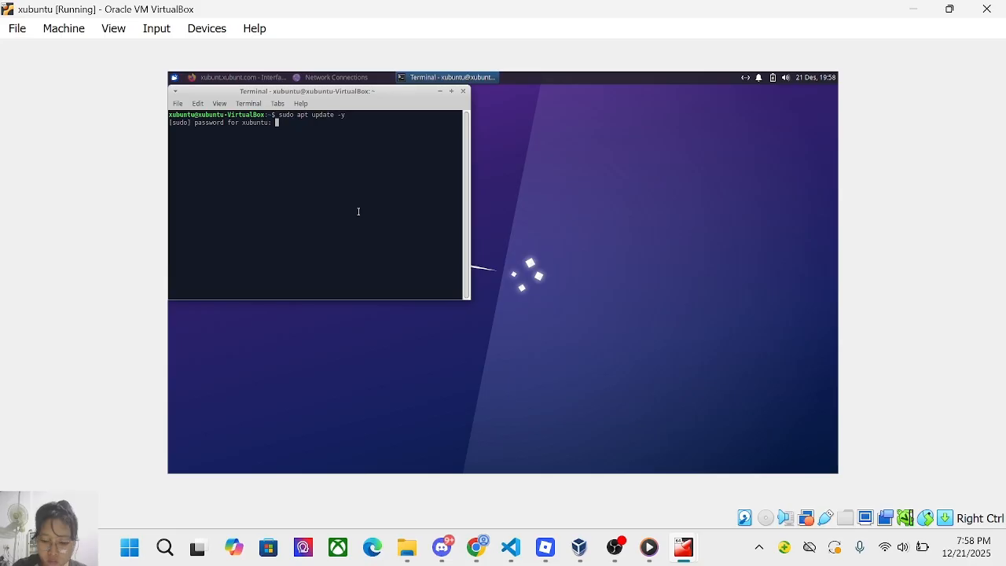
key(Return)
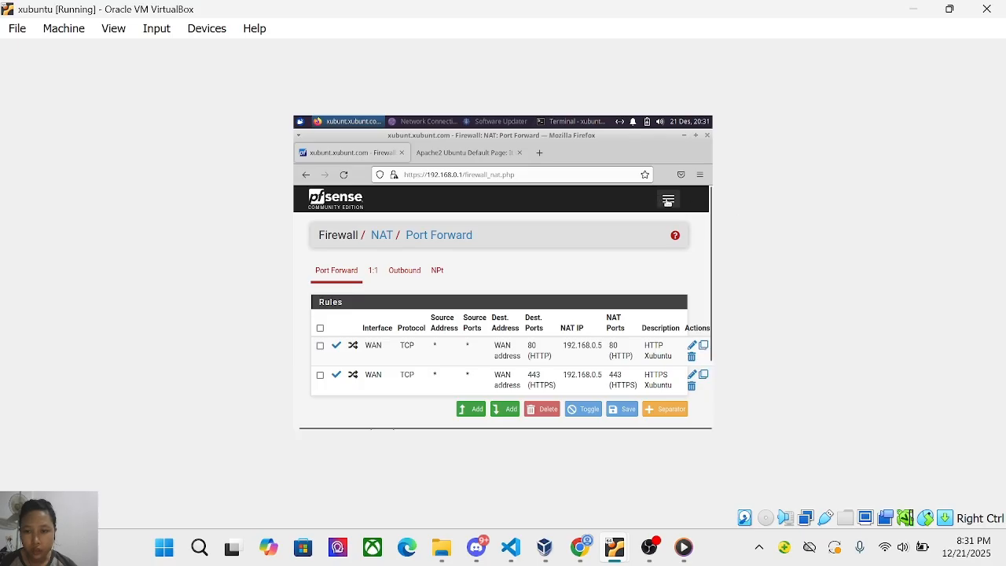
Under System > Package Manager > Available Packages, search 'snort' and choose Install on it.
click(668, 199)
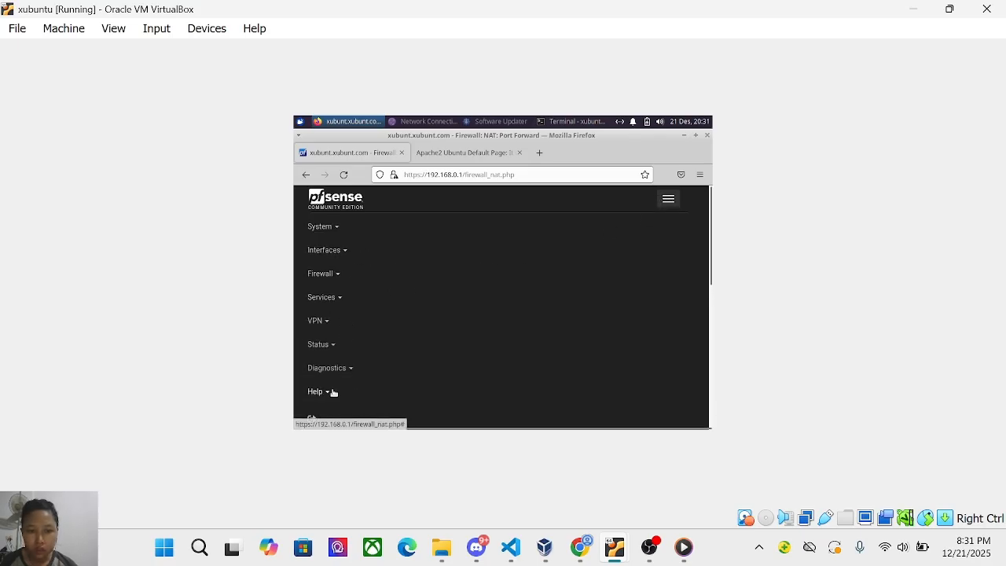
click(333, 227)
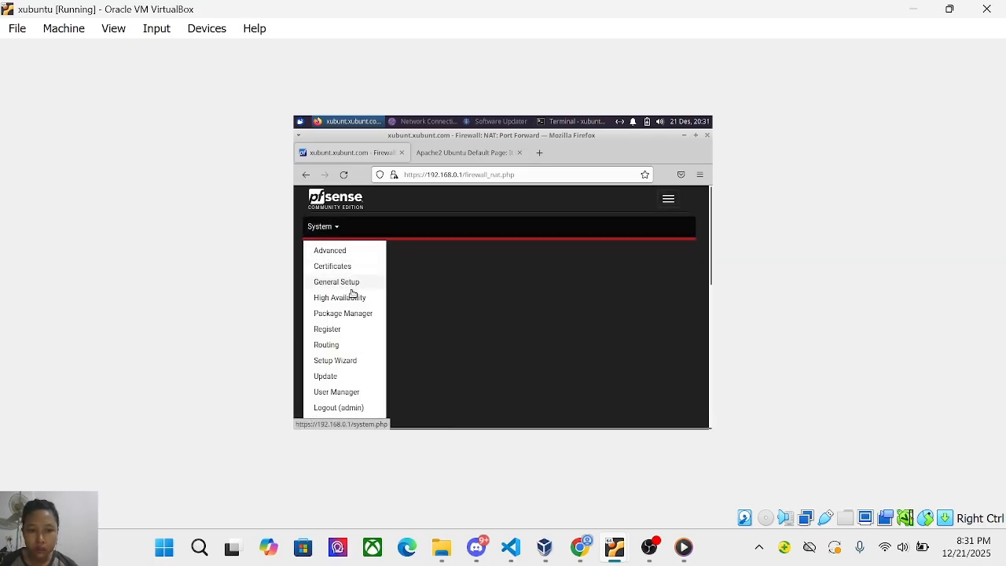
click(355, 314)
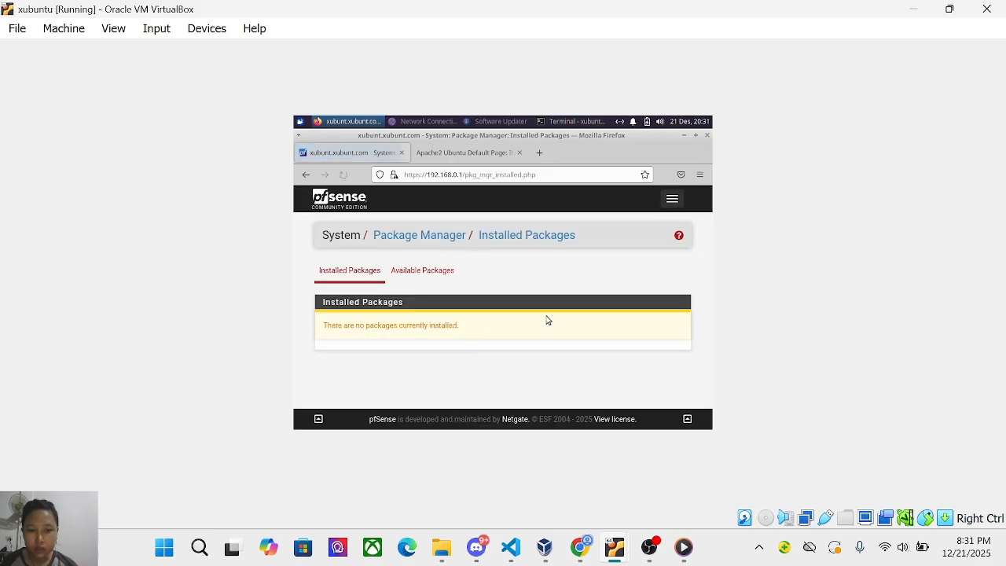
click(407, 272)
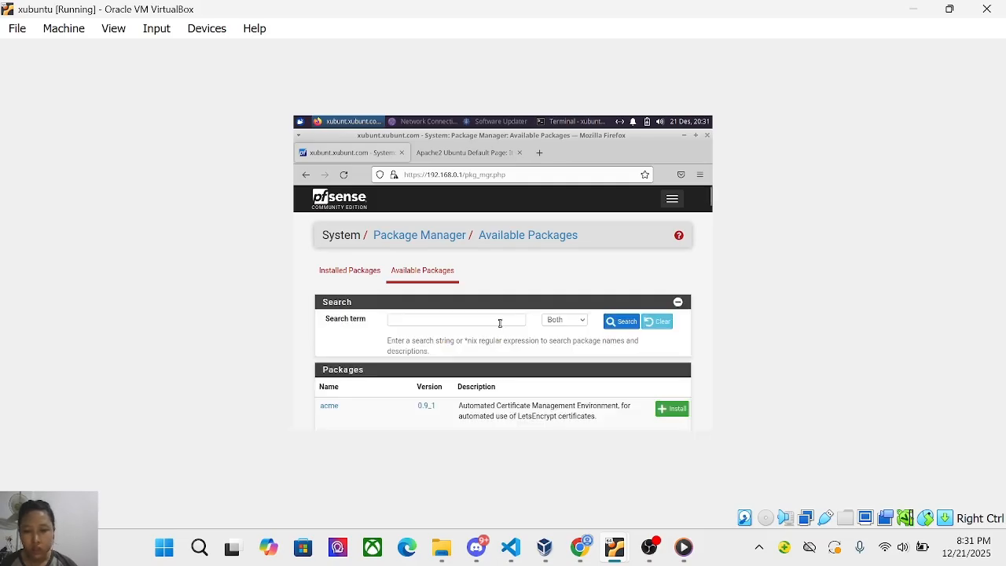
click(497, 322)
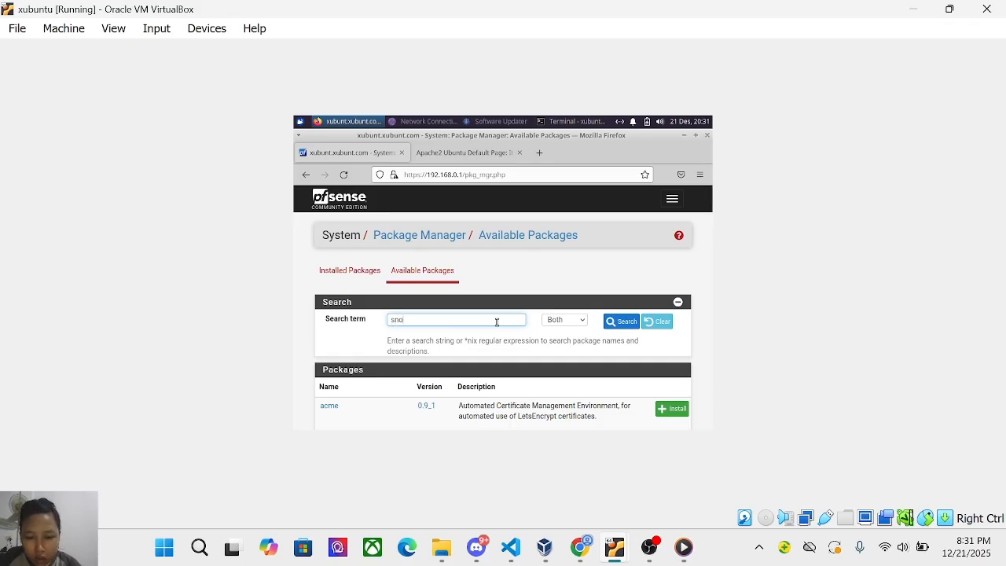
text(snort)
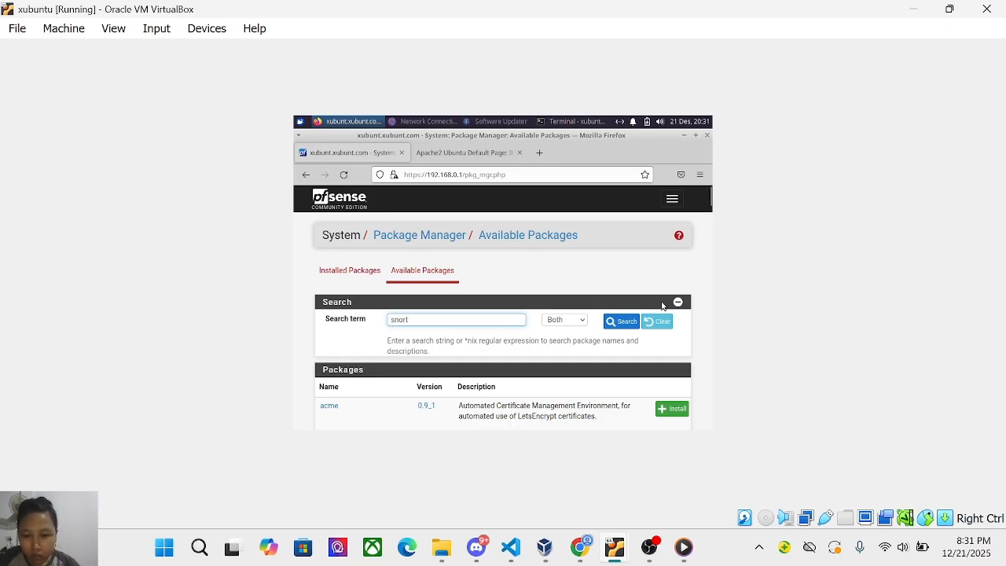
click(618, 323)
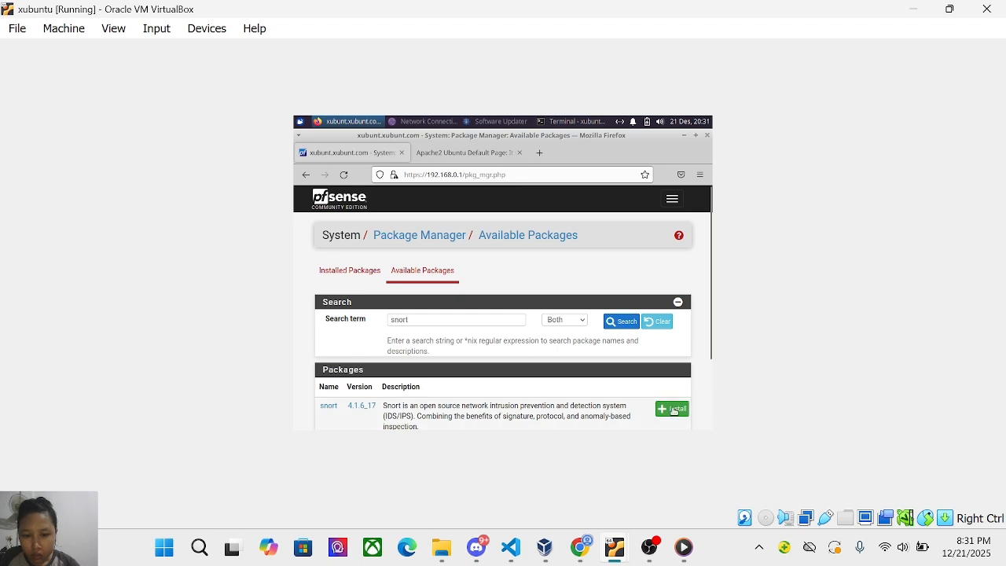
click(676, 410)
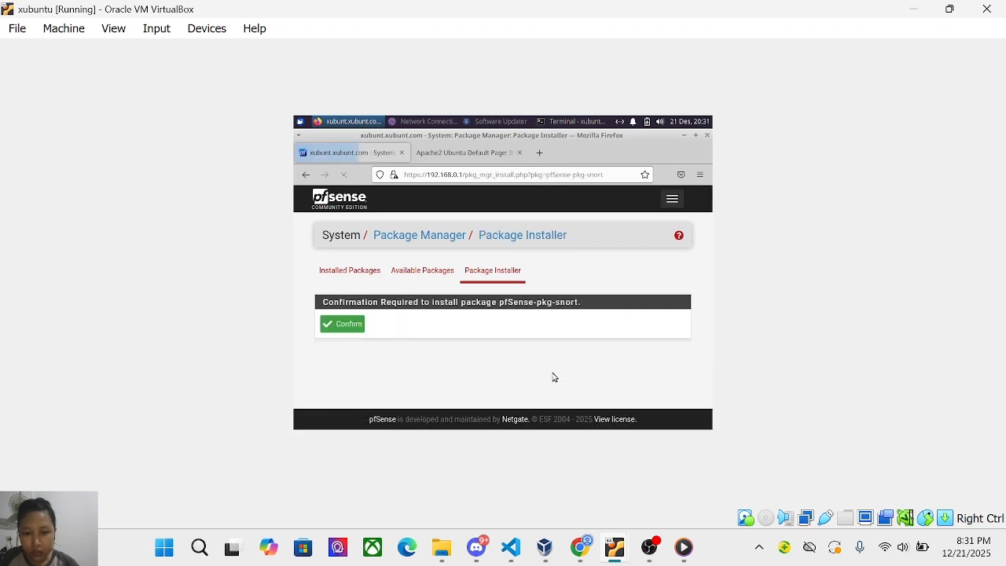
Confirm installing pfSense-pkg-snort and let the install log run to completion.
click(342, 324)
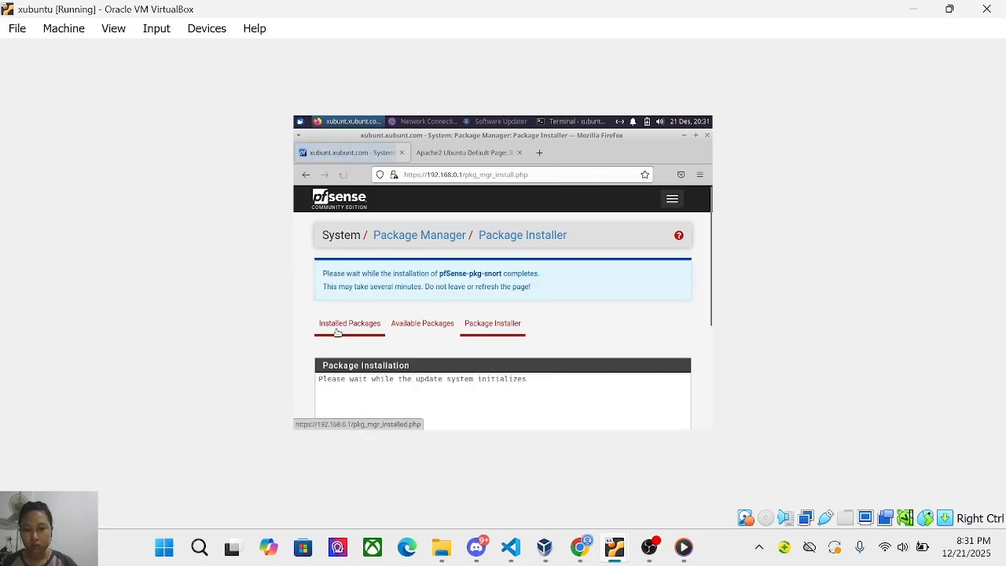
scroll(462, 370, down, 5)
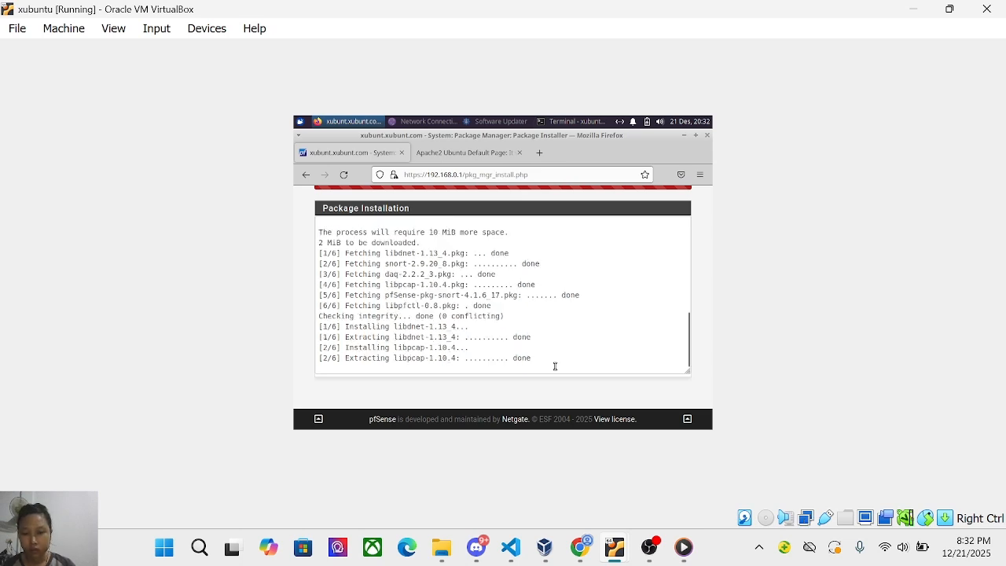
mouse_move(652, 560)
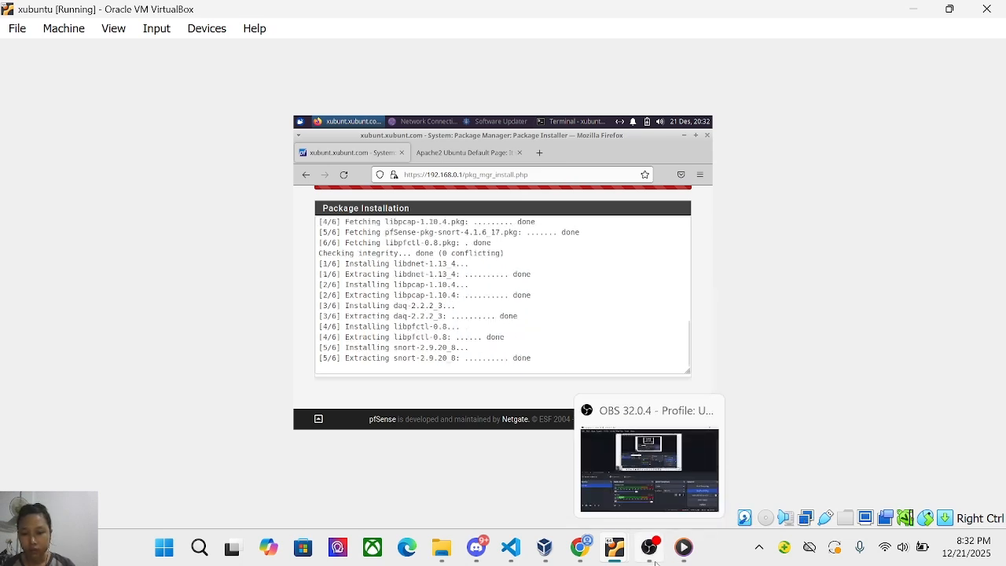
click(652, 559)
click(650, 559)
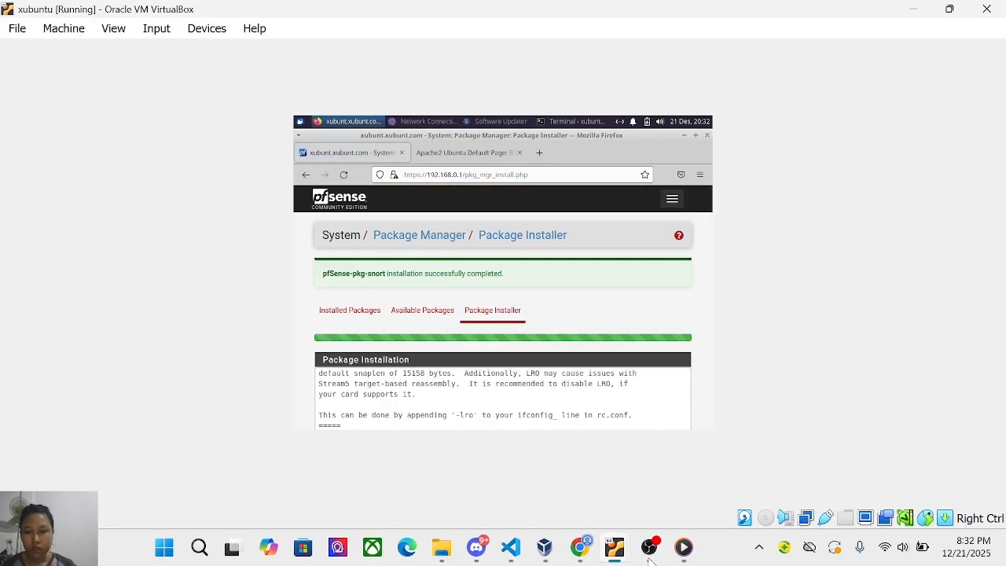
scroll(522, 409, down, 3)
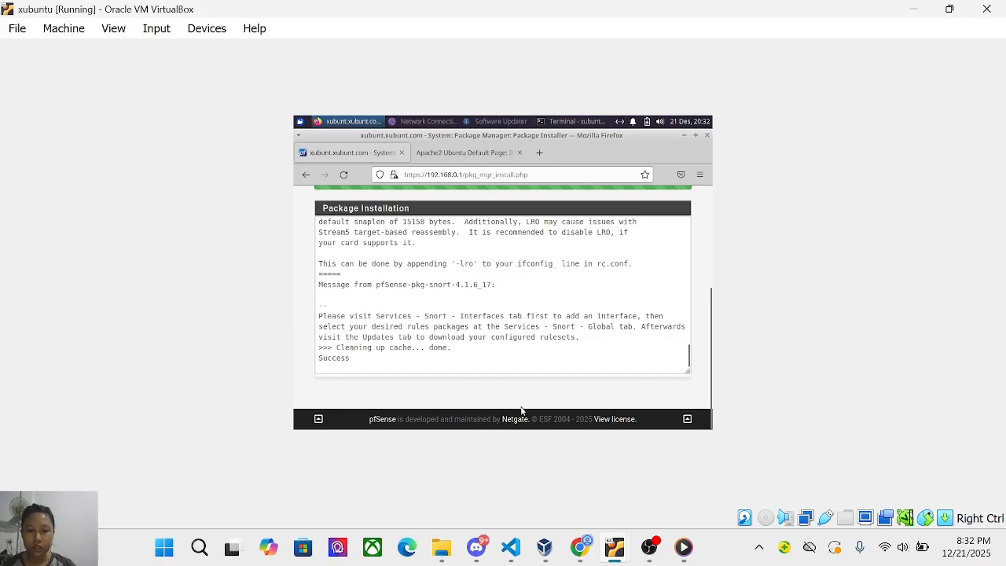
click(649, 547)
click(830, 401)
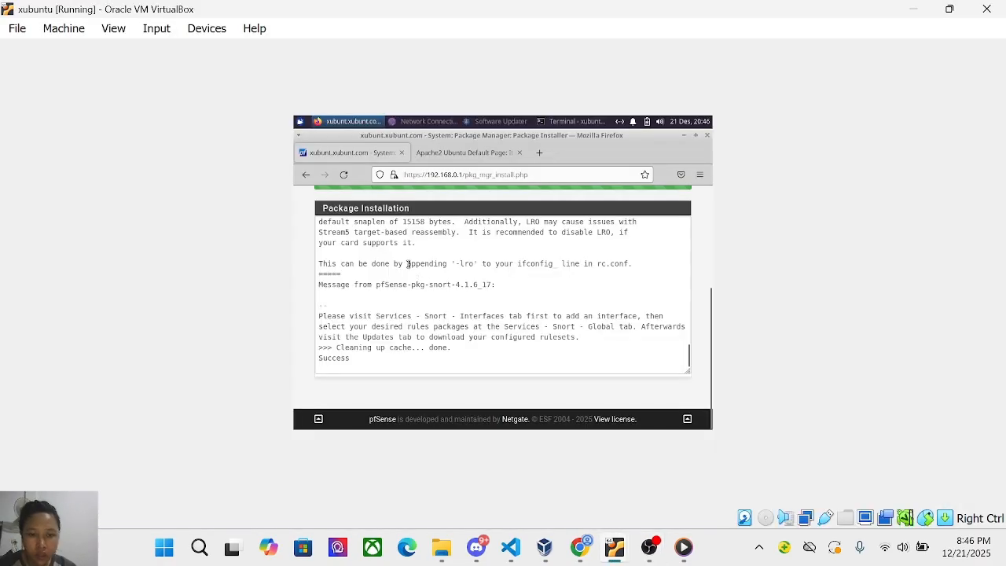
Scroll back to the top to see the success message for Snort 2.9.20.
scroll(464, 236, up, 10)
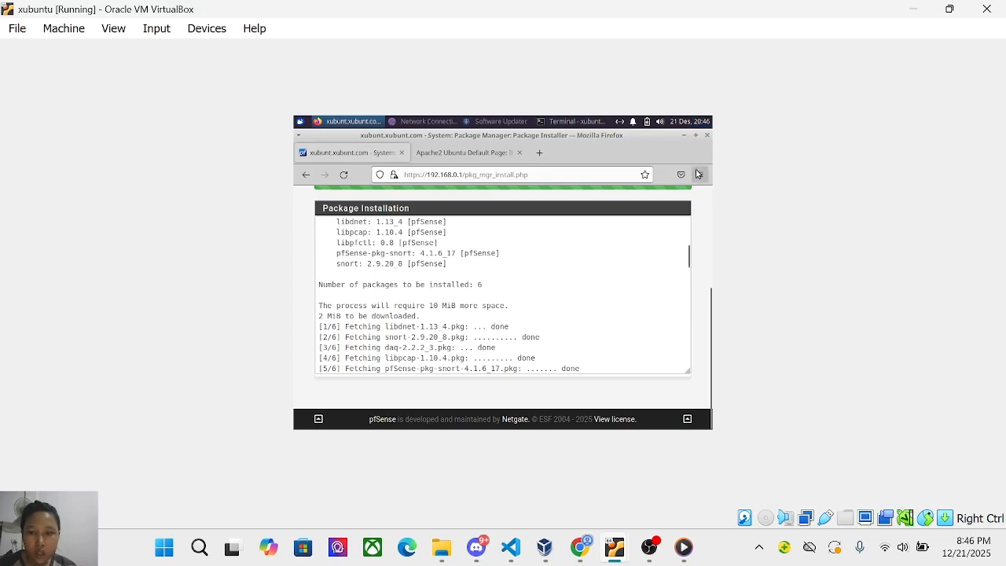
click(698, 175)
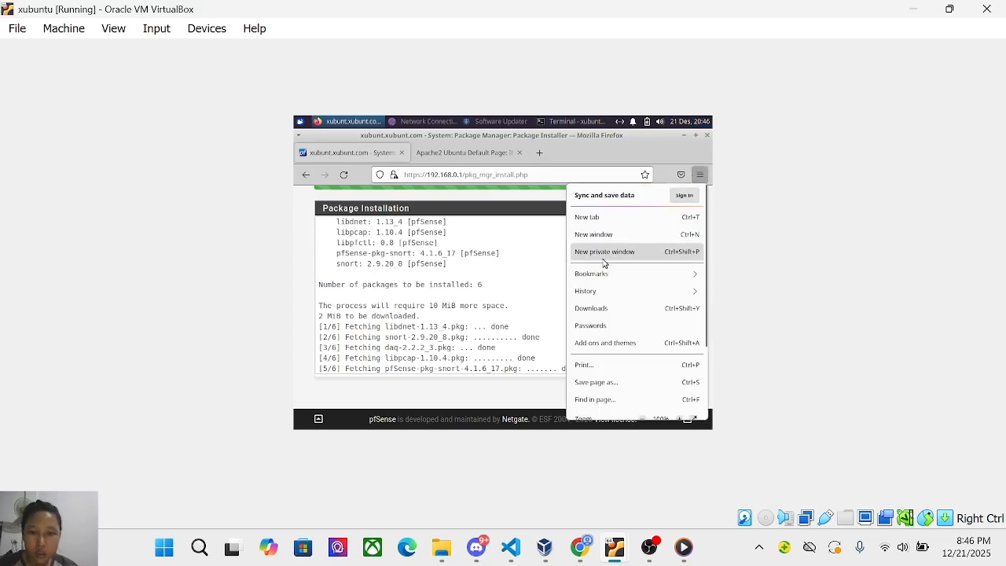
click(561, 254)
scroll(561, 254, up, 5)
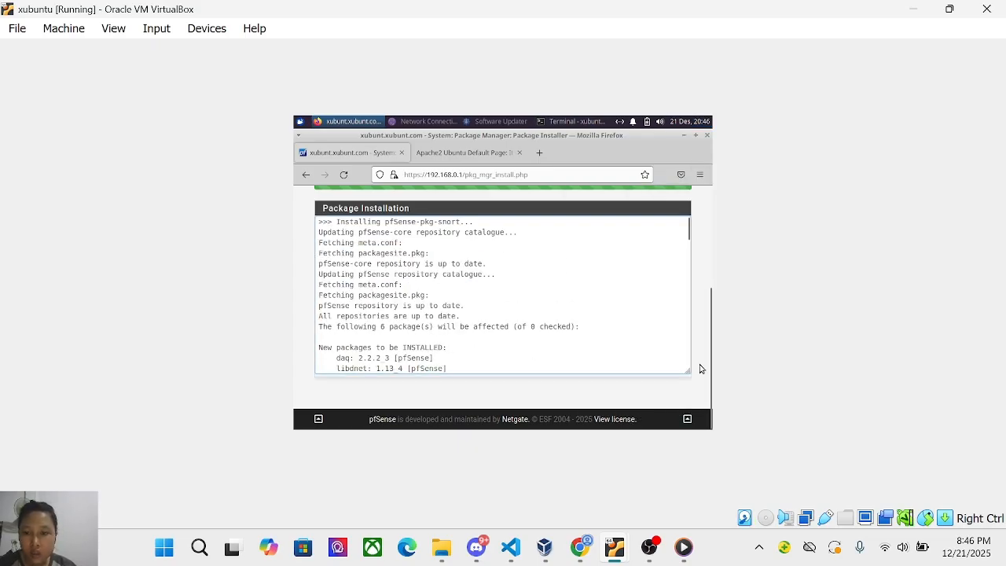
drag(710, 371, 707, 195)
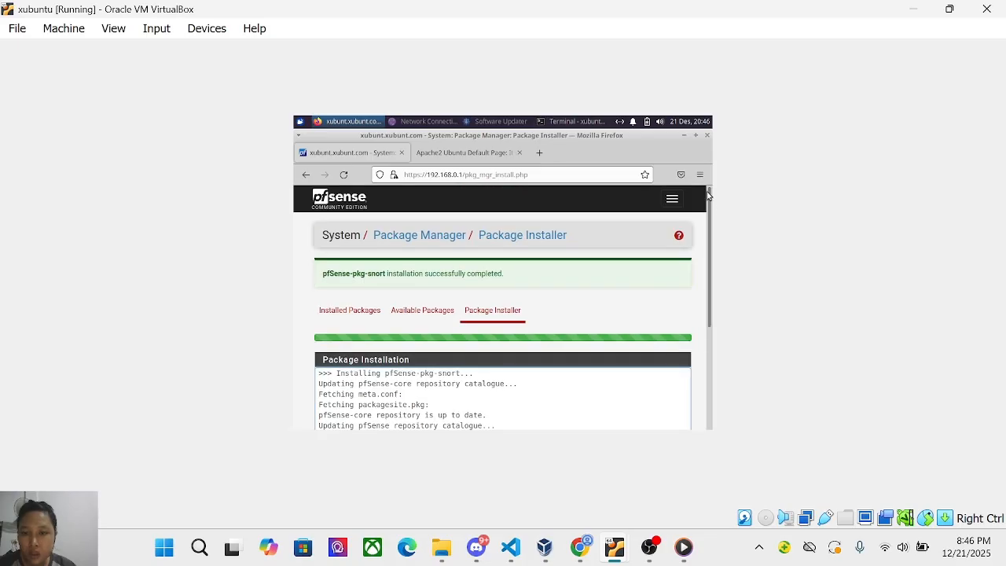
click(669, 199)
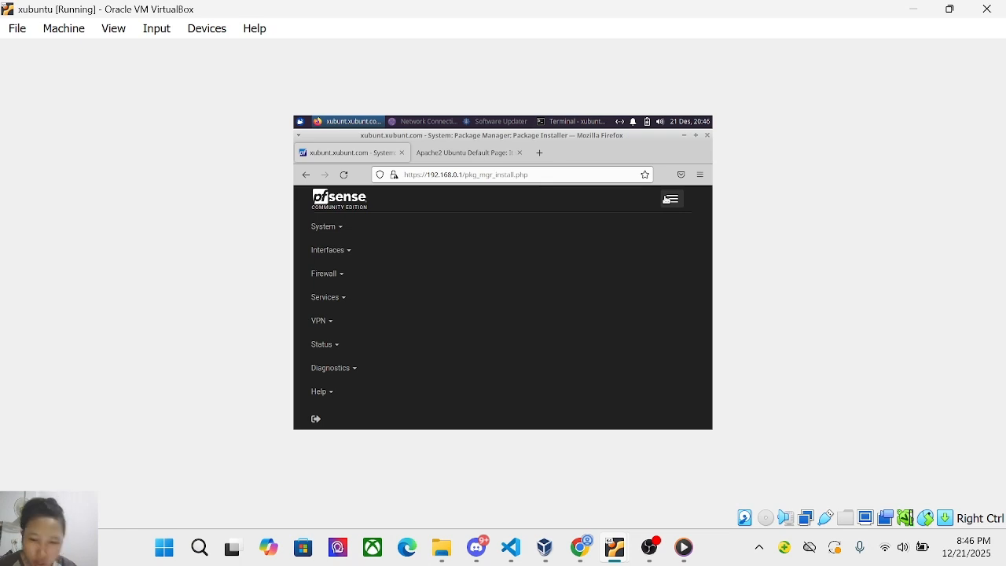
Go to Services > Snort in the pfSense menu.
click(348, 301)
scroll(351, 415, down, 3)
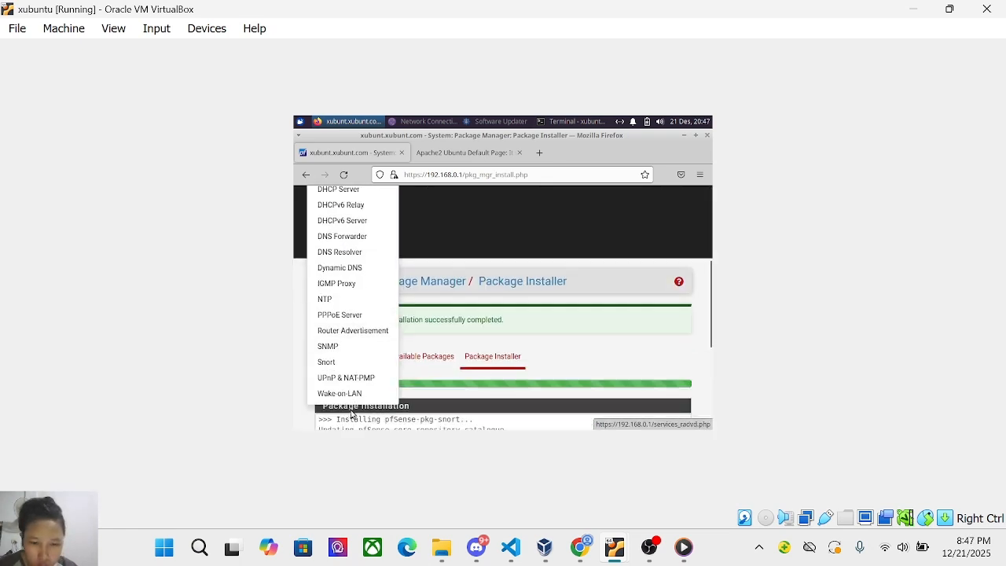
click(326, 362)
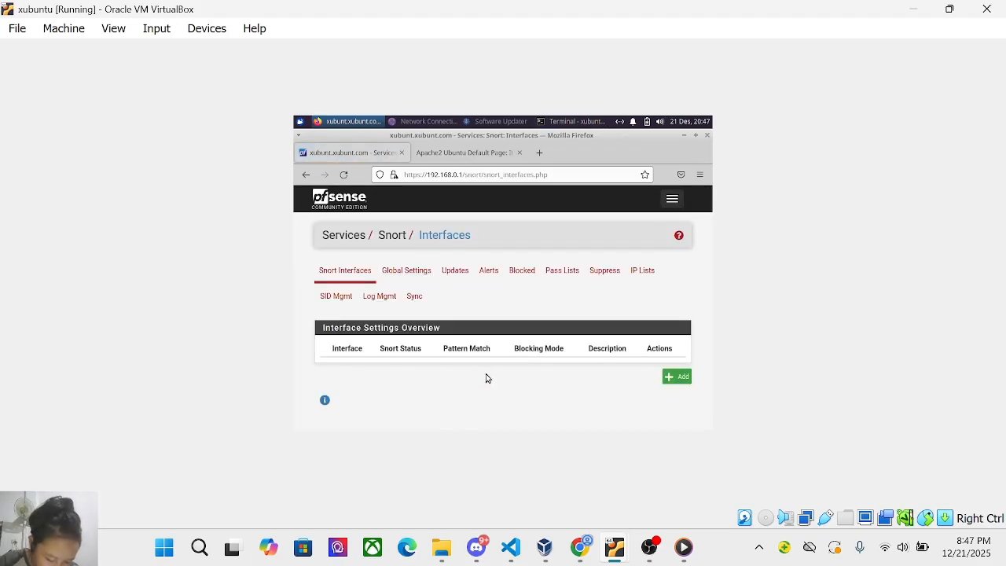
Open Snort's Global Settings and enable Snort Subscriber (VRT) rule downloads.
click(405, 280)
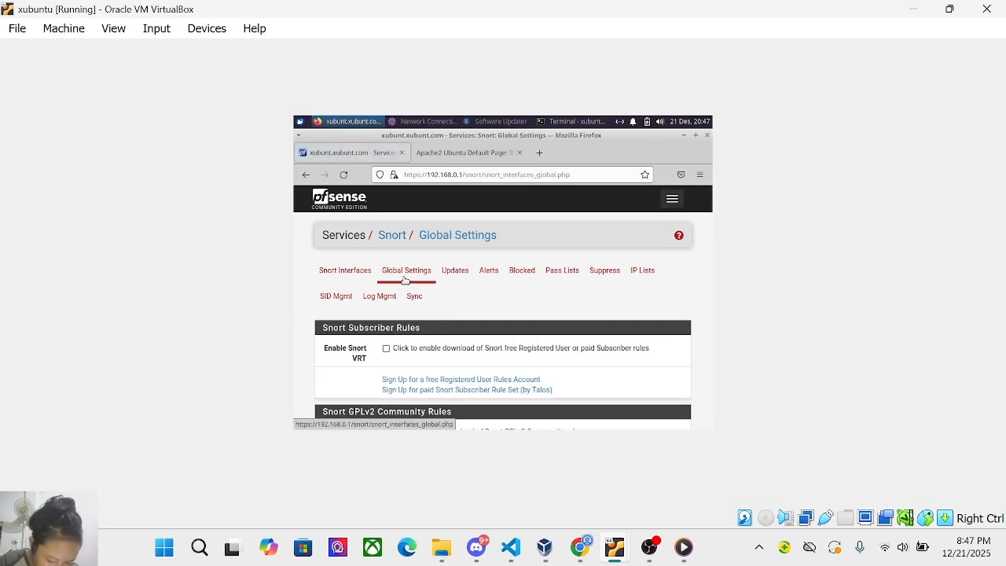
scroll(424, 330, down, 3)
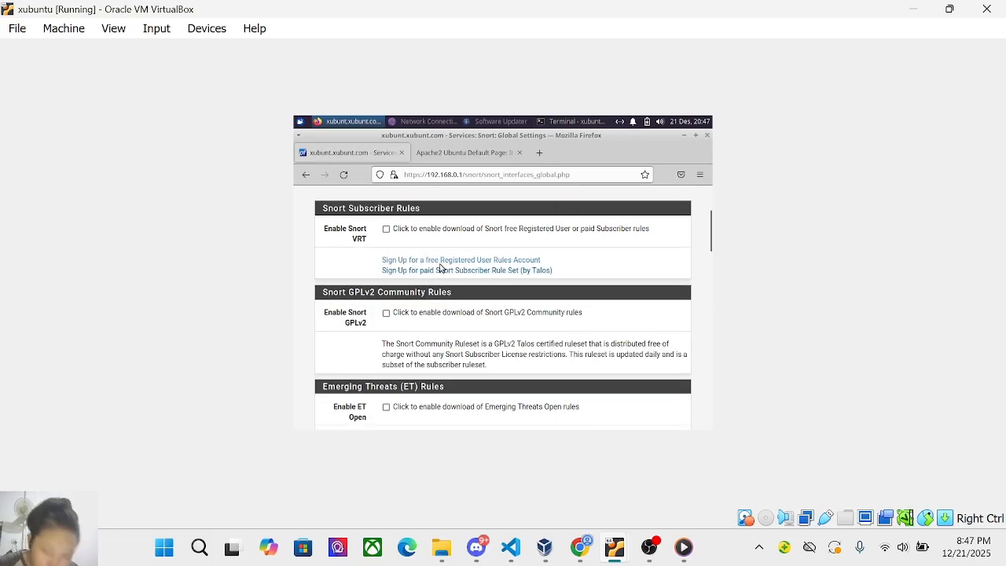
click(386, 230)
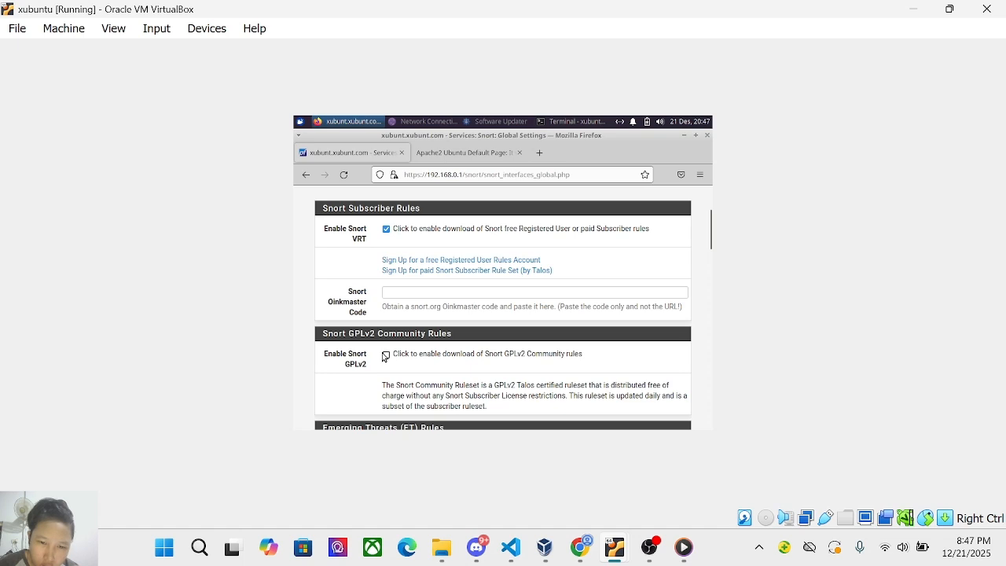
scroll(384, 357, down, 4)
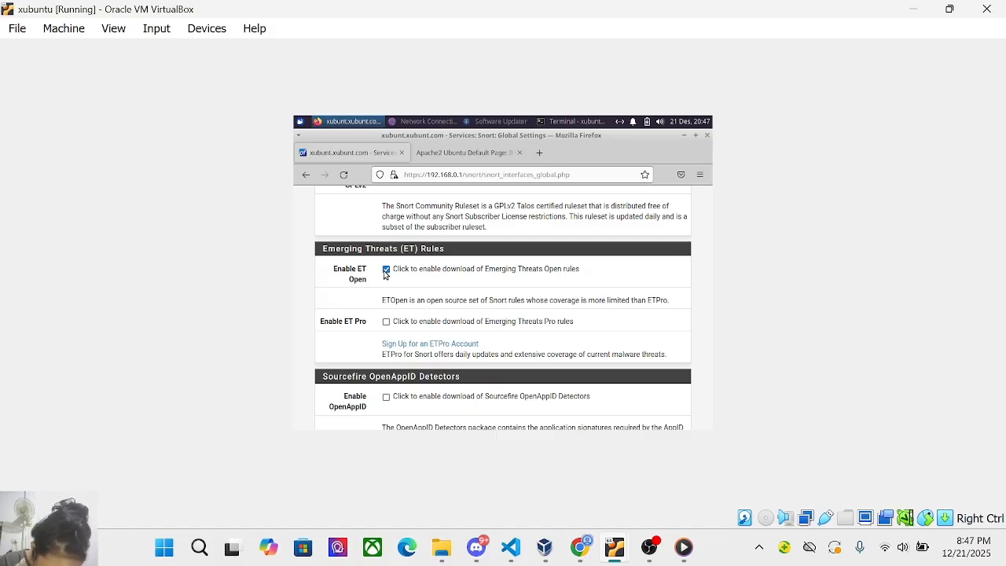
scroll(385, 277, down, 3)
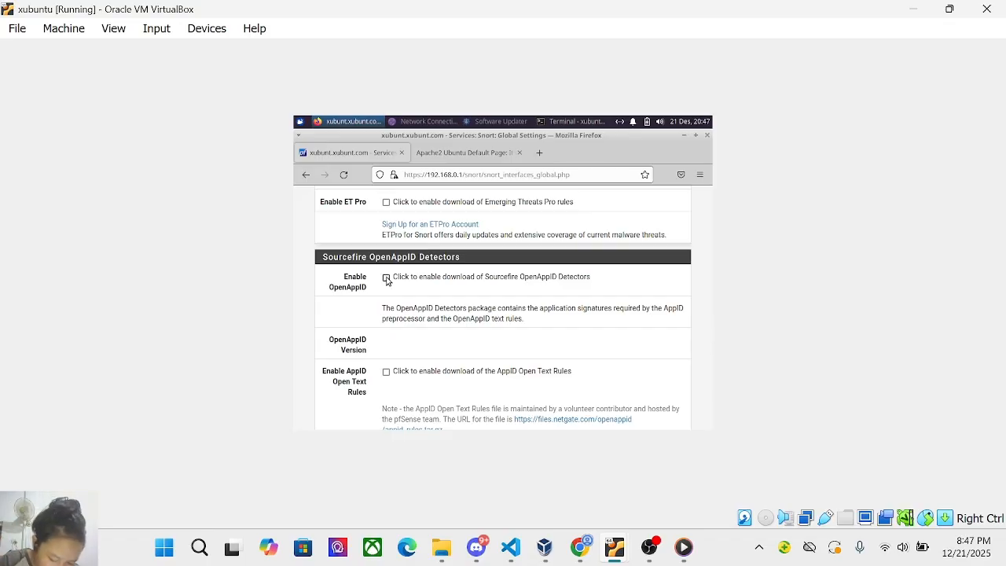
Enable downloads of Sourcefire OpenAppID detectors and AppID Open Text rules.
click(386, 278)
click(386, 371)
scroll(386, 372, down, 5)
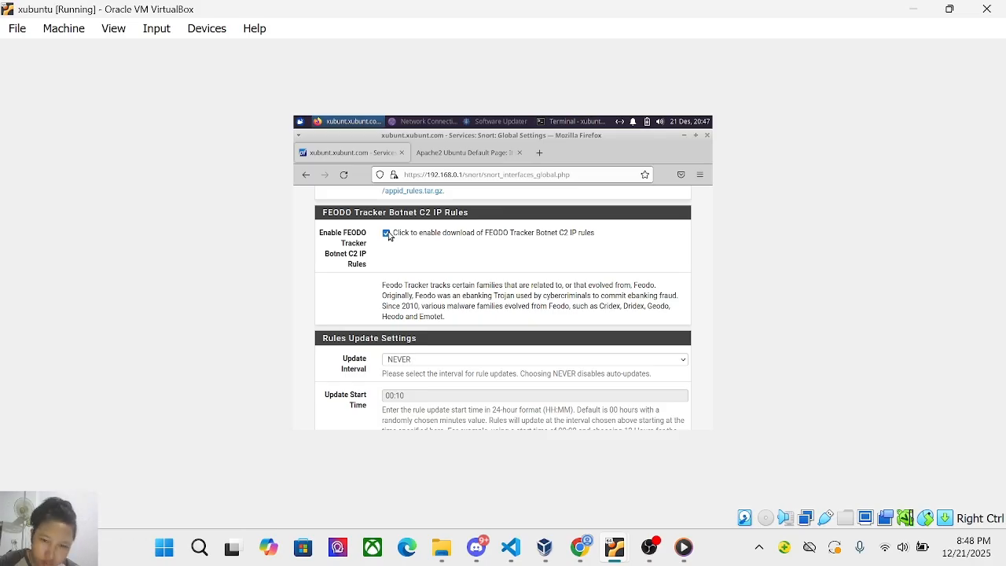
scroll(392, 318, down, 3)
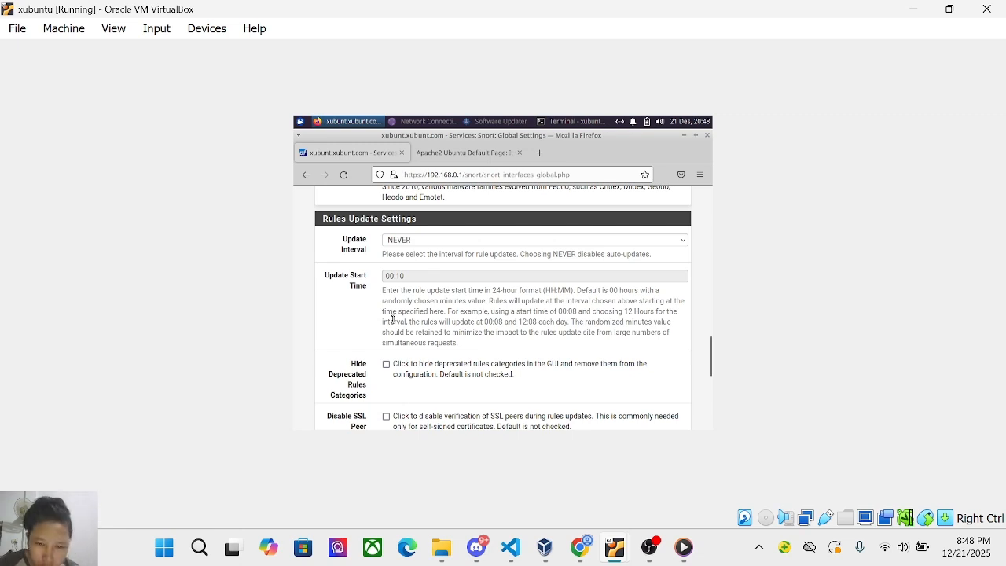
scroll(393, 320, down, 2)
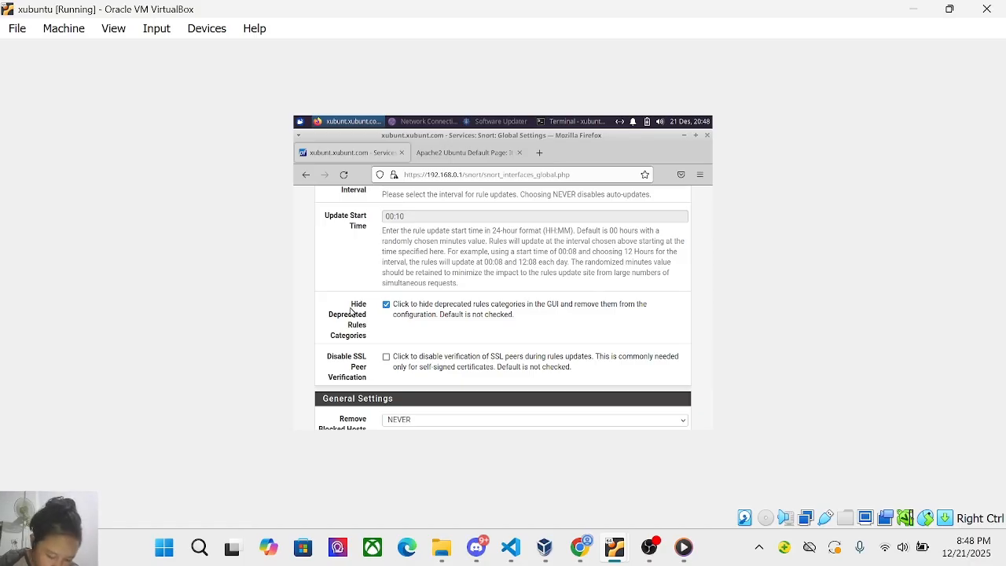
Set Remove Blocked Hosts Interval to 3 HOURS and tick Remove Blocked Hosts After Deinstall.
scroll(429, 320, down, 5)
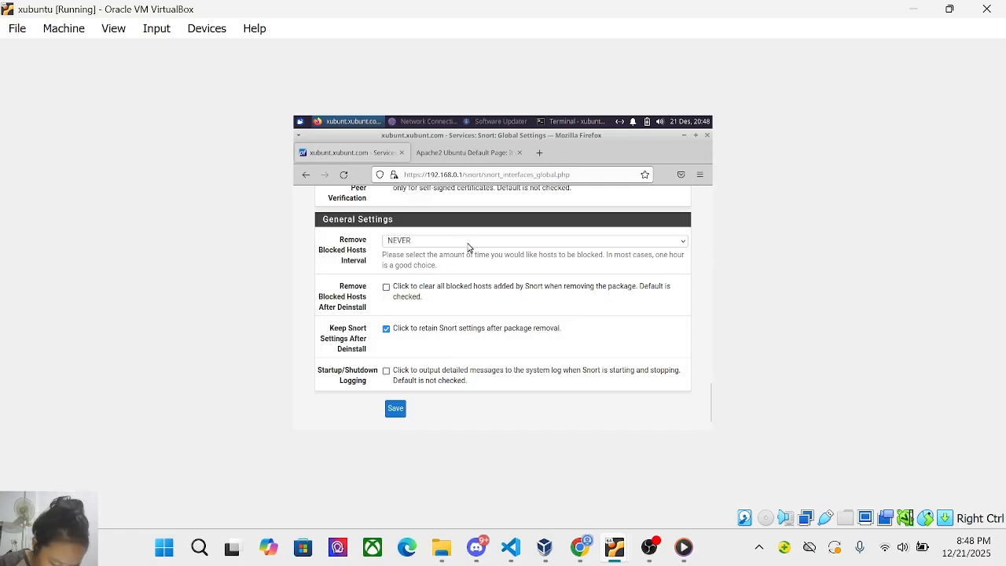
click(468, 243)
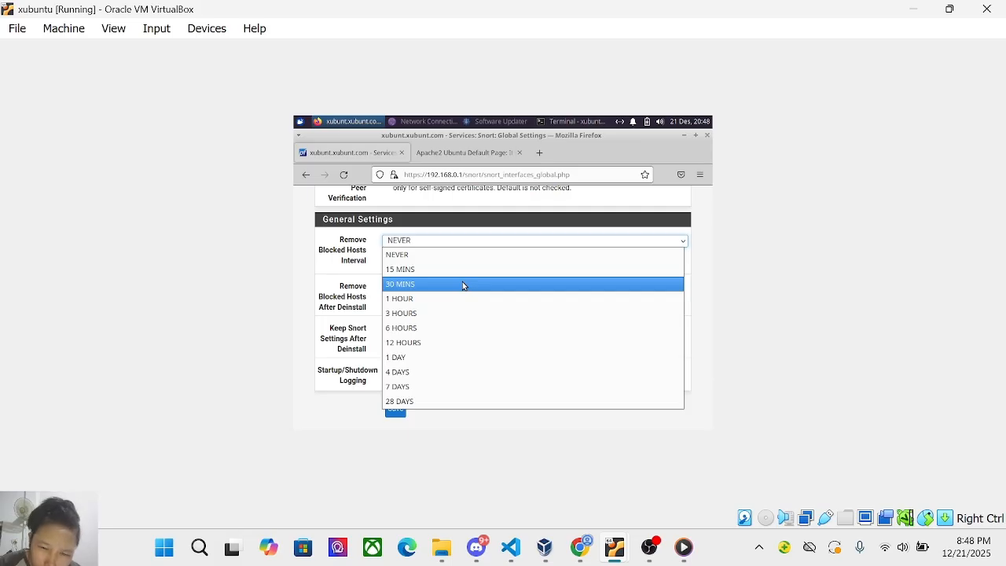
click(455, 312)
scroll(455, 310, down, 1)
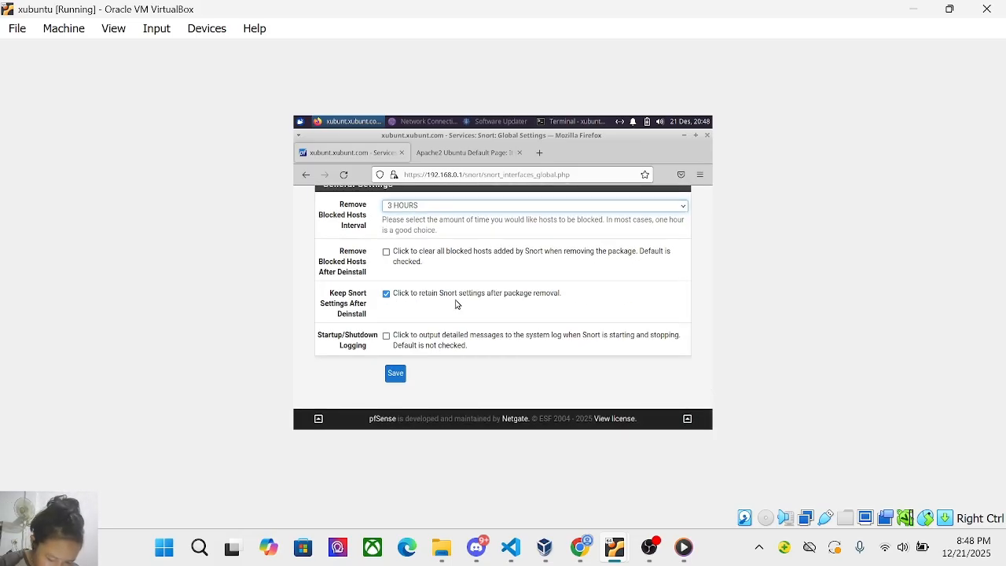
click(386, 252)
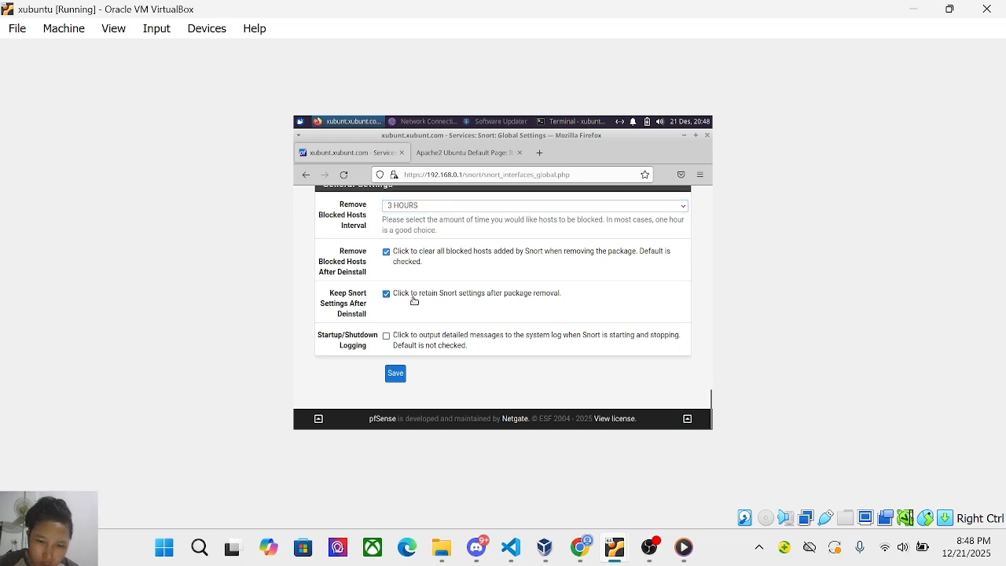
scroll(413, 301, up, 10)
scroll(413, 298, down, 2)
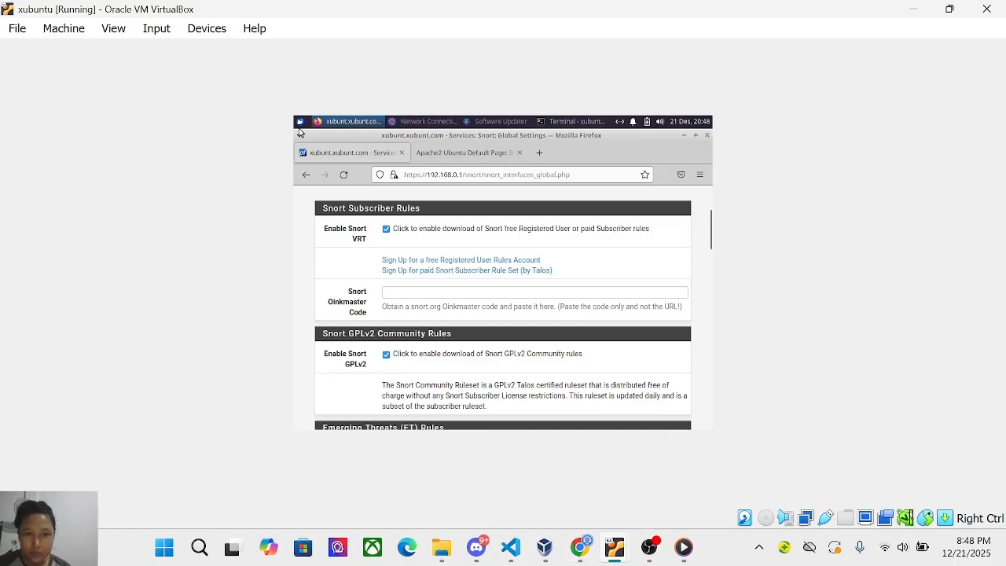
Fill in the Oinkmaster code, save Snort's Global Settings, then go to the Updates page.
click(649, 547)
click(821, 408)
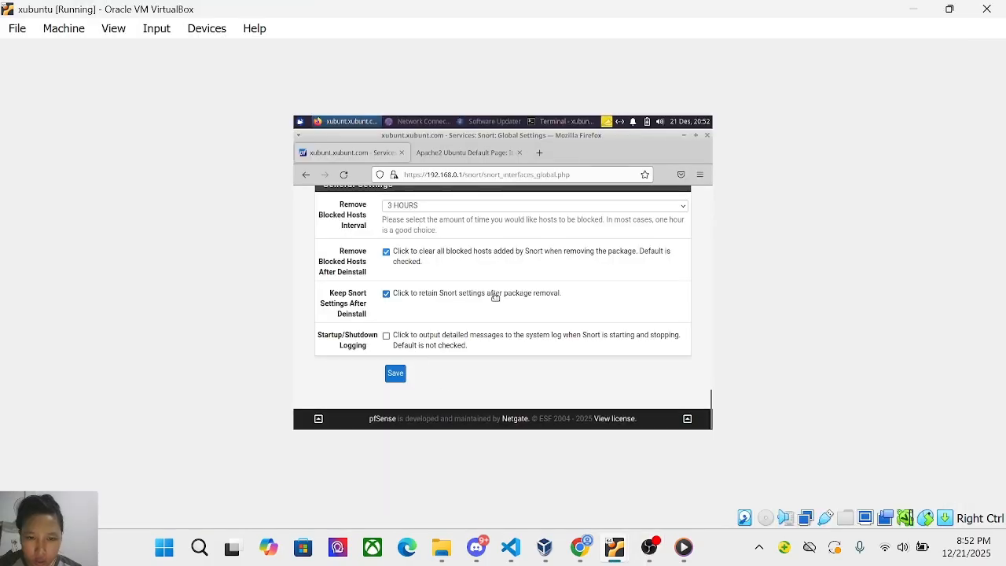
scroll(494, 297, up, 5)
scroll(494, 297, up, 10)
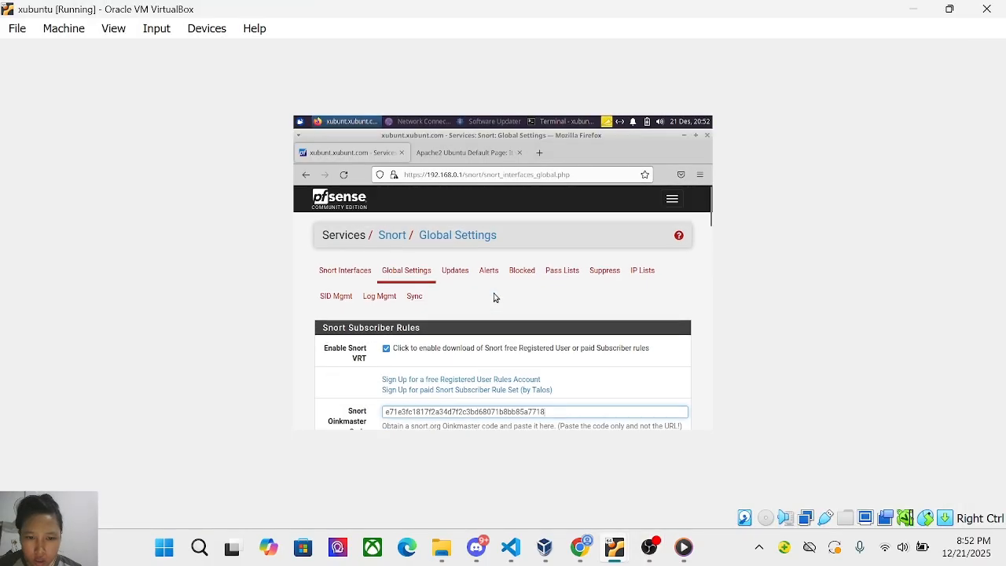
scroll(495, 296, down, 20)
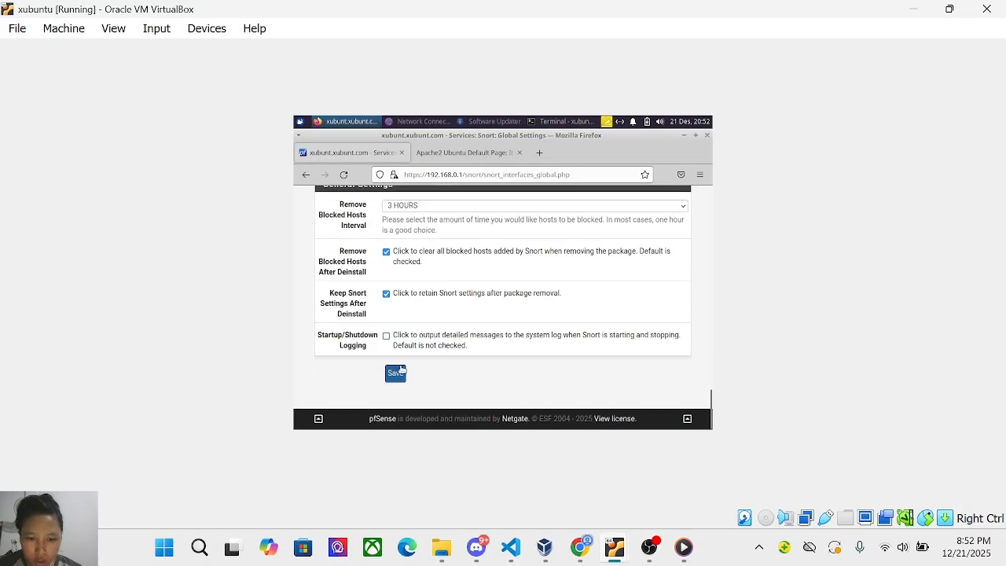
click(398, 377)
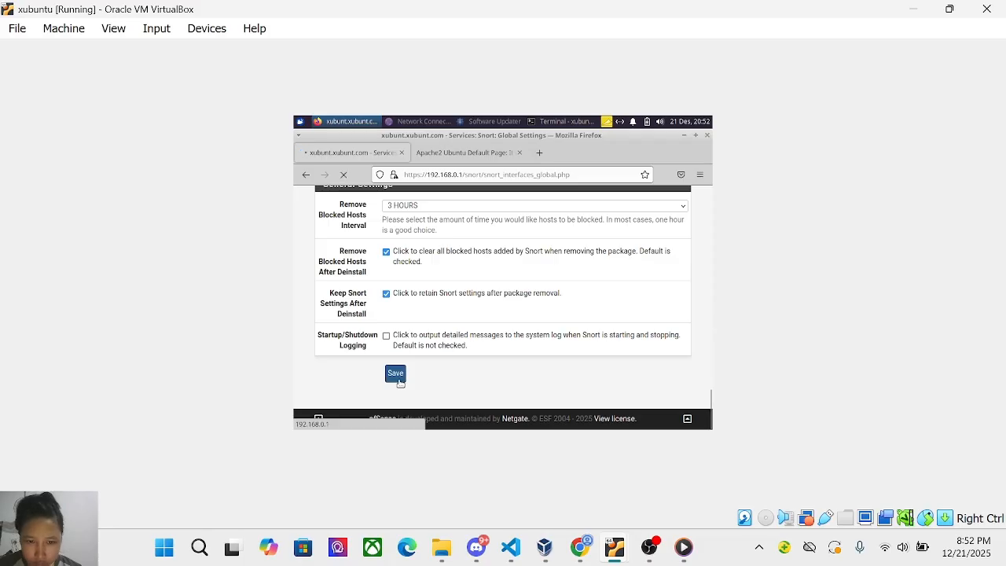
scroll(401, 382, down, 2)
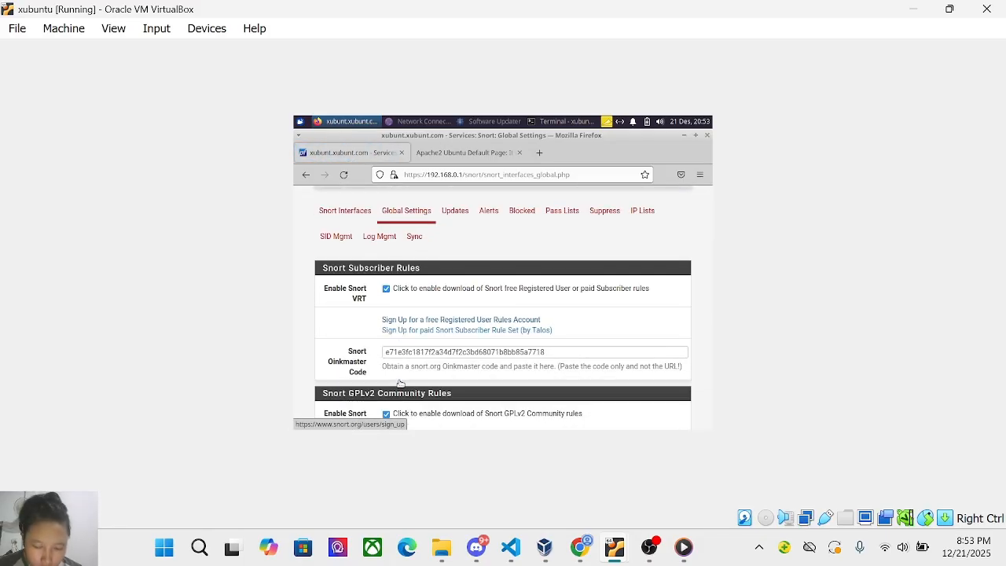
click(451, 209)
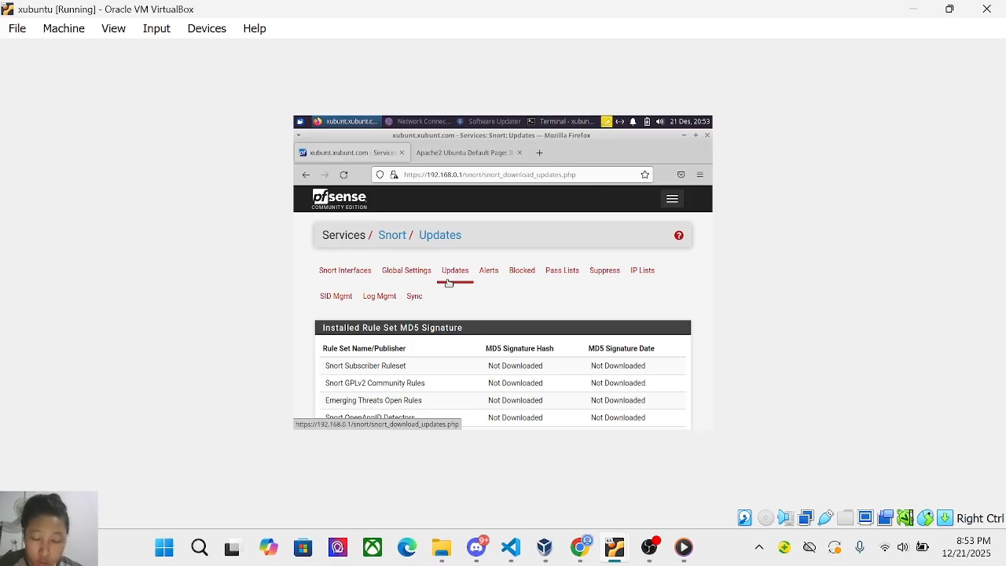
Run Update Rules and check that each rule set lists an MD5 signature dated 21-Dec-25.
scroll(448, 282, down, 5)
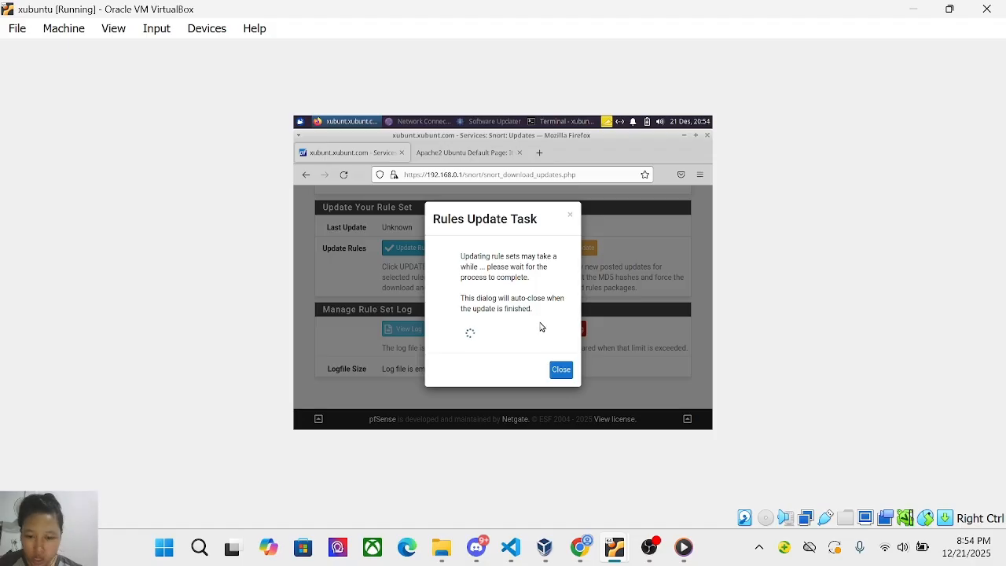
click(650, 544)
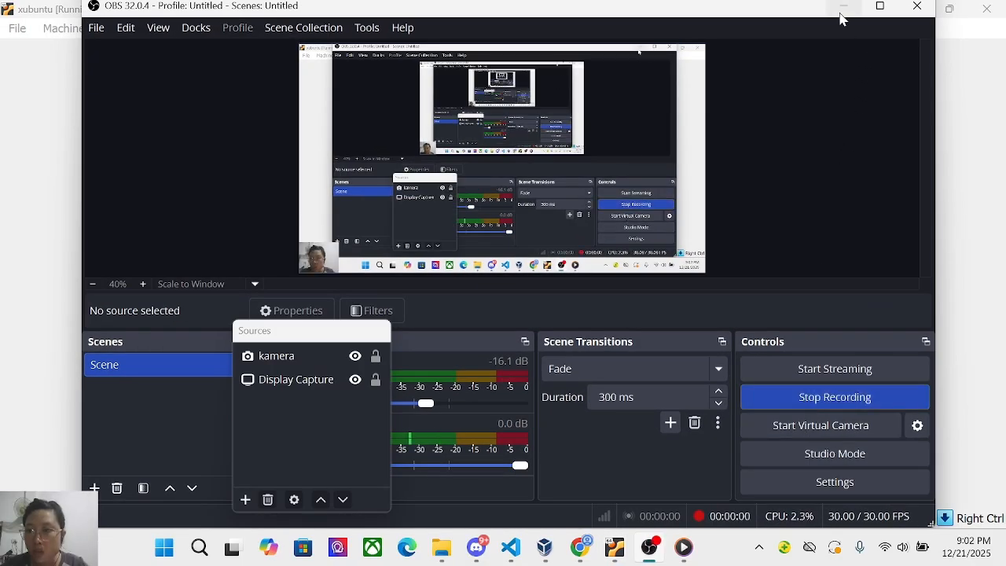
click(840, 13)
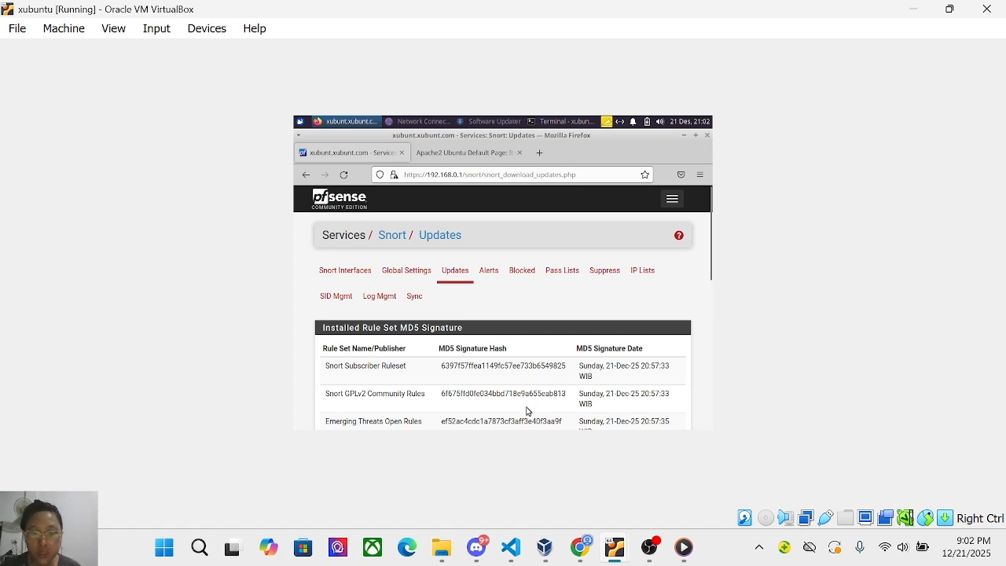
scroll(526, 411, down, 2)
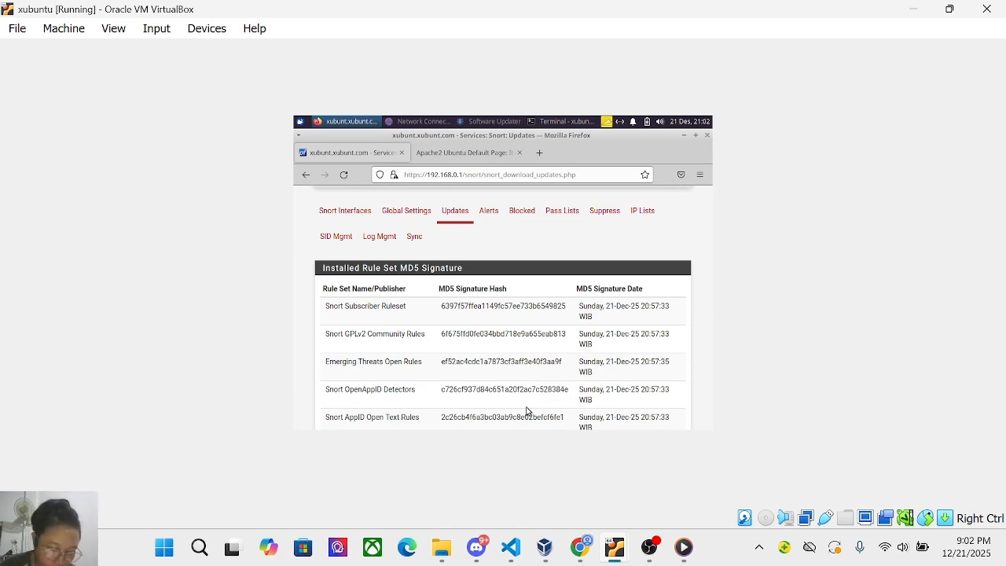
scroll(489, 314, down, 5)
scroll(488, 314, up, 7)
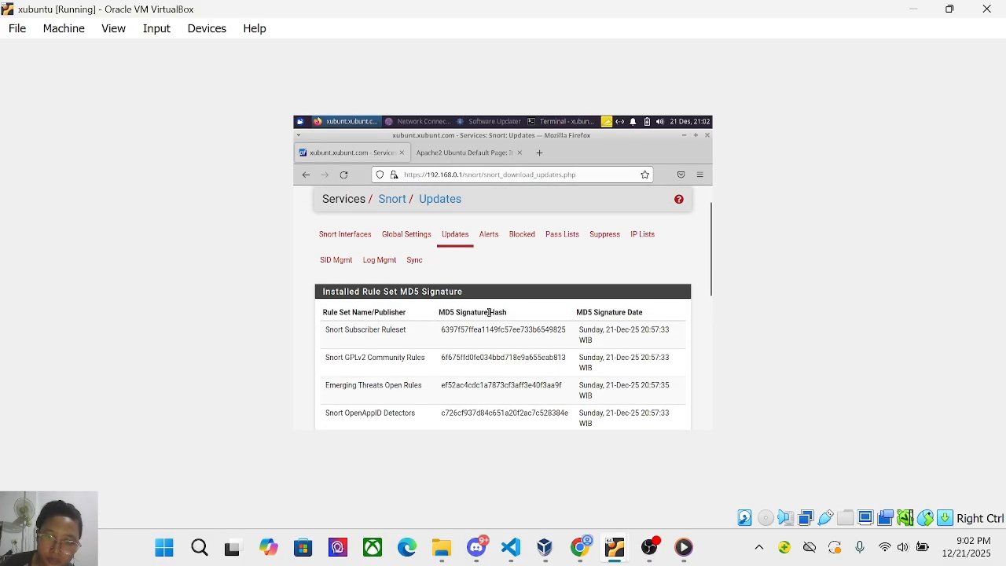
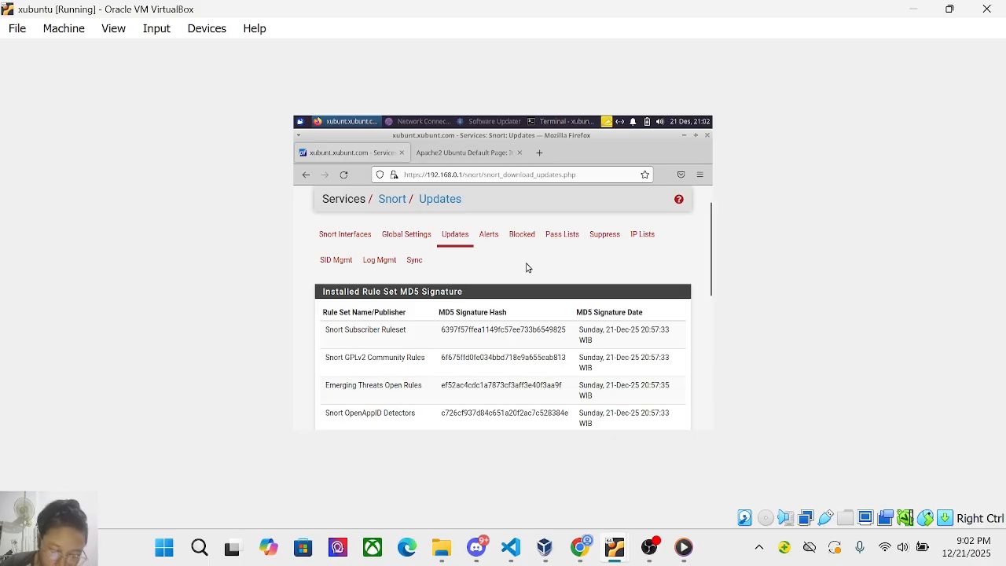
Navigate through the pfSense menu to Services > Snort, reaching the still-empty Snort Interfaces list.
click(697, 181)
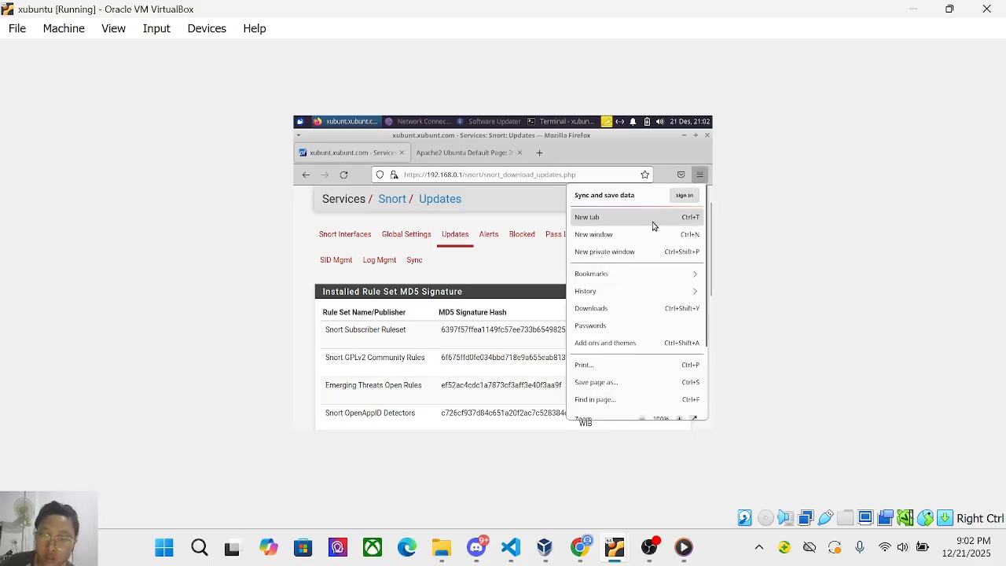
click(530, 269)
scroll(529, 269, up, 1)
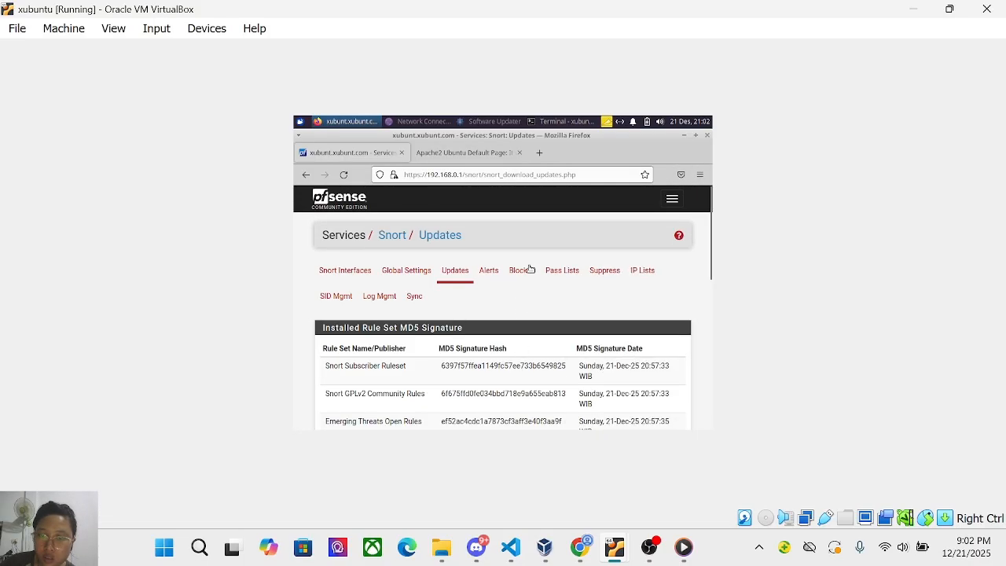
click(671, 198)
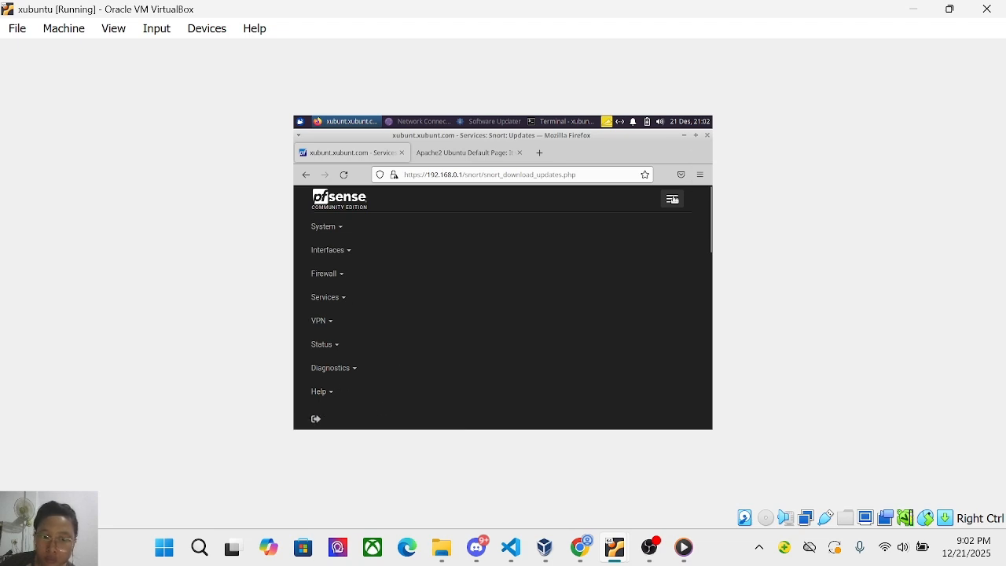
click(341, 297)
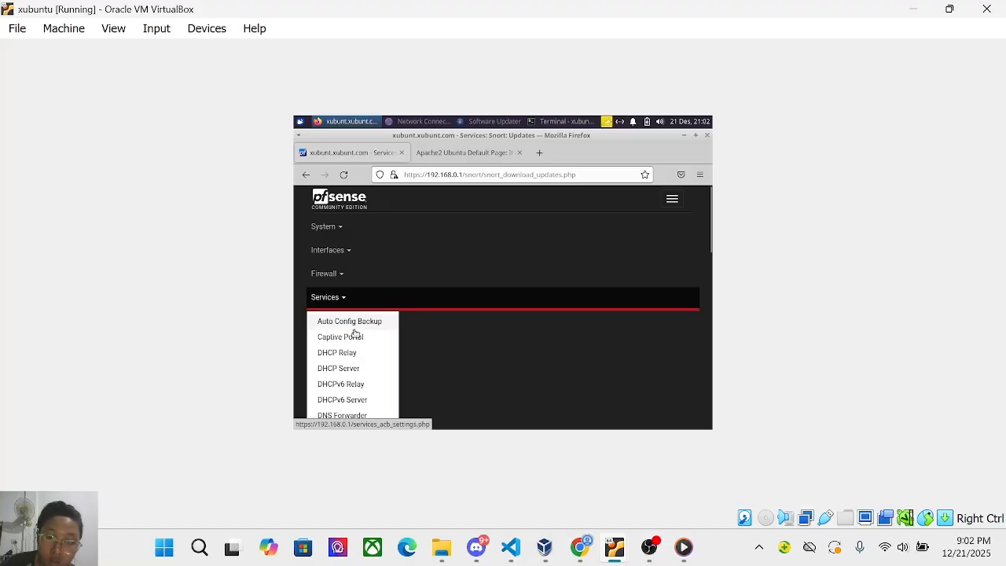
scroll(356, 385, down, 5)
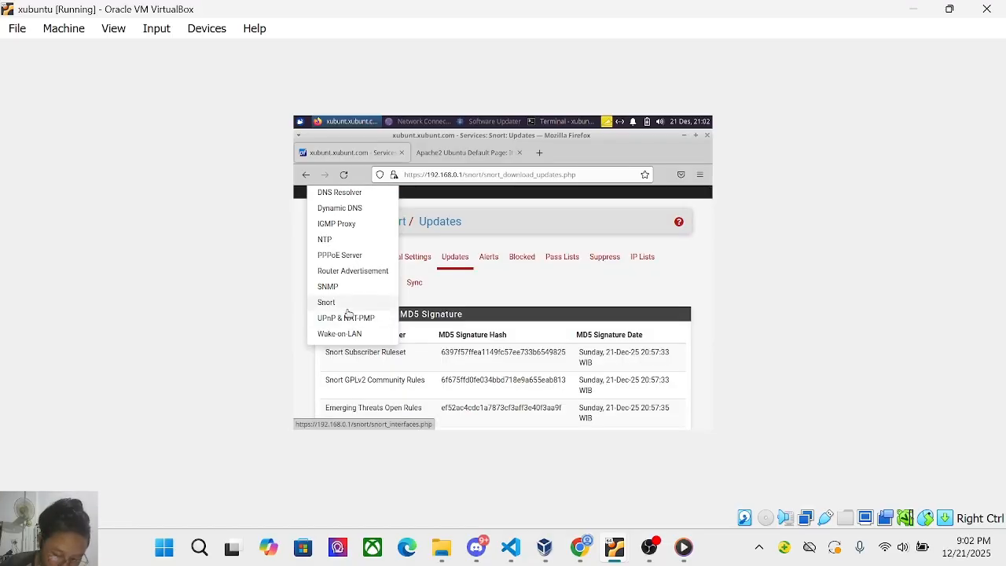
click(347, 310)
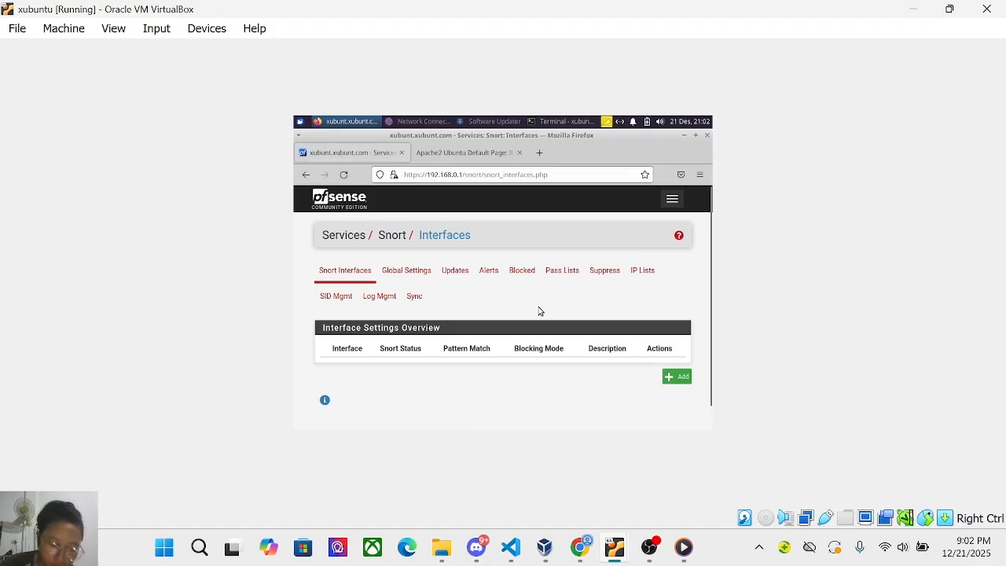
scroll(539, 311, down, 1)
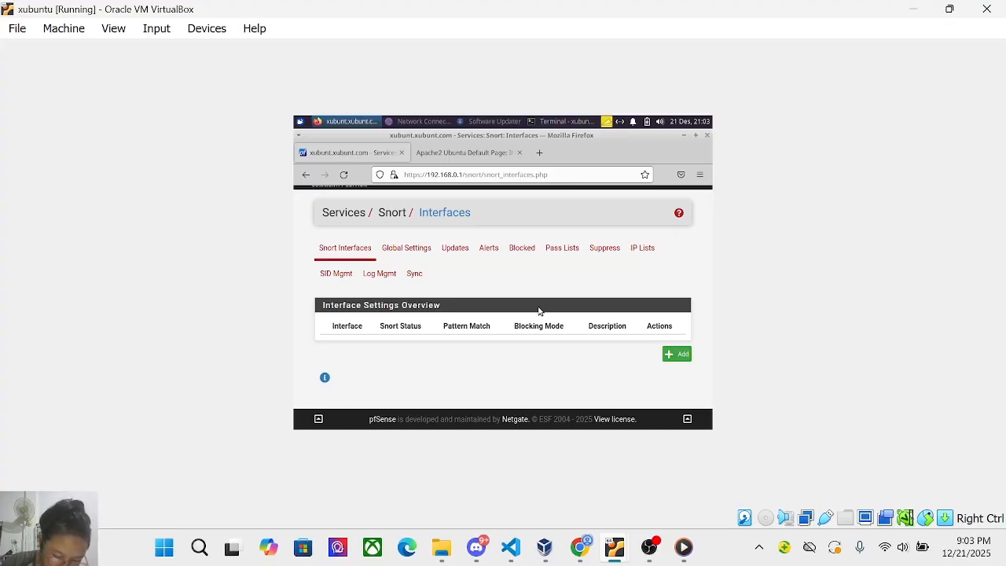
Add a new Snort WAN interface and enable Send Alerts to System Log.
click(675, 355)
scroll(455, 345, down, 3)
scroll(456, 346, down, 1)
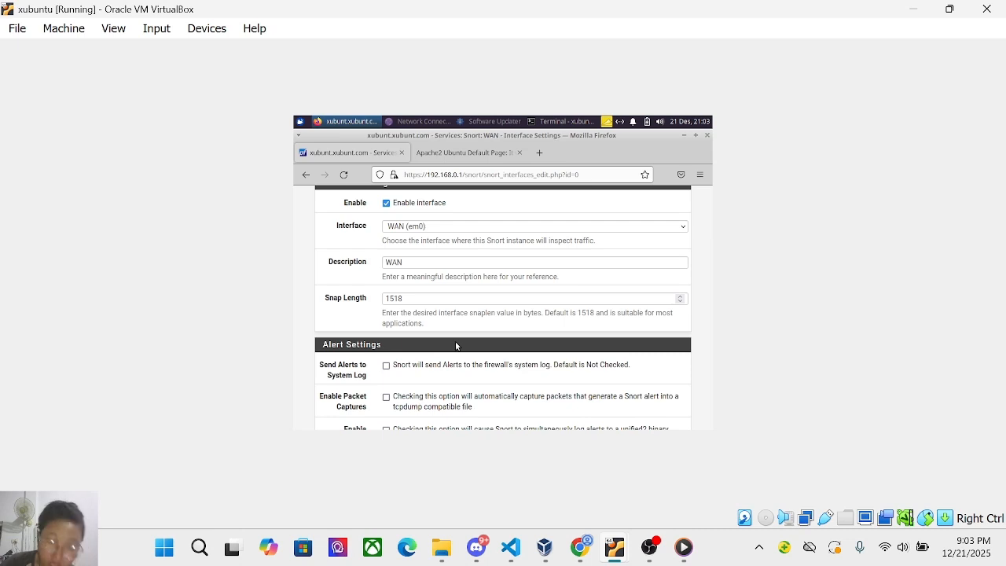
scroll(433, 283, up, 6)
scroll(431, 285, down, 5)
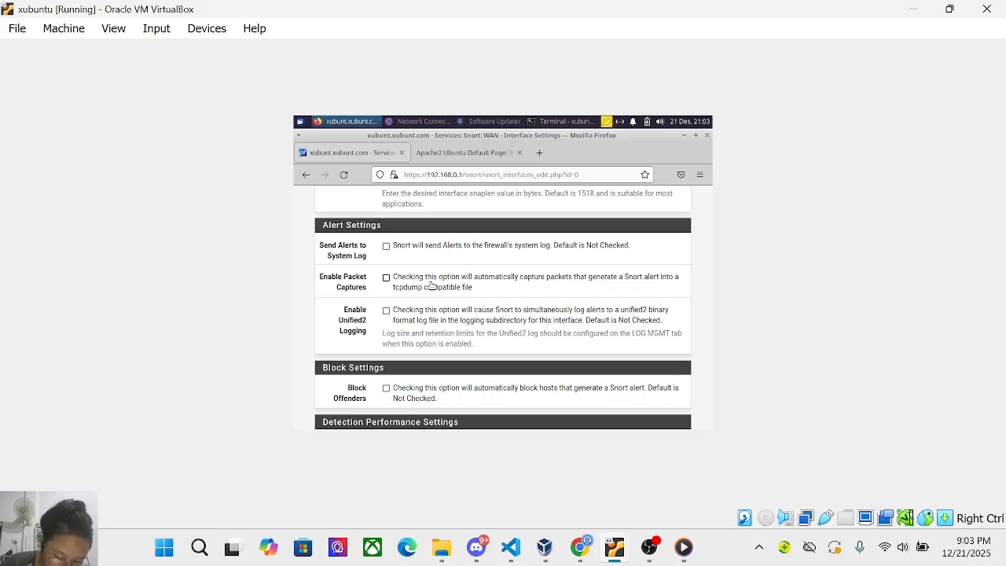
click(386, 247)
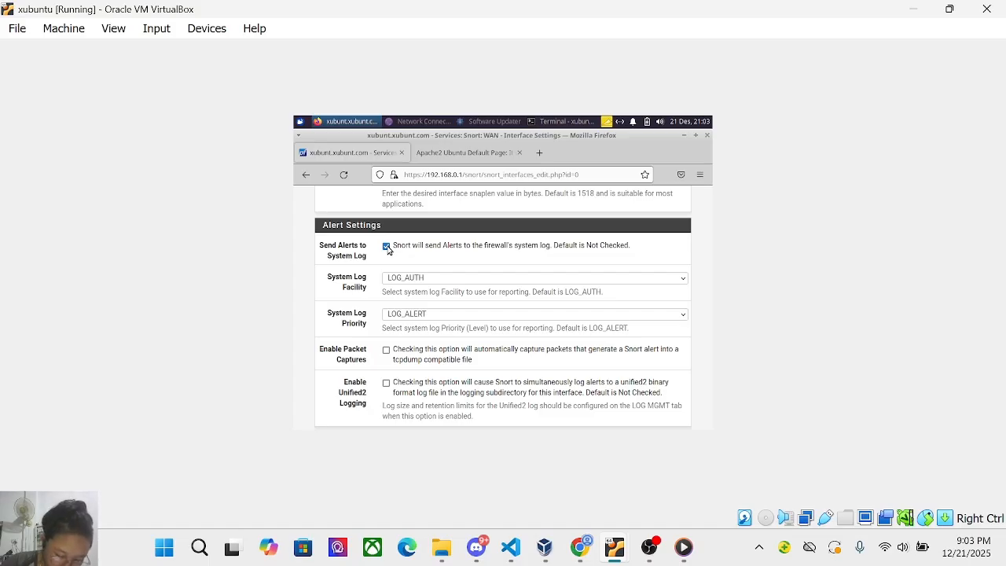
Enable Block Offenders with Which IP to Block set to SRC, and save the interface.
scroll(405, 301, down, 2)
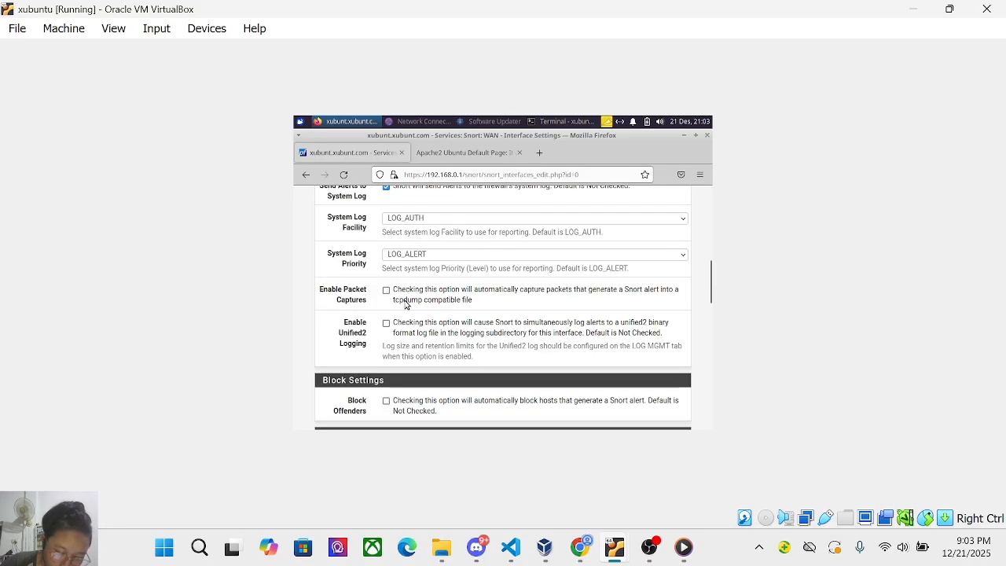
scroll(406, 301, down, 2)
scroll(406, 301, down, 4)
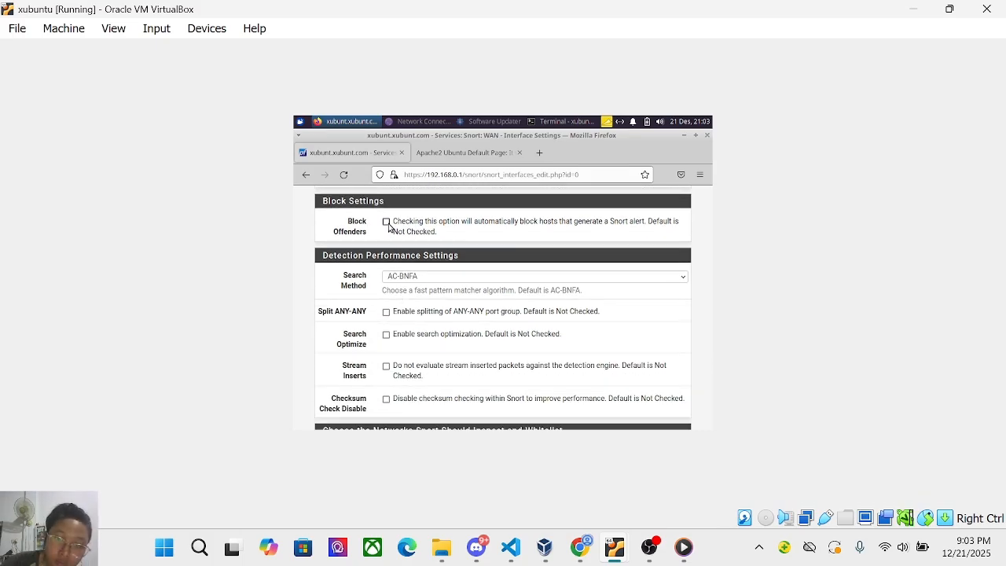
click(386, 222)
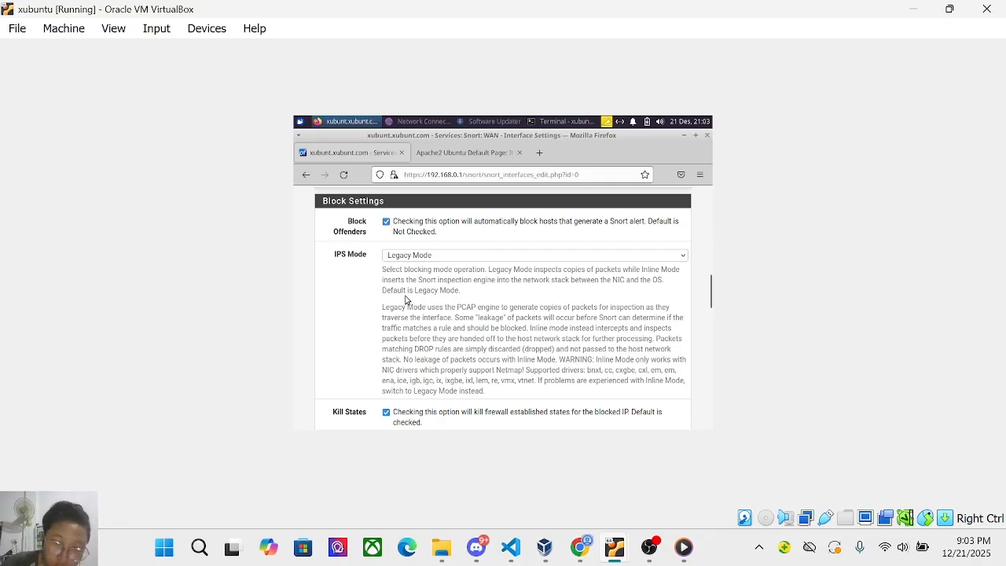
scroll(406, 300, down, 1)
scroll(407, 300, down, 4)
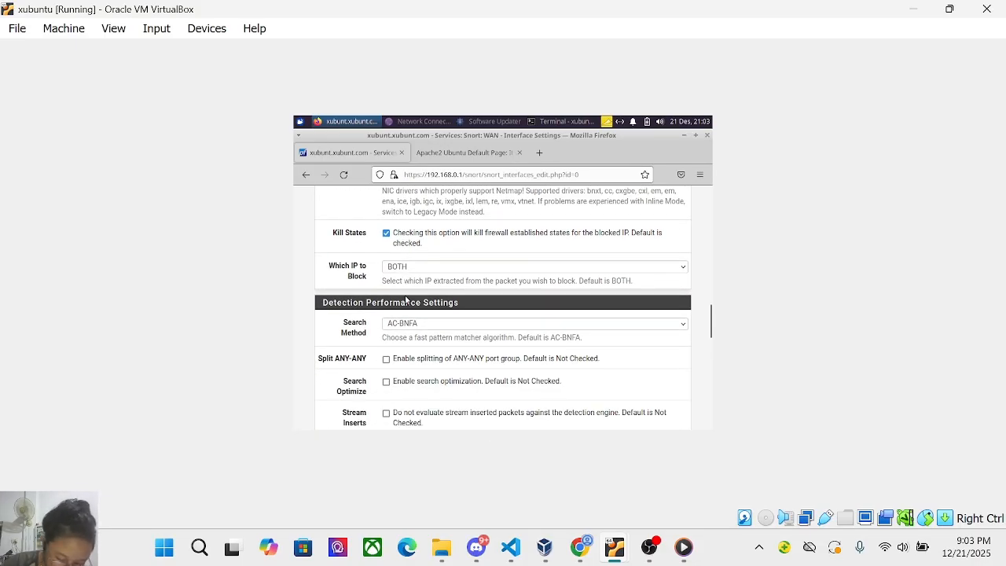
scroll(406, 300, down, 2)
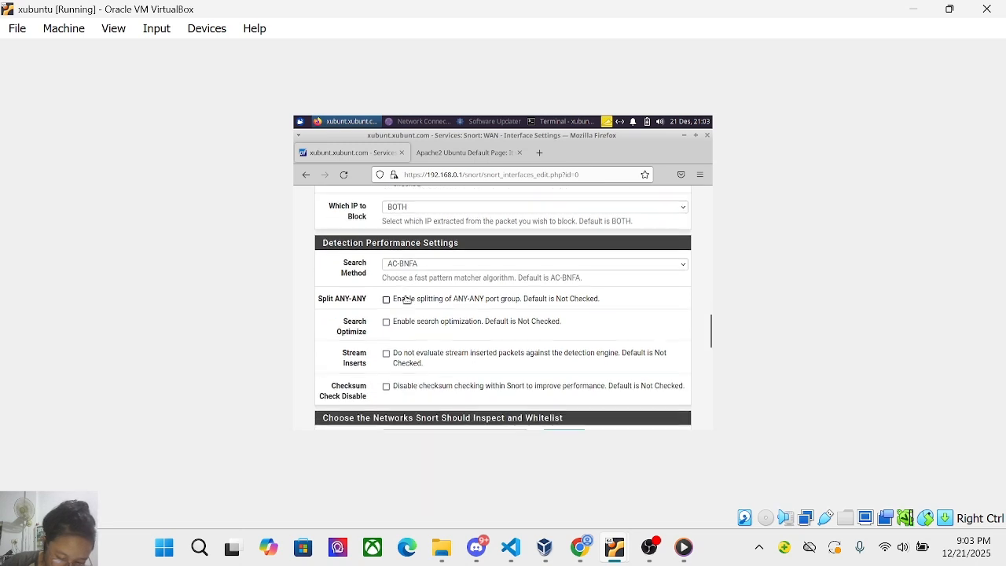
scroll(406, 300, up, 4)
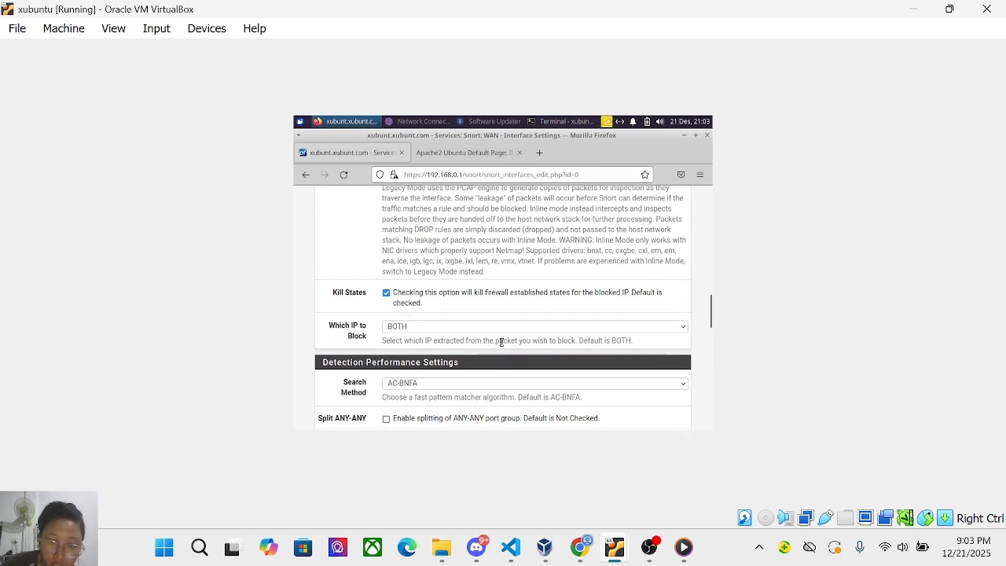
click(470, 329)
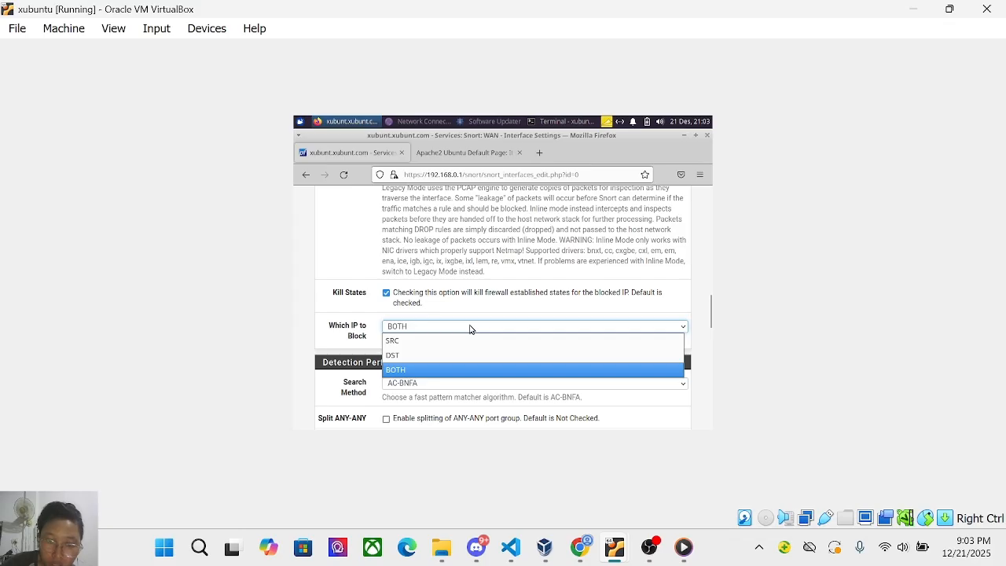
click(460, 341)
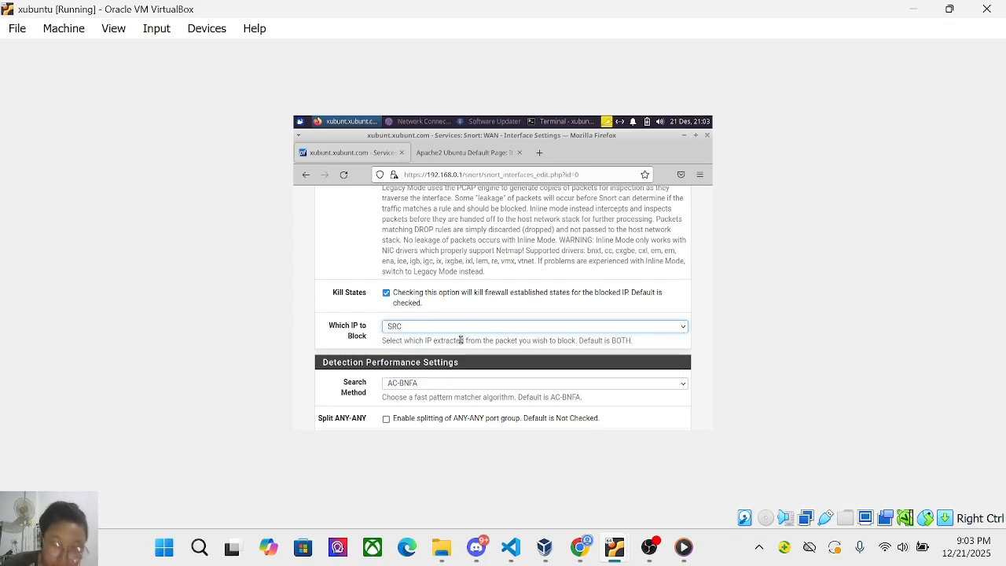
scroll(460, 340, down, 4)
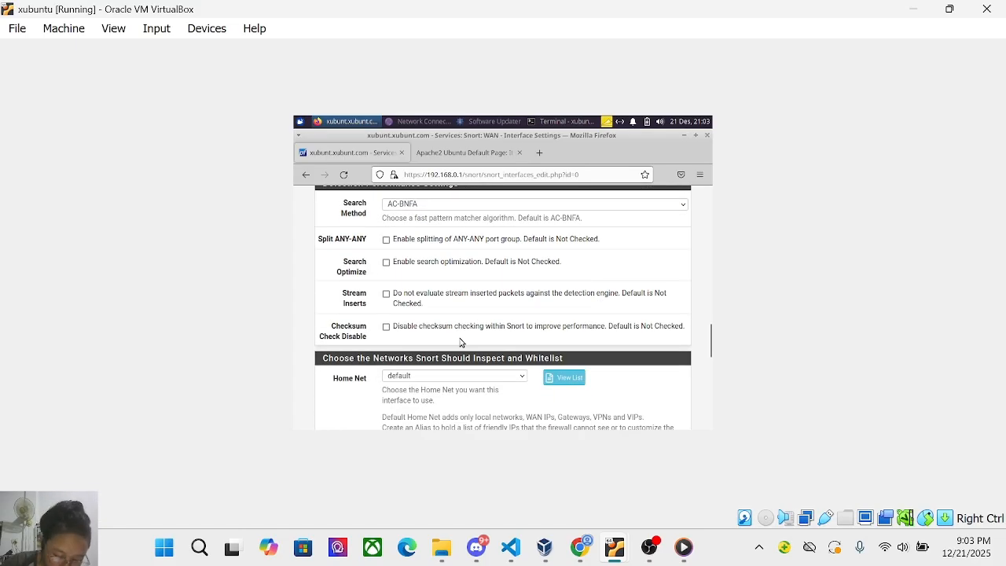
scroll(460, 341, down, 10)
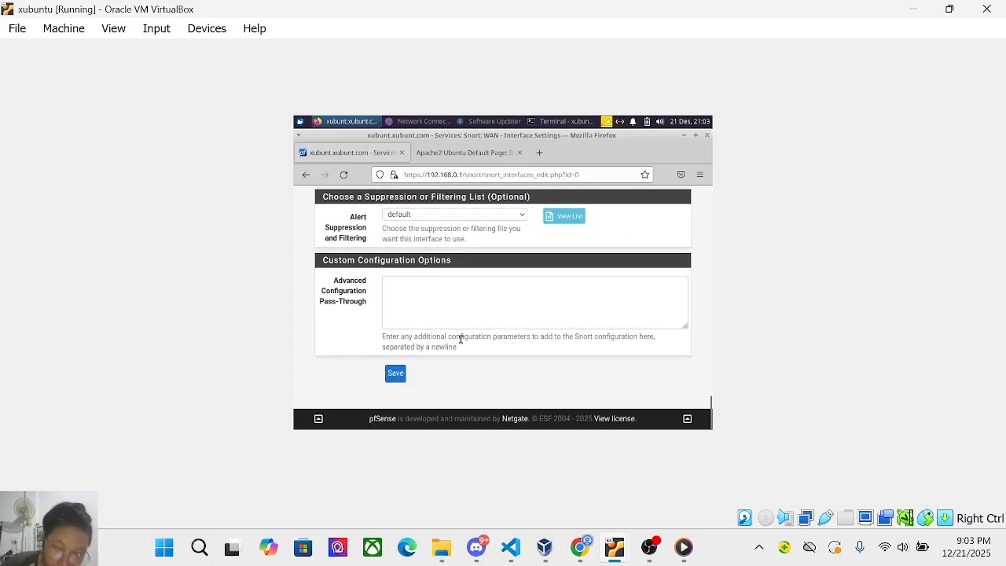
click(395, 373)
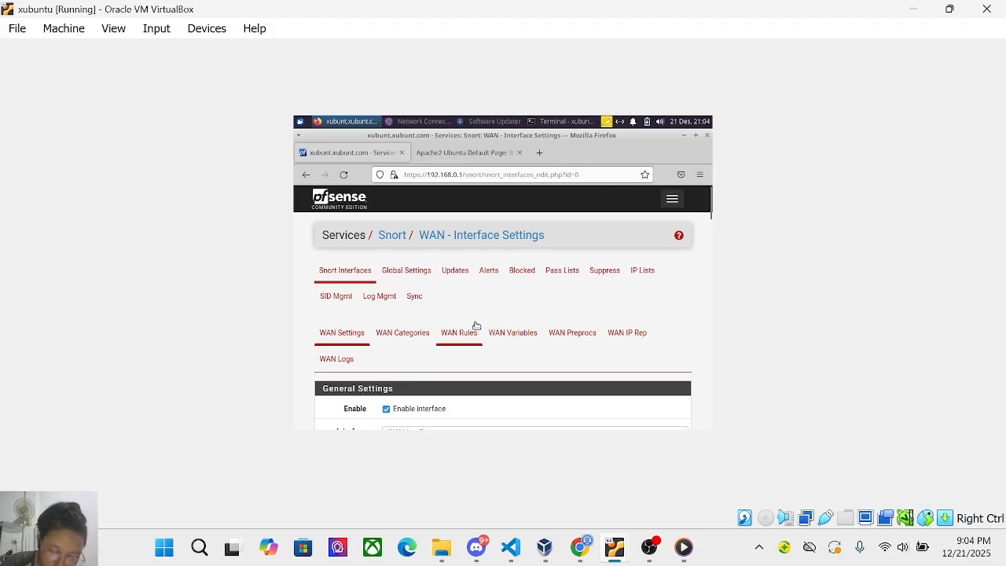
Open the WAN Categories page and enable Use IPS Policy.
scroll(489, 359, down, 5)
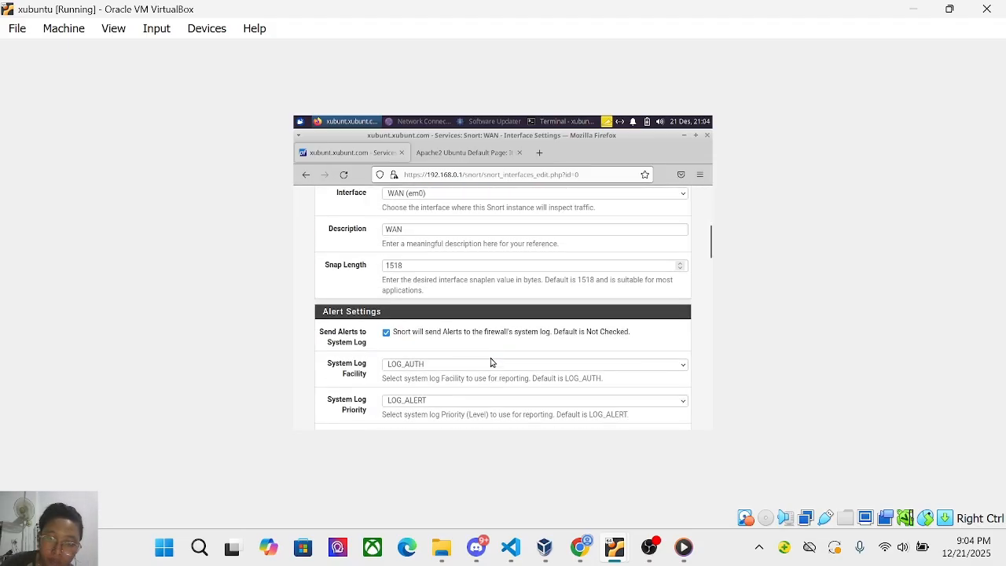
scroll(491, 361, down, 5)
key(Home)
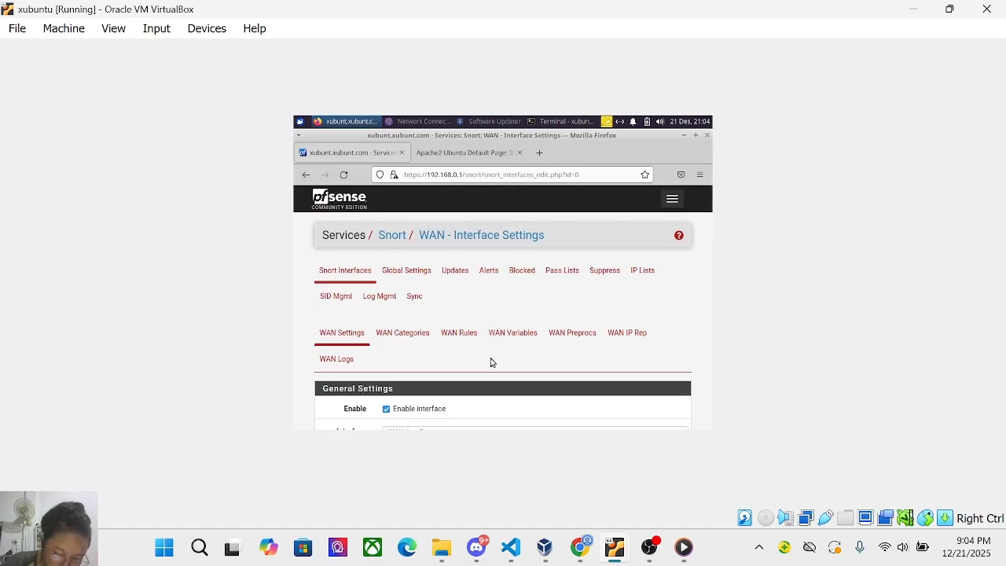
click(399, 338)
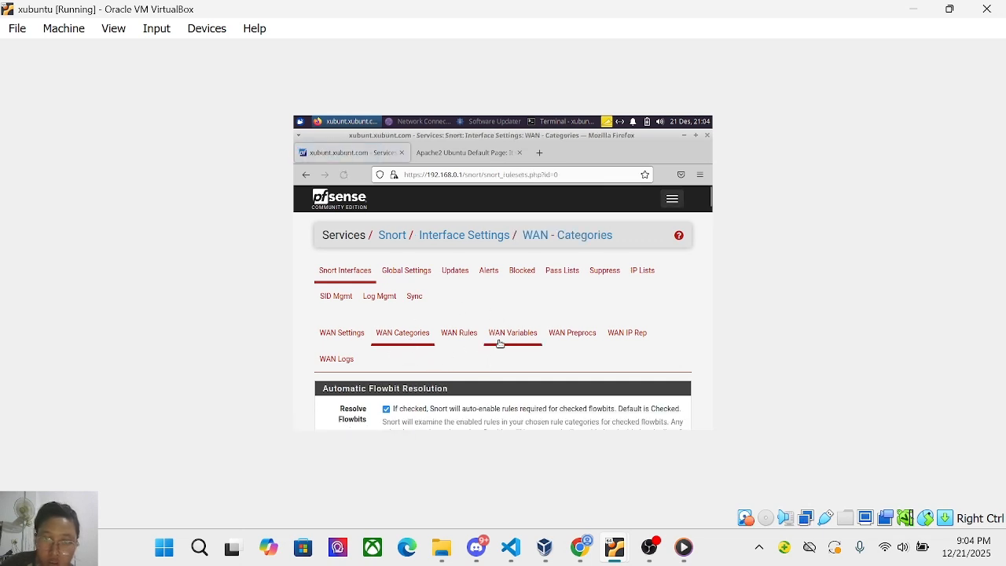
scroll(510, 362, down, 4)
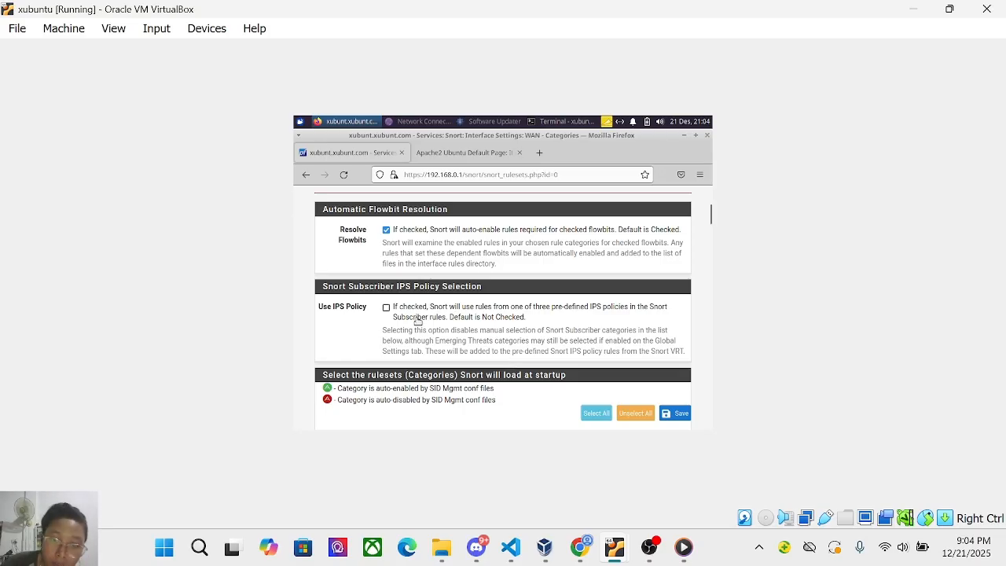
click(385, 310)
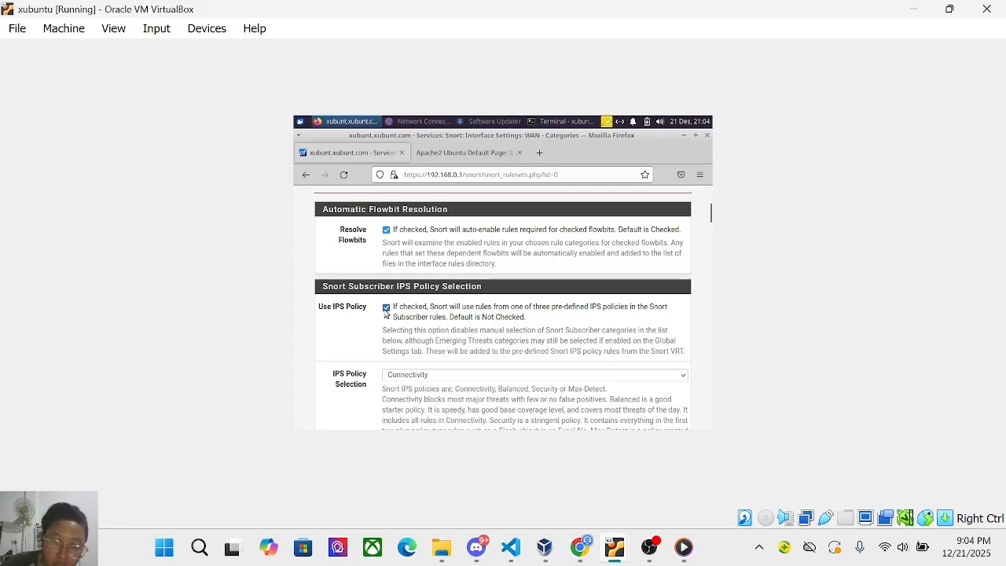
scroll(385, 315, down, 3)
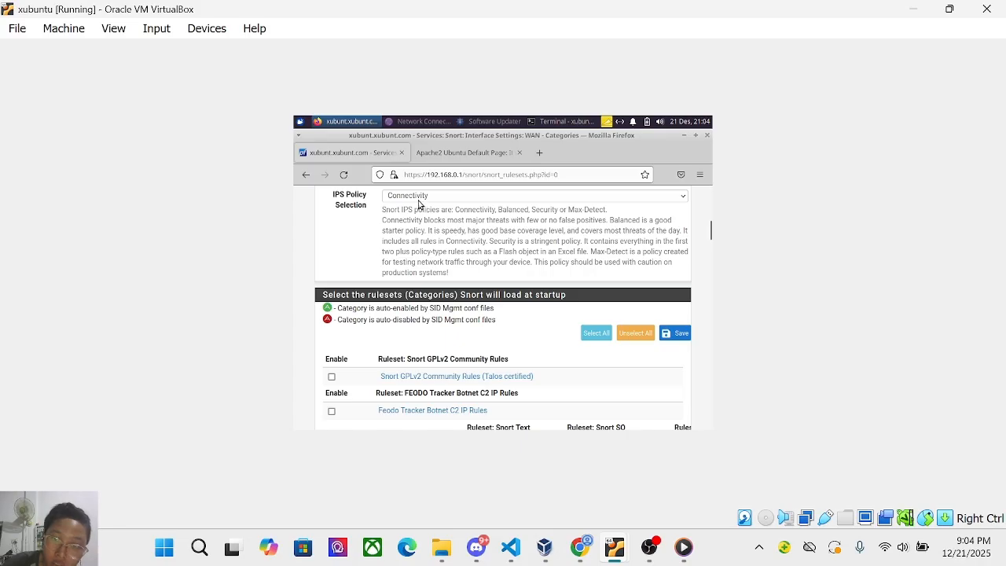
Choose the Security IPS policy and save the categories to rebuild the WAN rules.
click(419, 200)
click(420, 236)
scroll(420, 234, down, 10)
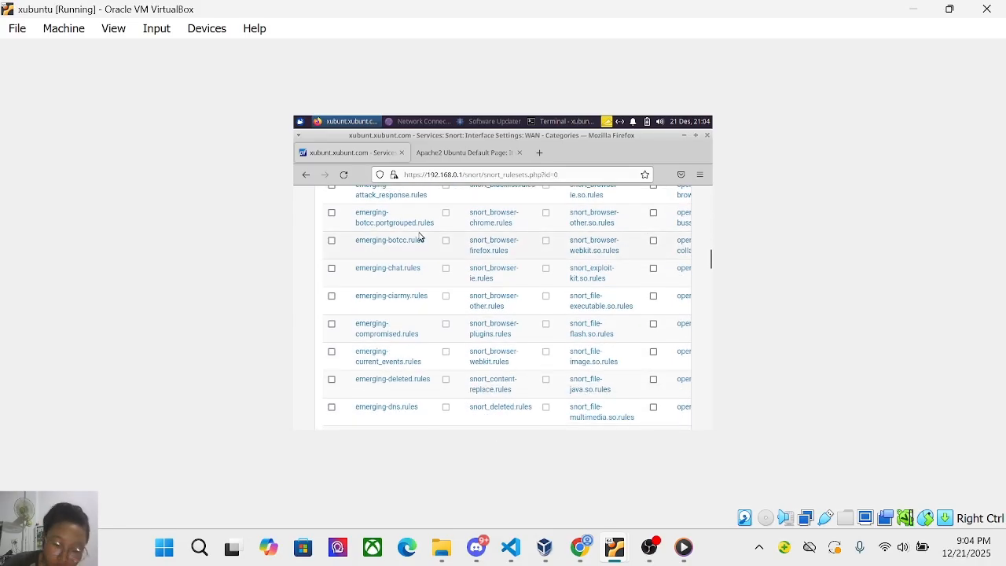
scroll(420, 236, down, 15)
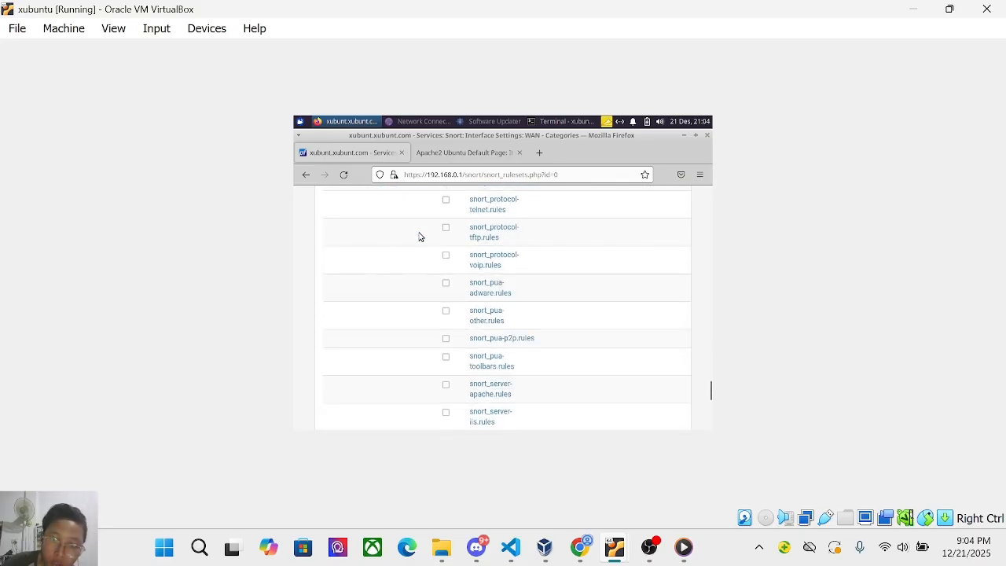
scroll(420, 237, down, 5)
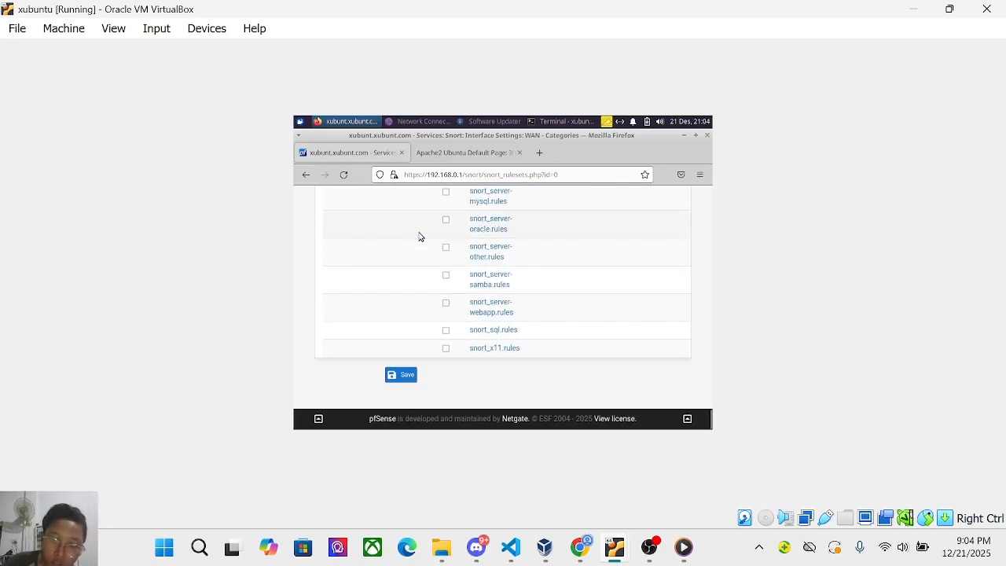
click(407, 374)
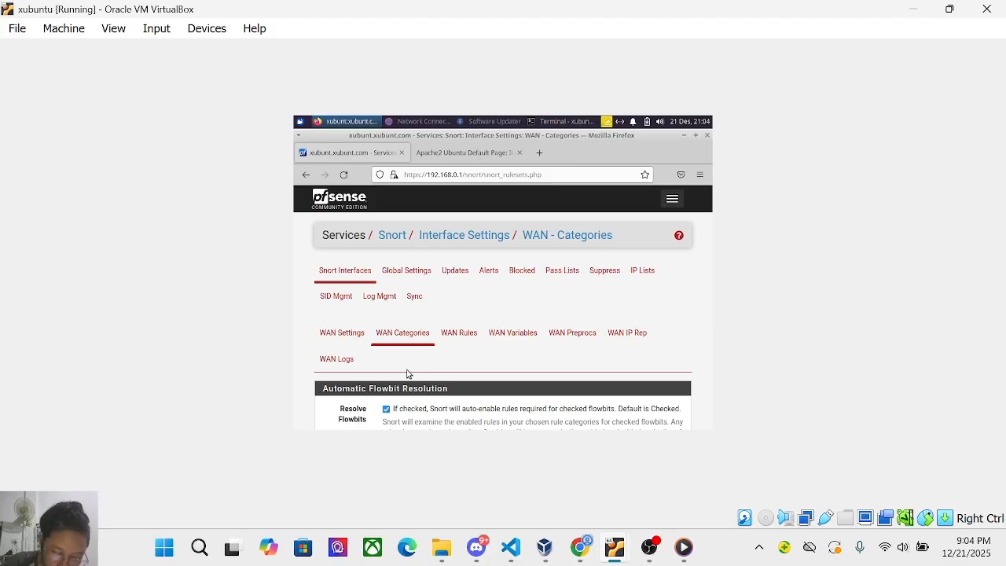
scroll(461, 366, down, 10)
scroll(462, 364, down, 3)
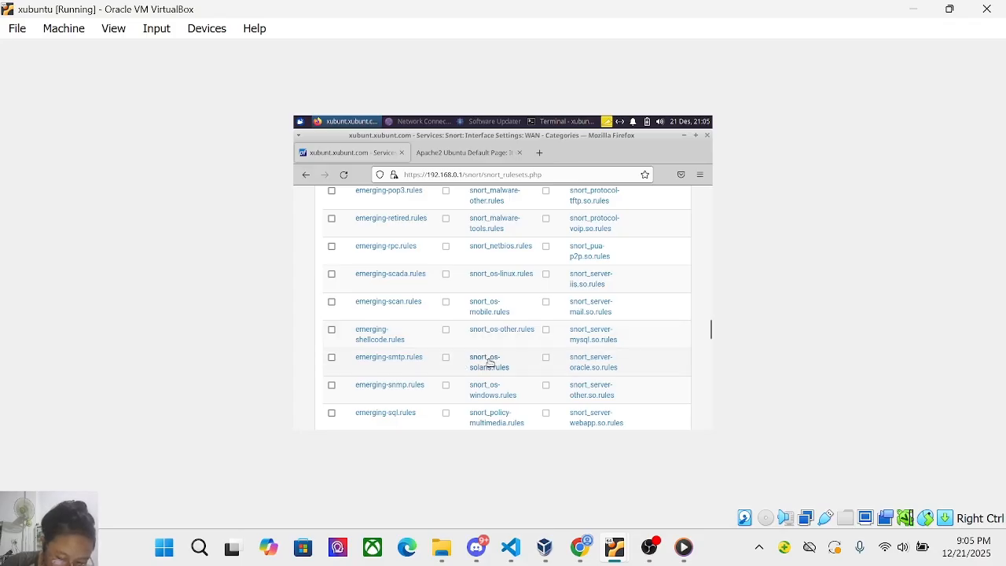
scroll(489, 265, up, 10)
scroll(490, 263, down, 1)
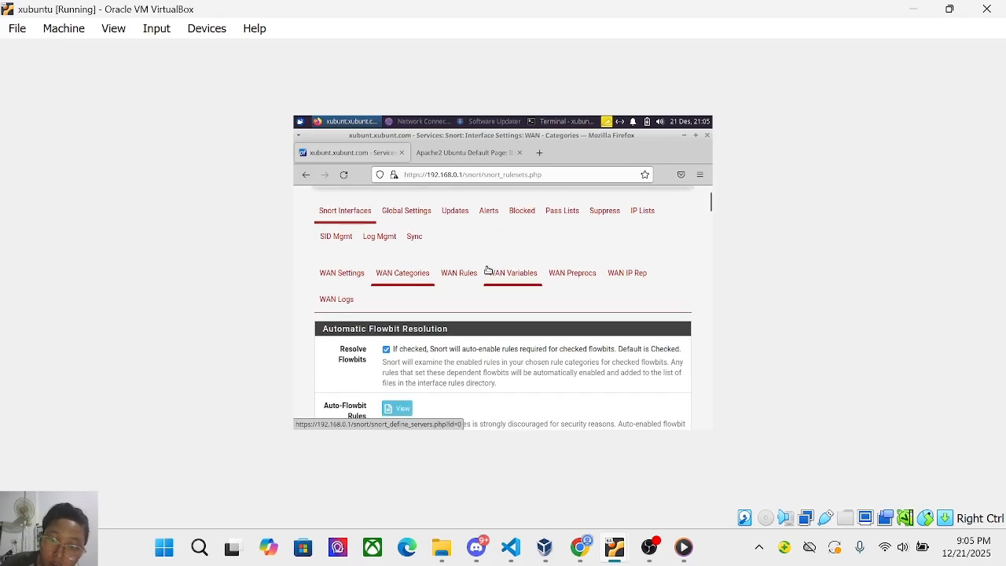
Open the WAN Rules tab and browse the Auto-Flowbit Rules list, including SID 2420.
click(464, 273)
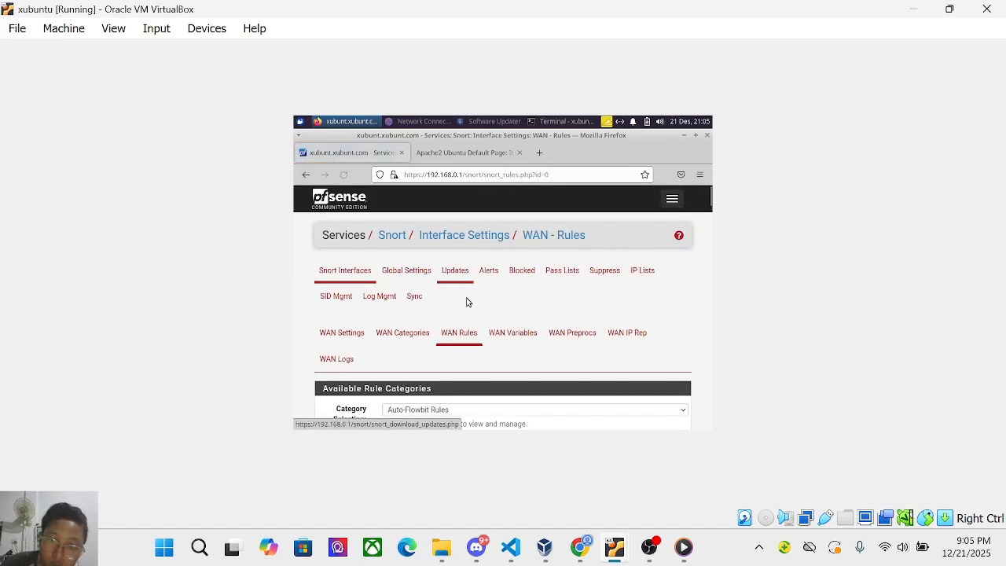
scroll(478, 328, down, 3)
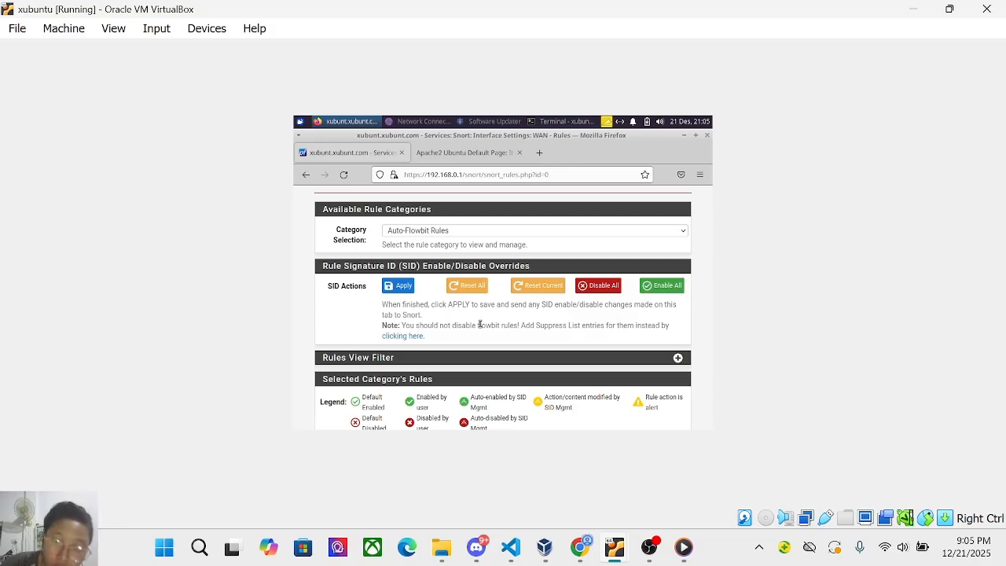
scroll(505, 353, down, 1)
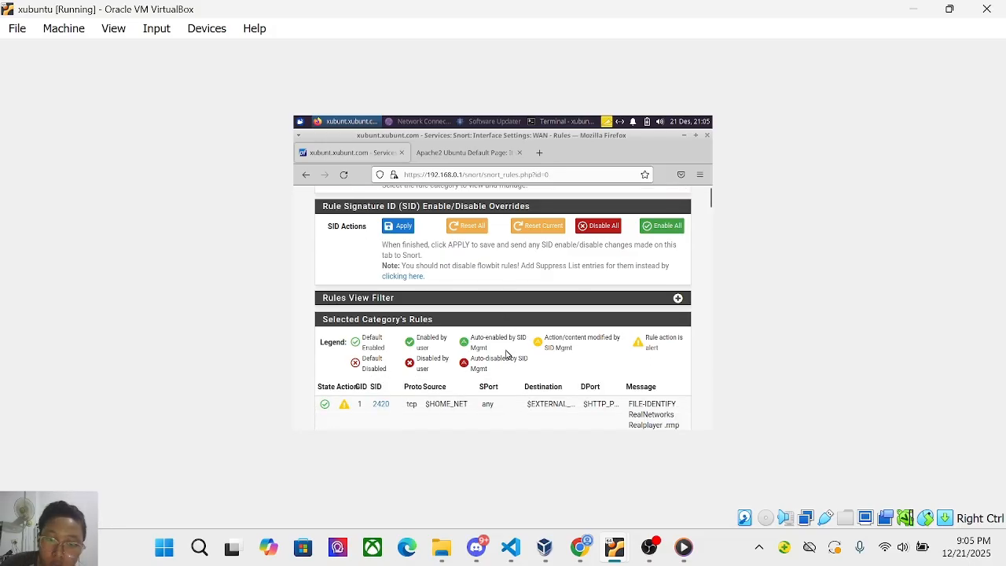
scroll(506, 355, down, 1)
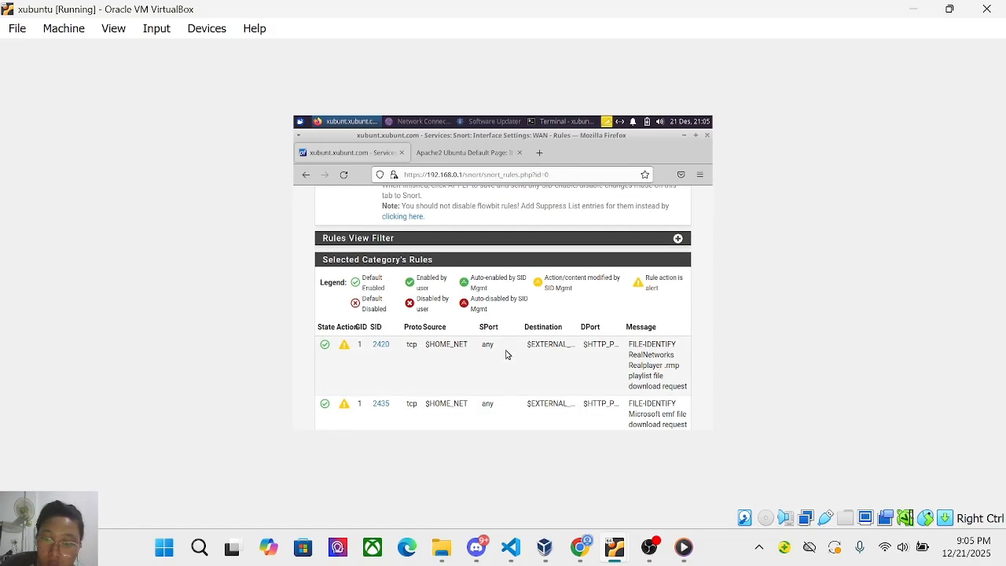
scroll(492, 356, down, 20)
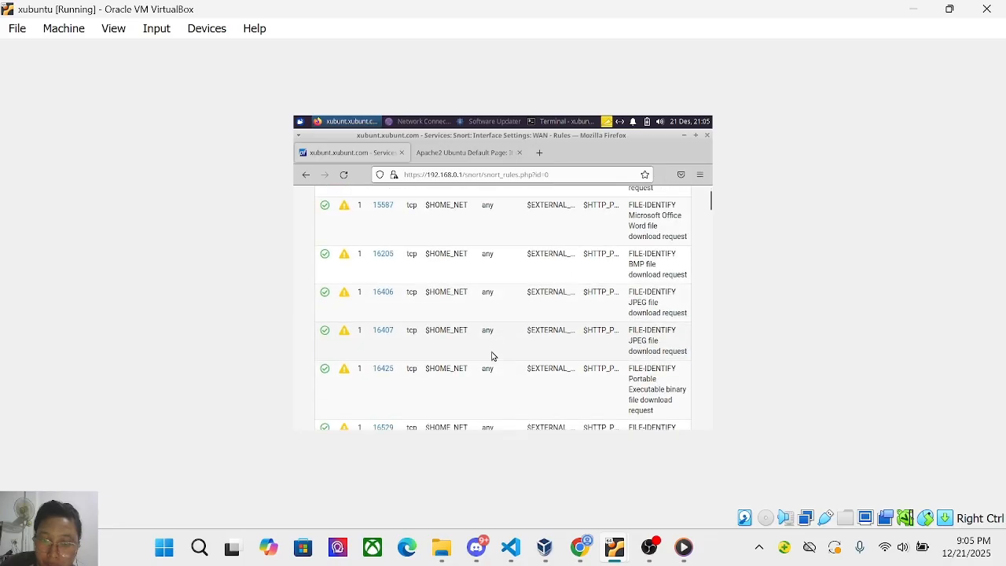
scroll(492, 356, up, 20)
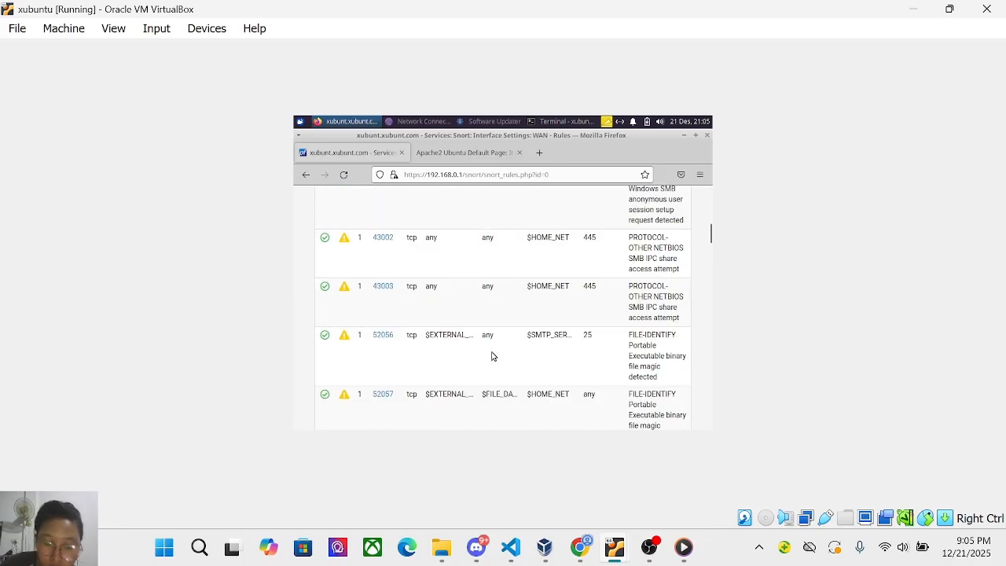
scroll(483, 382, down, 3)
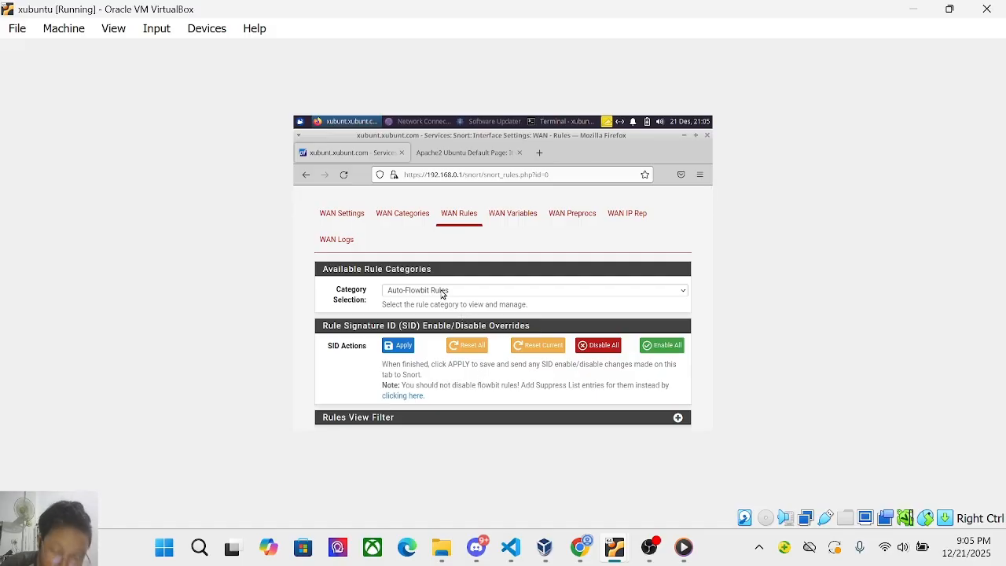
scroll(561, 318, down, 2)
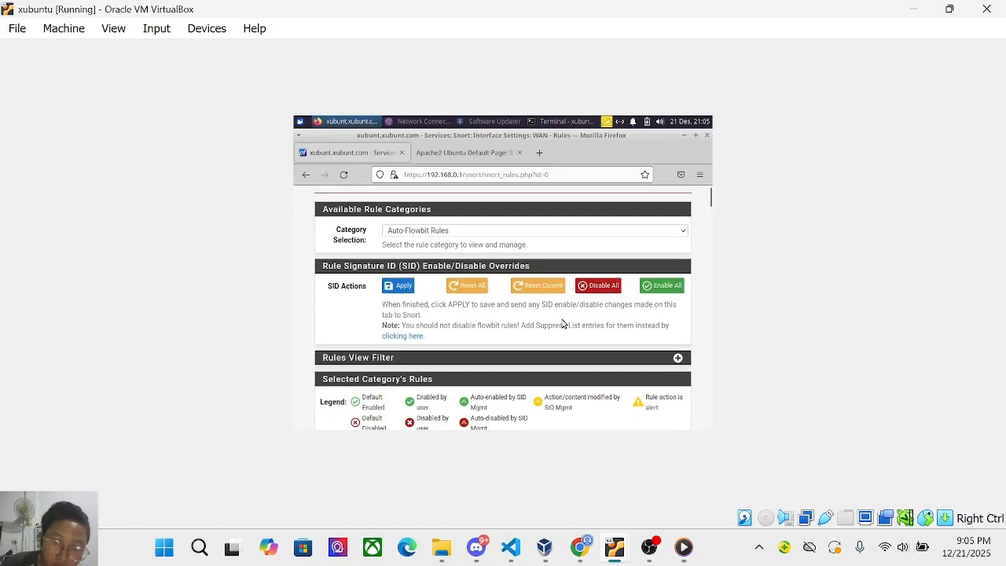
scroll(561, 323, down, 2)
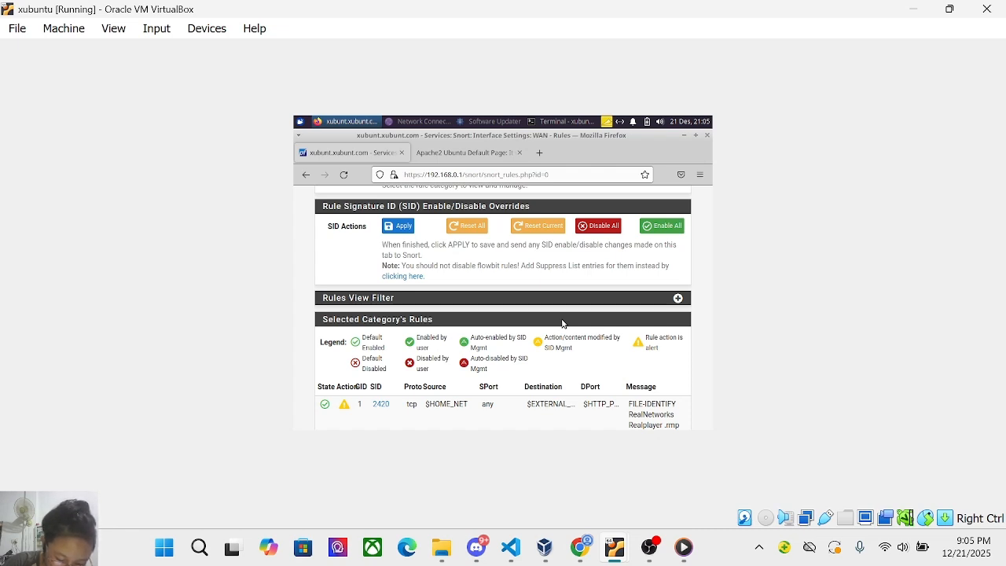
scroll(563, 323, up, 5)
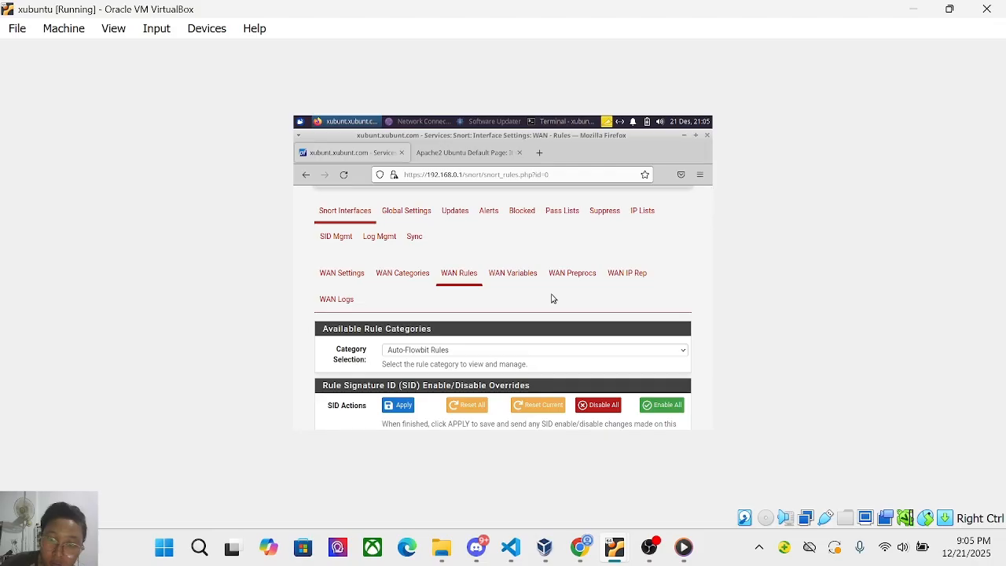
scroll(552, 298, down, 1)
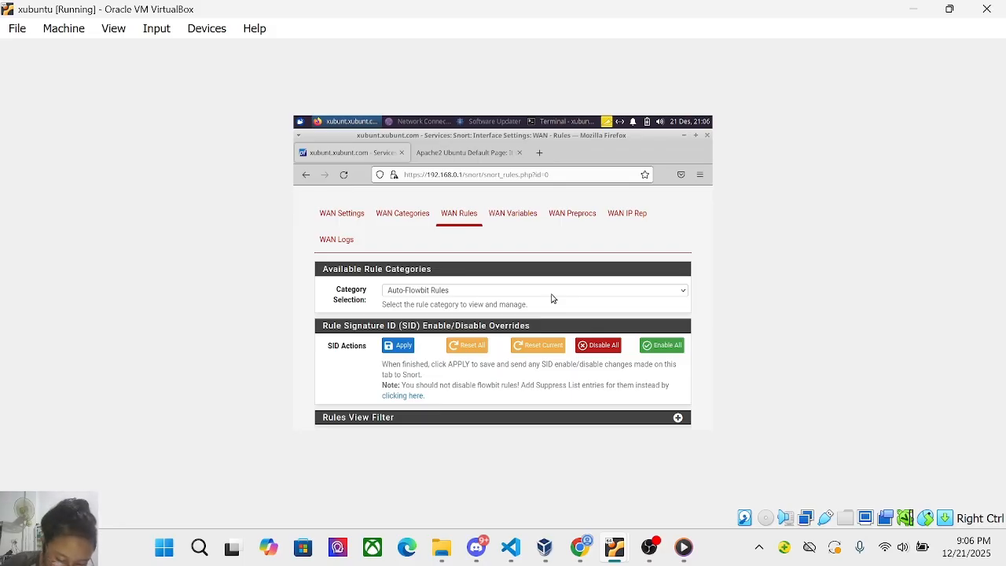
Switch the WAN Rules category selection to IPS Policy - Security and browse its rules.
click(552, 291)
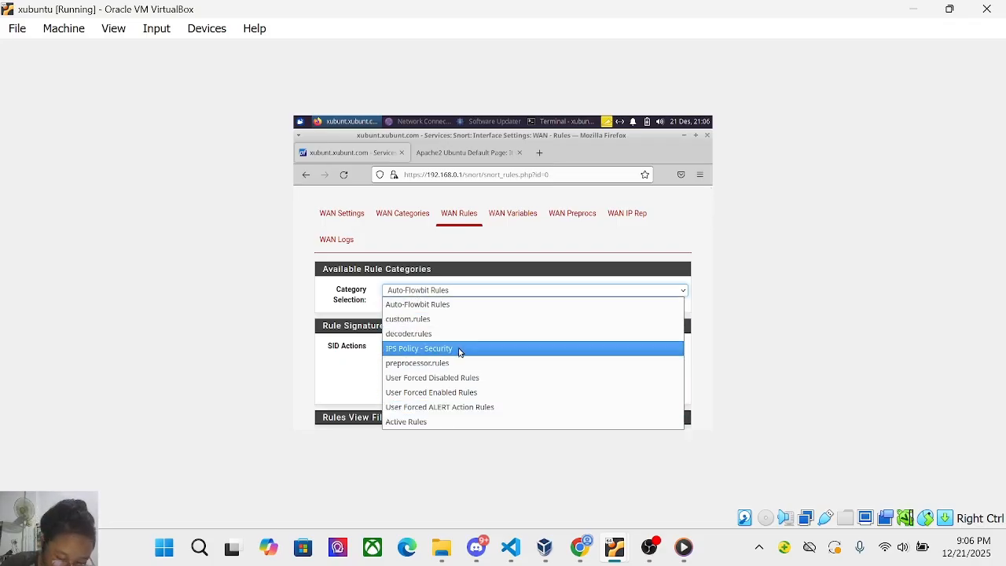
click(461, 351)
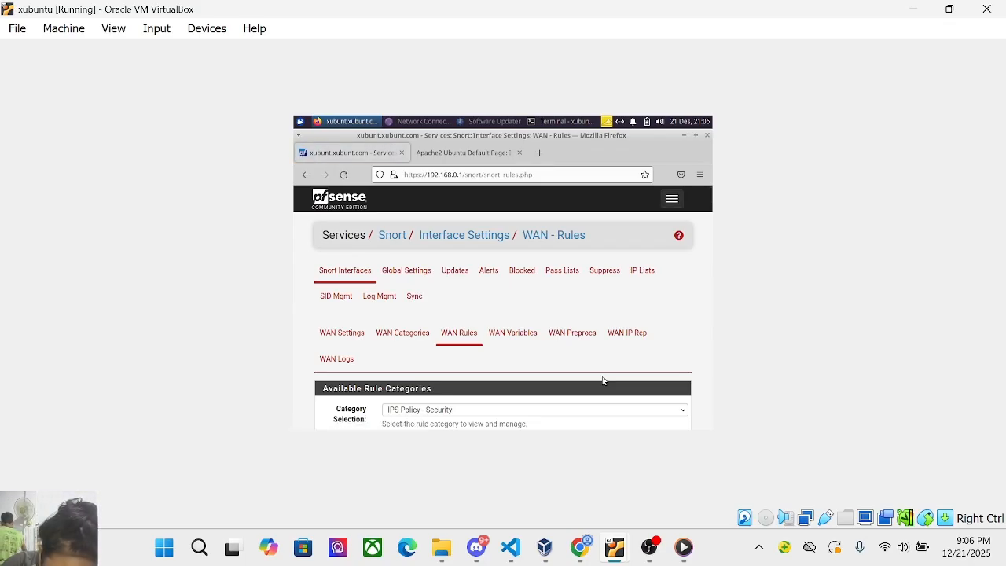
scroll(518, 348, down, 4)
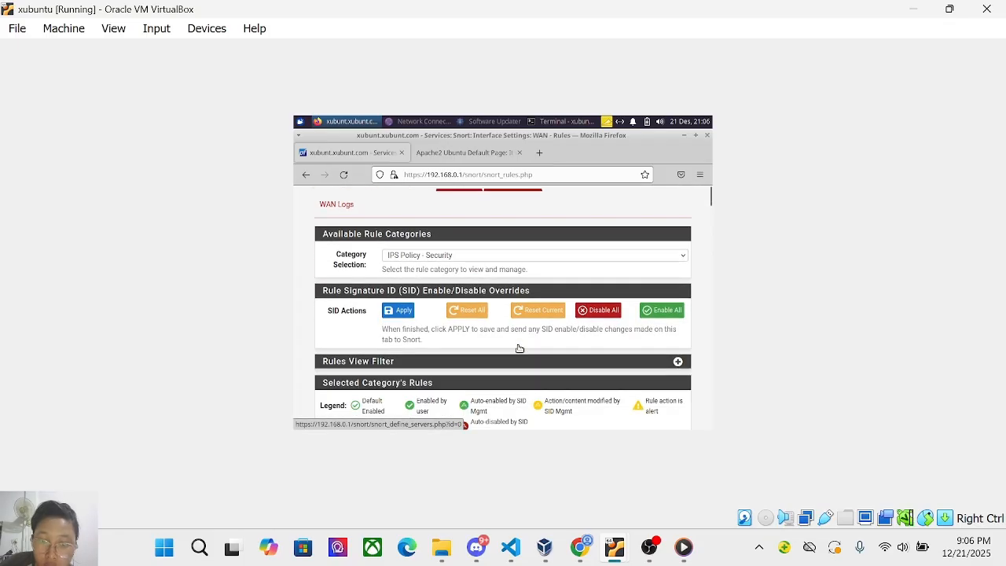
scroll(519, 348, down, 10)
scroll(519, 348, up, 15)
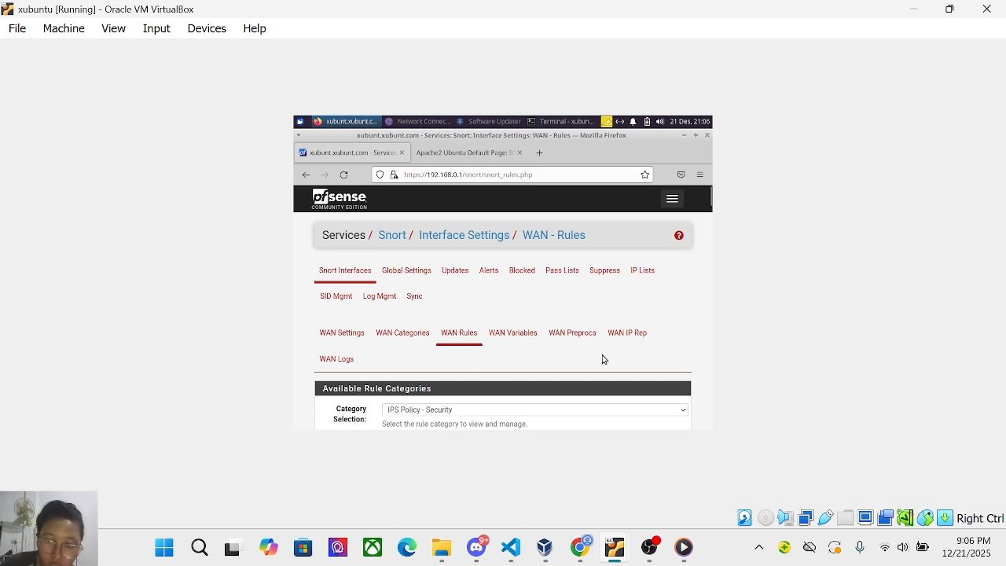
Open the WAN IP Rep tab and enable IP Reputation for WAN.
click(631, 339)
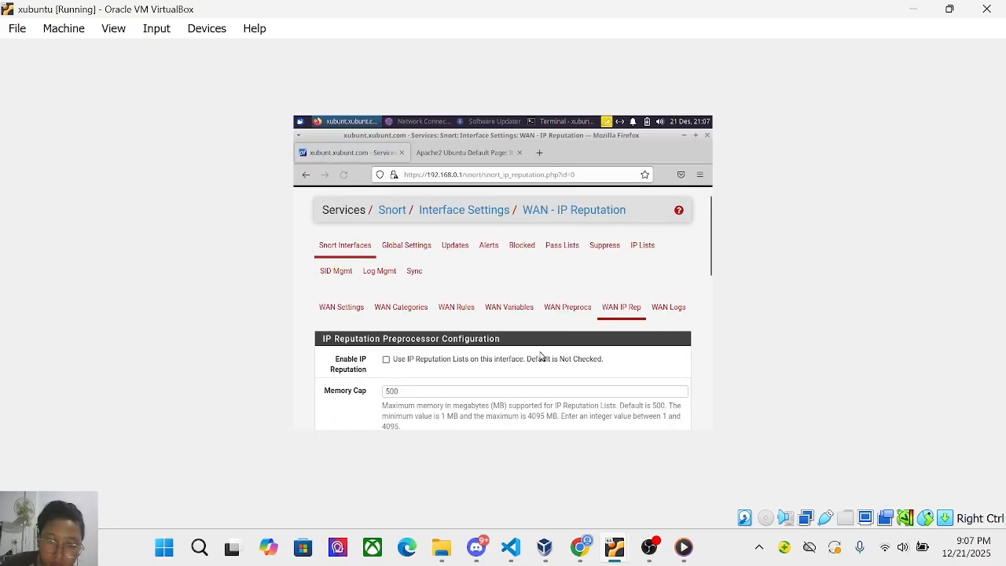
scroll(541, 356, down, 2)
scroll(540, 356, down, 1)
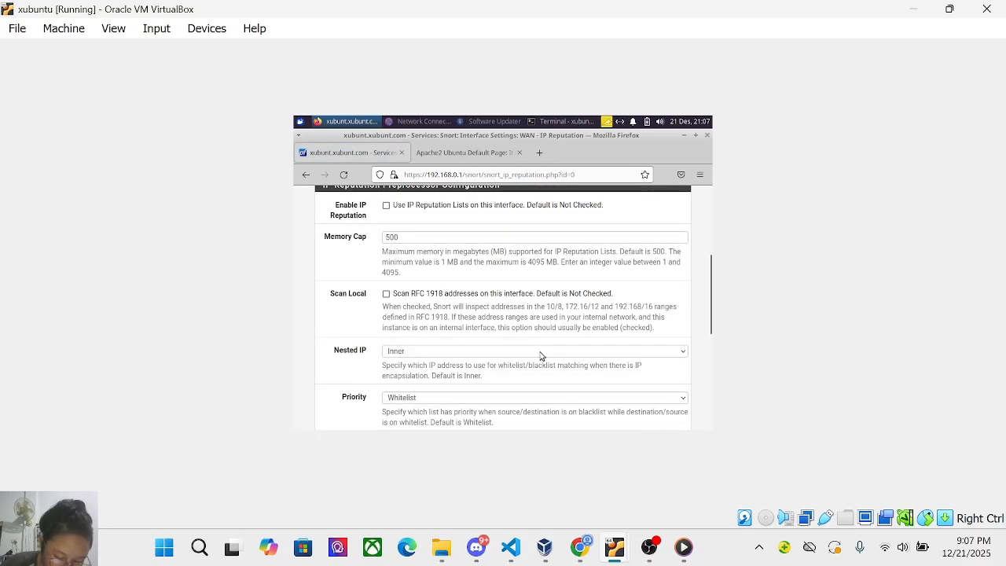
click(387, 207)
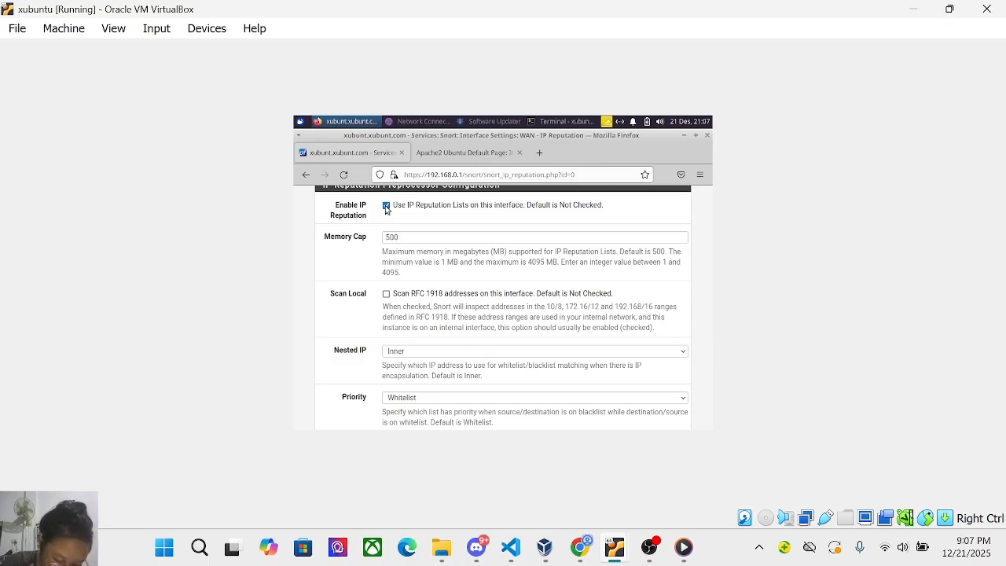
scroll(417, 229, down, 5)
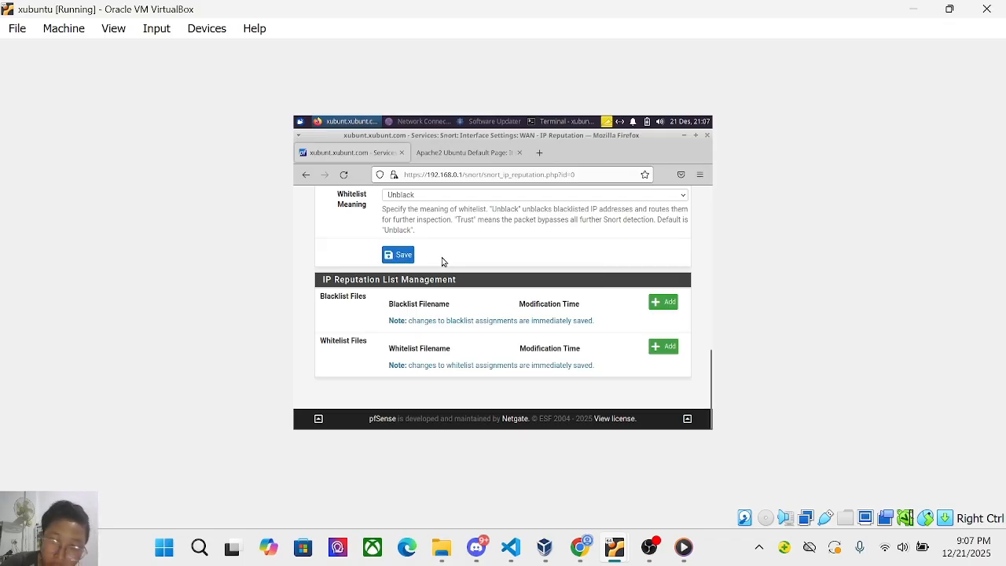
scroll(441, 262, up, 1)
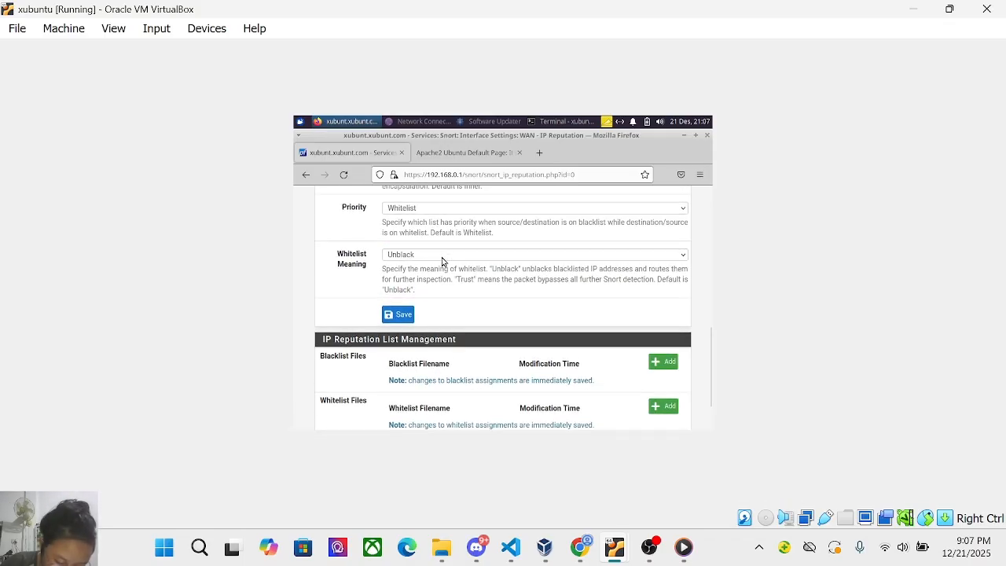
scroll(442, 261, up, 1)
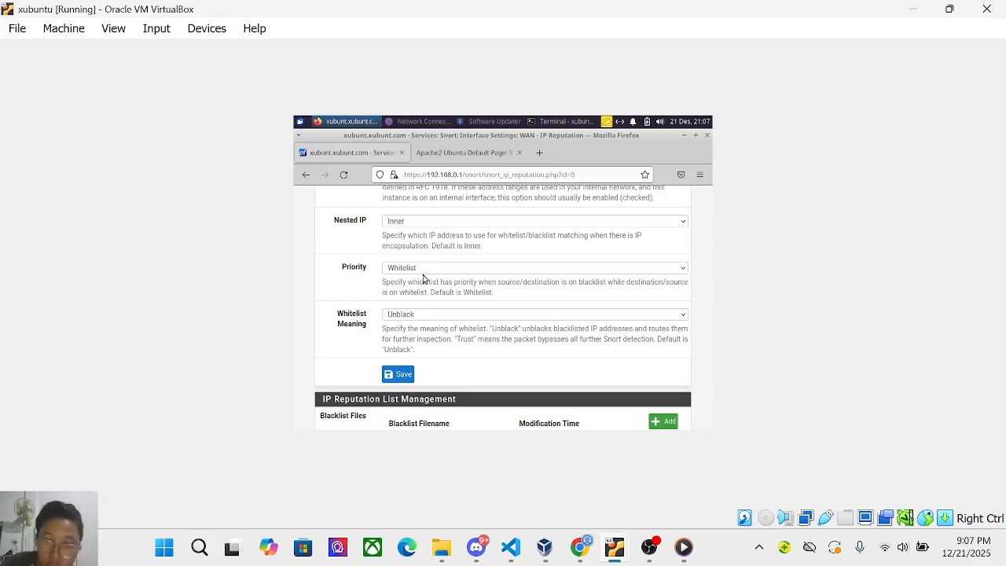
Keep Priority as Whitelist and Whitelist Meaning as Unblack, then save the IP Reputation settings.
click(681, 274)
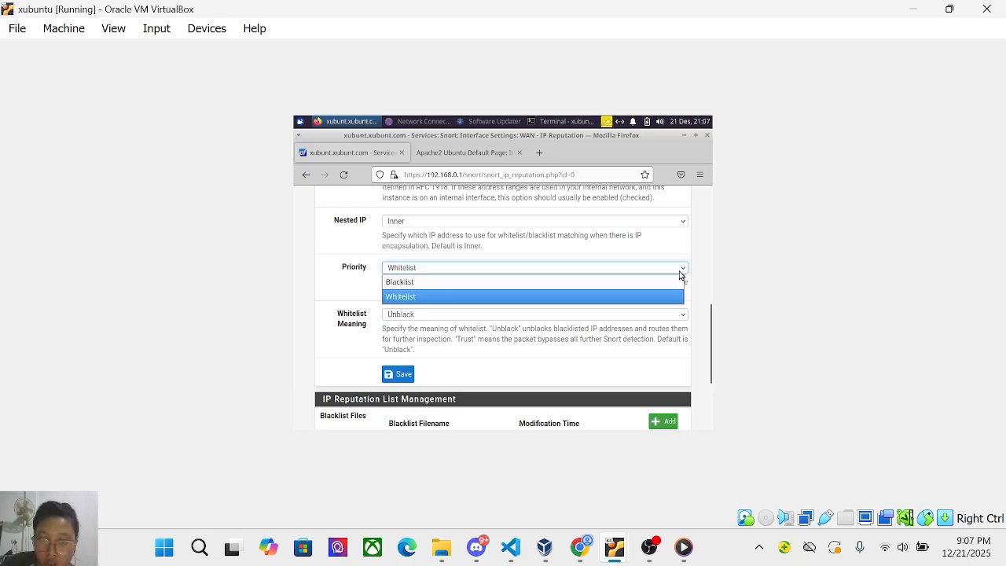
click(572, 297)
scroll(572, 296, up, 1)
scroll(572, 295, up, 4)
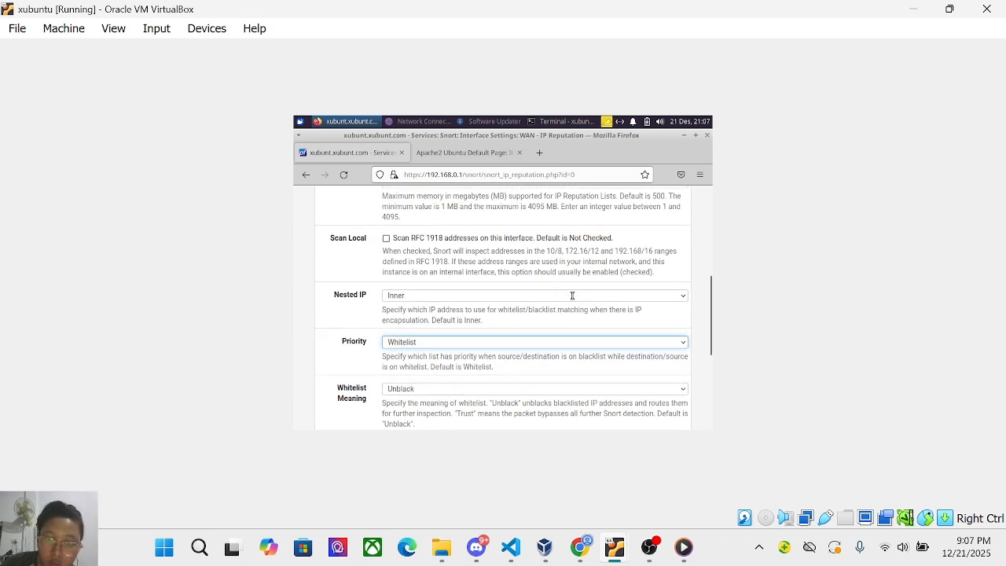
scroll(572, 297, down, 1)
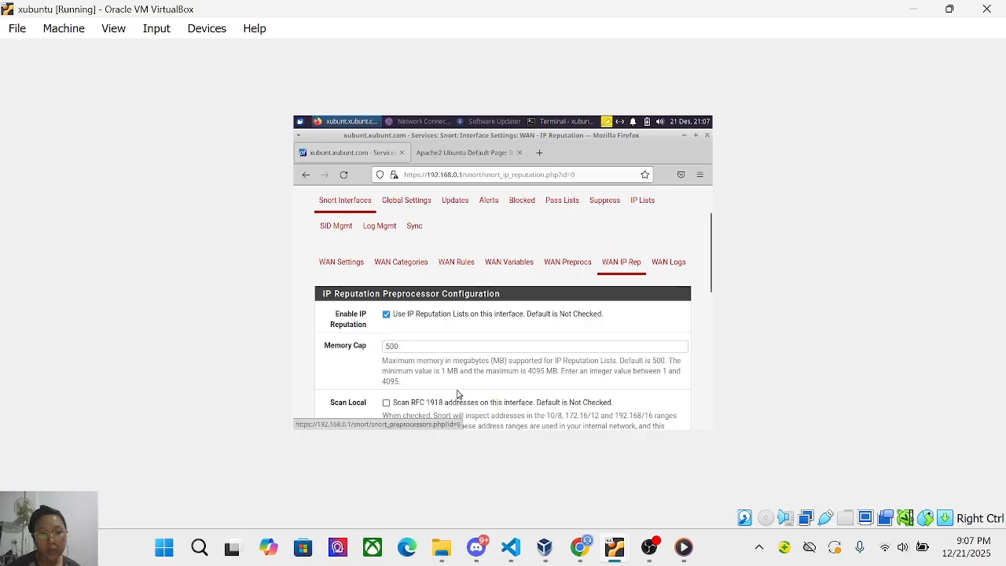
scroll(456, 393, down, 5)
click(410, 314)
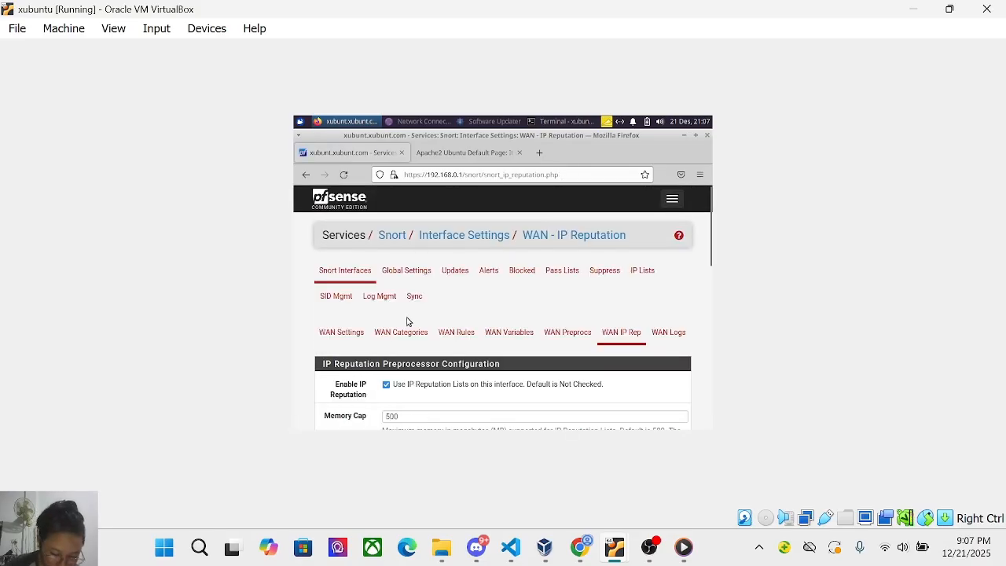
scroll(407, 321, down, 2)
scroll(407, 321, down, 4)
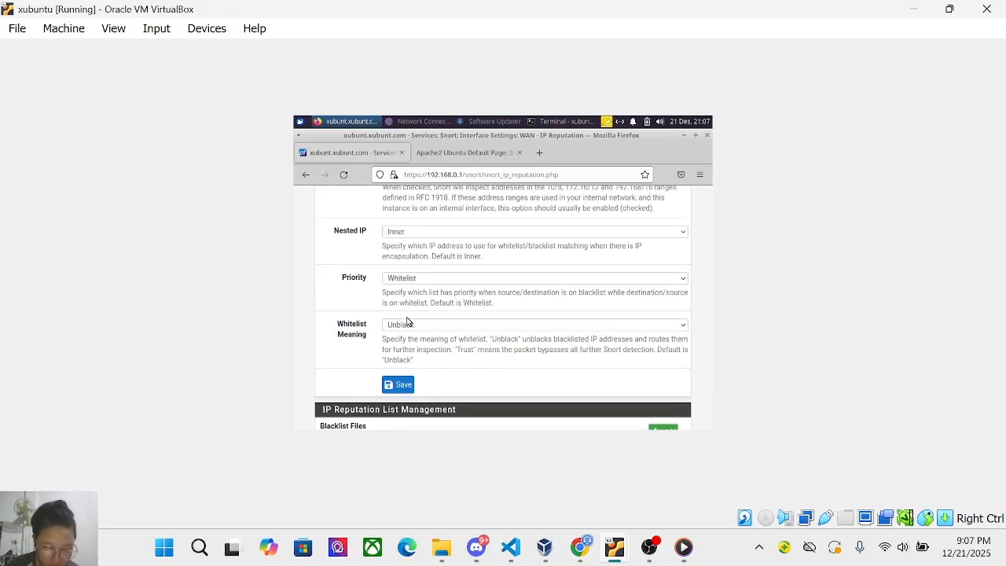
scroll(407, 321, up, 4)
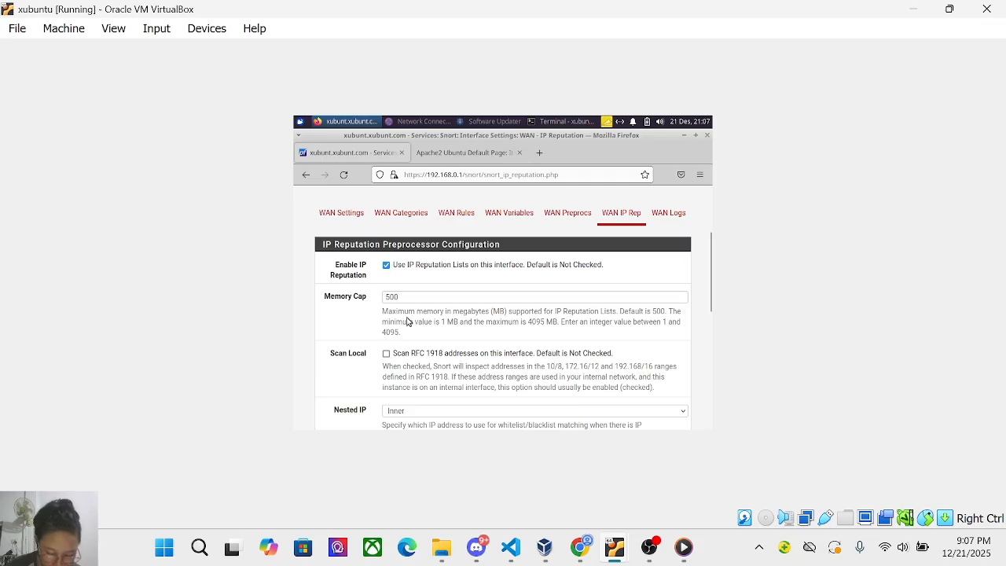
scroll(407, 322, up, 3)
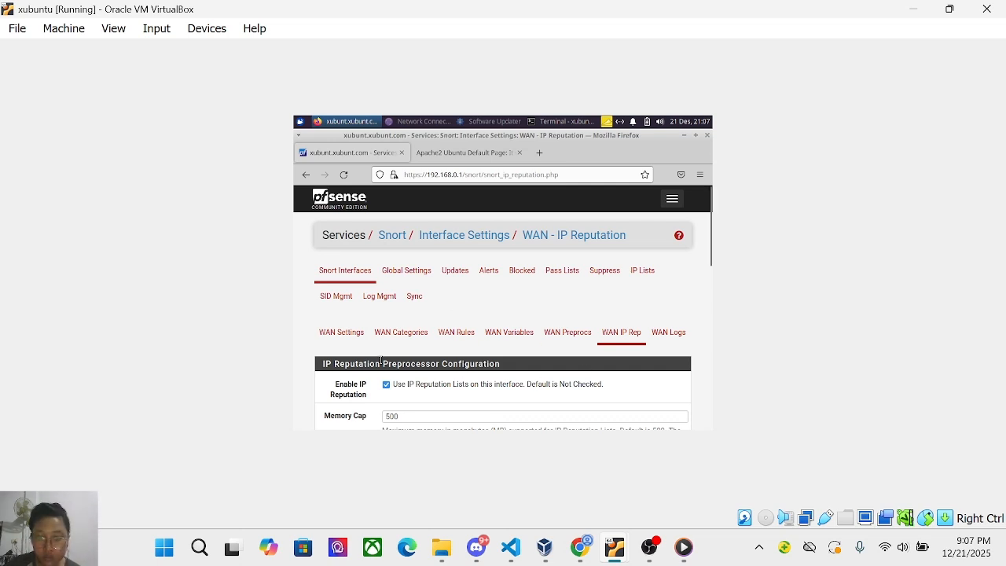
Re-save the WAN Settings with Block Offenders checked and IPS Mode set to Legacy.
click(337, 333)
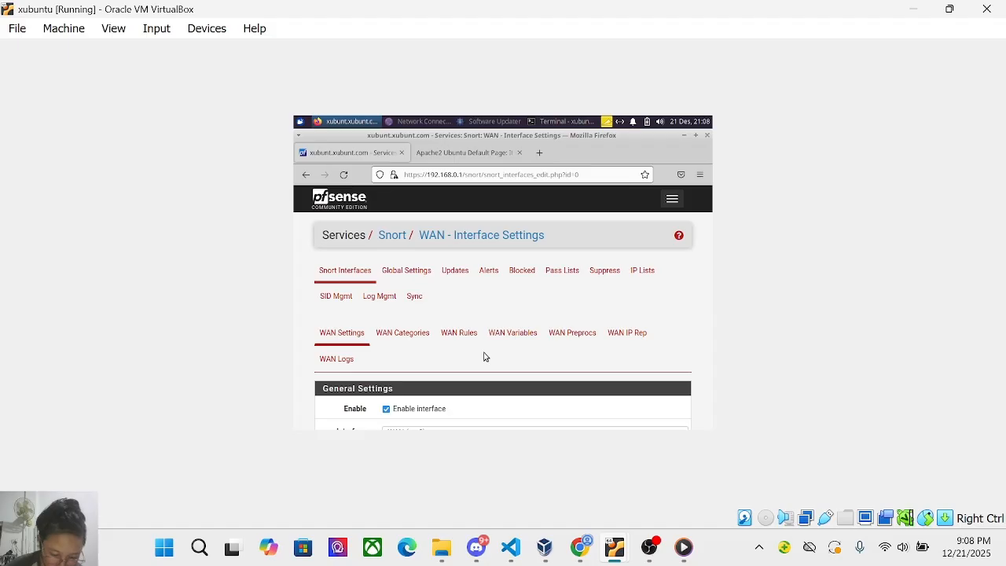
scroll(484, 357, down, 20)
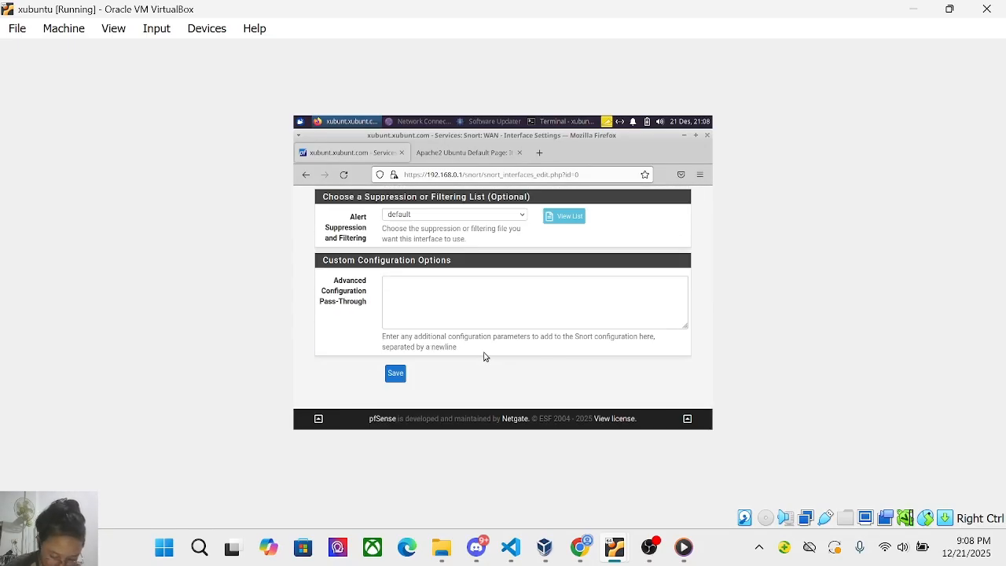
scroll(484, 357, up, 20)
scroll(484, 357, down, 3)
scroll(484, 357, down, 7)
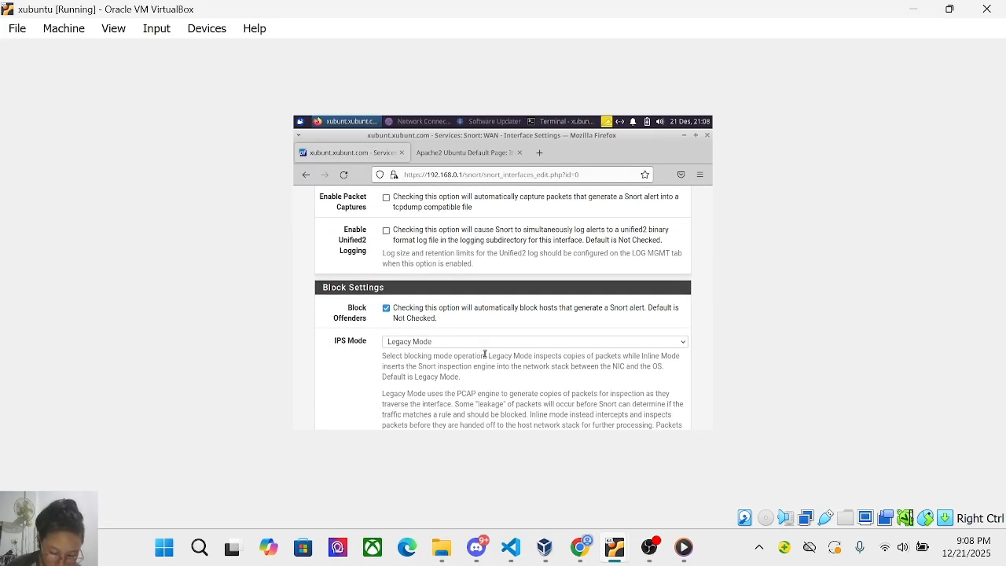
scroll(484, 357, down, 10)
click(395, 376)
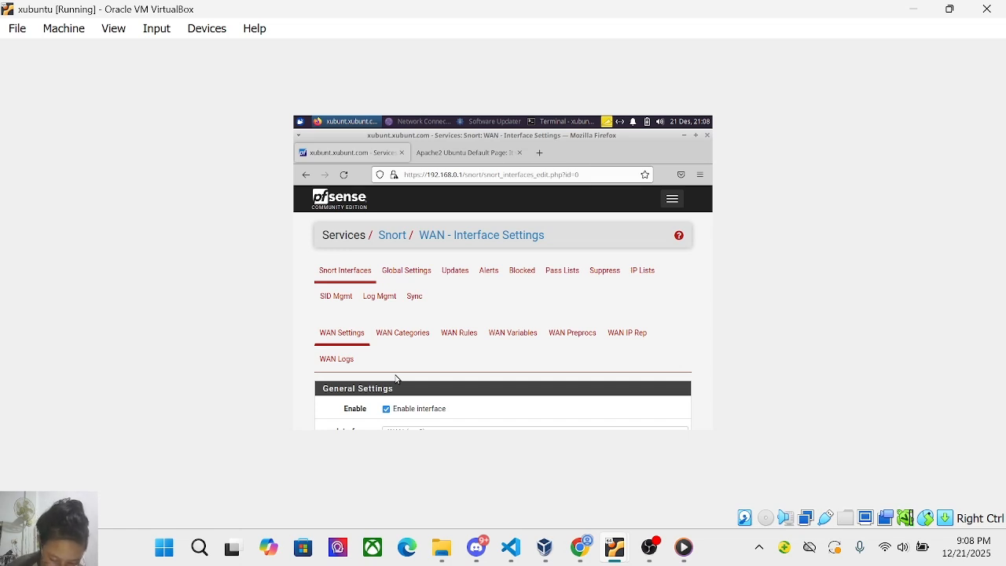
Restart Snort on WAN (em0) from the Snort Interfaces list so it shows running.
click(338, 273)
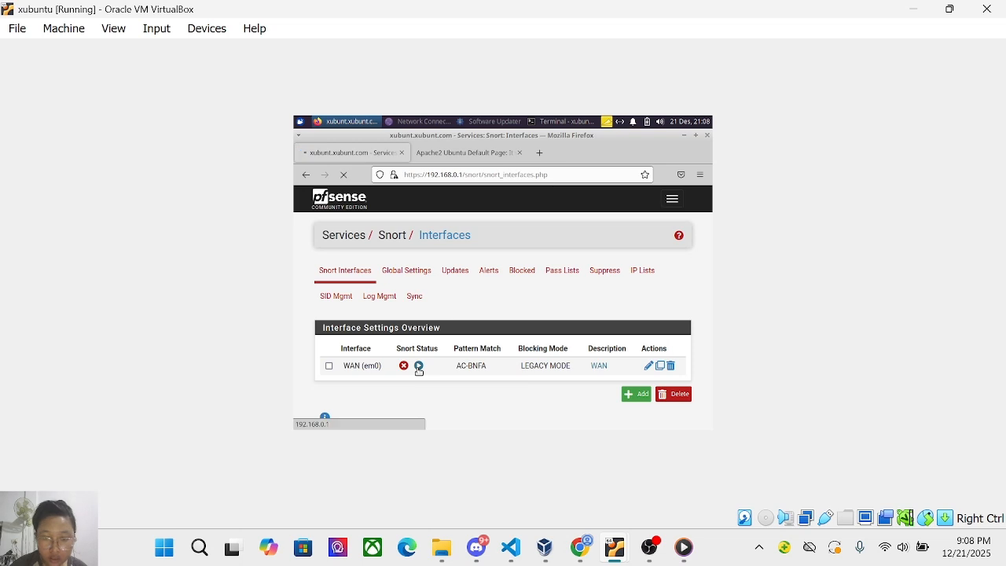
click(418, 366)
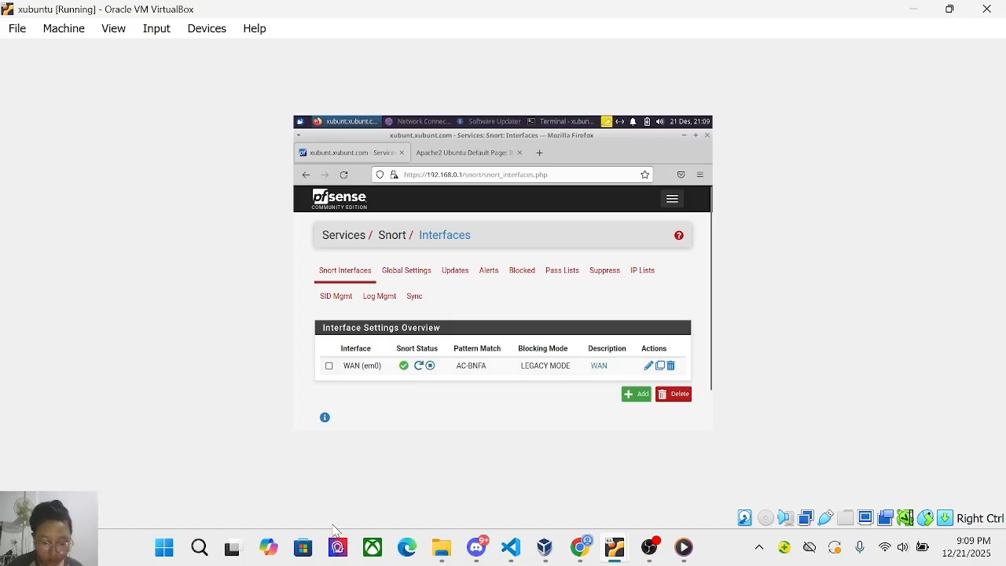
click(649, 547)
click(830, 398)
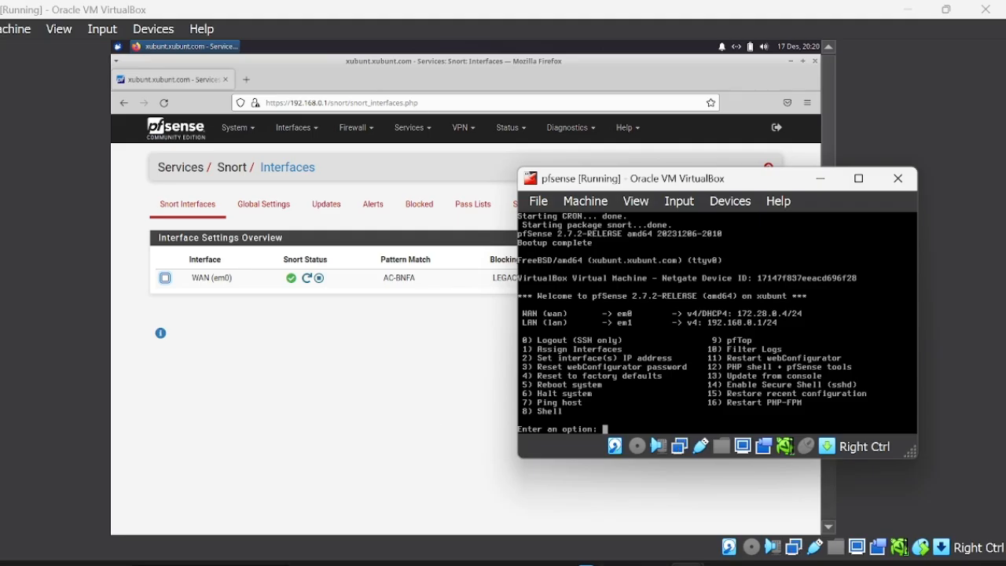
On Kali, ping 172.28.0.4 and stop it with Ctrl+C to see the statistics.
mouse_move(676, 563)
click(671, 496)
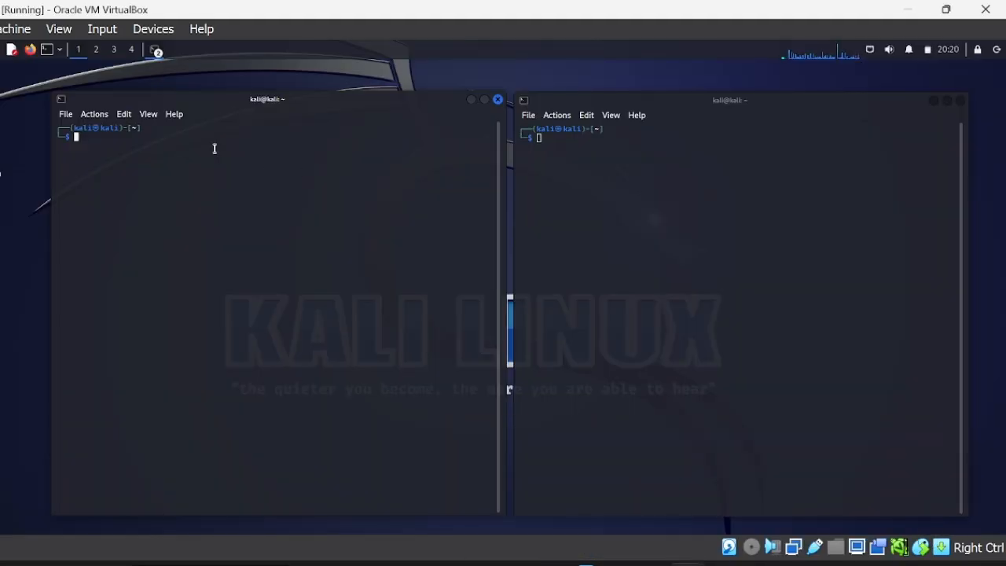
text(ping 172.28.0.4)
key(Right)
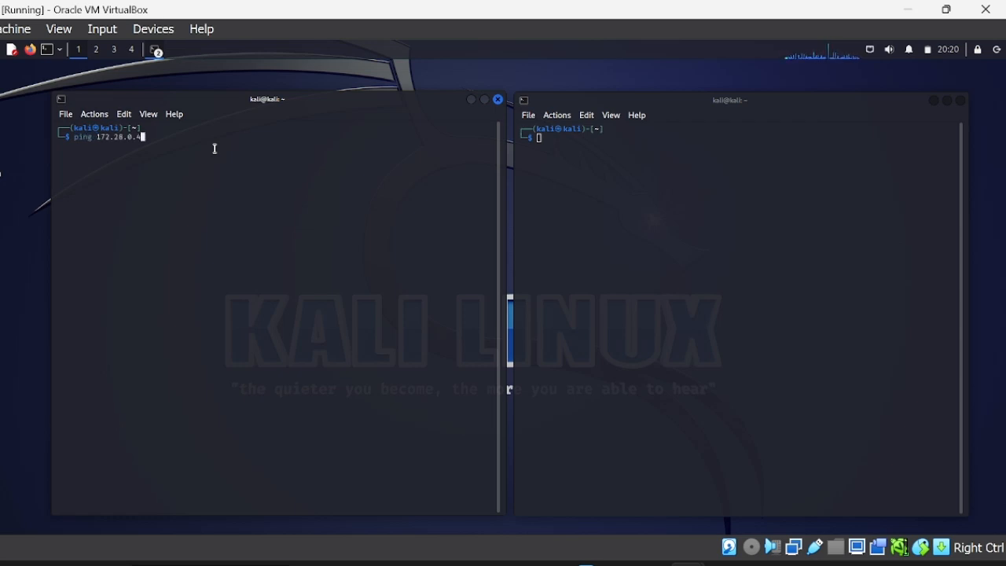
key(Return)
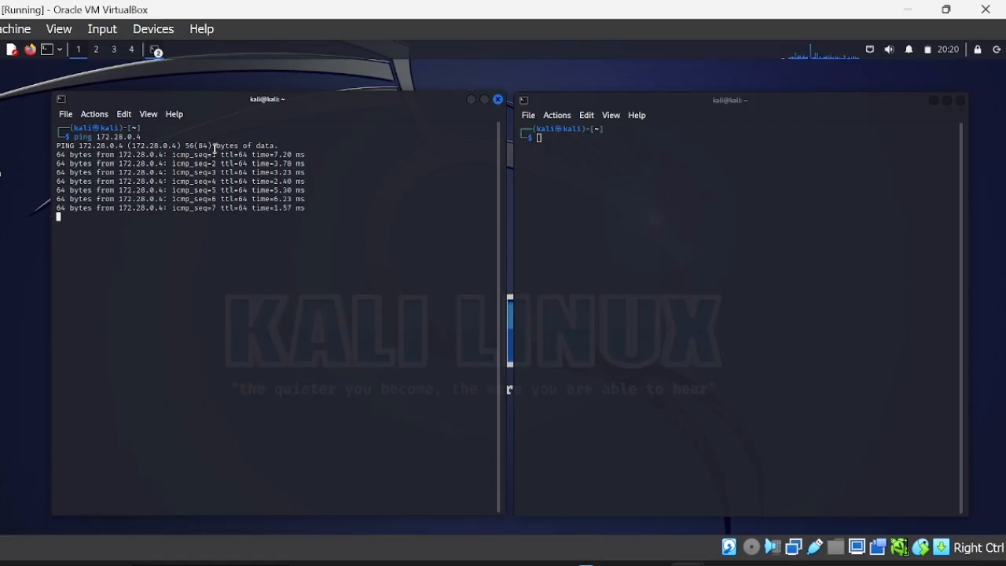
key(ctrl+c)
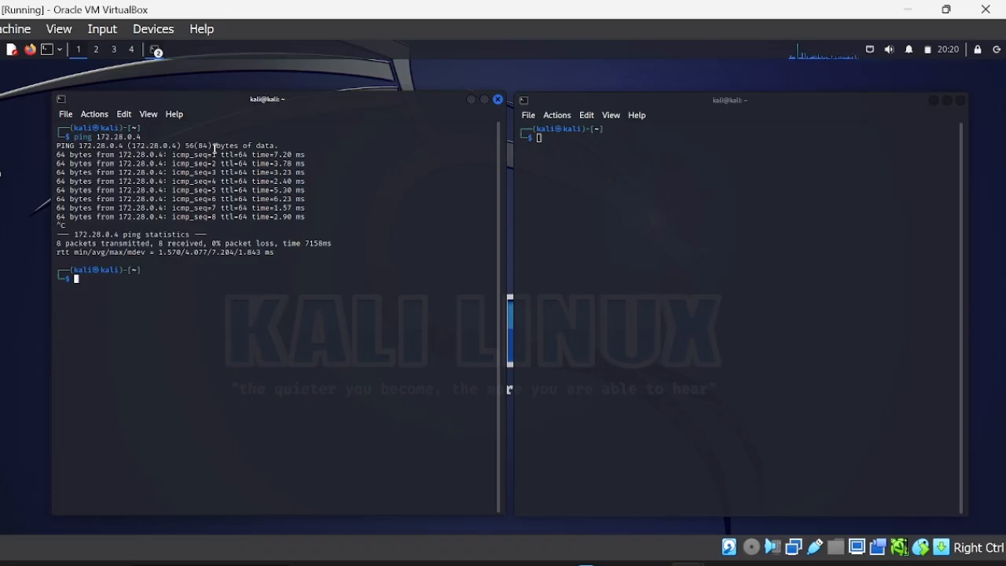
Run nmap -sT -v 172.28.0.4 while the second terminal pings 172.28.0.4 continuously.
text(nmap -)
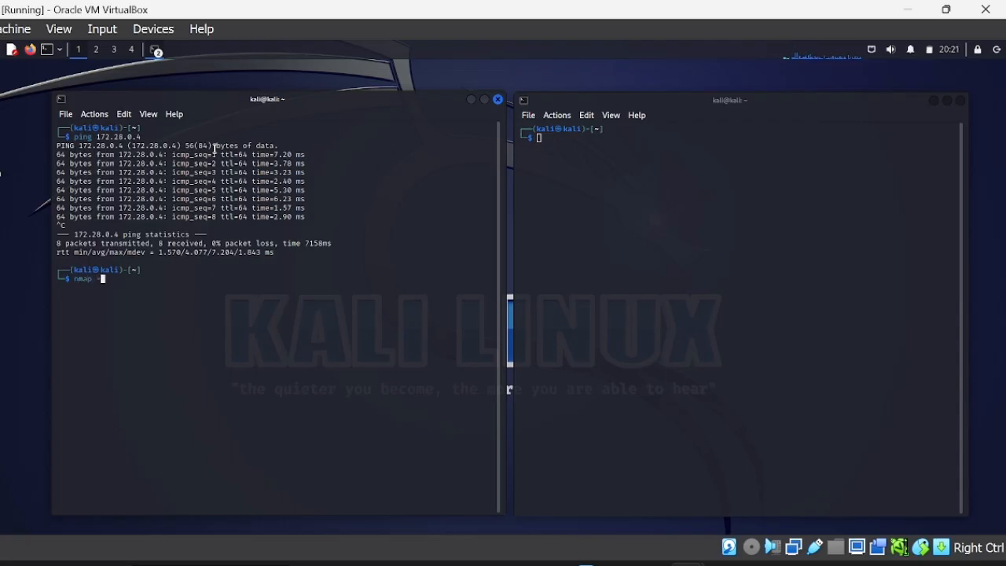
text(sT -v 172.28.0.4)
key(Return)
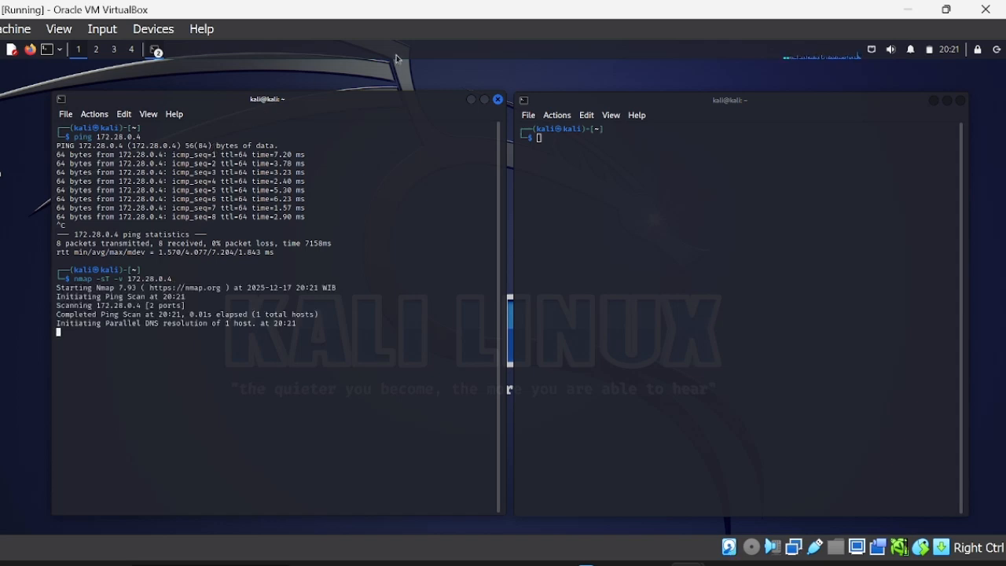
click(596, 145)
text(ping 172.28.0.4)
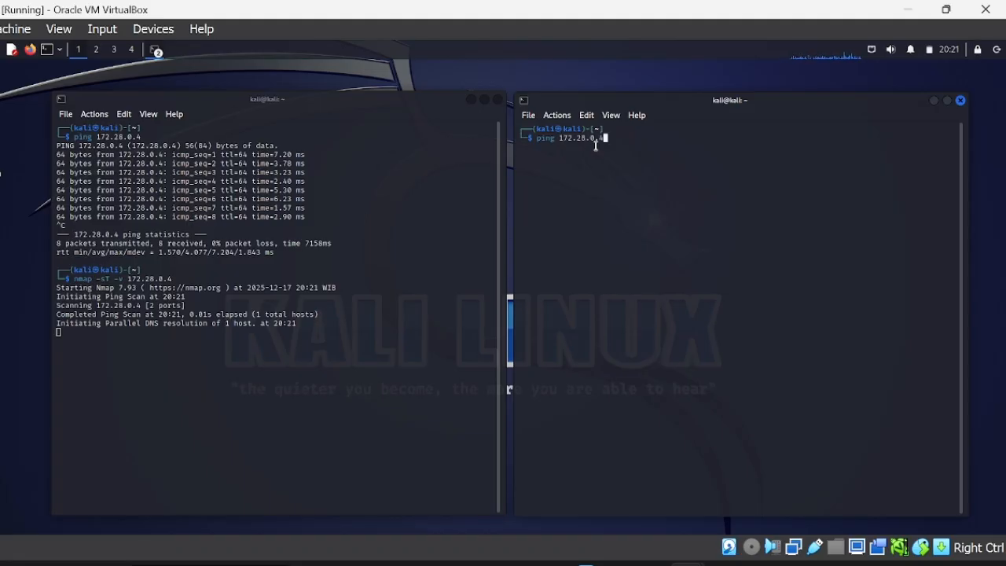
key(Return)
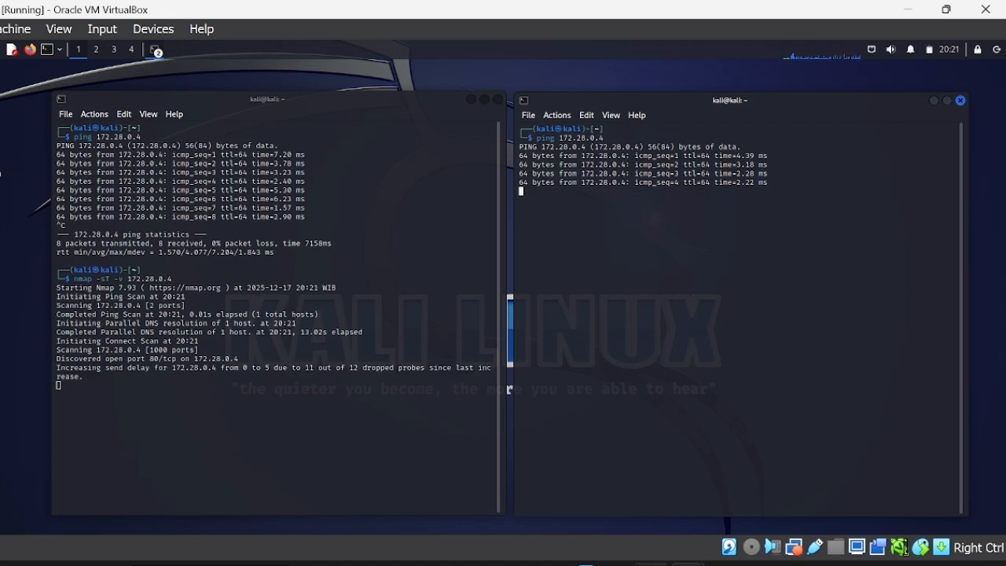
mouse_move(683, 563)
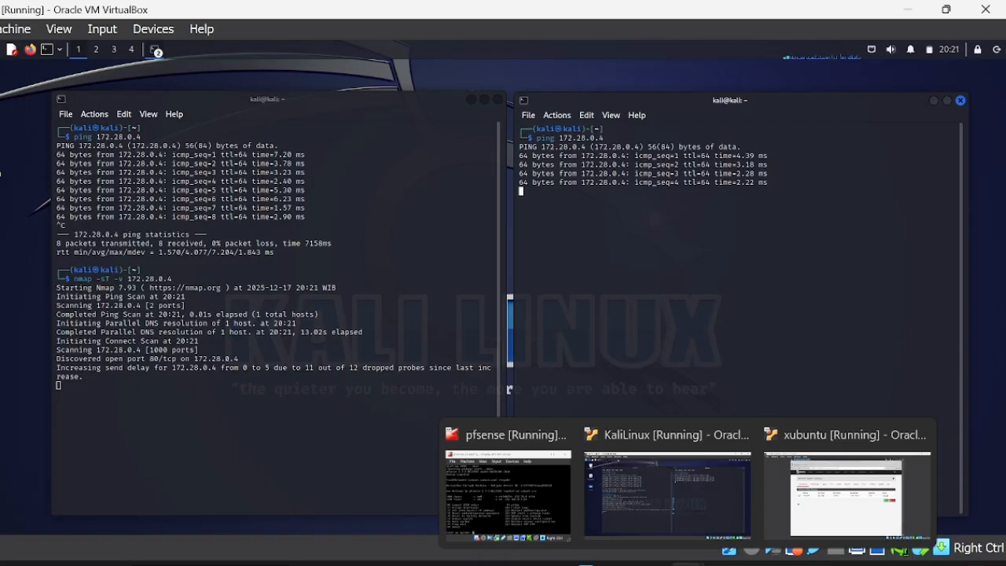
On the xubuntu VM, review Snort's scan alerts, then the Blocked list showing 172.28.0.5.
click(807, 486)
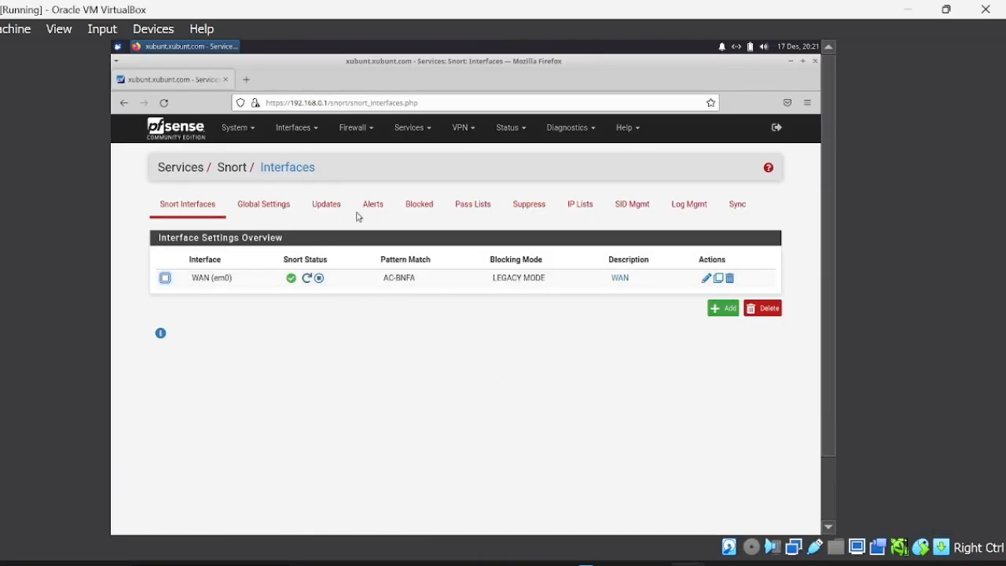
click(380, 207)
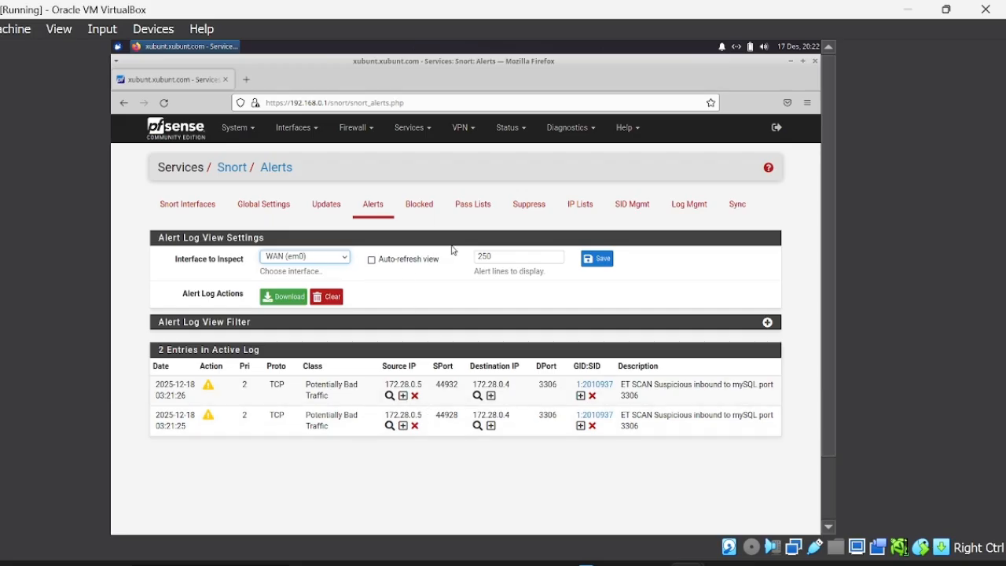
click(421, 206)
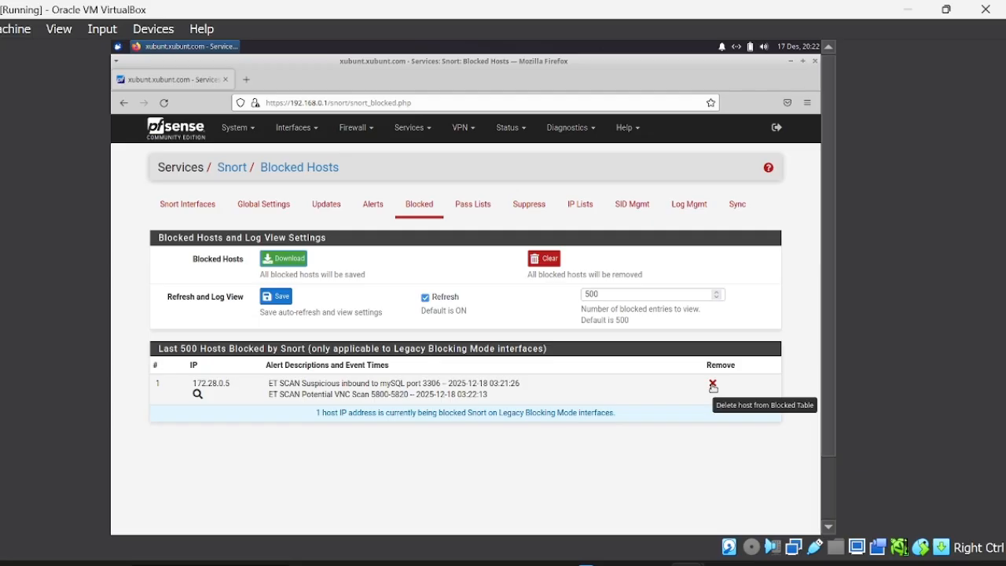
Remove 172.28.0.5 from Snort's Blocked Hosts list, checking Kali in between, then return to pfSense.
click(713, 385)
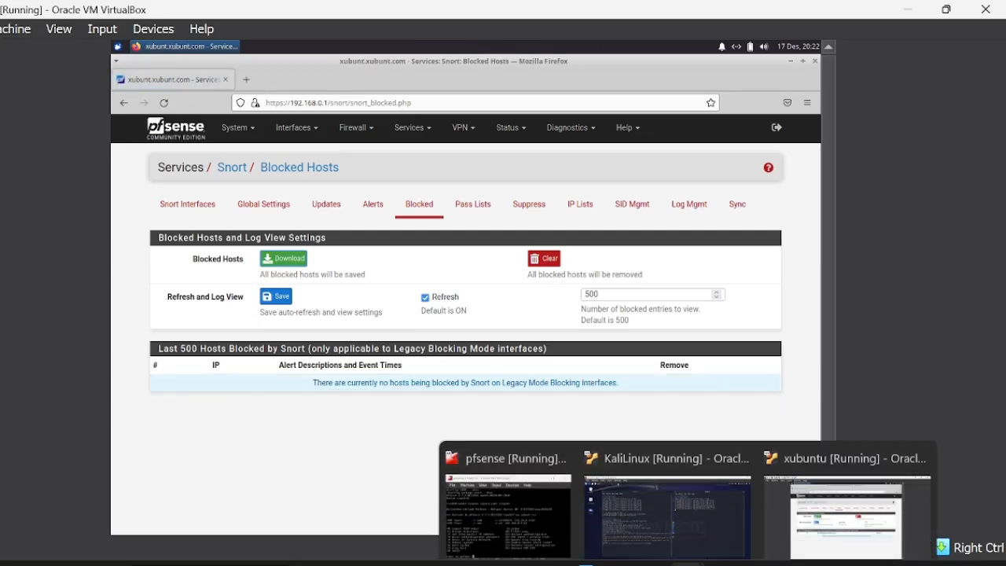
click(682, 502)
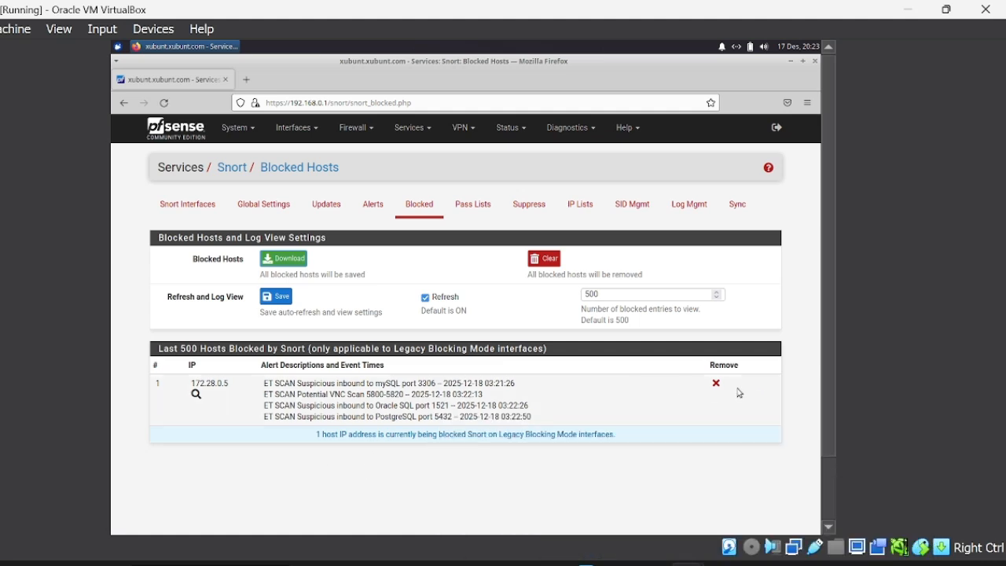
click(716, 386)
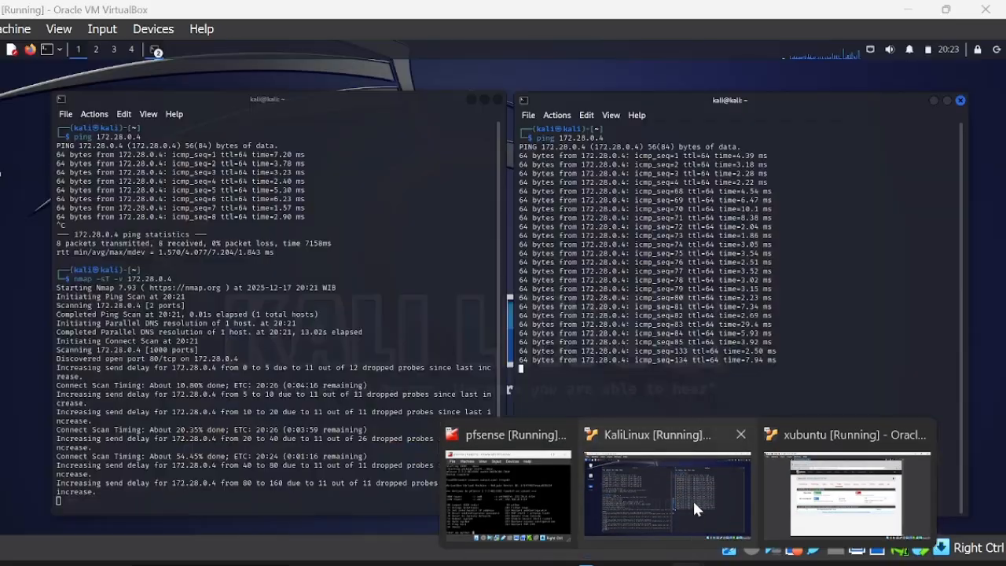
click(693, 502)
mouse_move(683, 560)
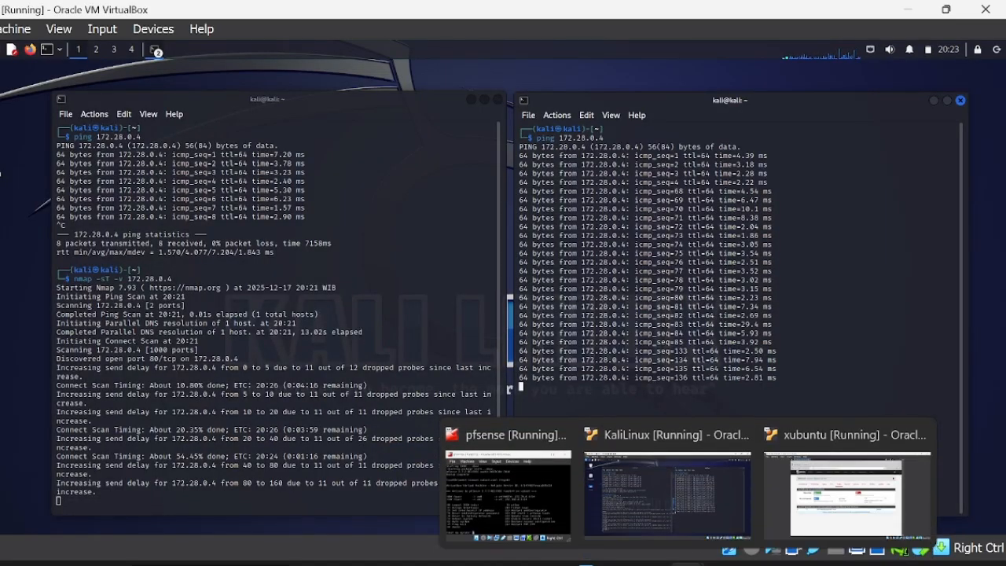
click(790, 500)
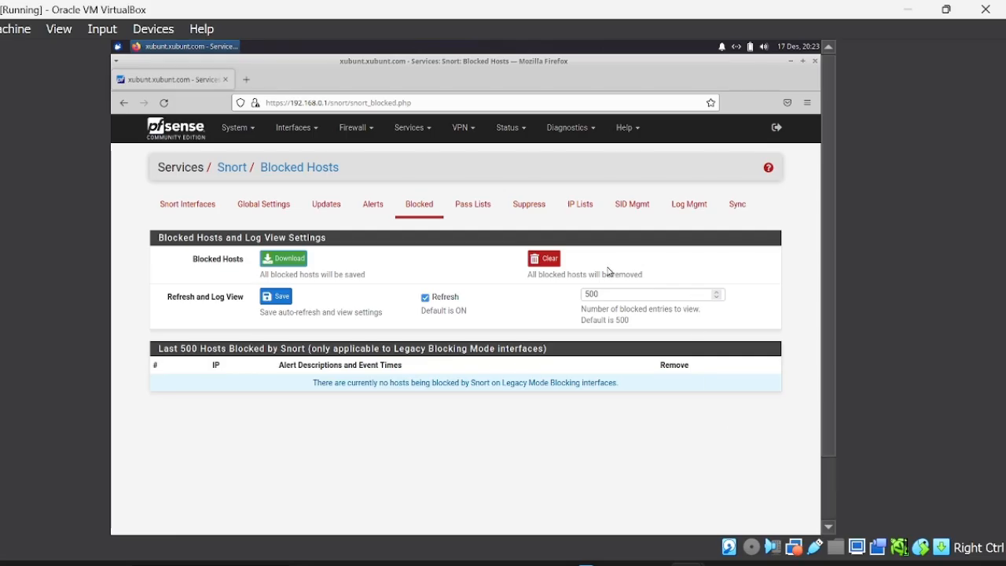
Create and save Snort pass list passlist_1 containing the address 172.28.0.5.
click(475, 208)
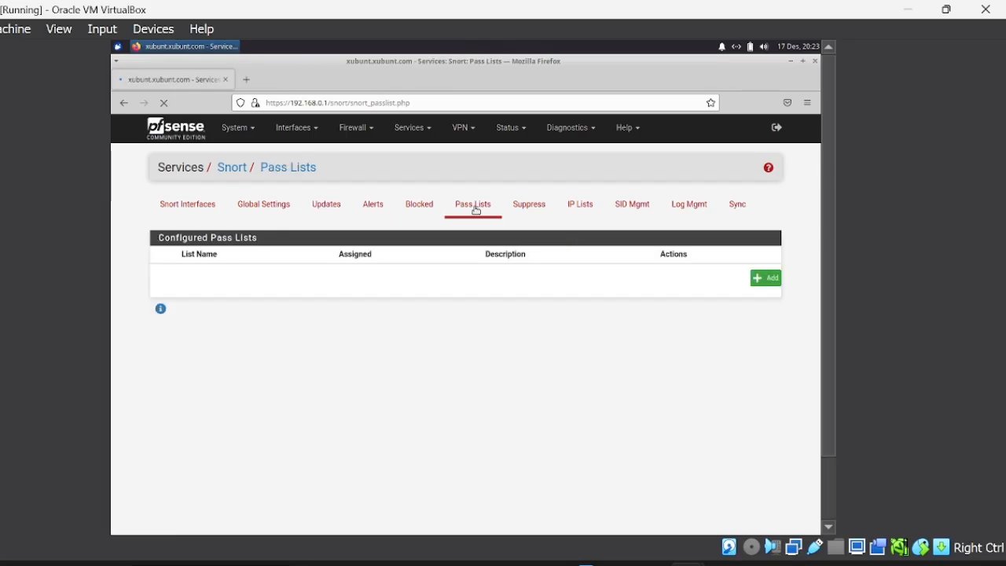
click(764, 278)
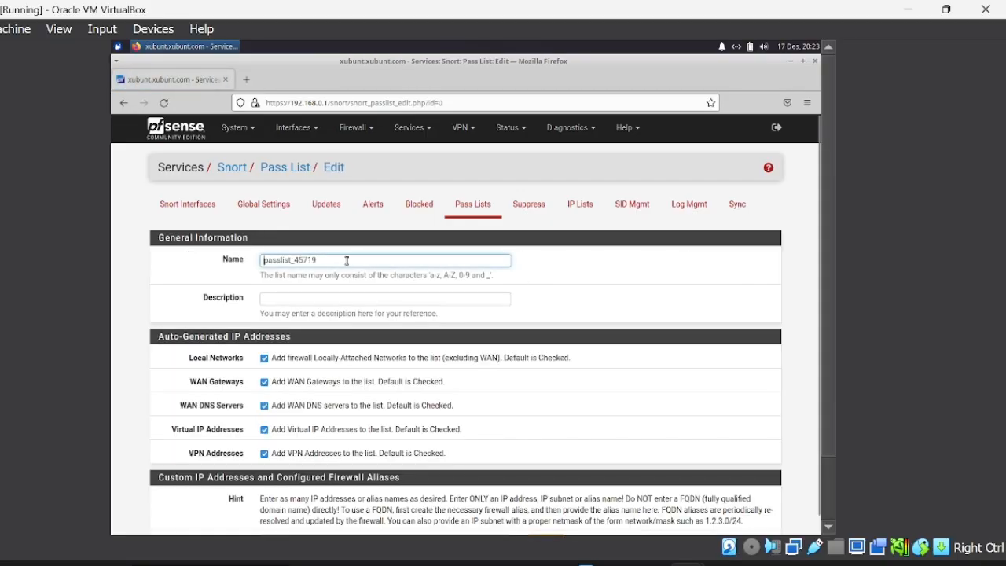
key(BackSpace)
key(BackSpace)
key(BackSpace)
key(BackSpace)
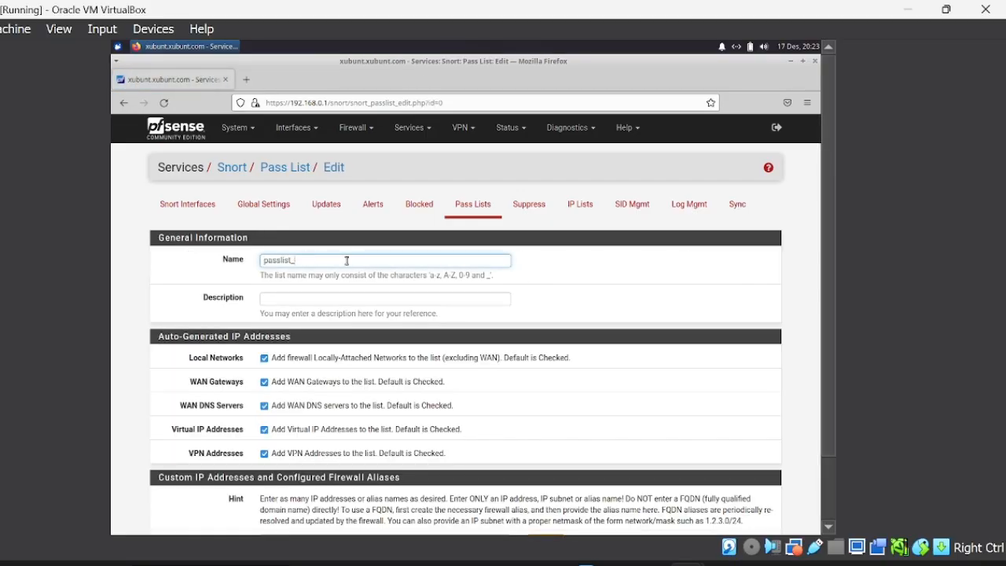
scroll(347, 260, down, 1)
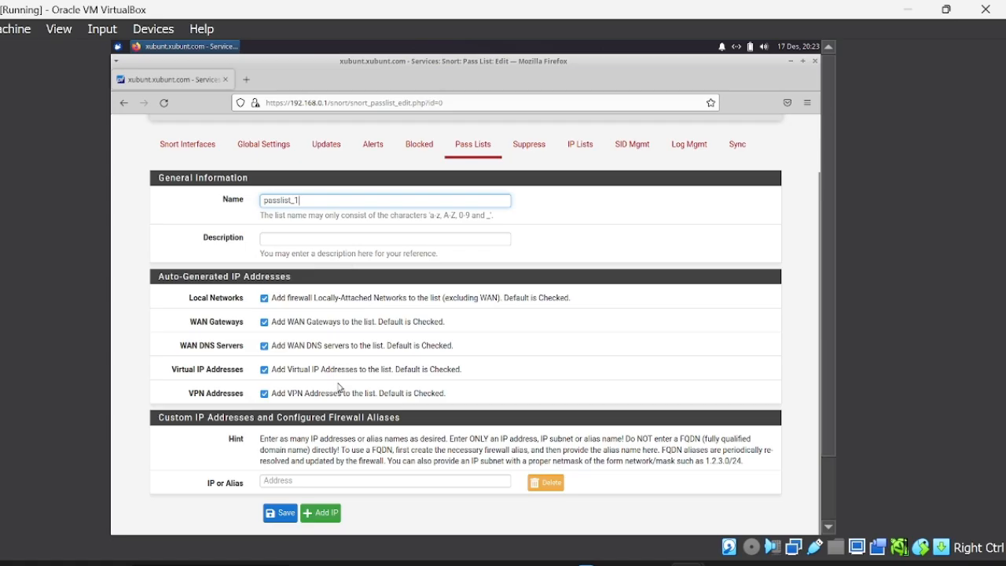
click(325, 481)
text(172.2)
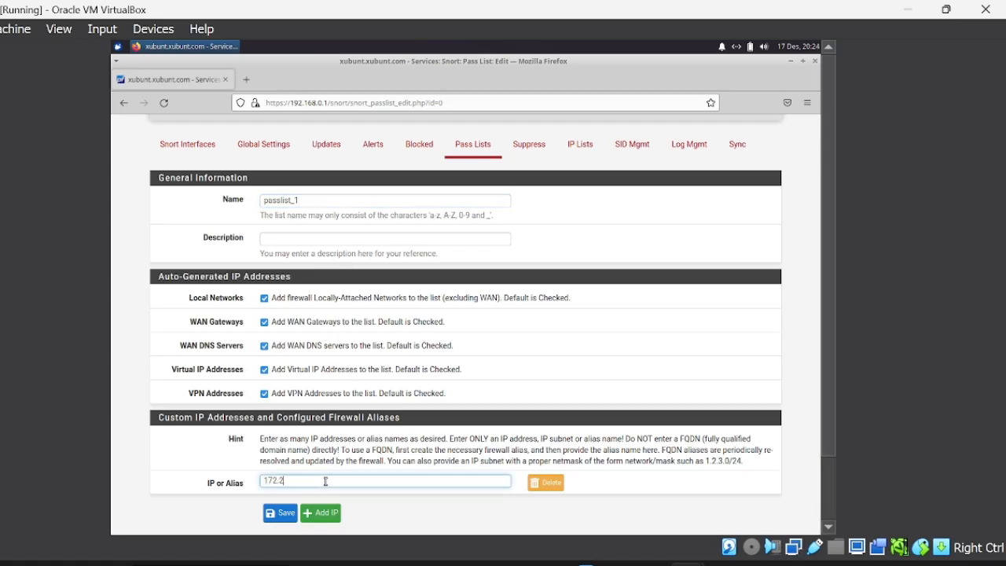
text(8.0.5)
click(282, 513)
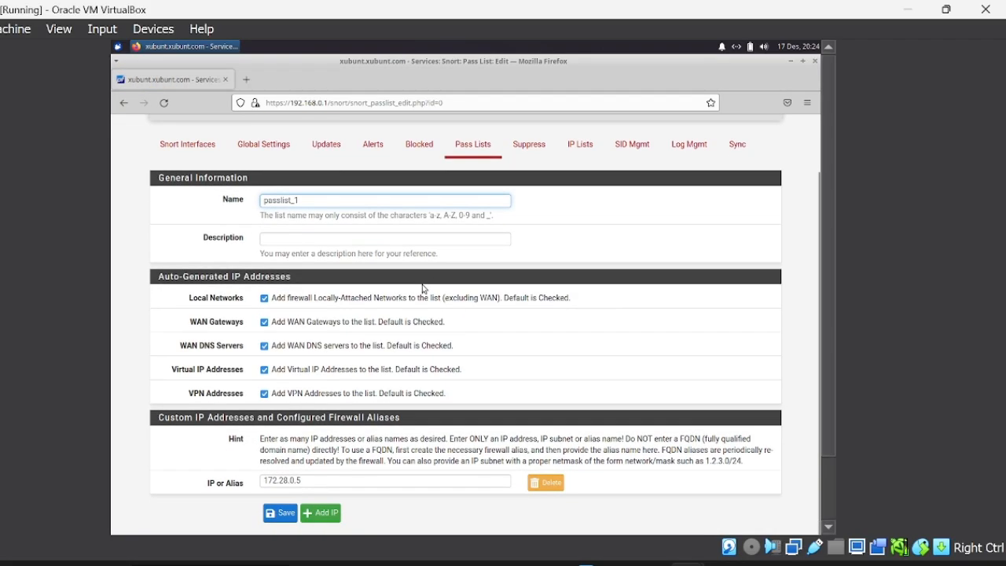
Set the WAN interface's Snort Pass List to passlist_1 and save.
scroll(422, 288, up, 1)
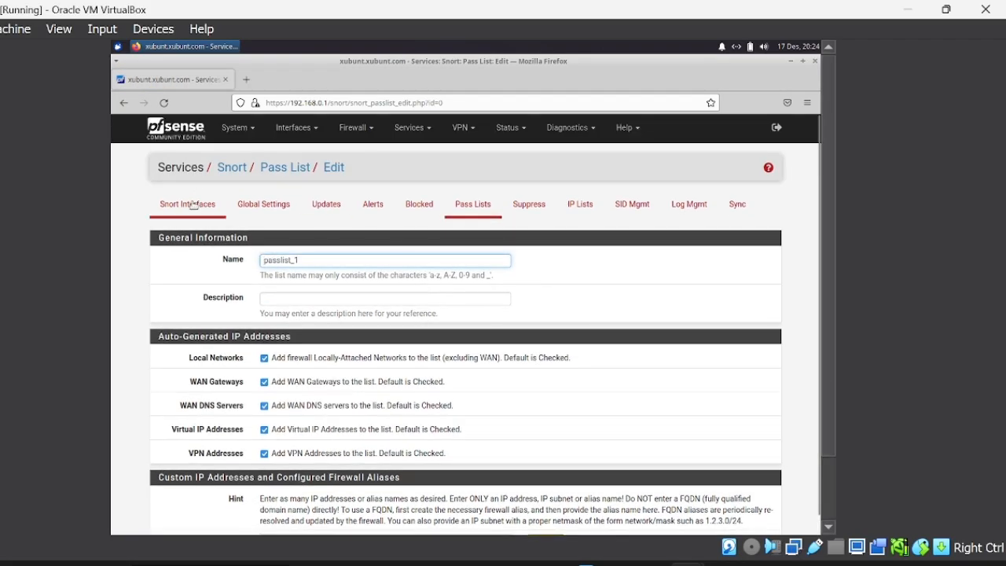
click(192, 204)
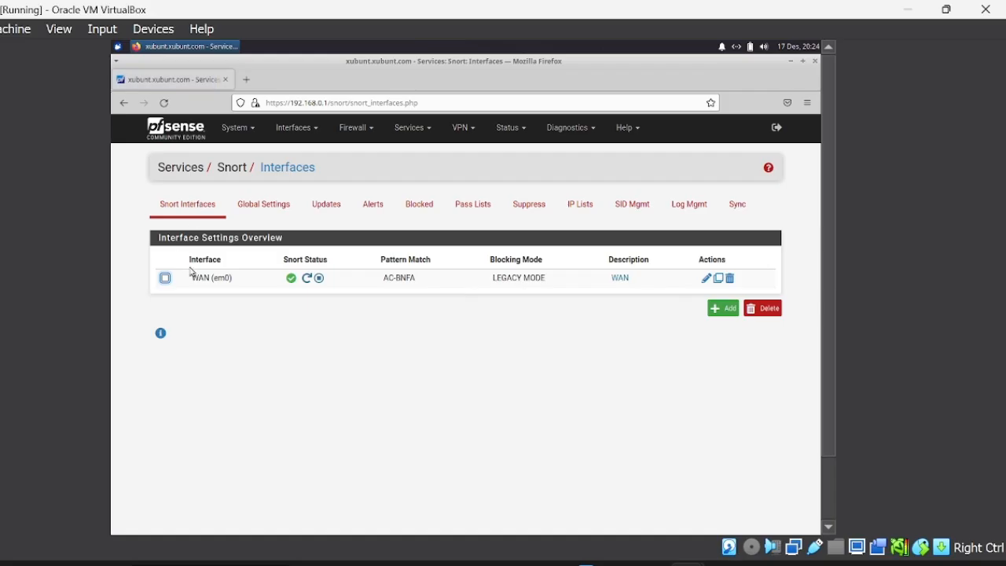
click(705, 278)
scroll(368, 353, down, 10)
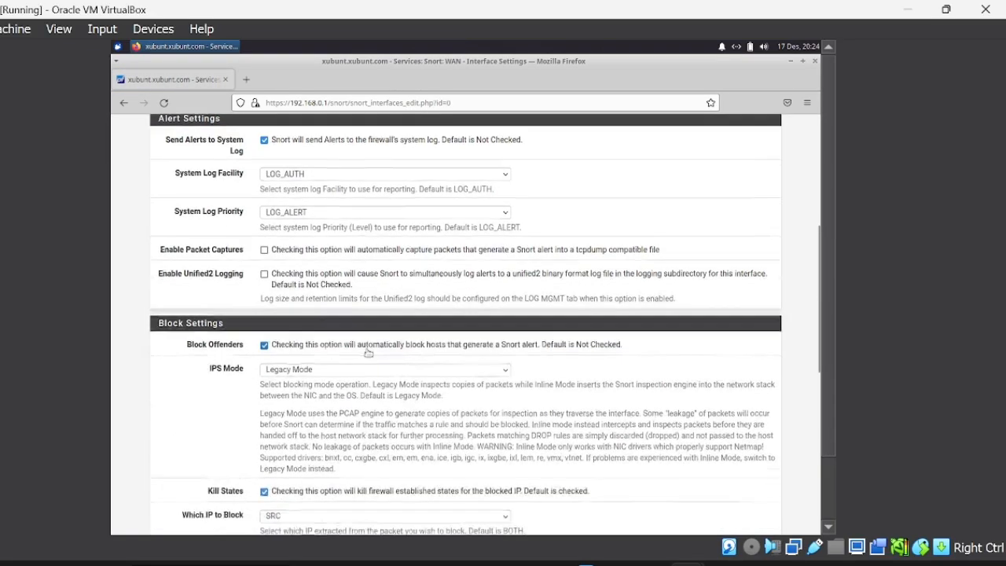
scroll(368, 353, down, 5)
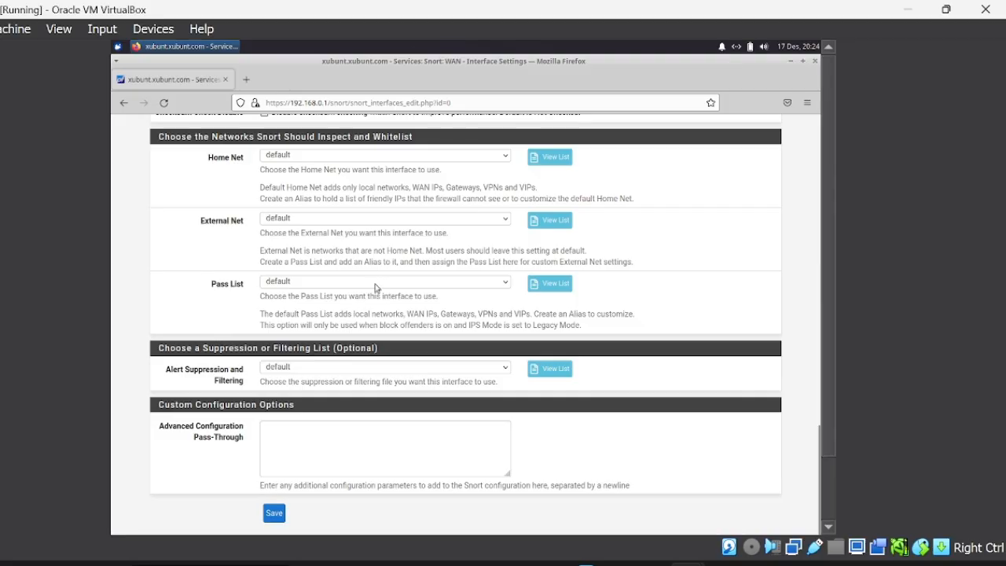
click(378, 280)
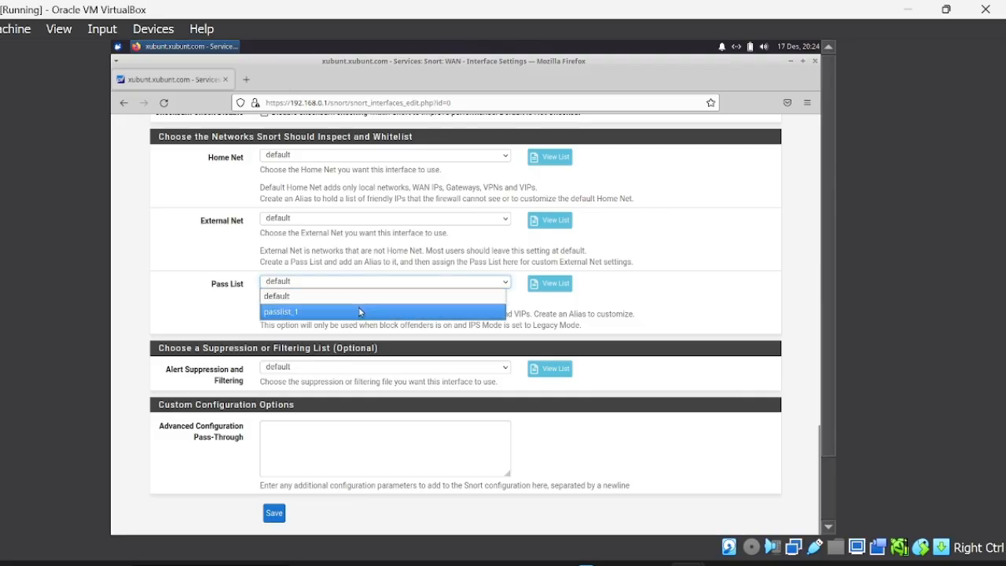
click(359, 311)
click(278, 519)
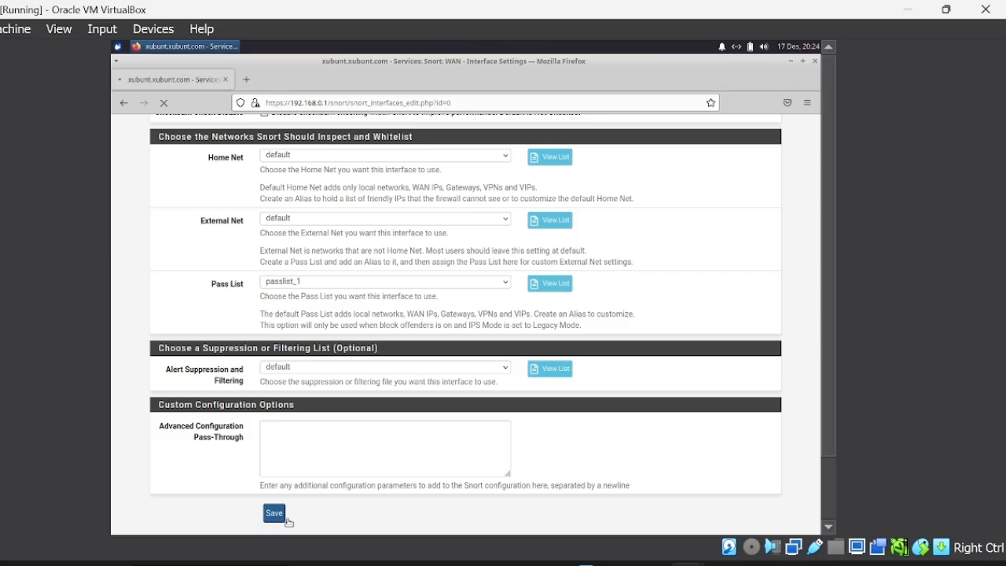
mouse_move(688, 563)
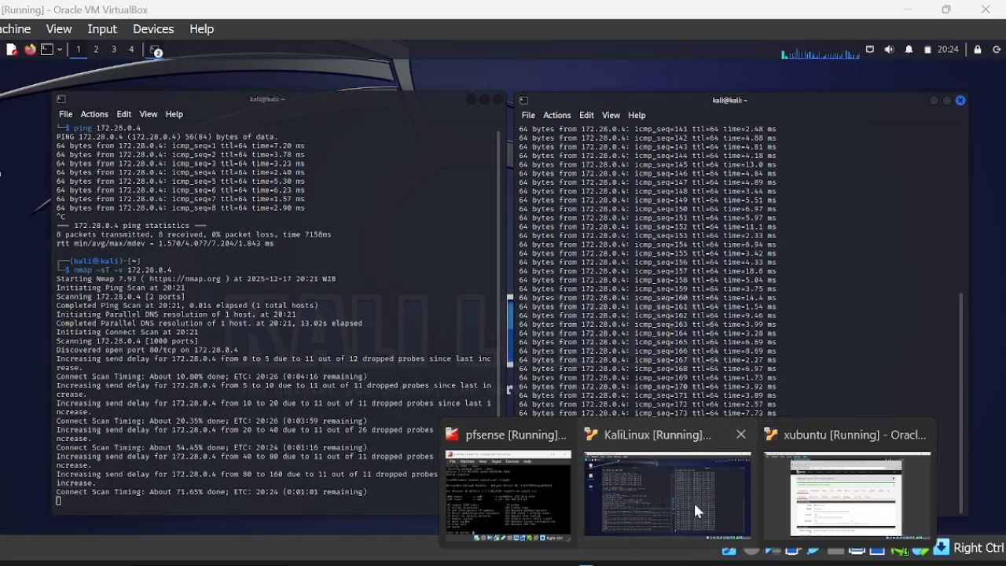
On Kali, stop the running ping and nmap scan, then rerun the previous nmap command.
click(692, 500)
key(ctrl+c)
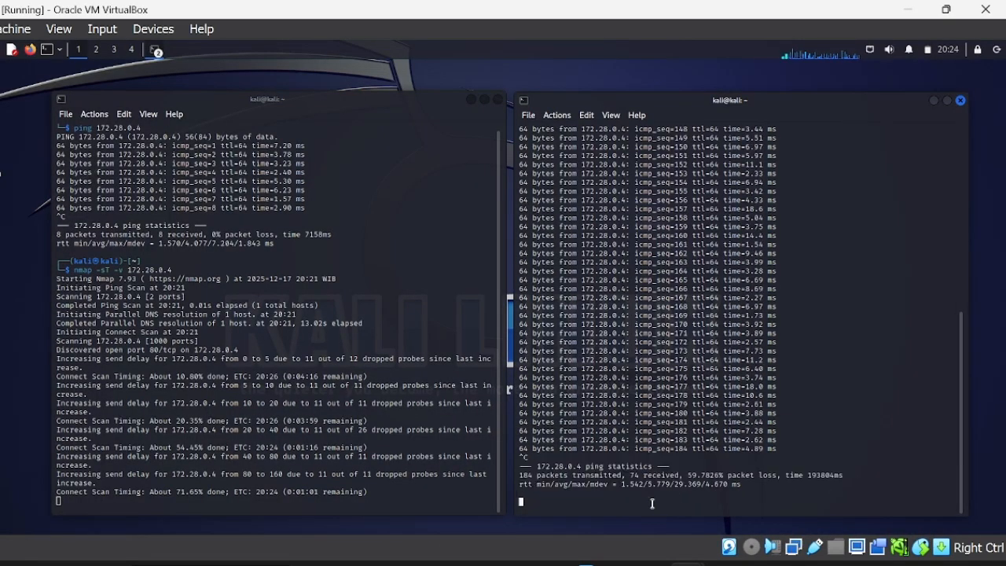
click(345, 506)
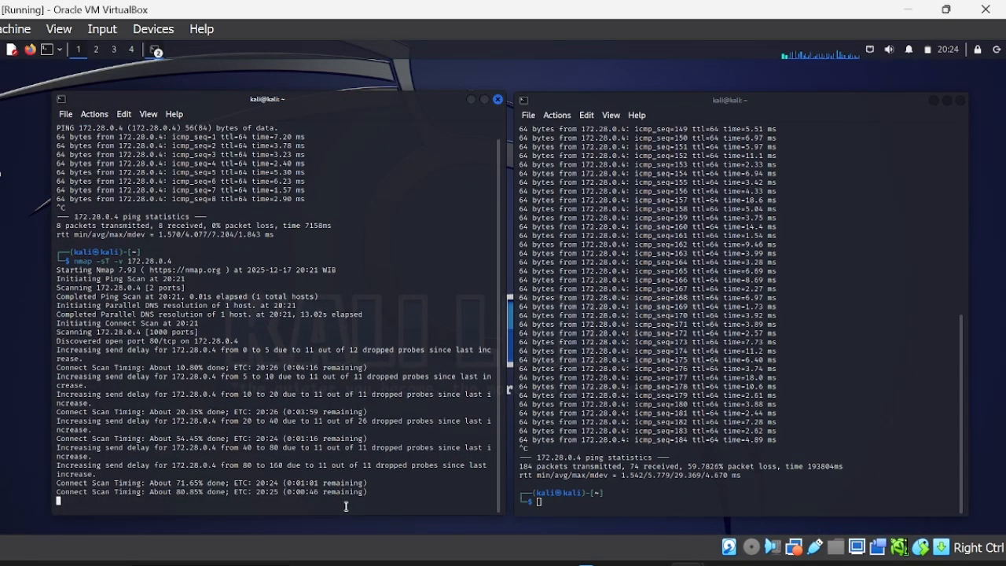
key(ctrl+c)
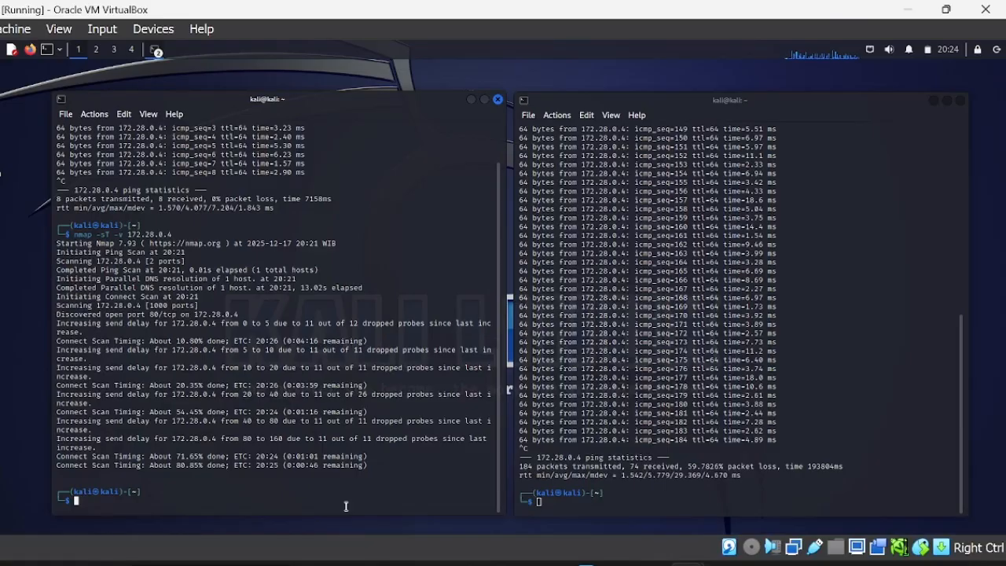
key(Up)
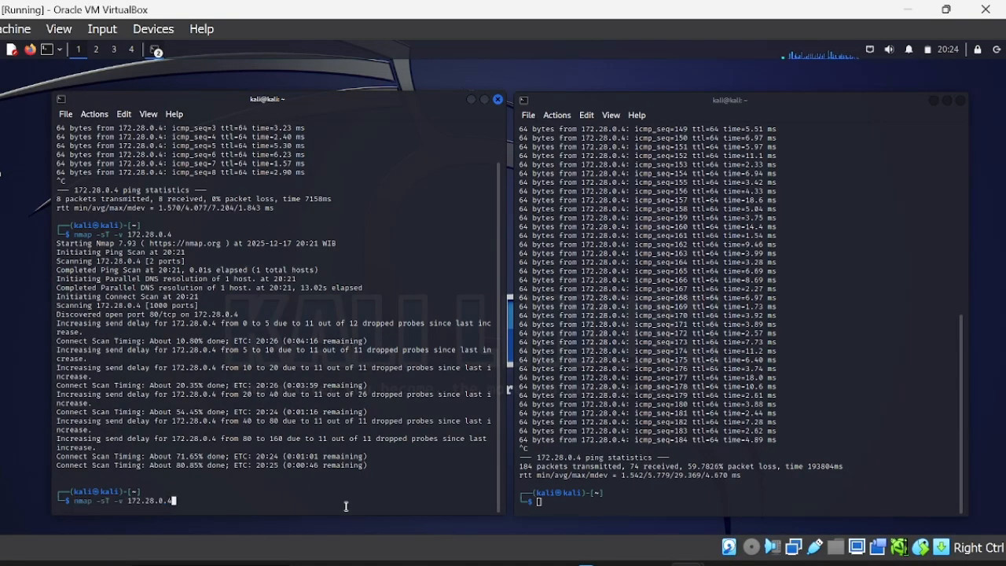
key(Return)
Ping 172.28.0.4 from the other Kali terminal.
click(584, 503)
text(ping 172.28.0.4)
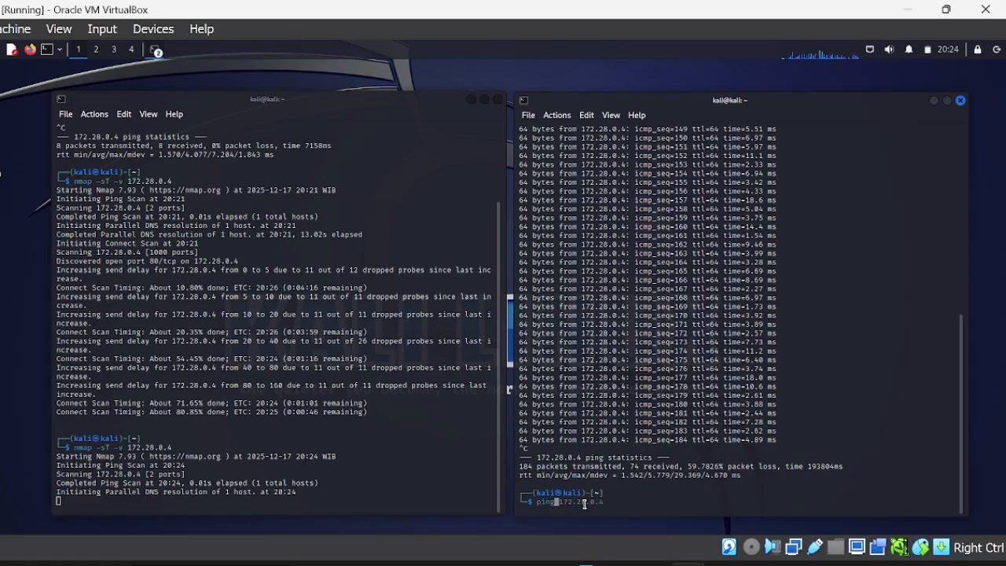
key(Return)
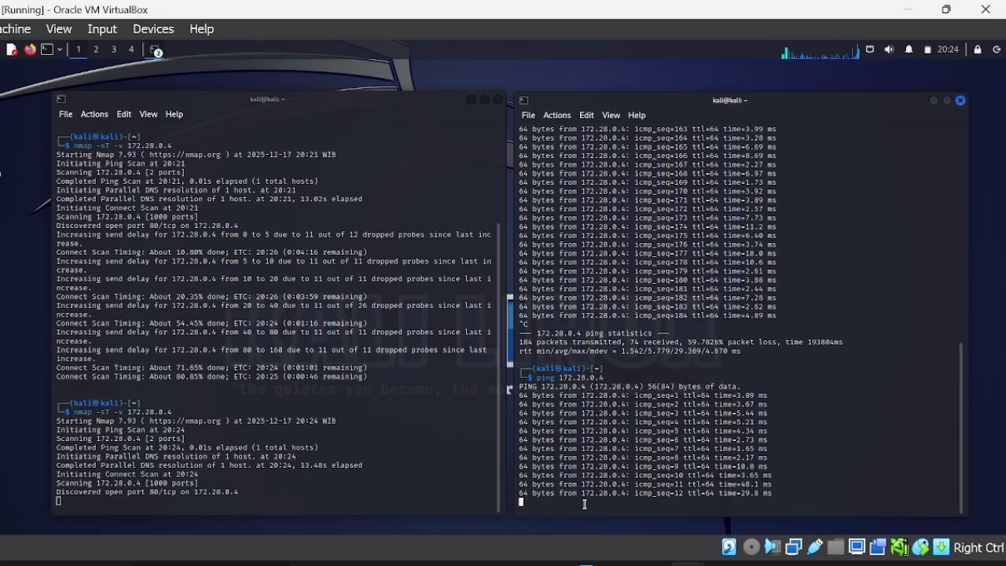
Back in pfSense, open Snort's Blocked tab and scroll through the blocked hosts list.
mouse_move(736, 541)
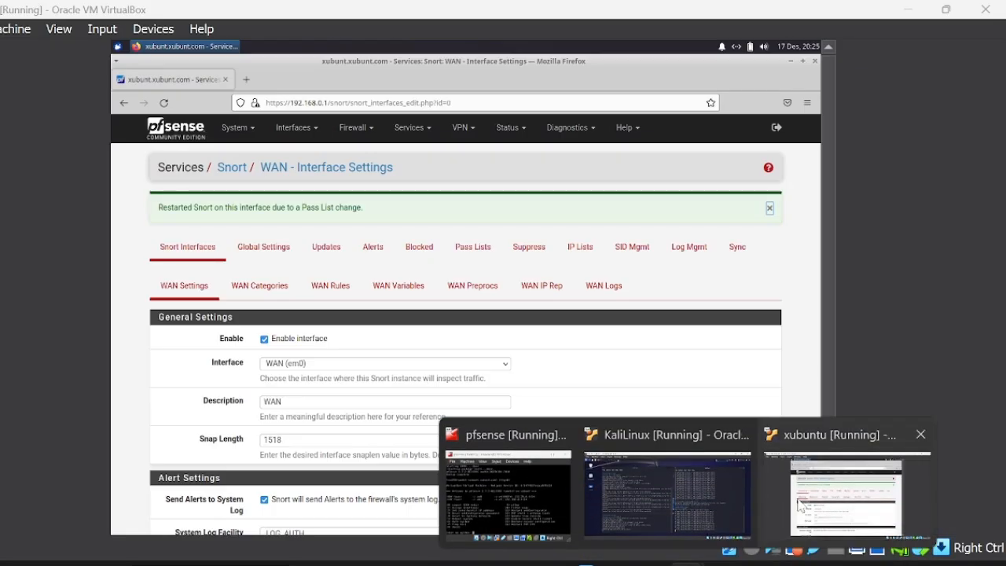
click(840, 495)
click(414, 255)
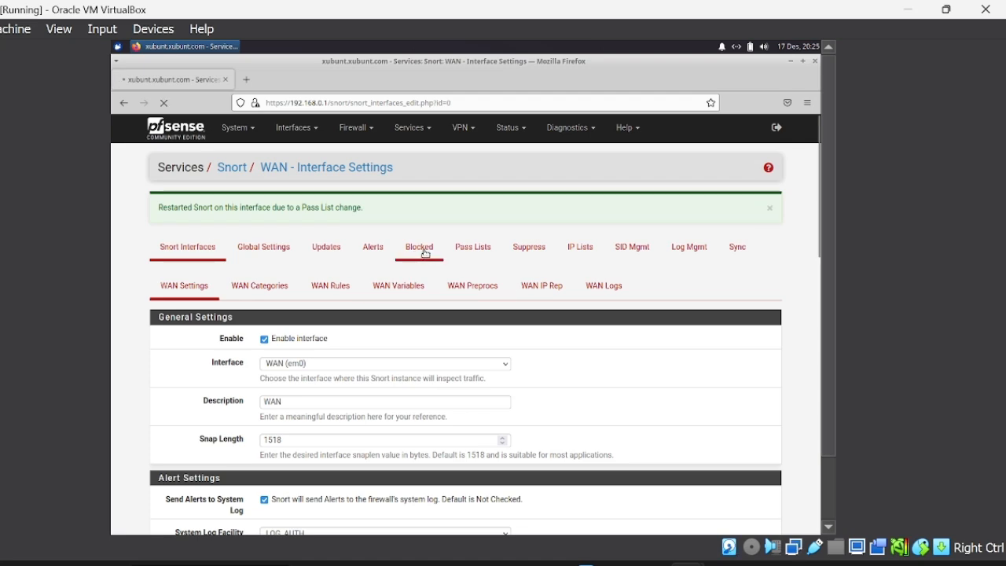
scroll(424, 253, down, 3)
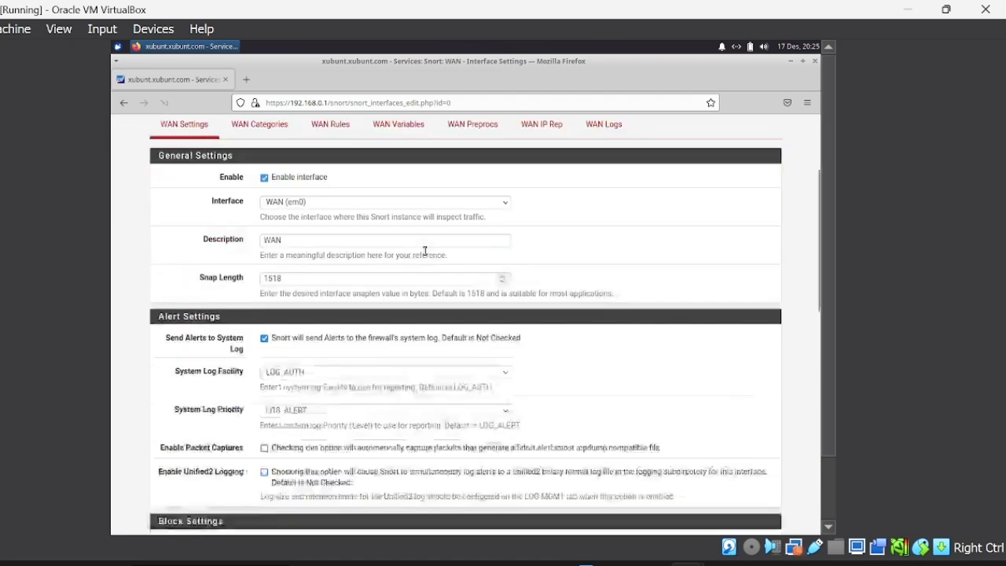
scroll(425, 253, up, 2)
scroll(424, 253, up, 1)
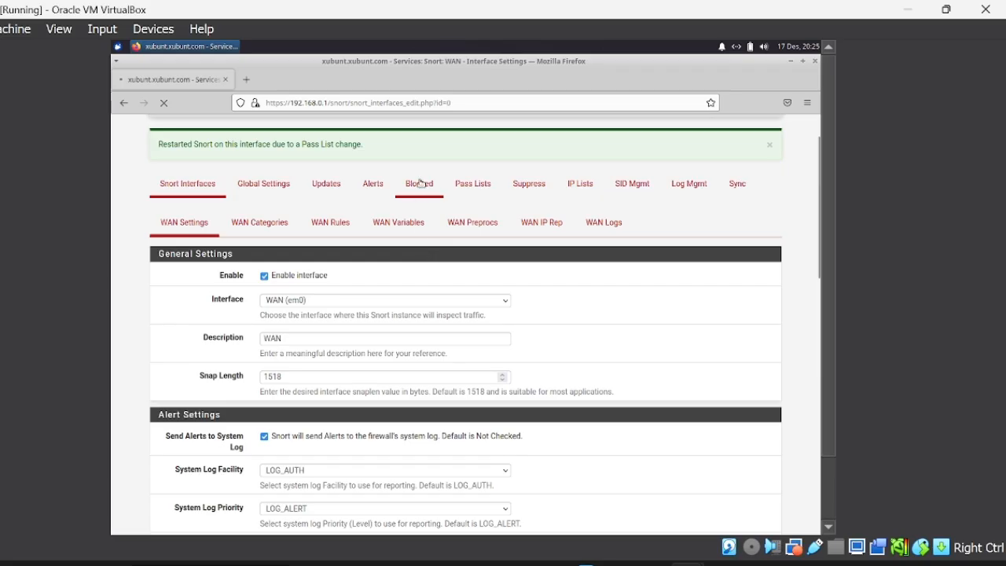